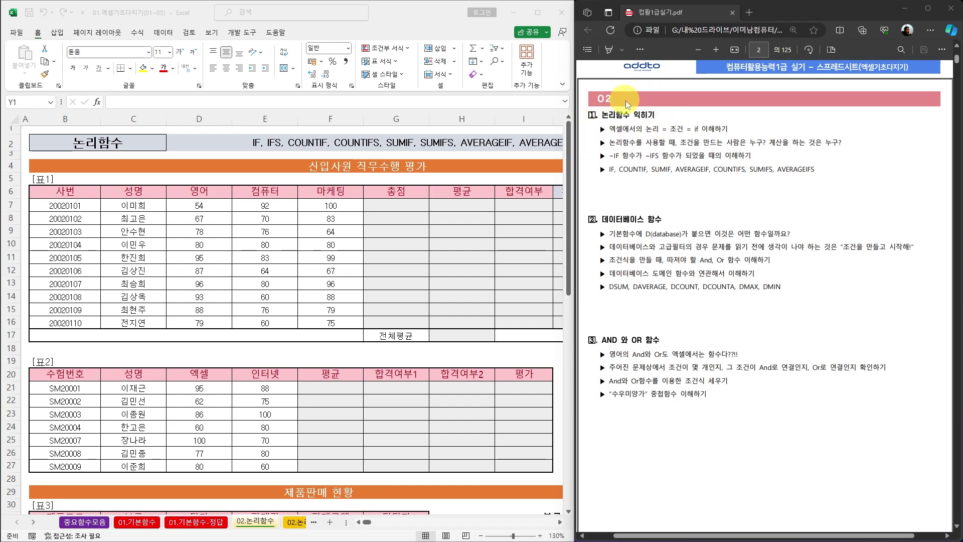
- Highlight the section 1 heading "논리함수 익히기" in the PDF with the green highlighter
click(609, 49)
click(623, 49)
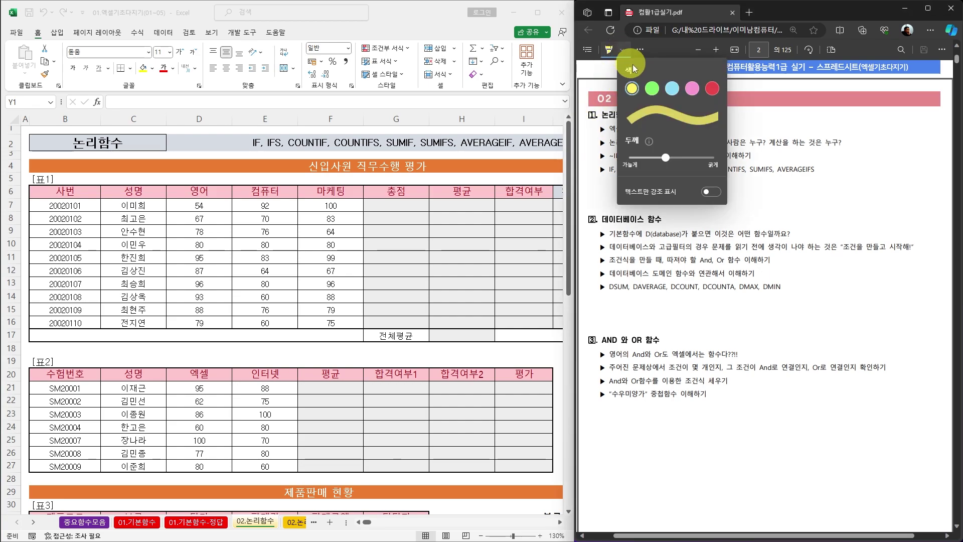
click(652, 88)
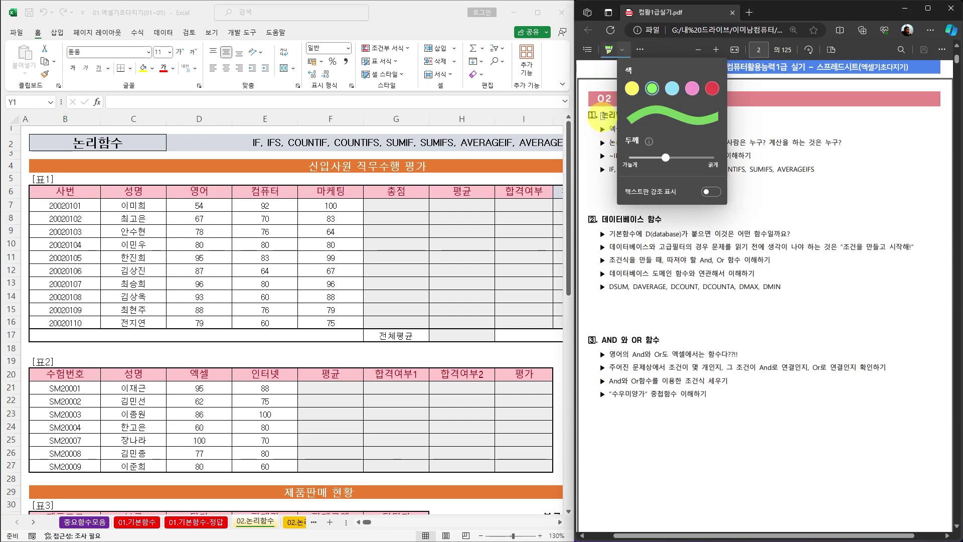
click(613, 112)
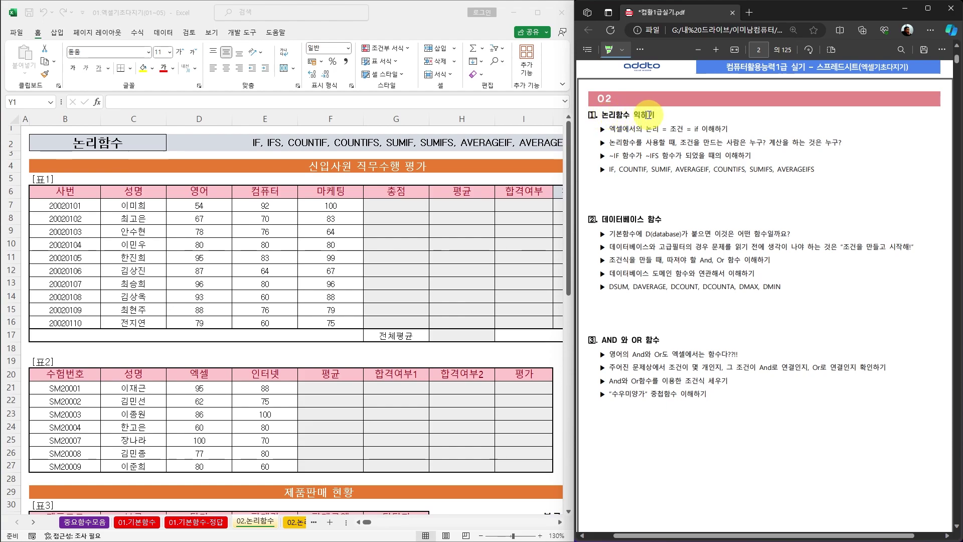
drag(593, 113, 666, 112)
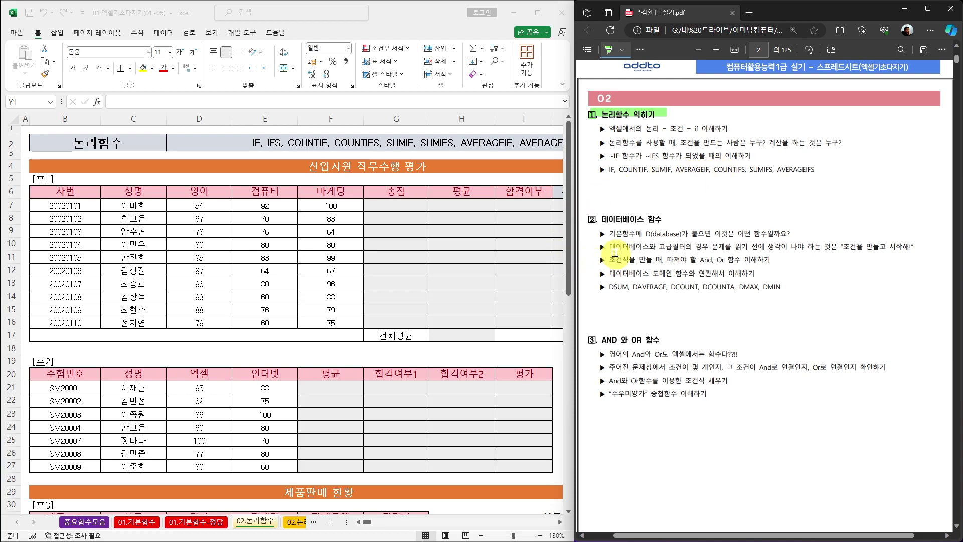
- Highlight the headings "데이터베이스 함수" and "AND 와 OR 함수" in green, along with section 2's bullet about 데이터베이스와 고급필터
drag(602, 219, 669, 219)
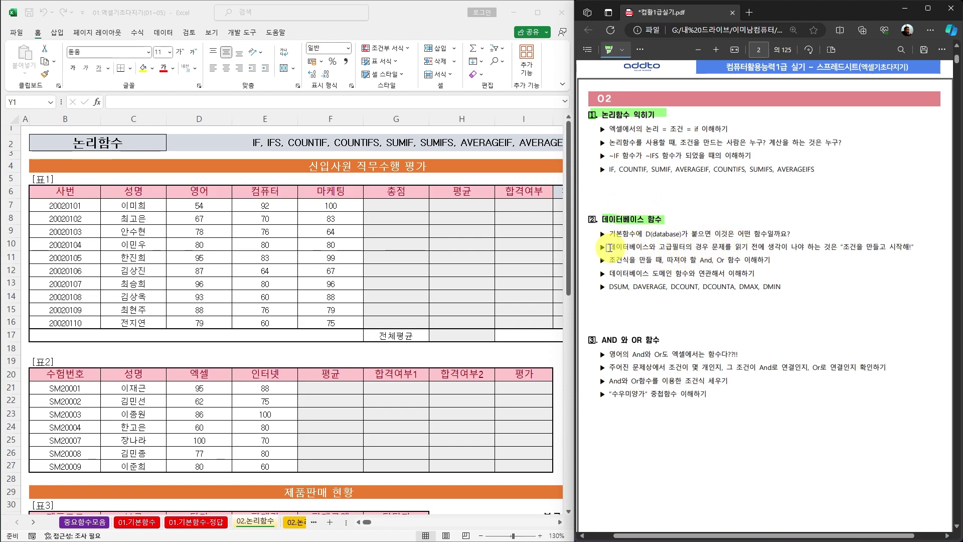
drag(609, 247, 918, 247)
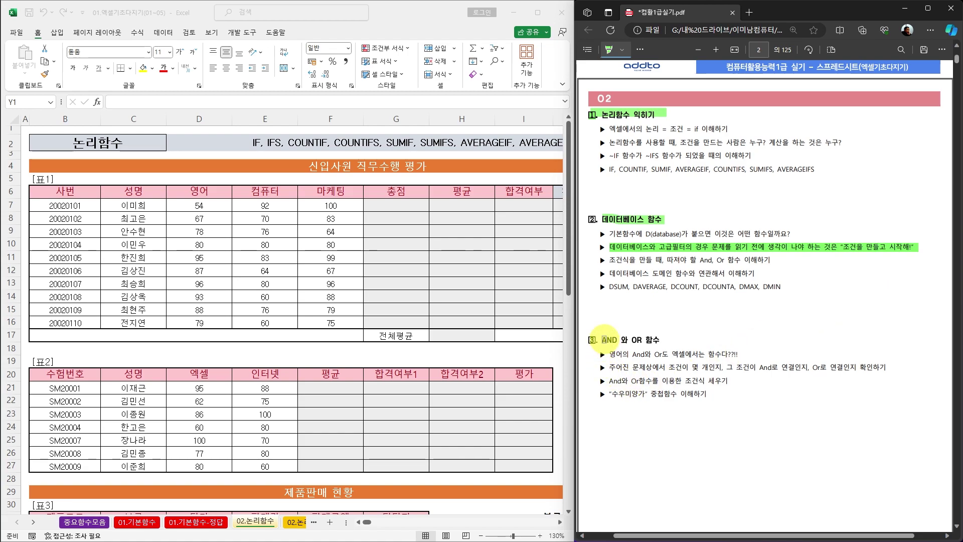
drag(605, 339, 675, 340)
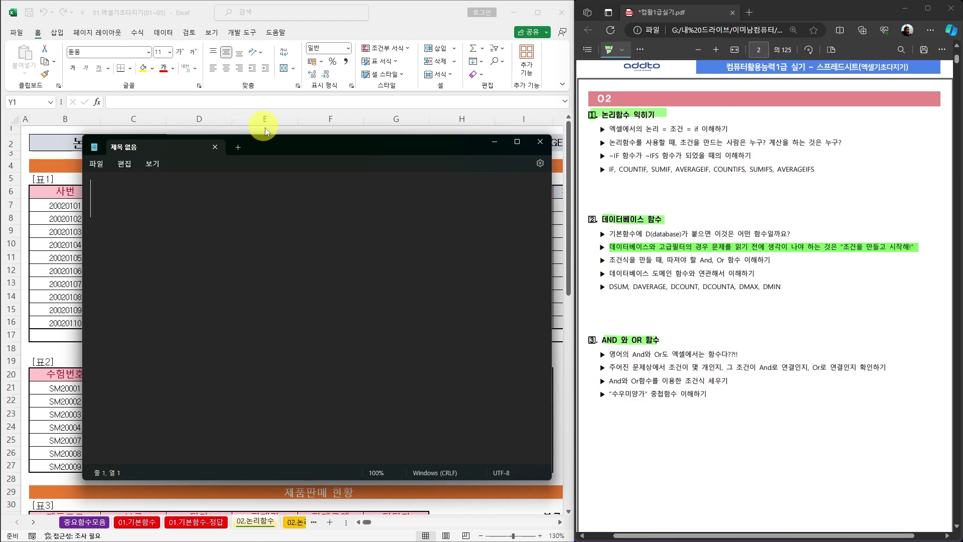
- Switch to the blank Notepad note and write "논리 = 조건 = if" as its first line
drag(284, 143, 451, 179)
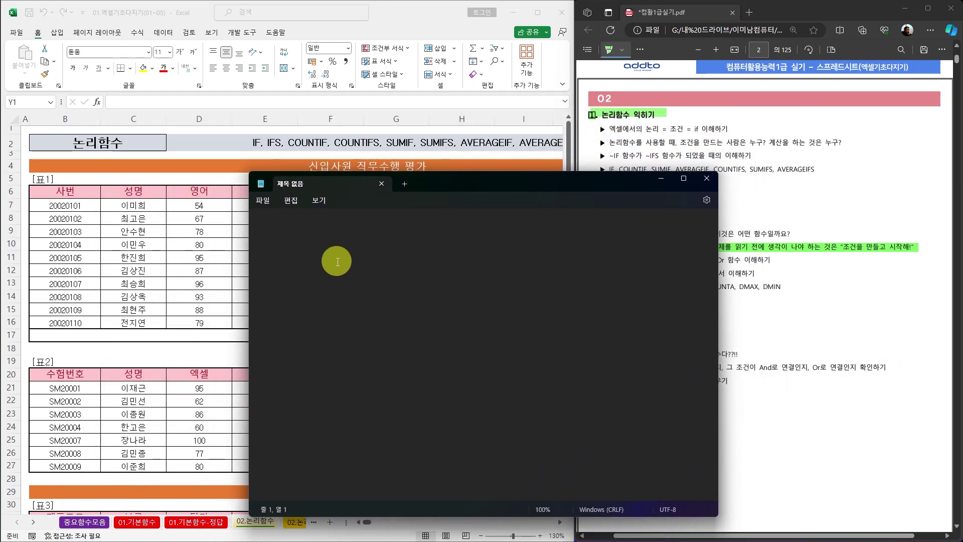
text(sh)
key(BackSpace)
key(BackSpace)
key(Hangul)
text(논리 = 조거)
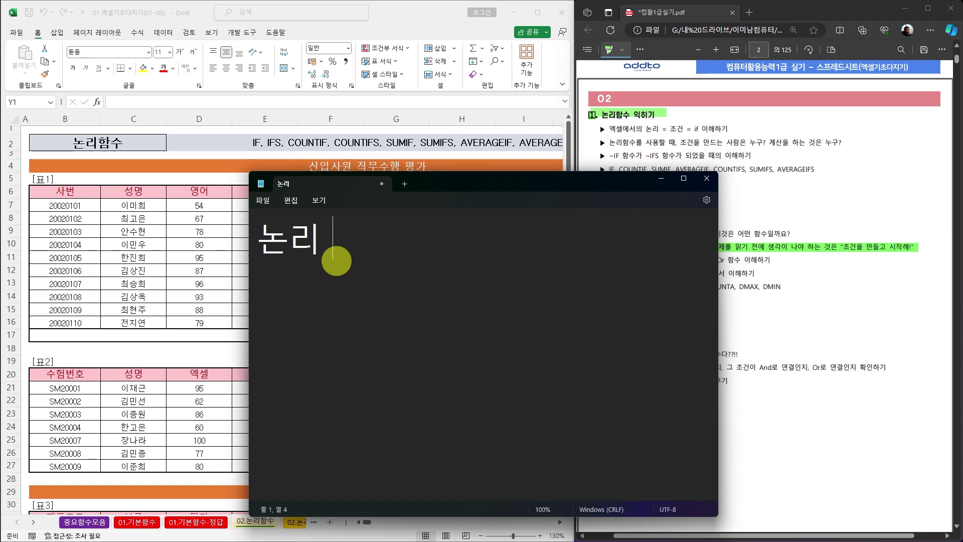
text(ㄴ )
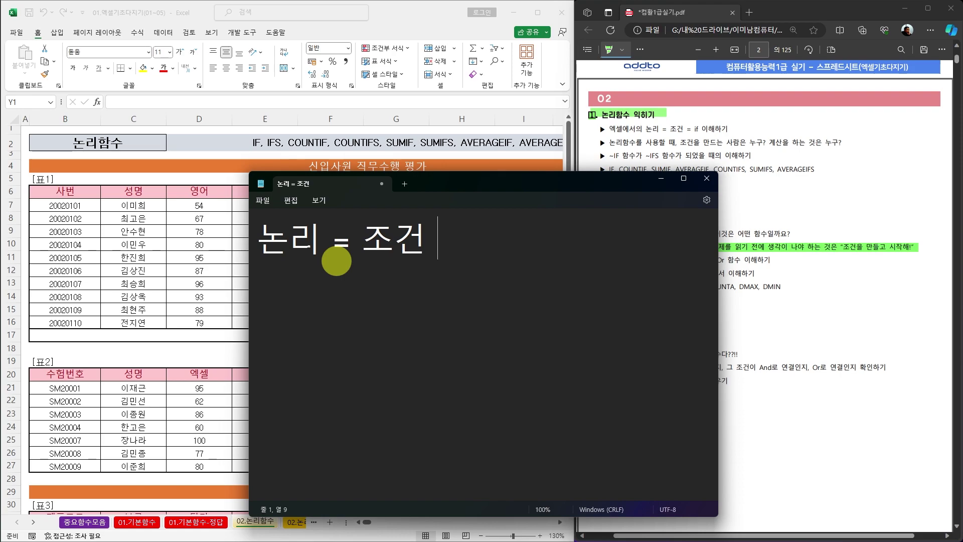
text(= if)
- Begin a second line in the note with the IF syntax "=if(조건,"
key(Return)
text(=if()
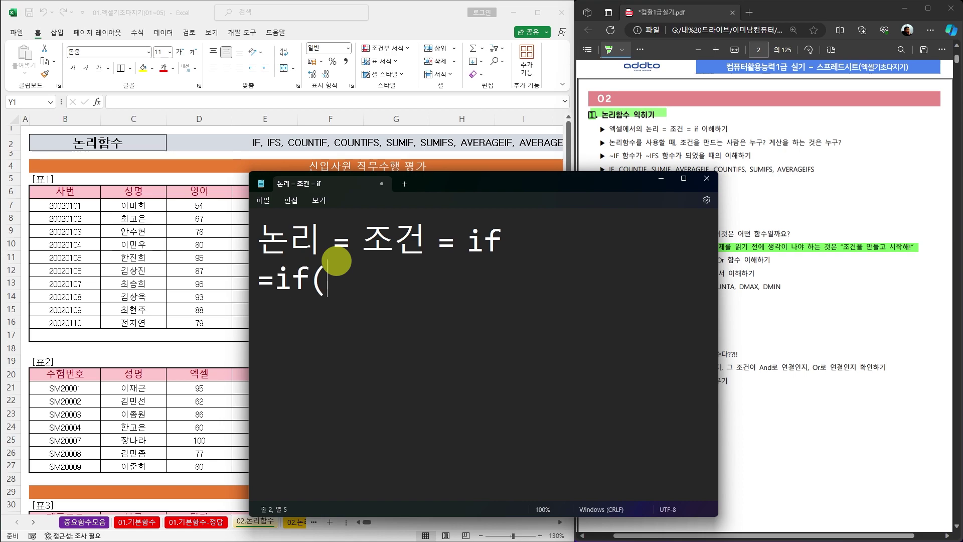
drag(482, 184, 430, 98)
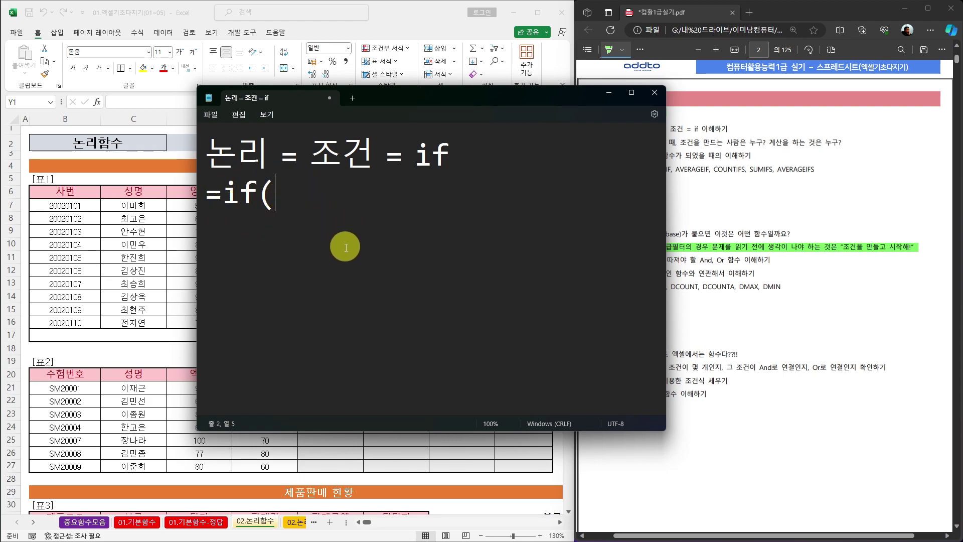
text(w)
key(BackSpace)
key(Hangul)
text(조건,)
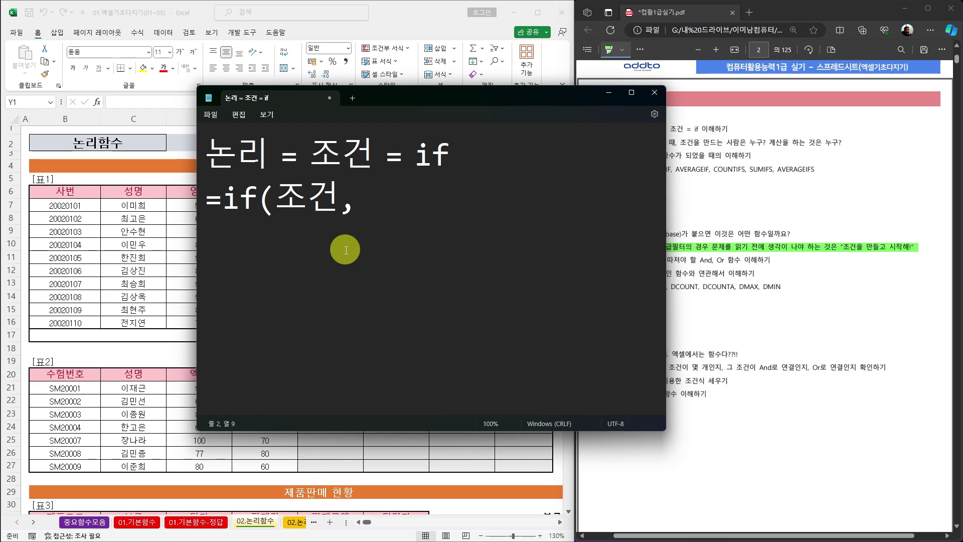
- Complete the IF syntax on the second line with the arguments "참값" and "거짓값" and a closing parenthesis
click(357, 193)
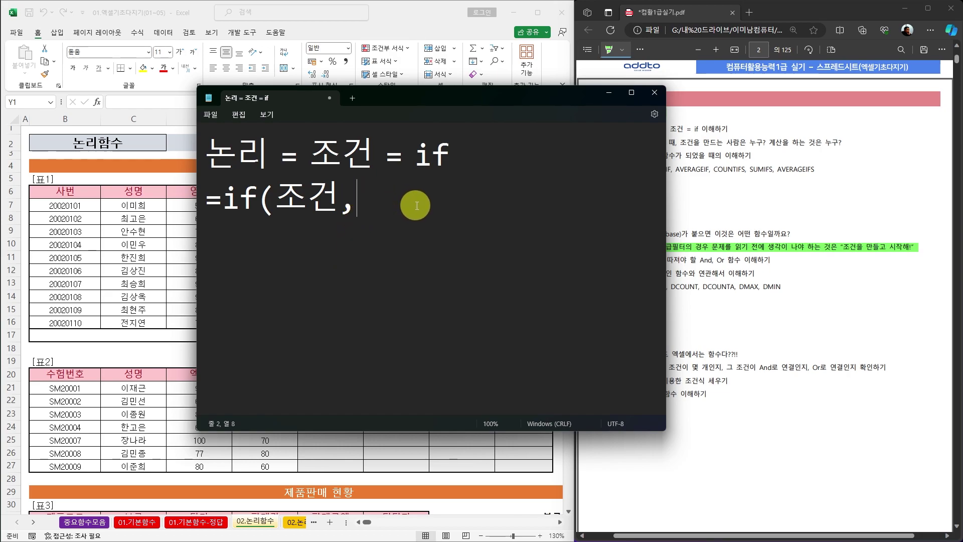
text("cka)
key(BackSpace)
key(BackSpace)
key(BackSpace)
key(Hangul)
text(참값", )
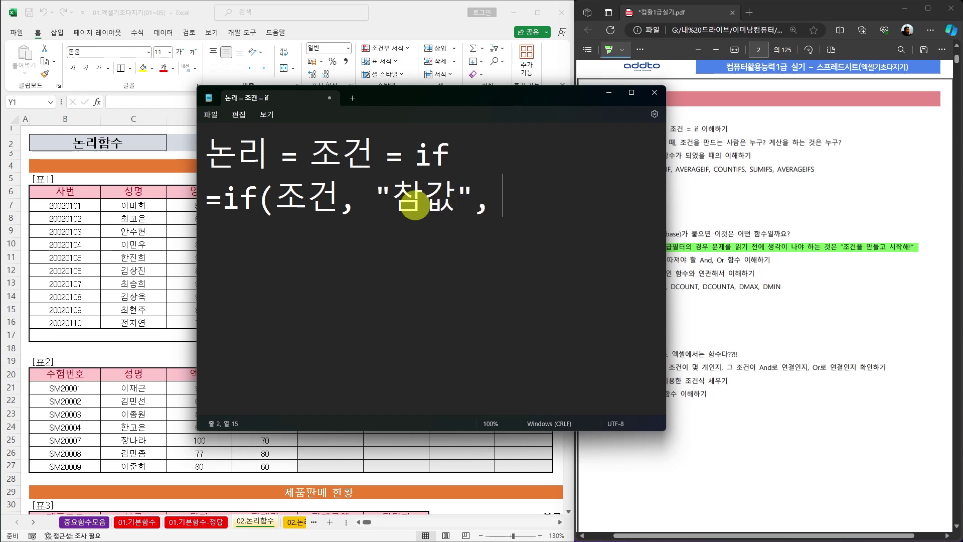
text("거짓)
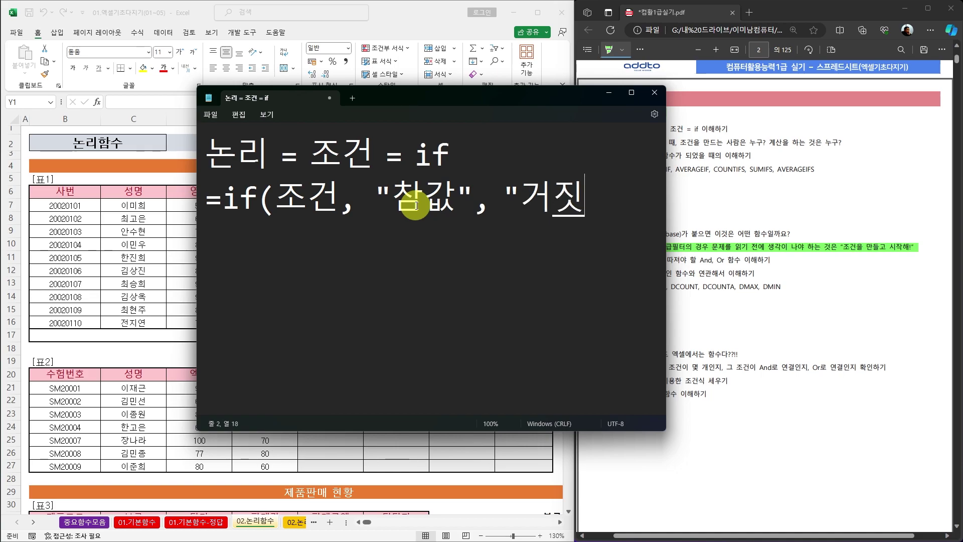
text(값"))
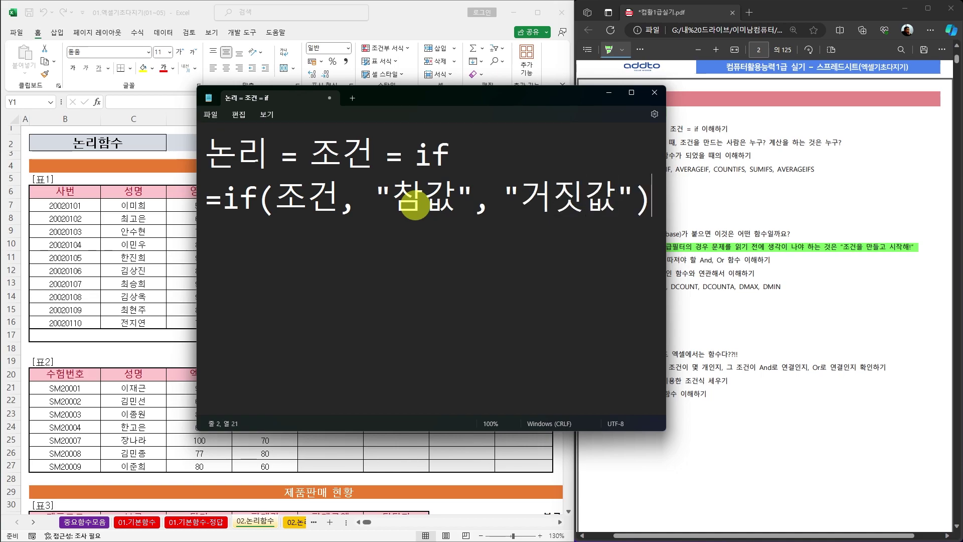
- Enlarge the note window and add the example =if(3>5, "A", "B") = B as the third line
drag(665, 430, 819, 496)
key(Return)
text(=)
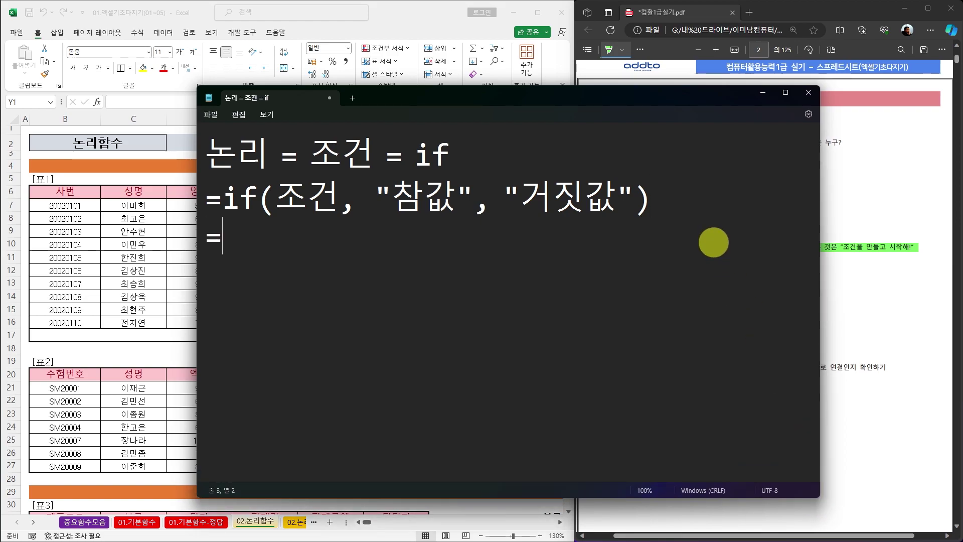
text(if()
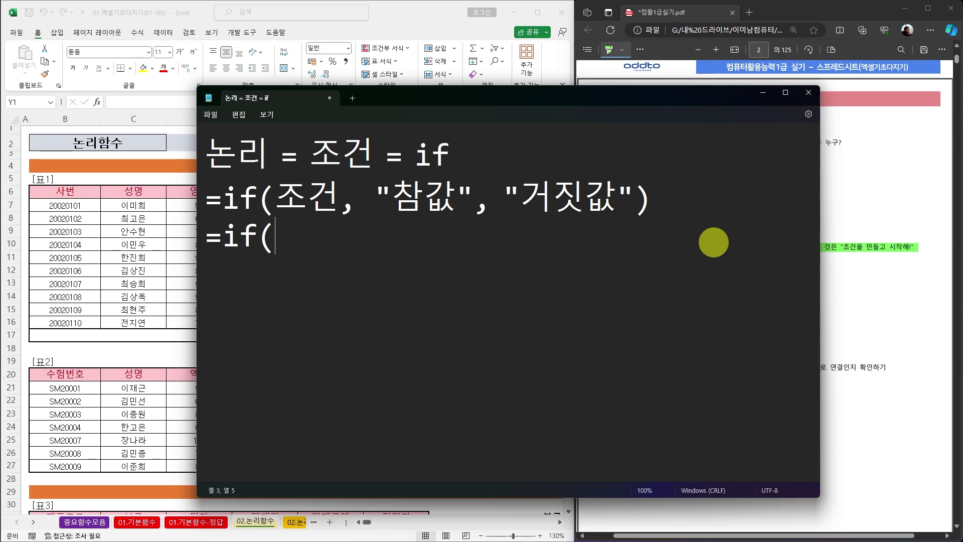
text(3>)
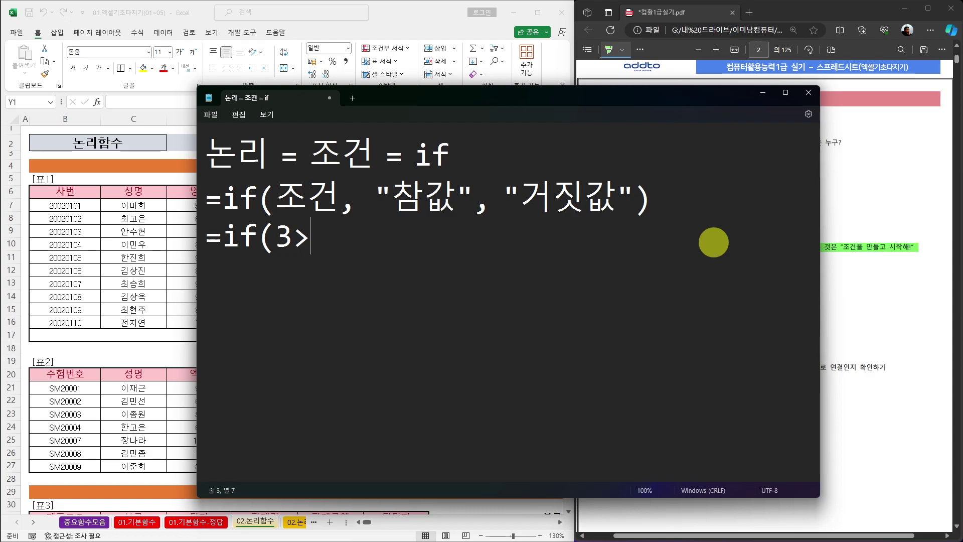
text(5,)
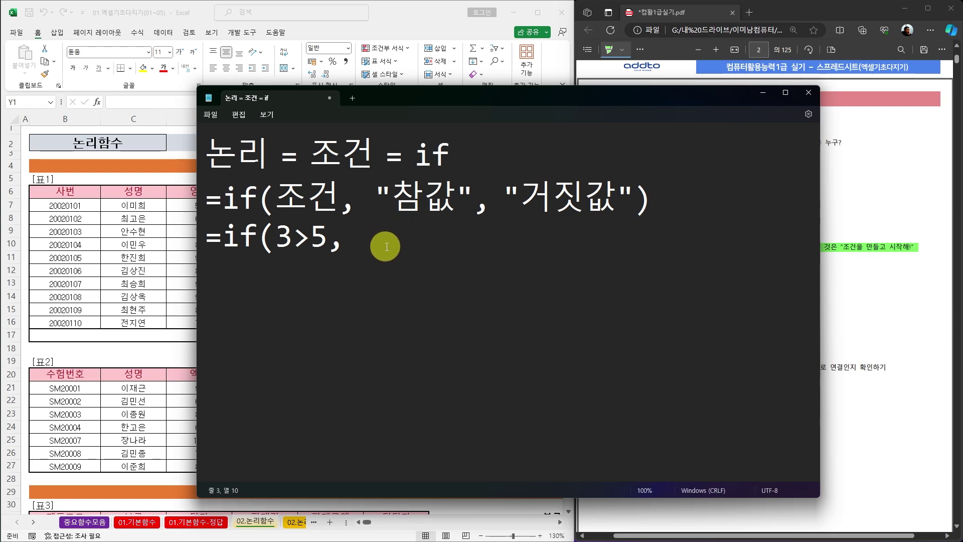
text(")
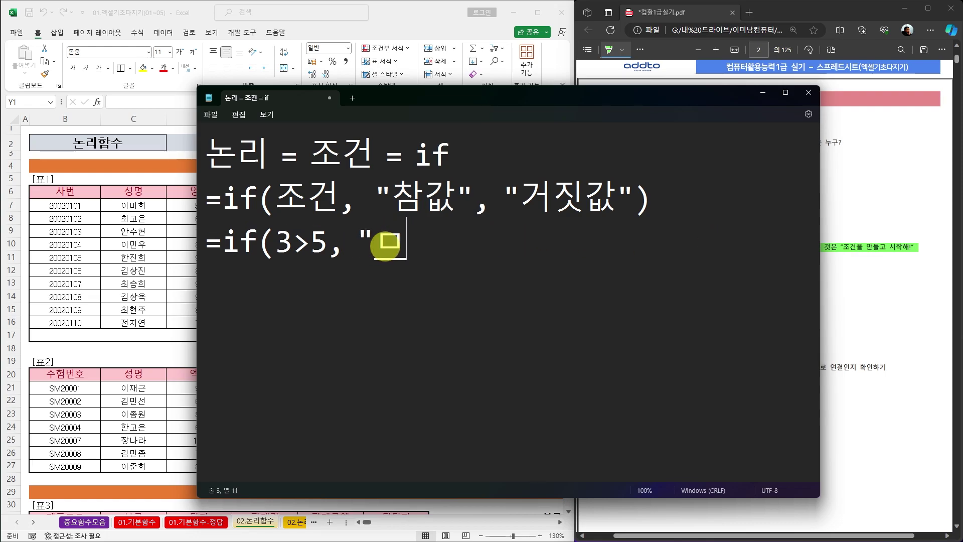
text(A')
key(BackSpace)
text(", "B"))
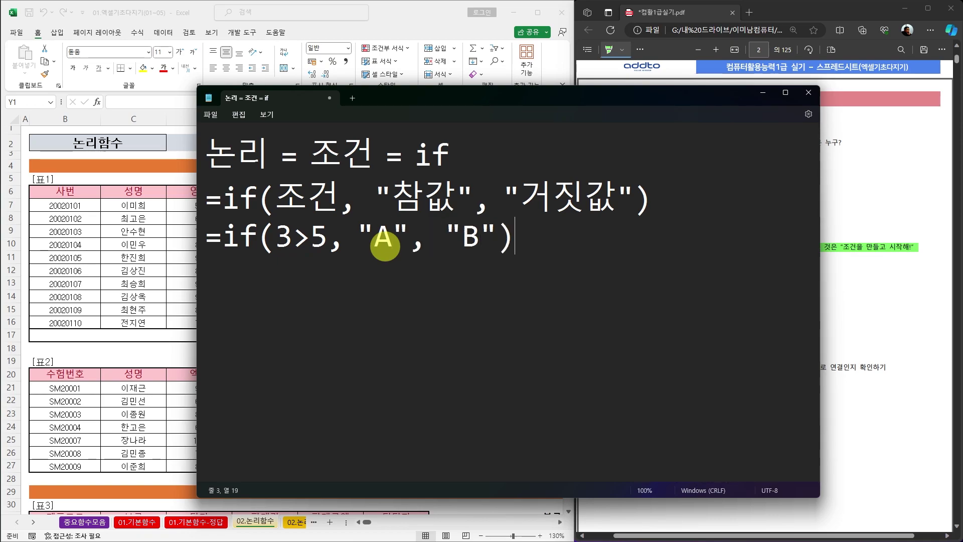
text( = B)
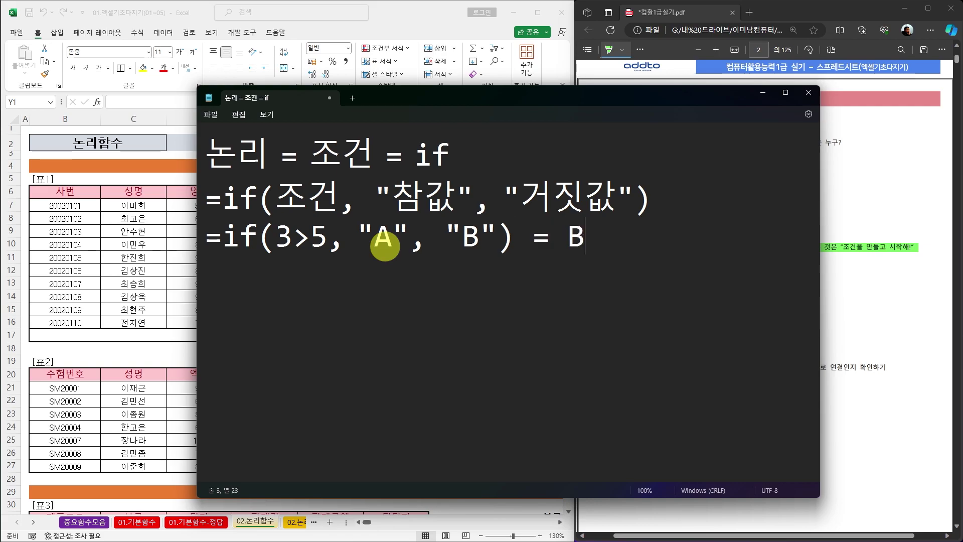
- Add a fourth line with the numeric example =if(3>5, 1, 2) = ?? 2
key(Return)
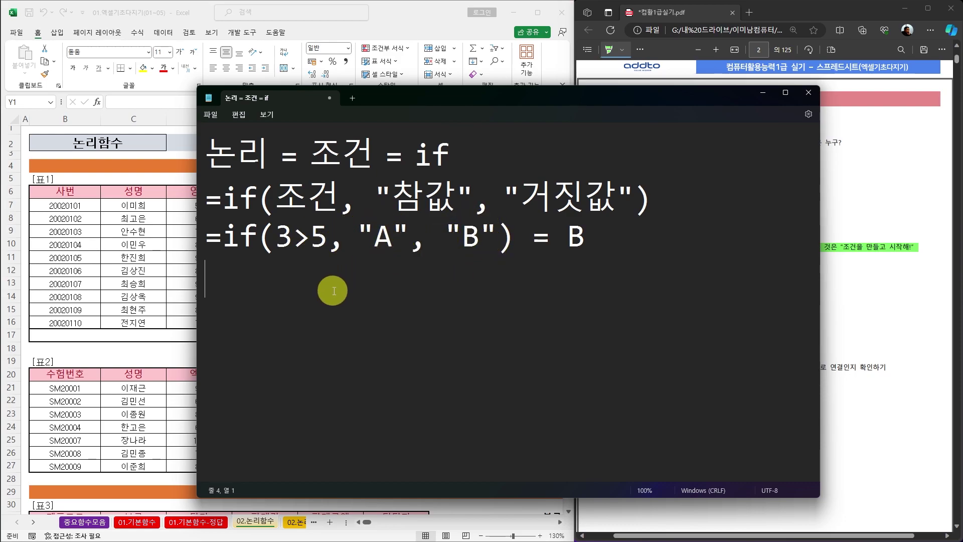
text(=i)
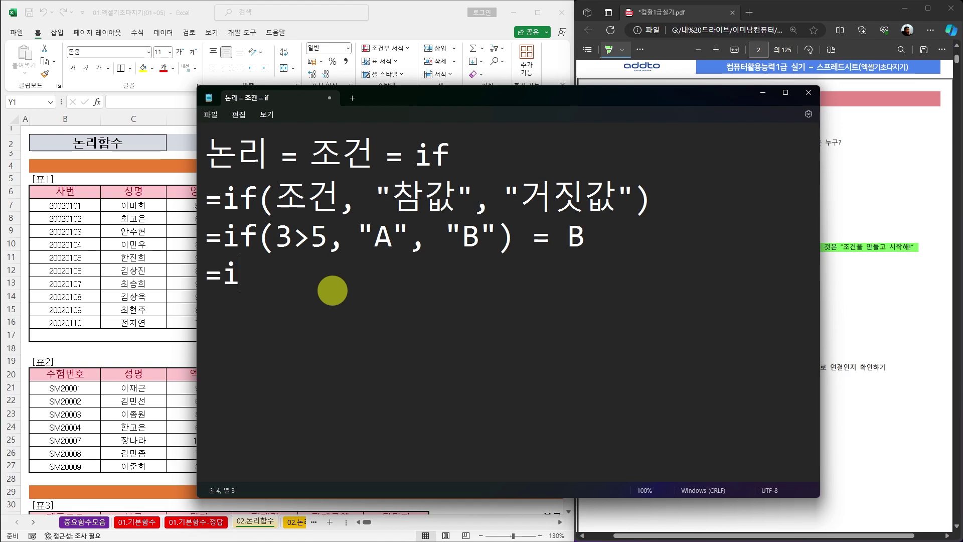
text(f(3>5)
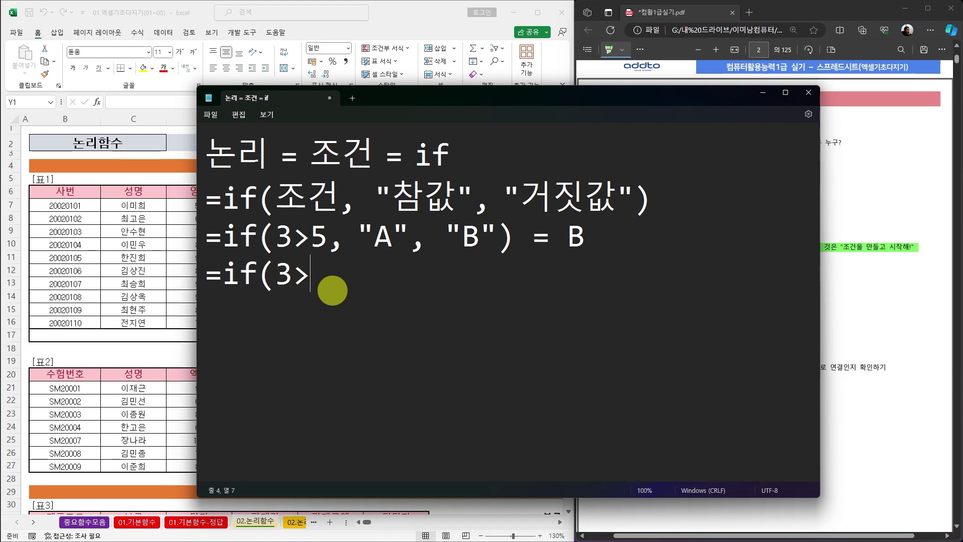
text(, 1, )
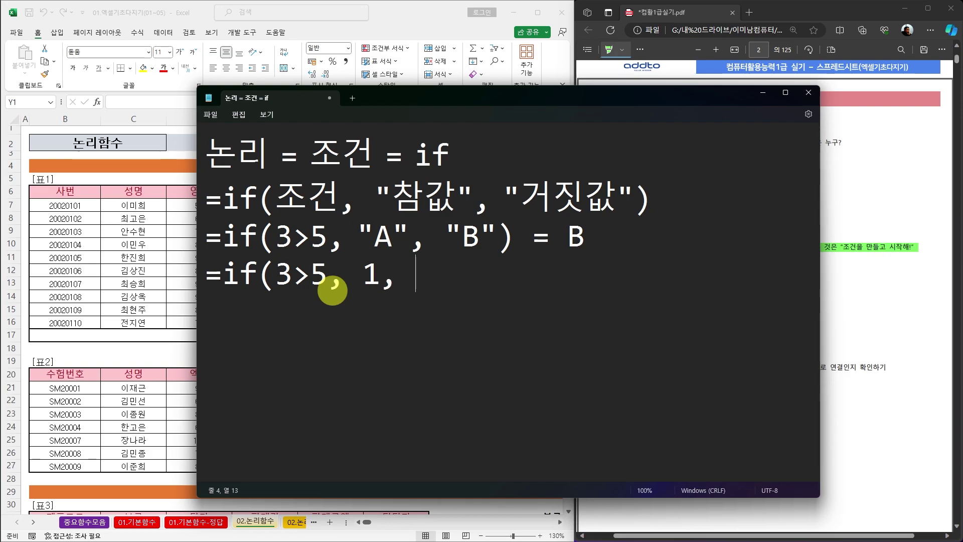
text(2) = ?? )
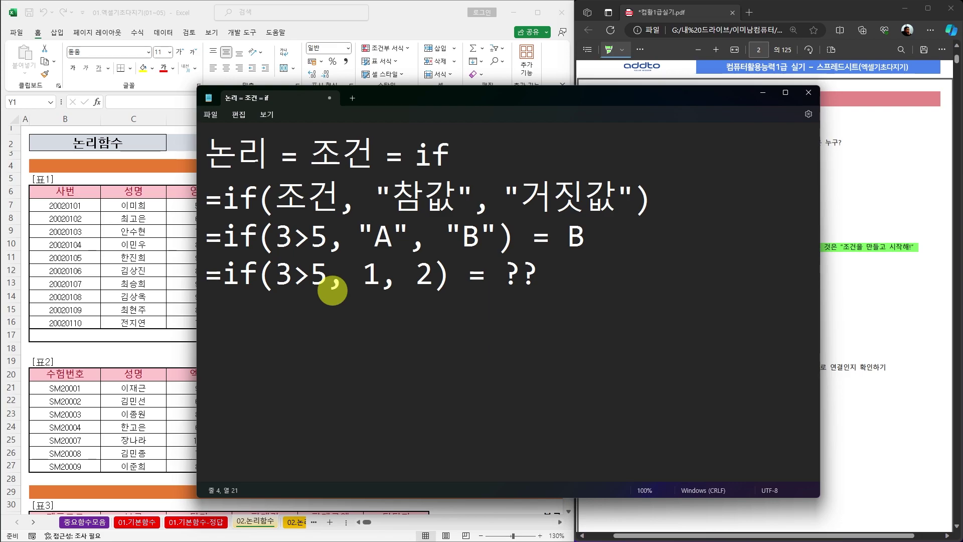
text(2)
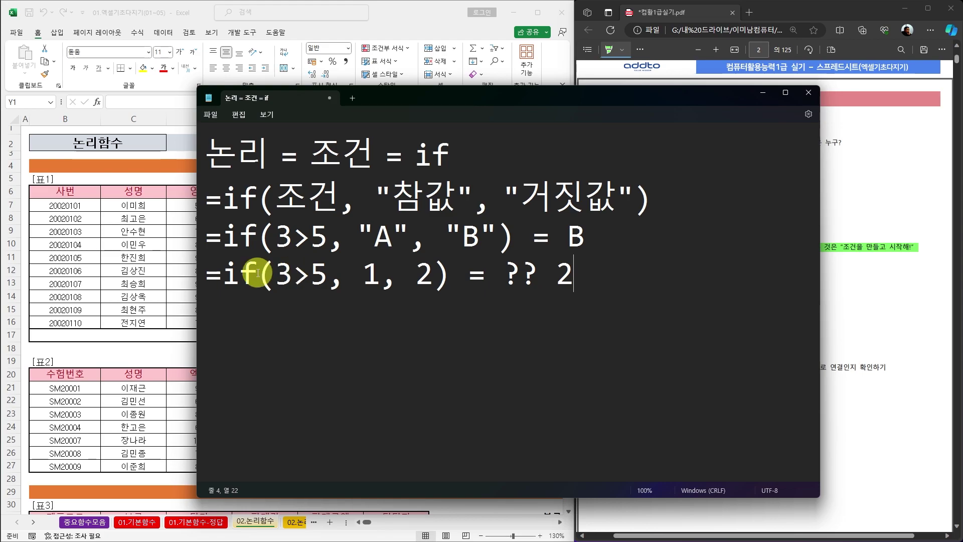
- Change the condition in the fourth line's example to 3<5
mouse_move(311, 276)
mouse_down()
mouse_move(286, 275)
mouse_move(300, 276)
mouse_up()
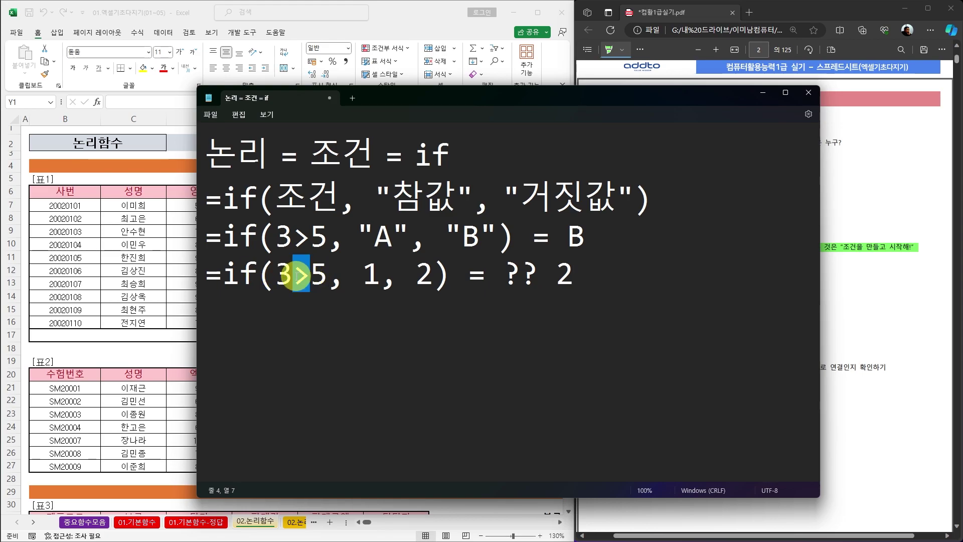
text(<)
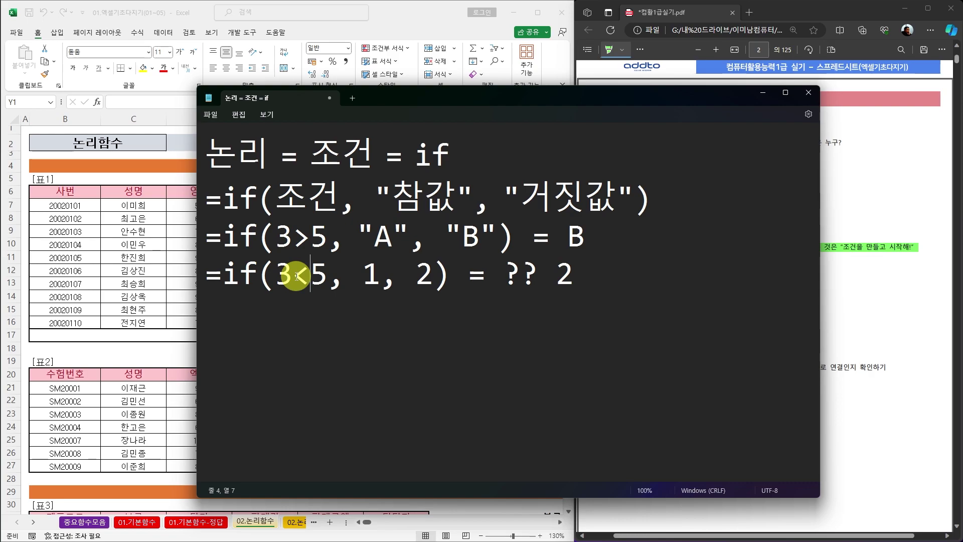
drag(357, 200, 543, 229)
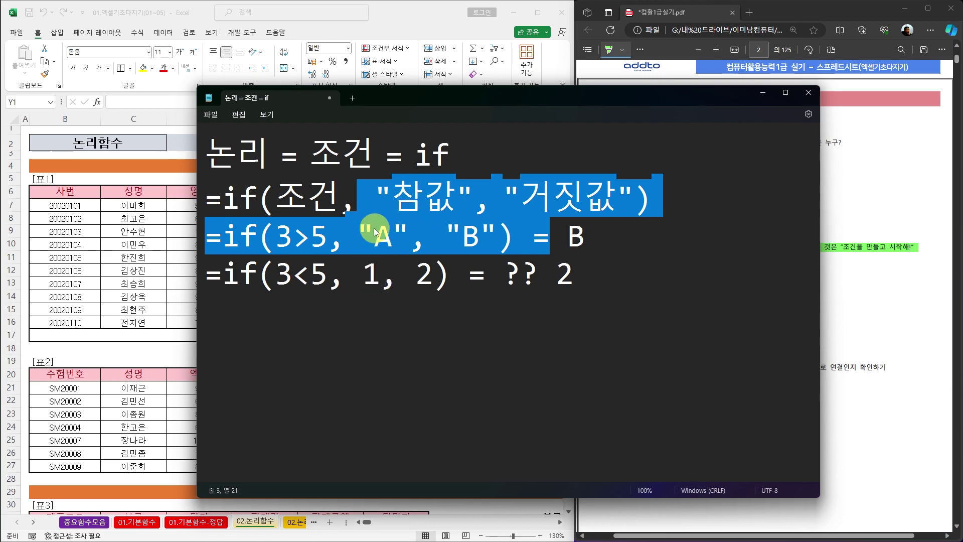
- Switch to the Excel workbook and look over the empty 총점, 평균 and 전체평균 cells of [표1]
click(406, 28)
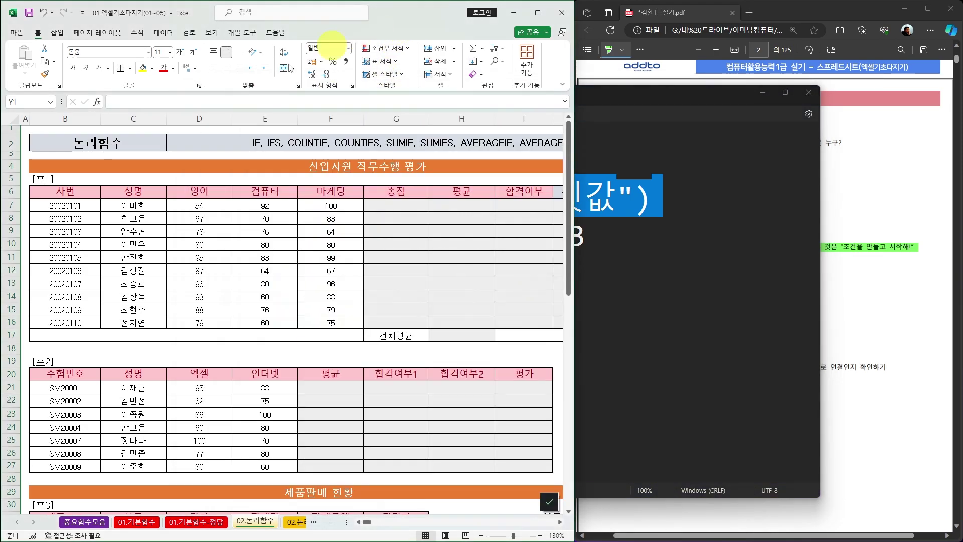
click(402, 206)
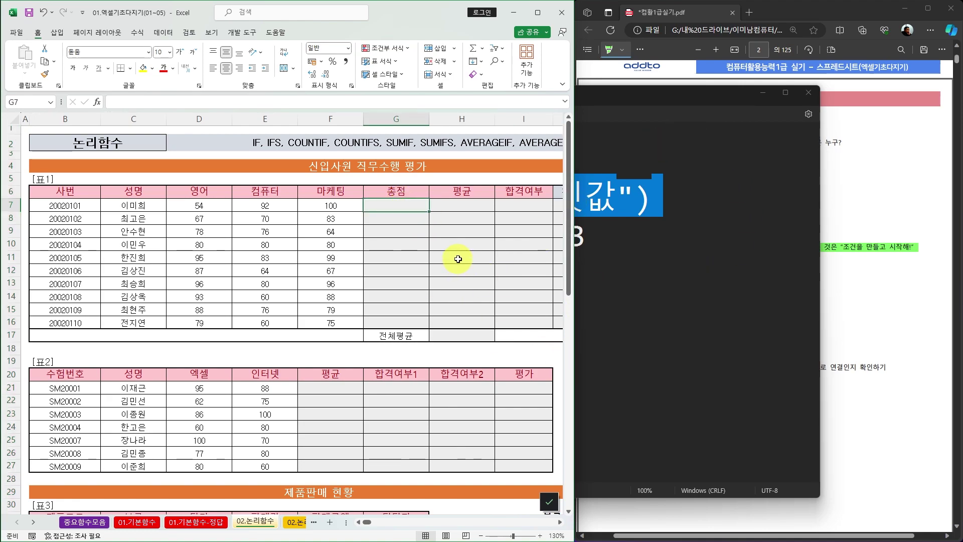
click(458, 204)
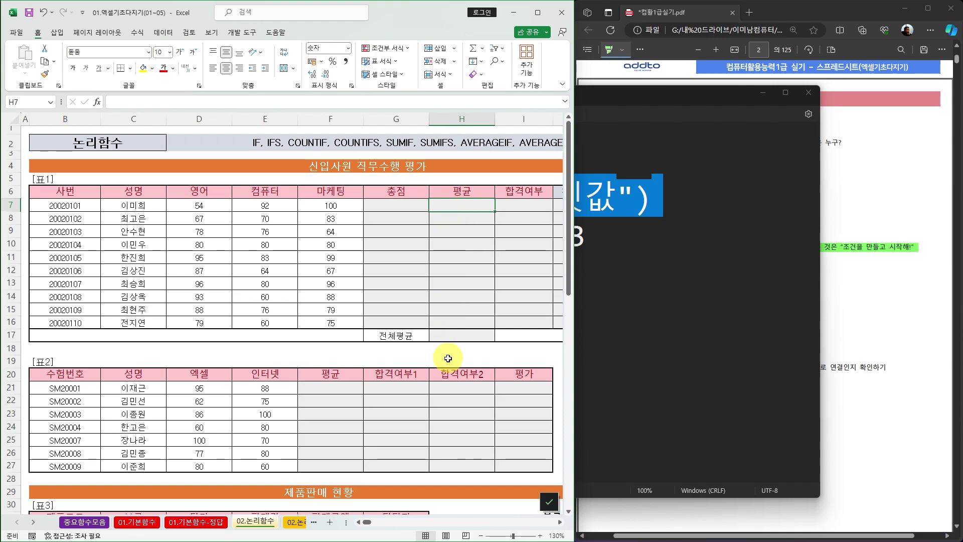
click(458, 335)
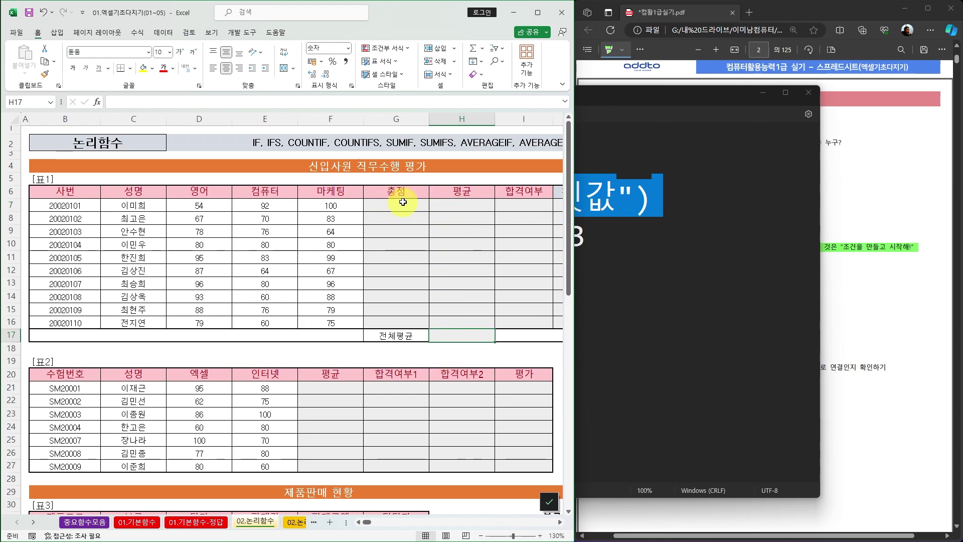
click(403, 207)
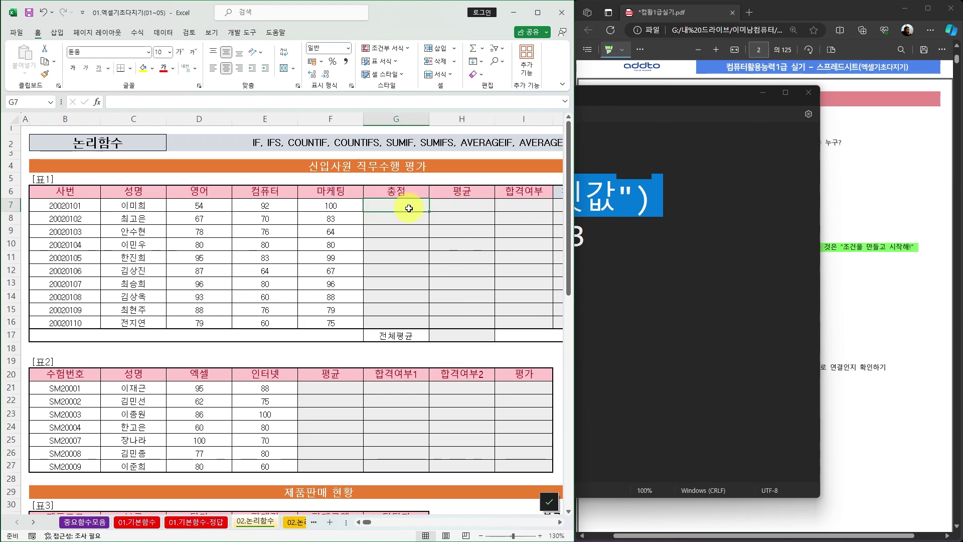
click(389, 218)
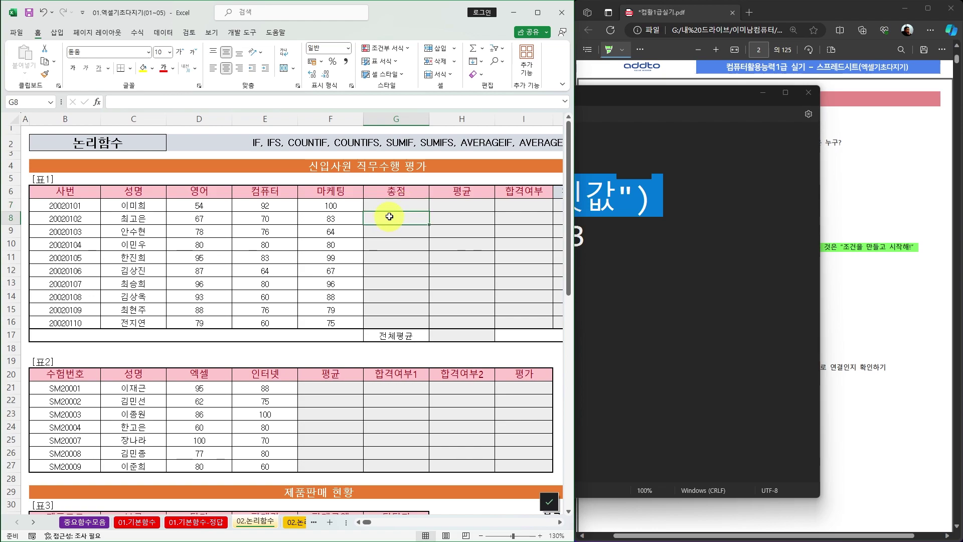
- Total the first employee's three subject scores in G7 with =SUM(D7:F7)
click(393, 205)
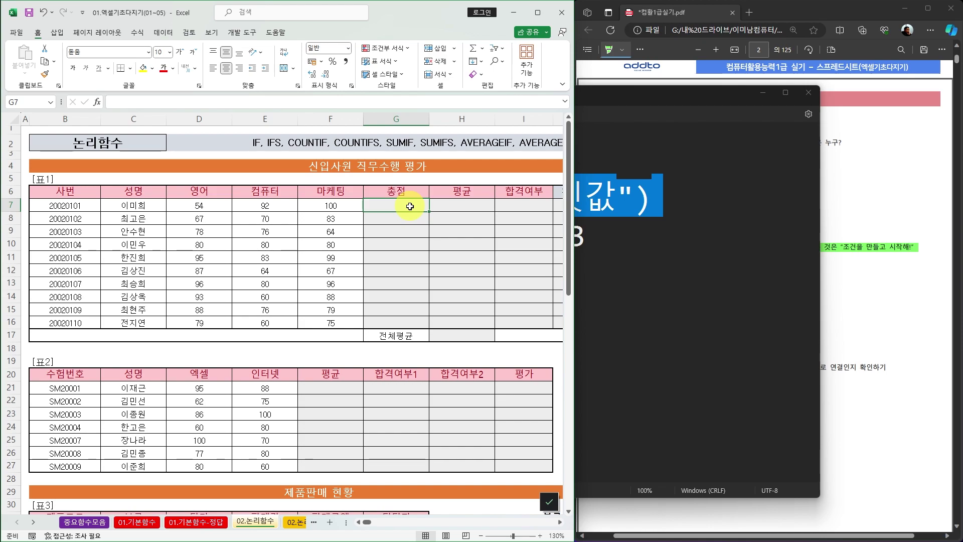
text(=)
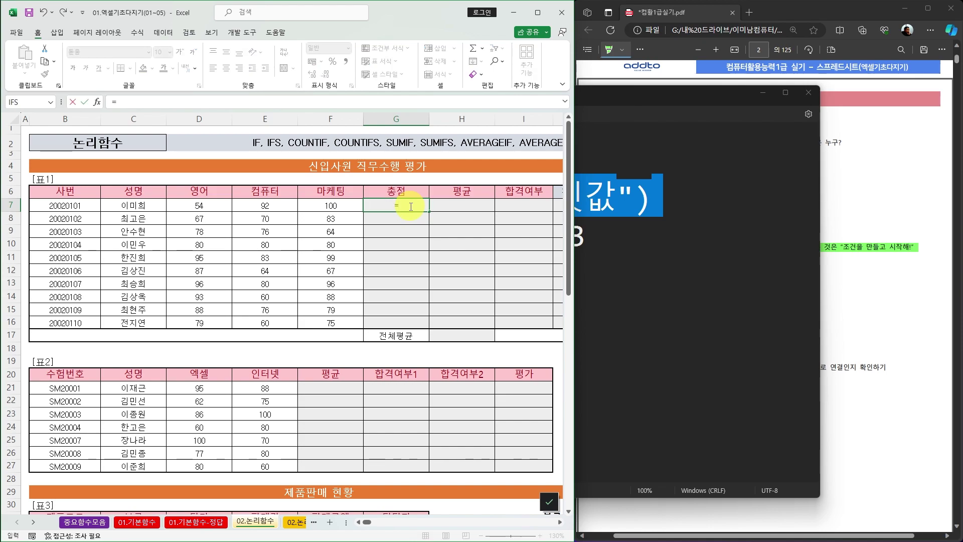
text(sum)
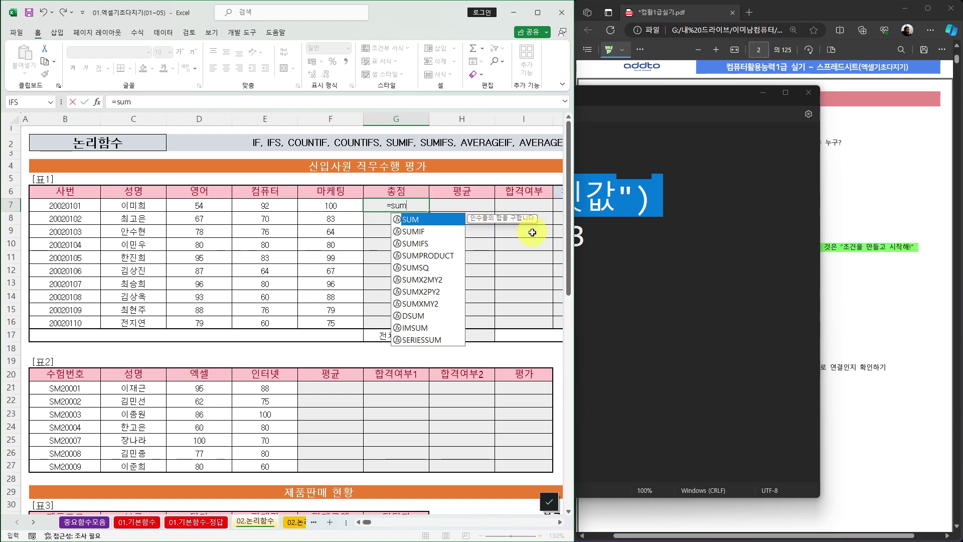
key(Tab)
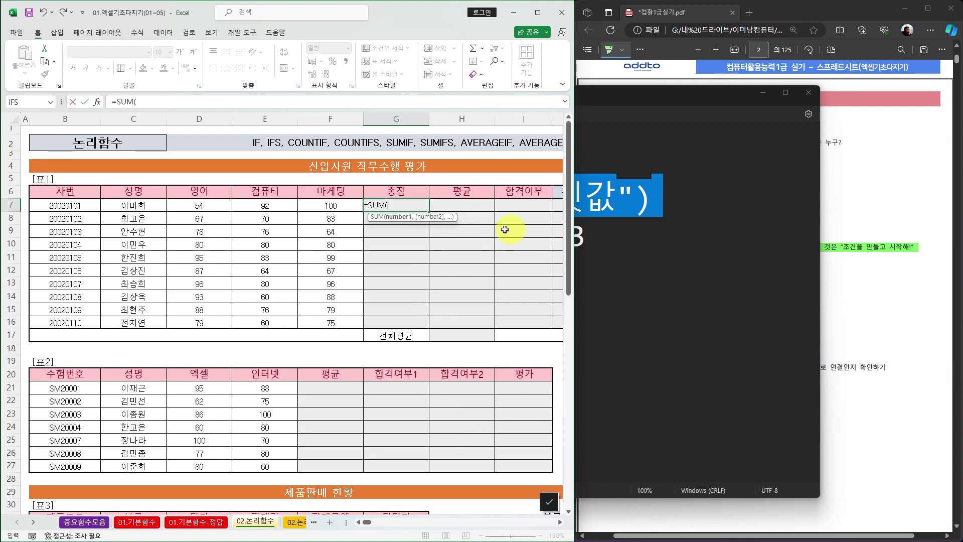
drag(201, 206, 328, 205)
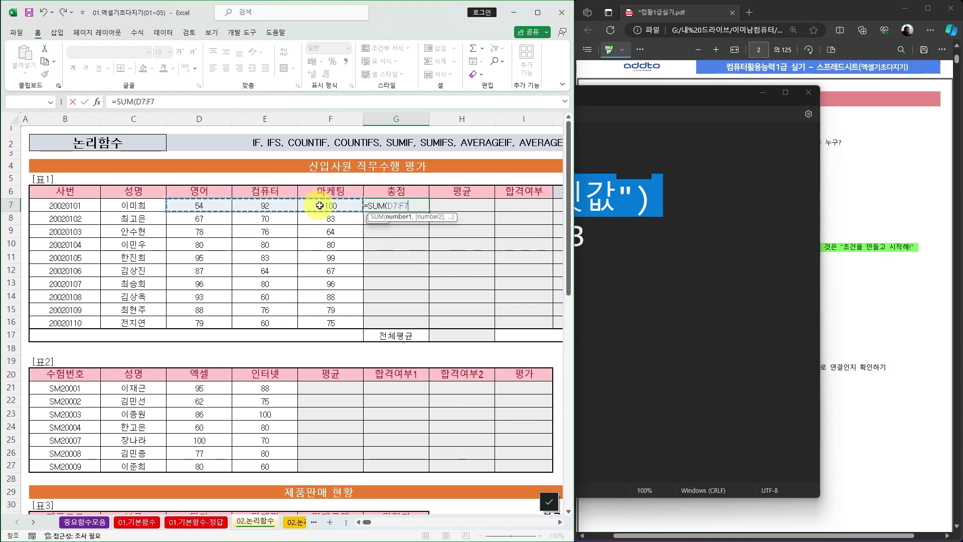
key(Return)
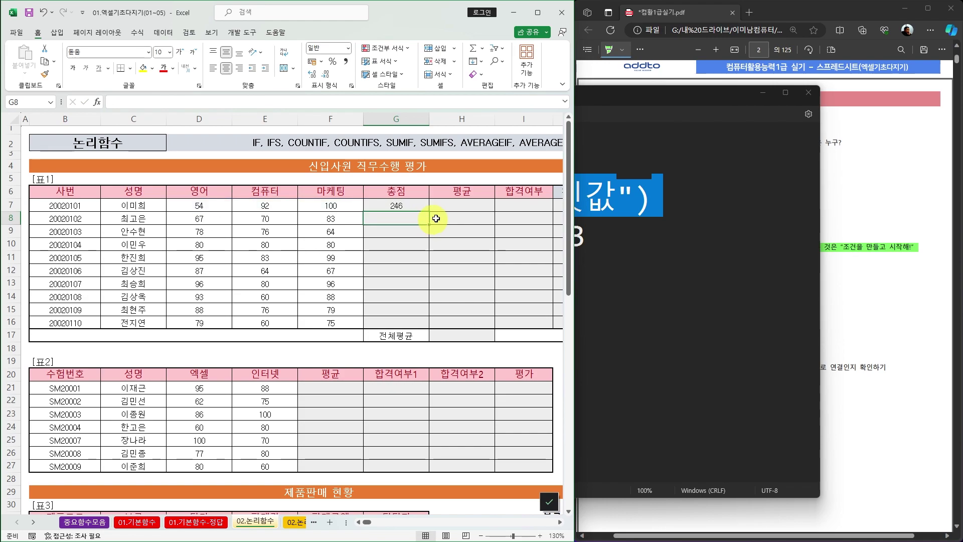
- Enter =AVERAGE(D7:F7) in H7 and fill the 총점 and 평균 formulas down to row 16
click(473, 205)
text(=aver)
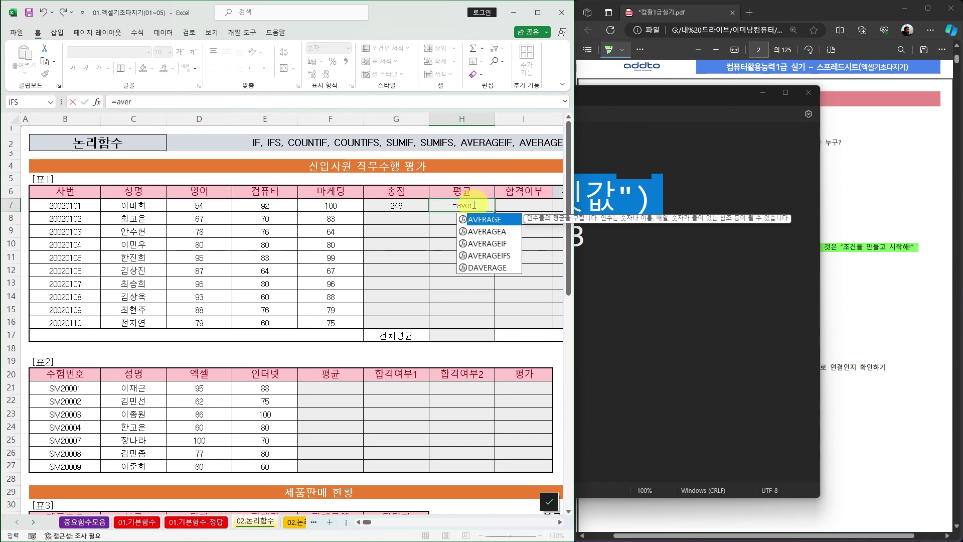
key(Tab)
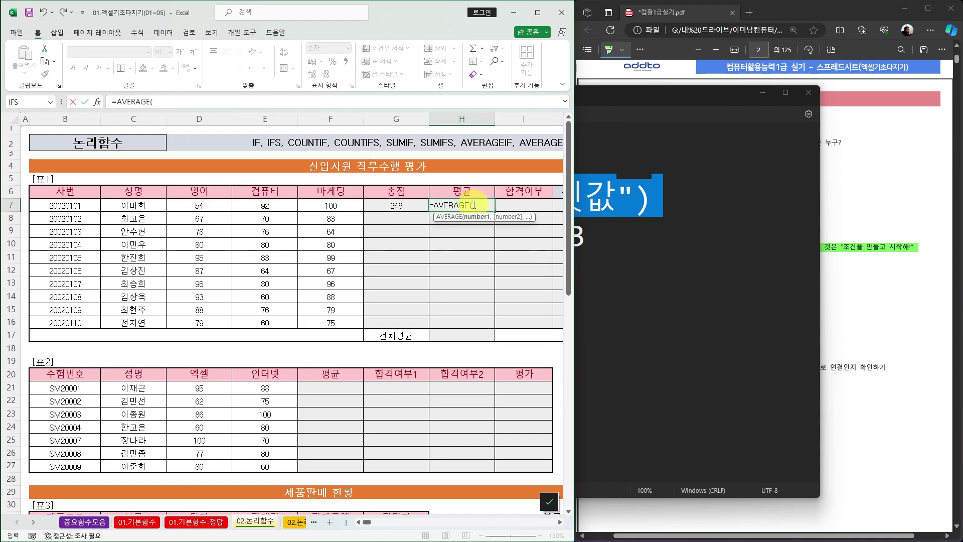
drag(201, 206, 318, 208)
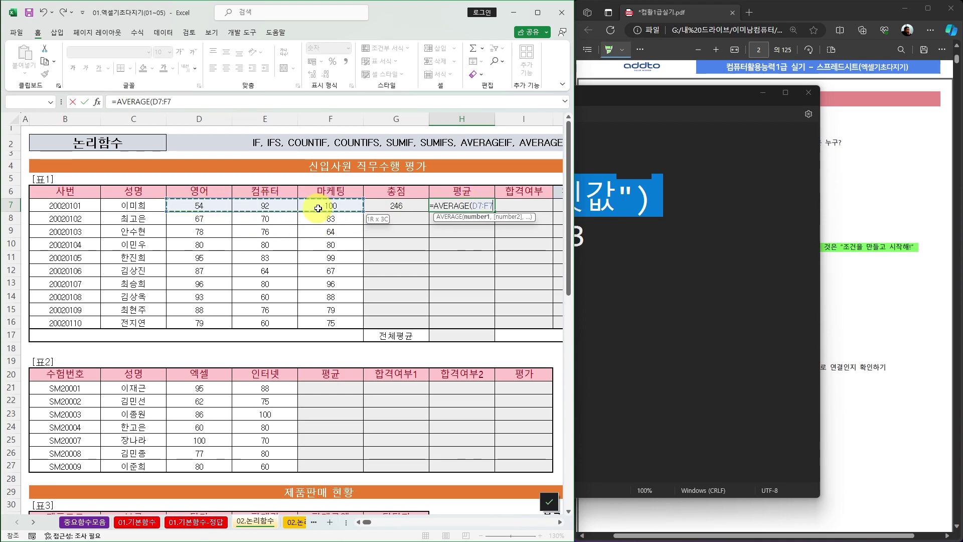
text())
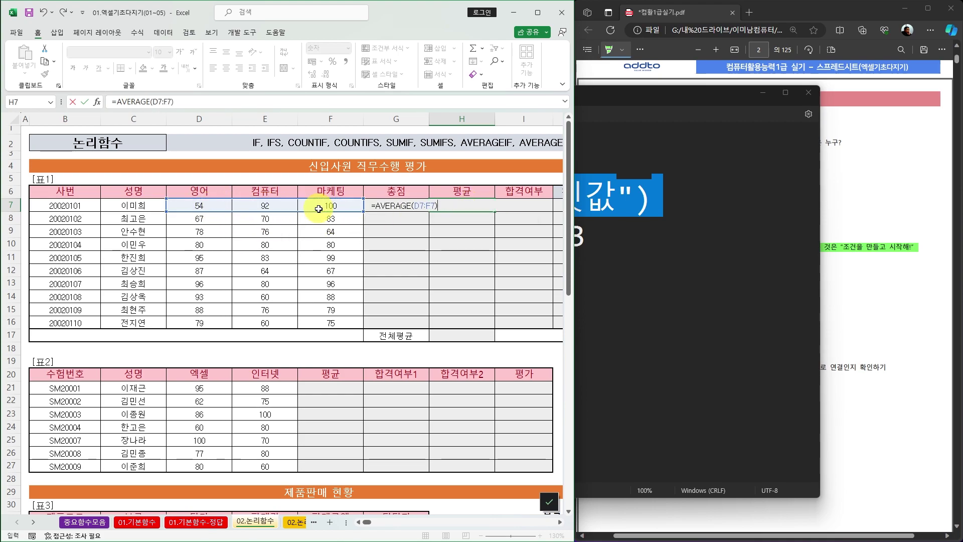
key(Return)
click(415, 205)
drag(414, 205, 482, 324)
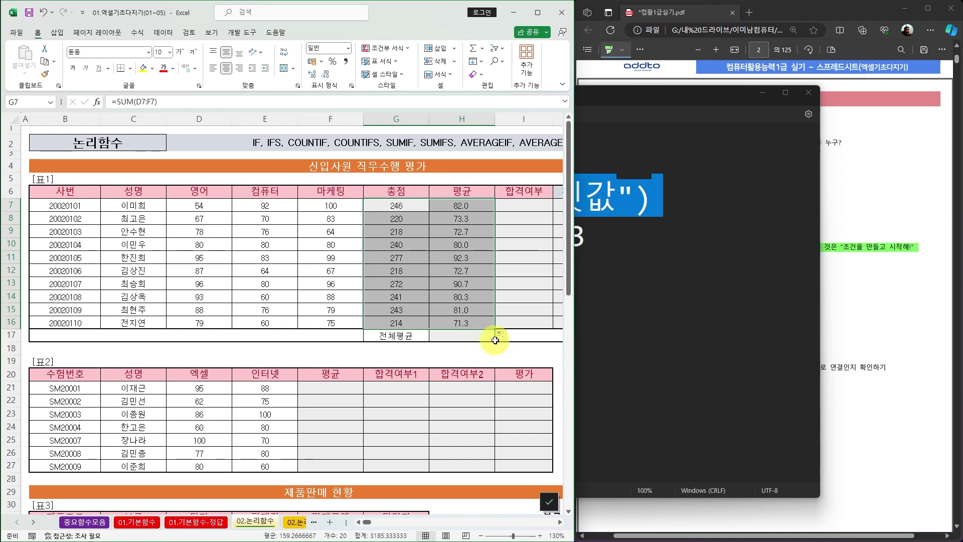
- Calculate the 전체평균 in H17 with =AVERAGE(H7:H16)
click(462, 334)
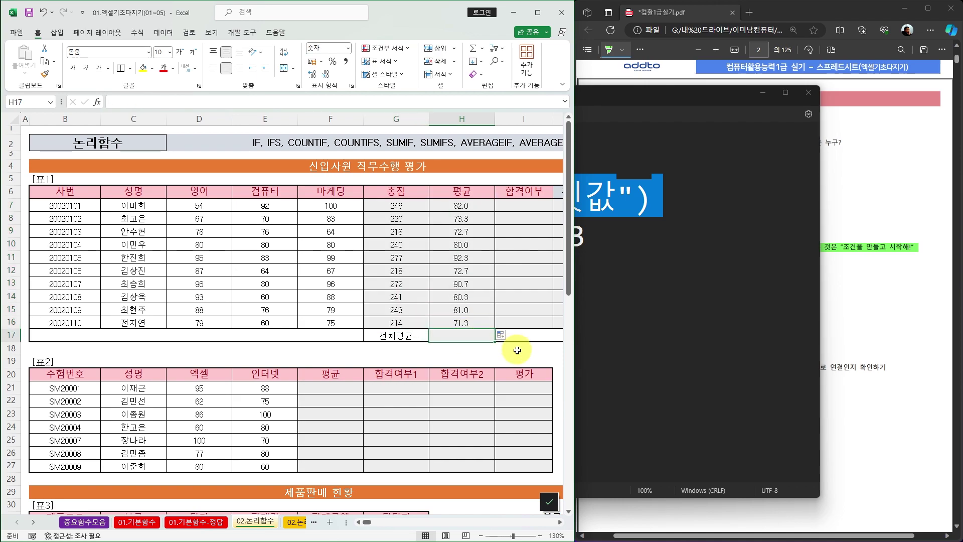
text(=aver)
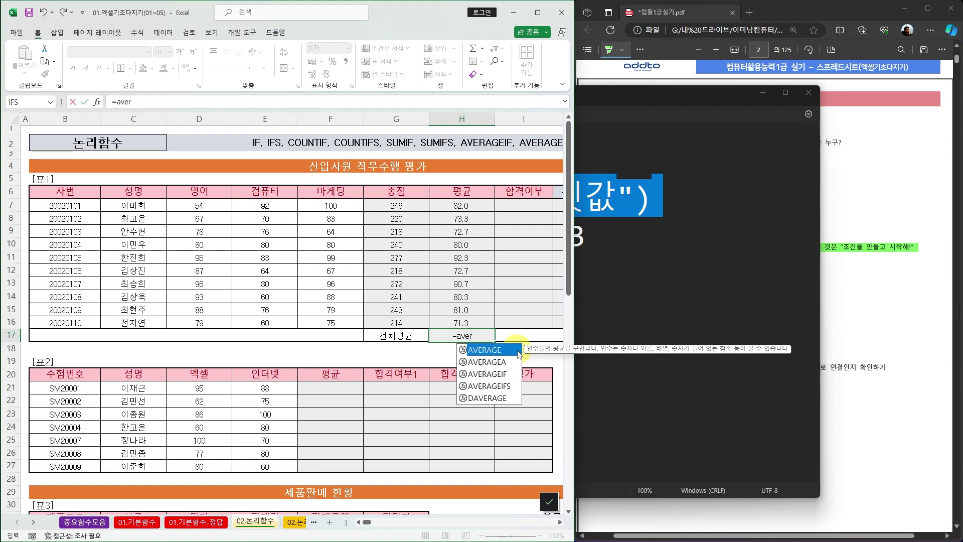
double_click(519, 350)
drag(466, 206, 459, 318)
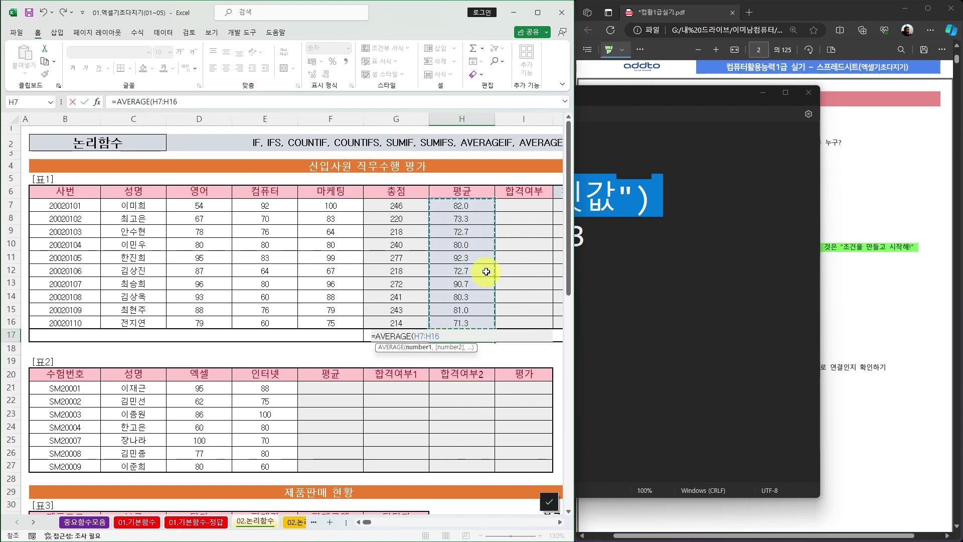
text())
key(Return)
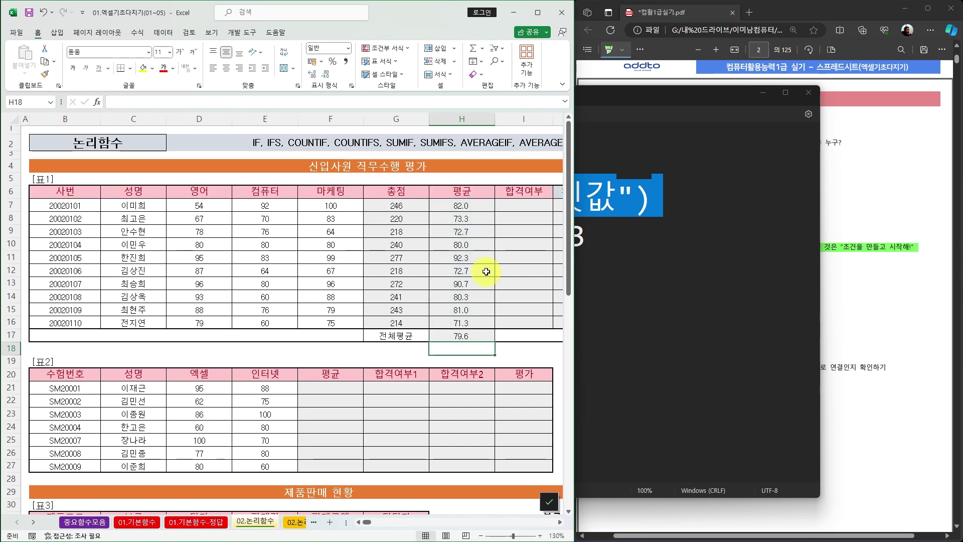
- Enter the test comparison =3>5 in the first 합격여부 cell, I7
click(560, 522)
click(560, 522)
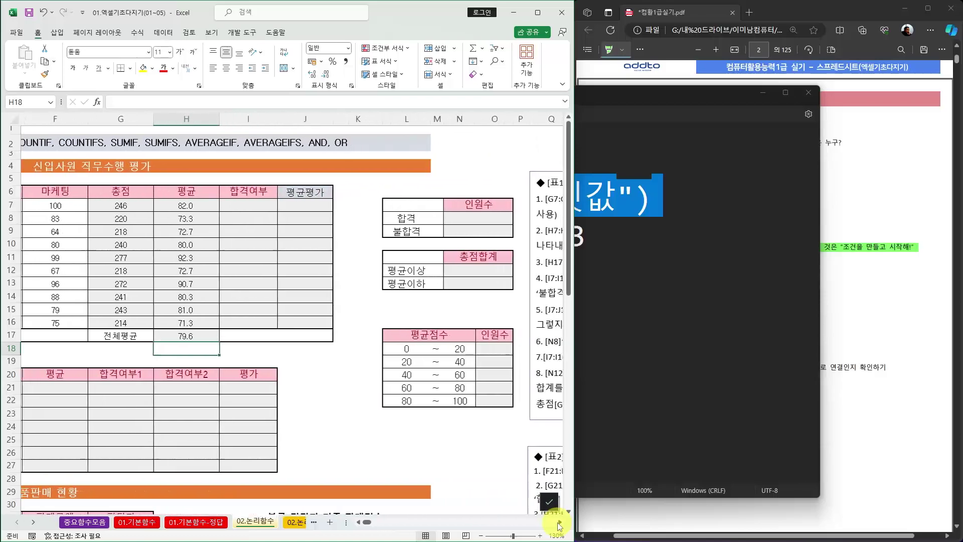
click(540, 535)
click(539, 536)
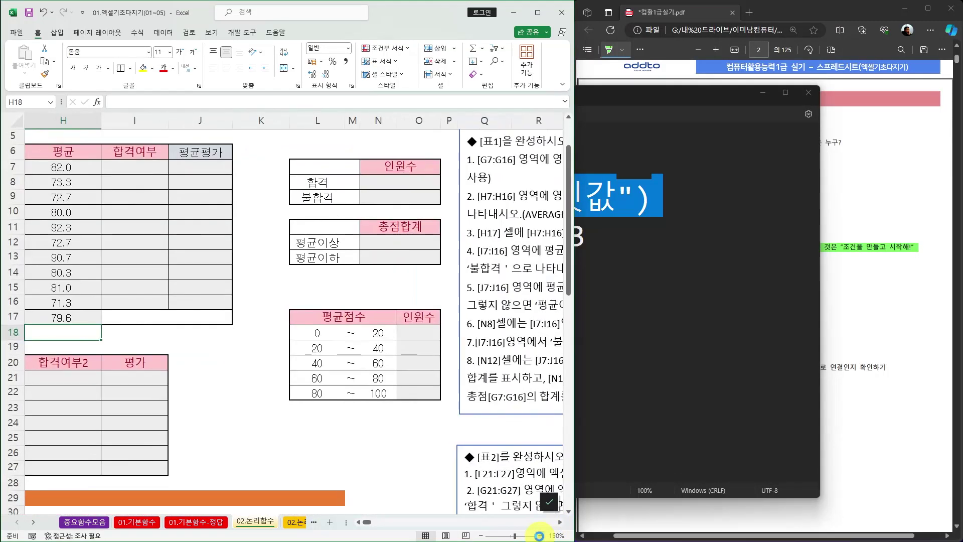
click(539, 536)
click(359, 523)
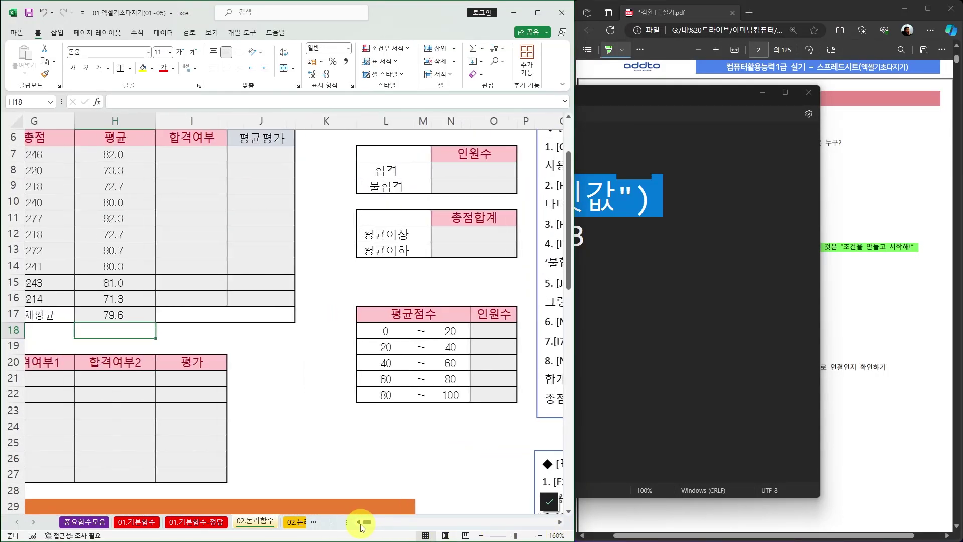
click(358, 522)
scroll(264, 422, up, 2)
click(325, 230)
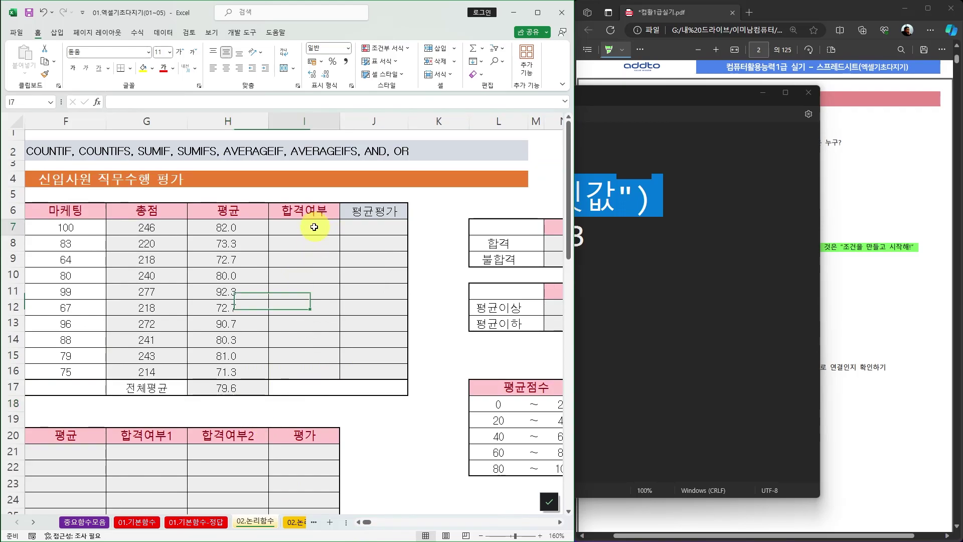
text(=3)
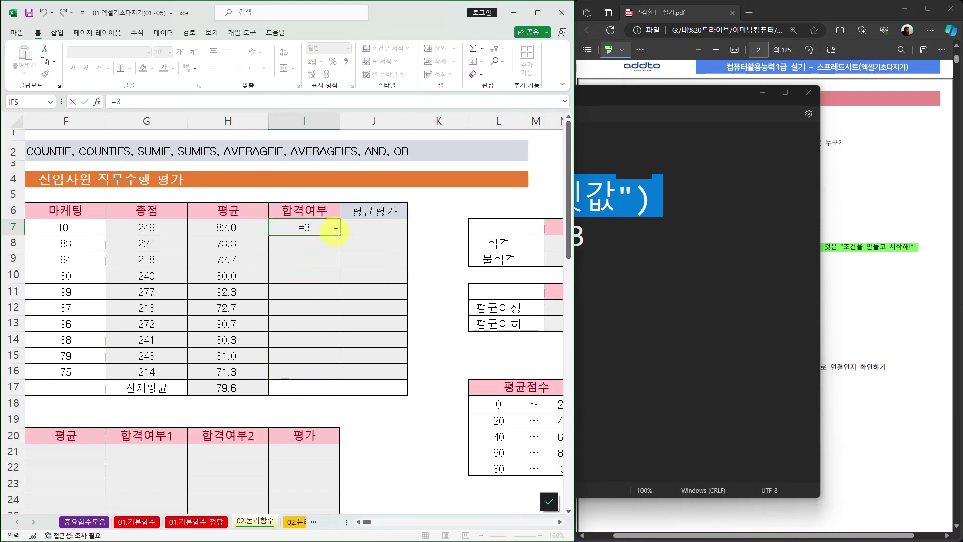
text(>5)
key(ctrl+Return)
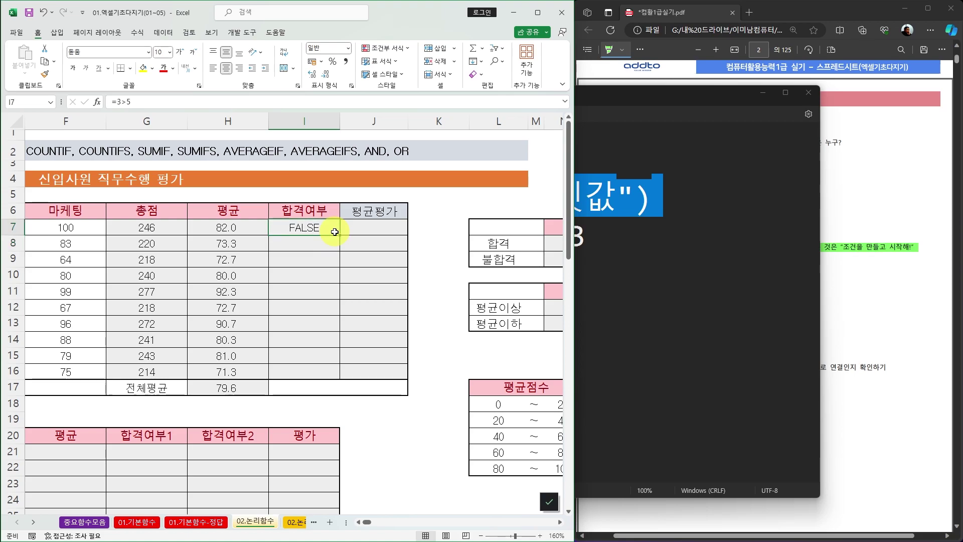
- Change the comparison in I7 to =3<5
key(F2)
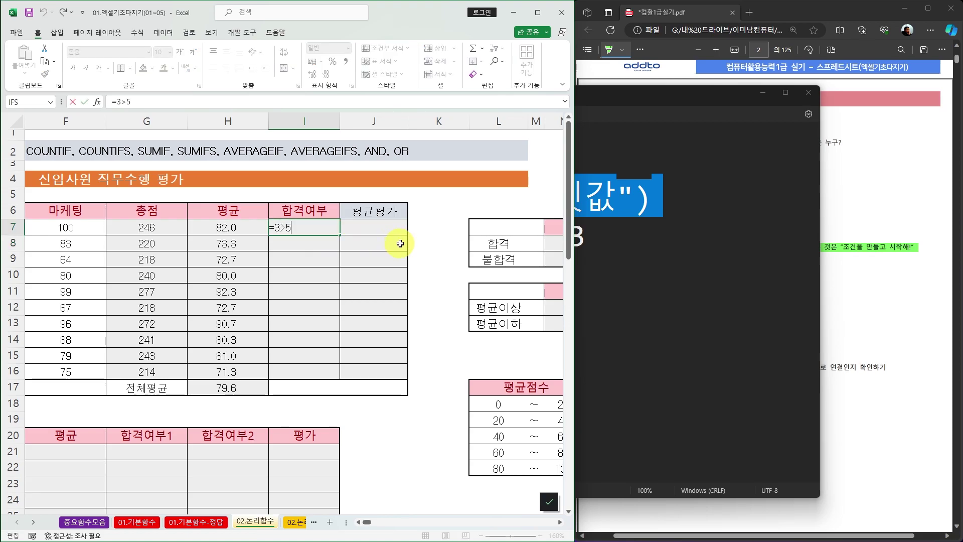
key(BackSpace)
key(BackSpace)
text(<5)
key(Return)
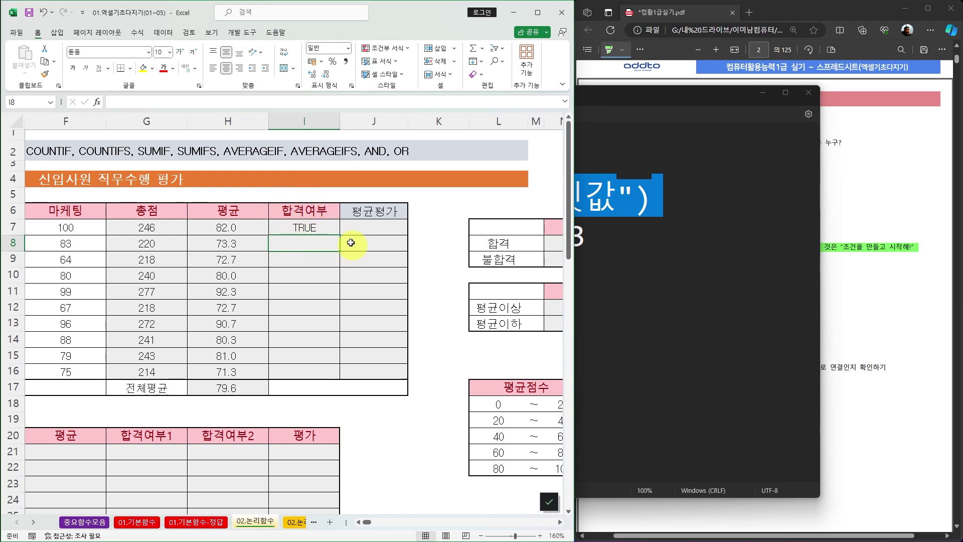
- Clear I7, enter the comparison =82>=80 there, and fill it down the 합격여부 column to I16
click(330, 227)
key(Delete)
text(=82)
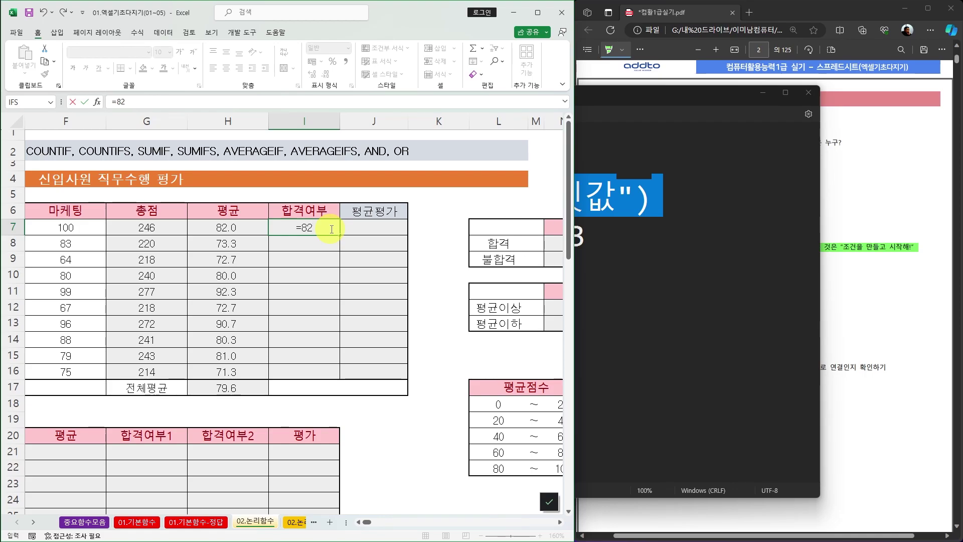
text(>=)
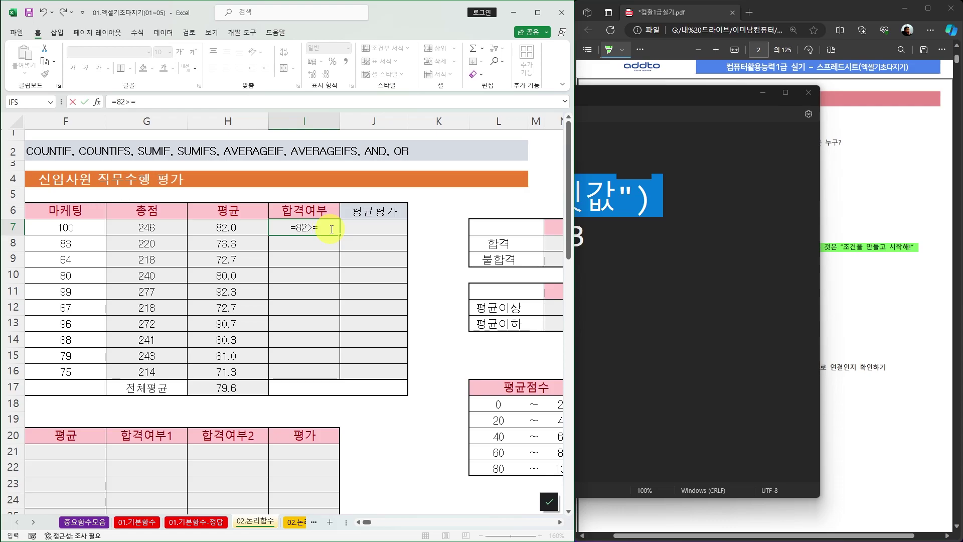
text(80)
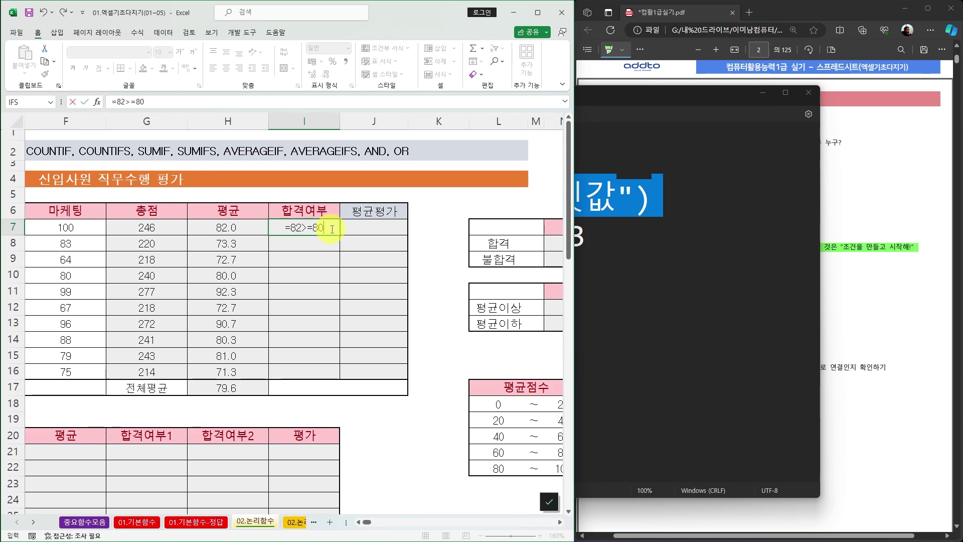
key(Return)
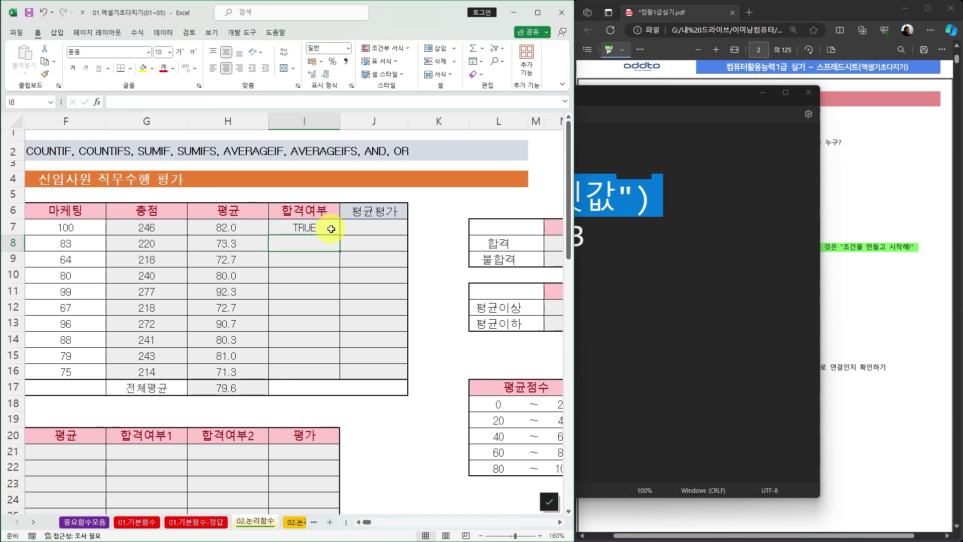
click(331, 229)
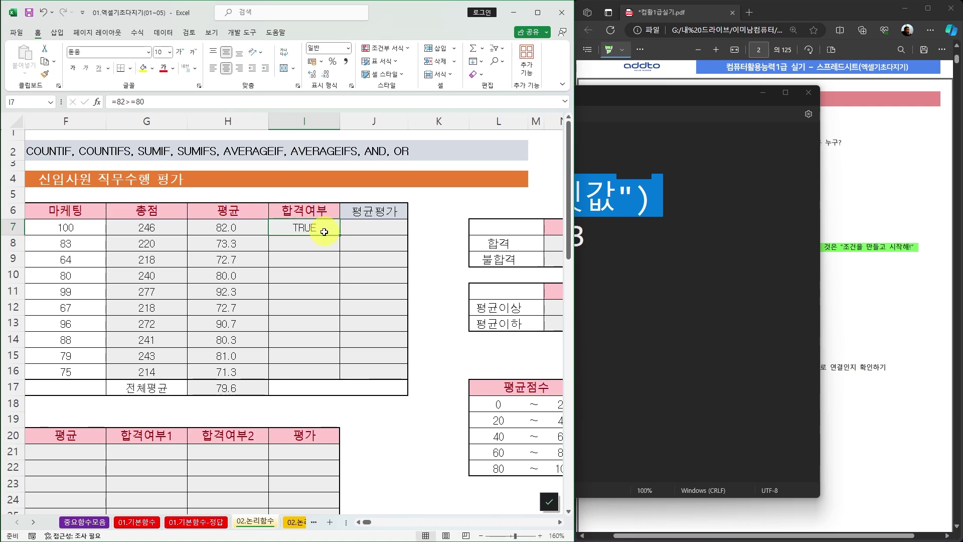
drag(337, 231, 338, 374)
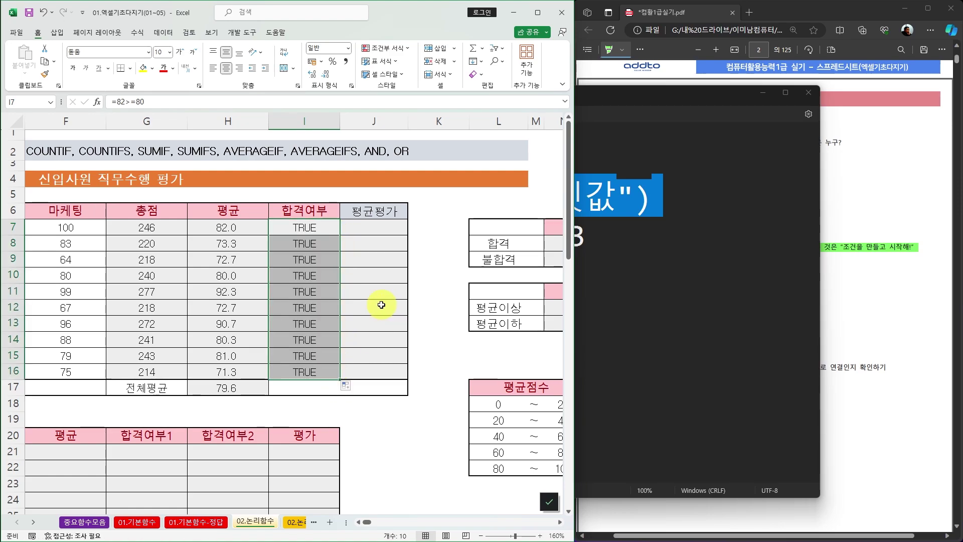
key(F2)
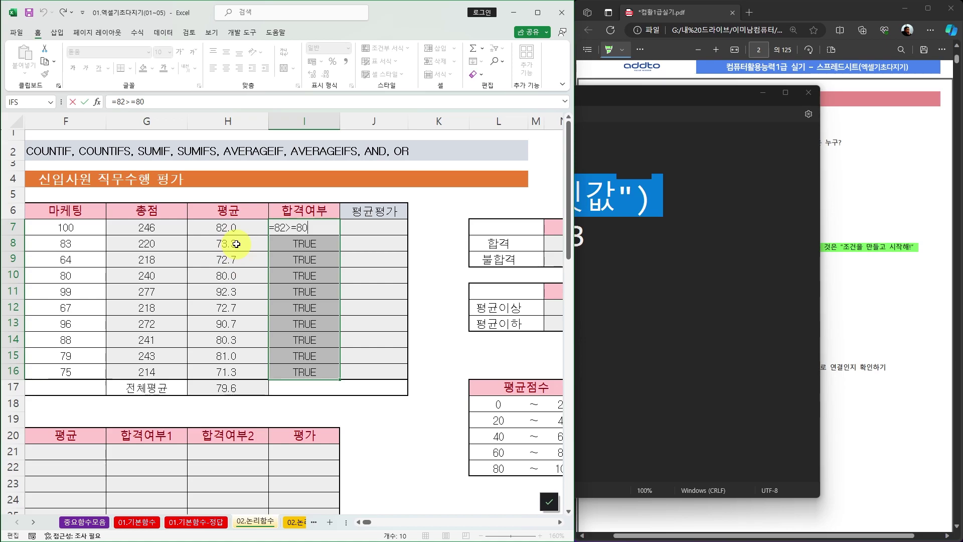
double_click(284, 227)
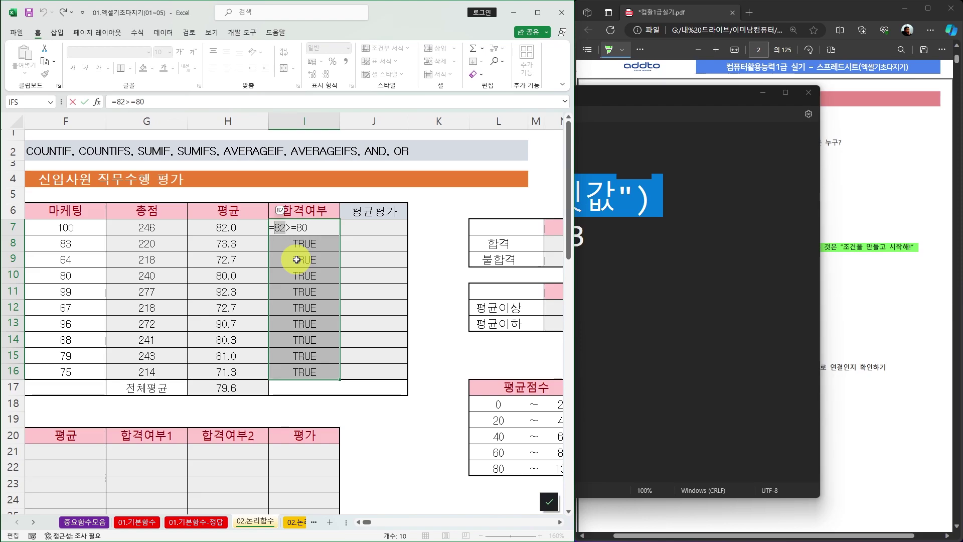
key(Escape)
- Enter the comparison 3 > 5 as plain text in I5 above the 합격여부 header and centre it
click(303, 197)
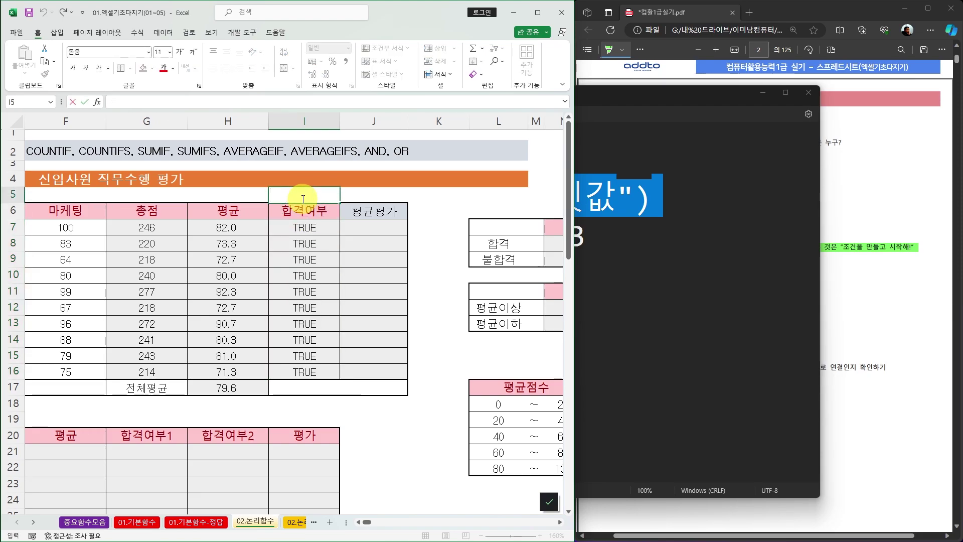
text('3)
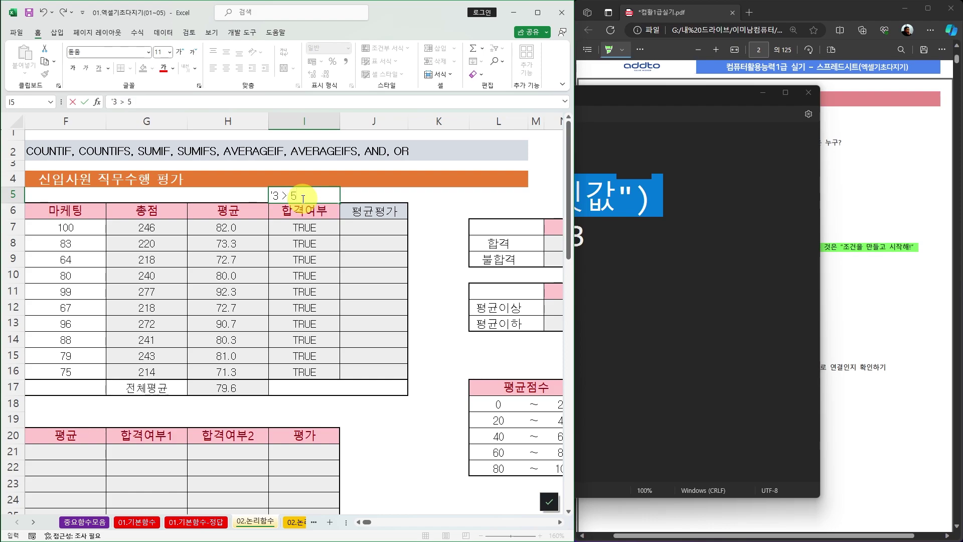
key(ctrl+Return)
click(227, 69)
- Change the comparison in I7 to =H7>=80 and fill it down the 합격여부 column to I16
double_click(324, 231)
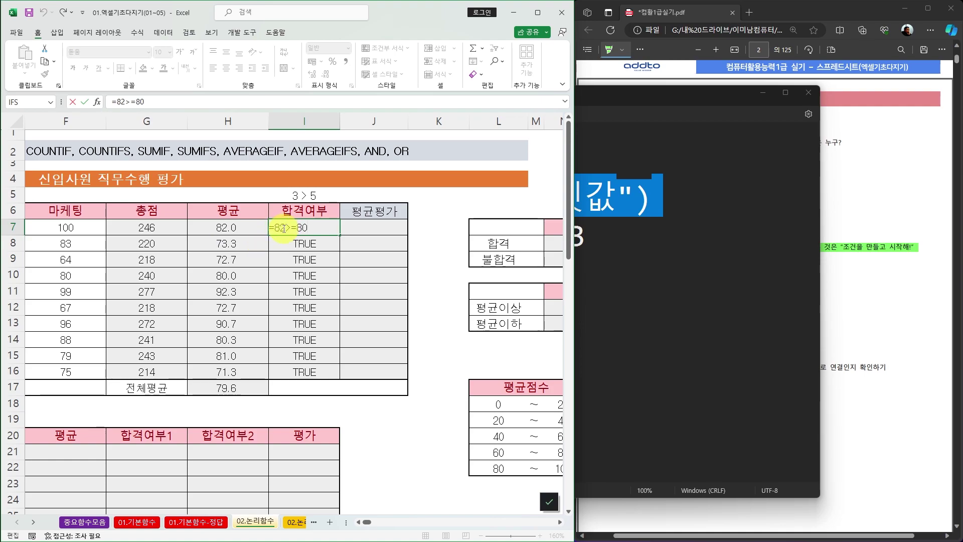
click(227, 228)
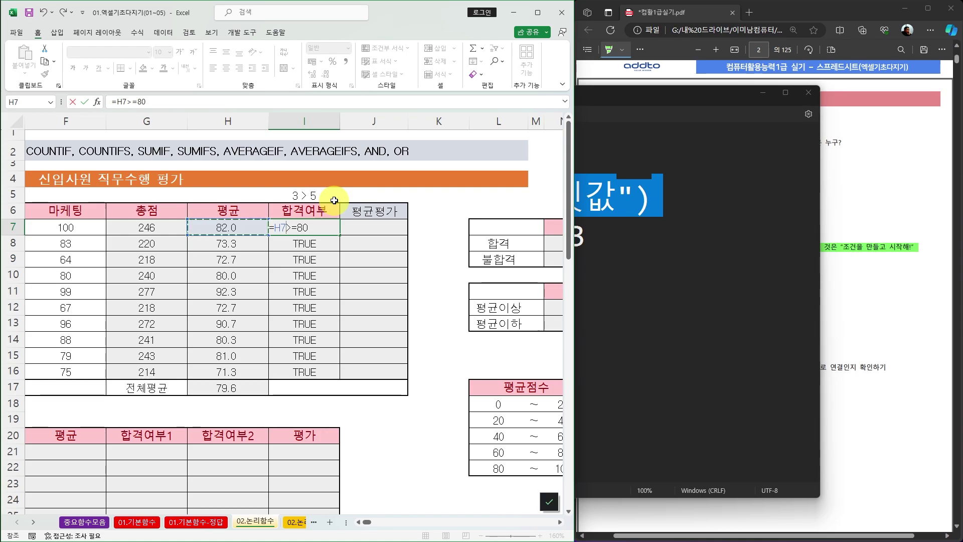
key(Return)
click(334, 231)
drag(339, 234, 346, 375)
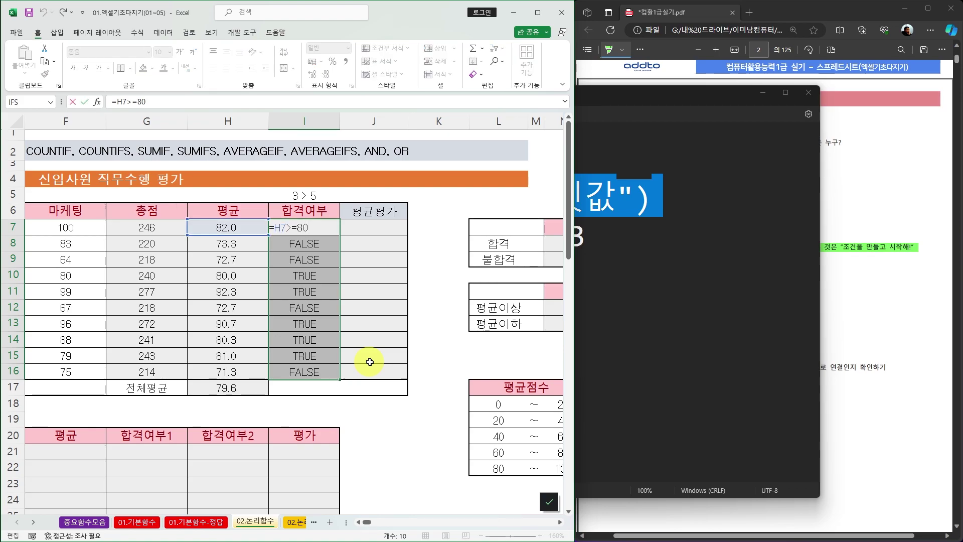
- Examine the comparison formulas in I7, I8, I10 and I13 to check which 평균 cell each one refers to
key(ctrl+Return)
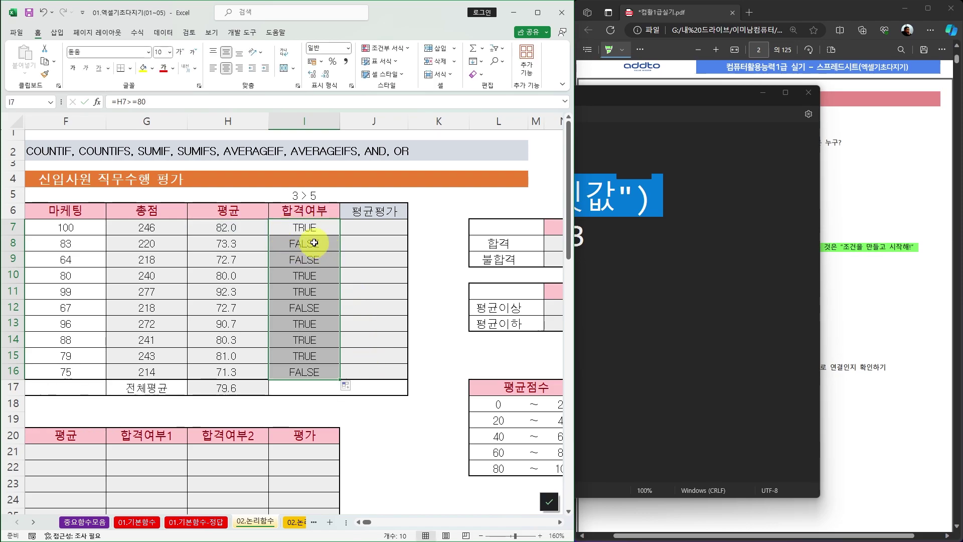
click(314, 243)
double_click(314, 243)
key(Escape)
double_click(308, 276)
key(Escape)
double_click(303, 322)
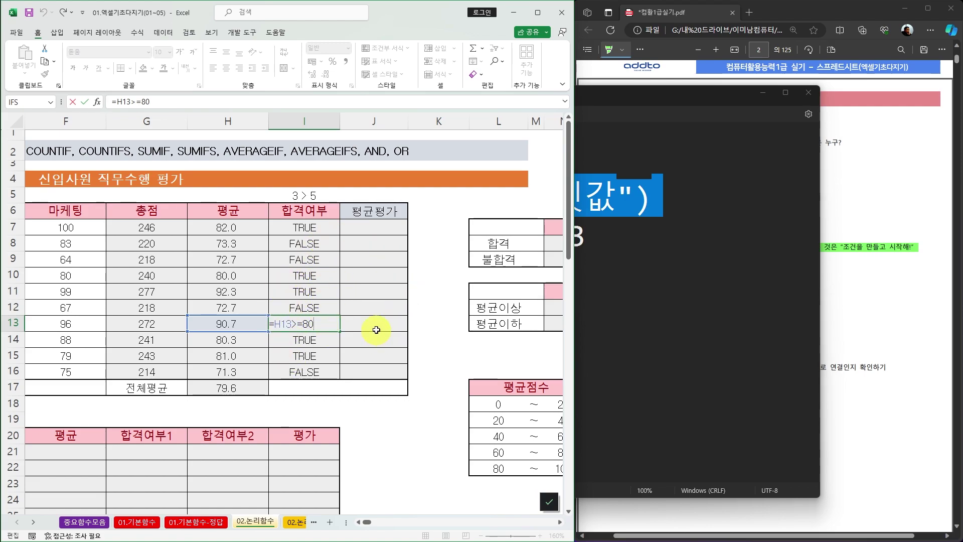
key(Escape)
click(308, 226)
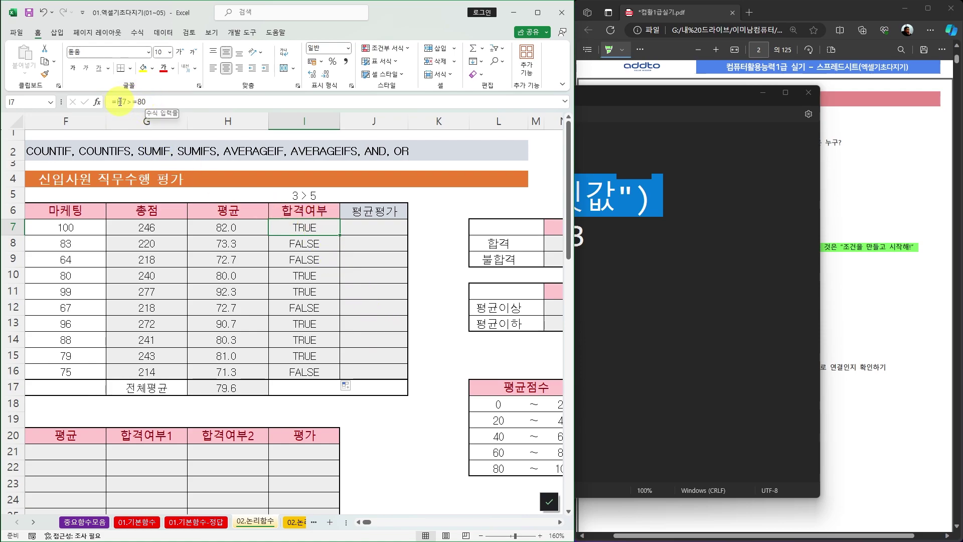
double_click(306, 224)
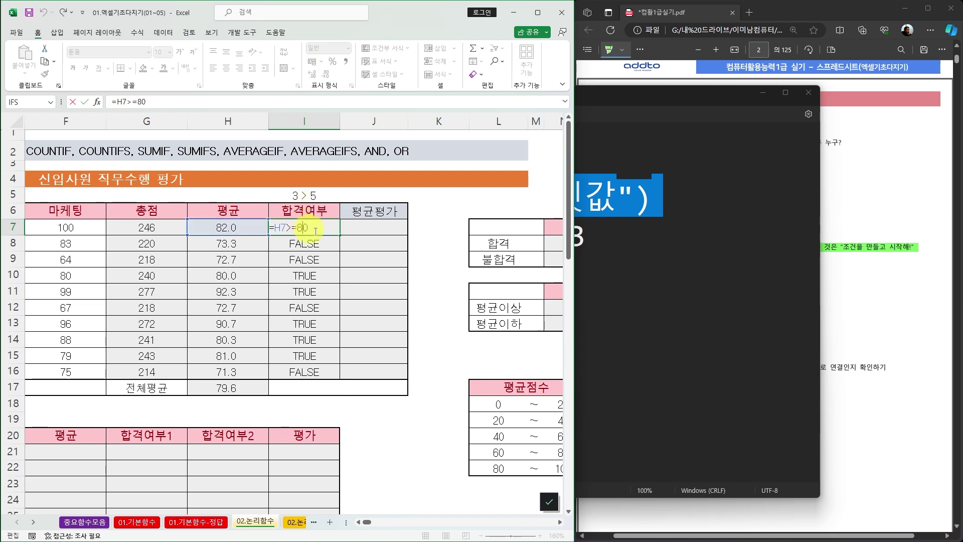
key(ctrl+Return)
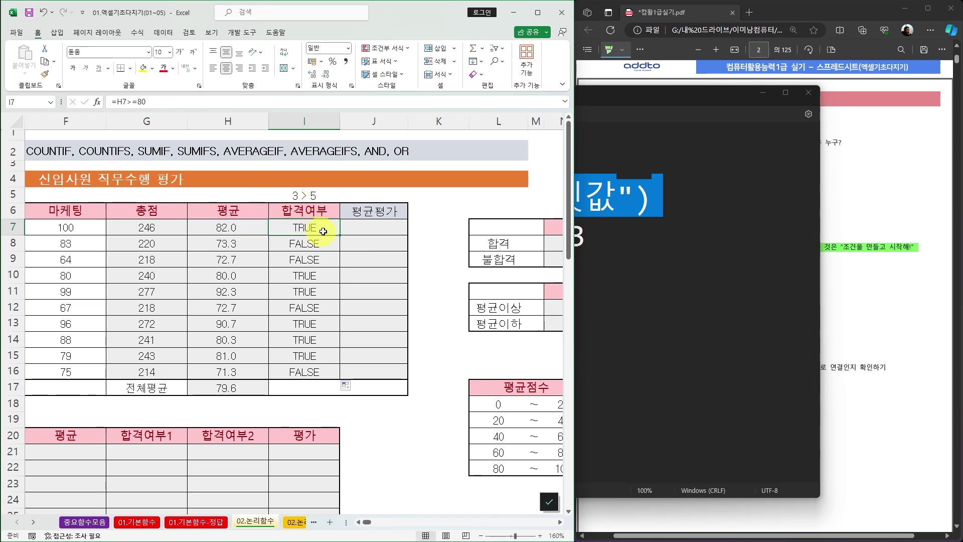
- Insert the IF function before the comparison in I7 so that H7>=80 becomes its logical test, checking the syntax notes in Notepad
key(F2)
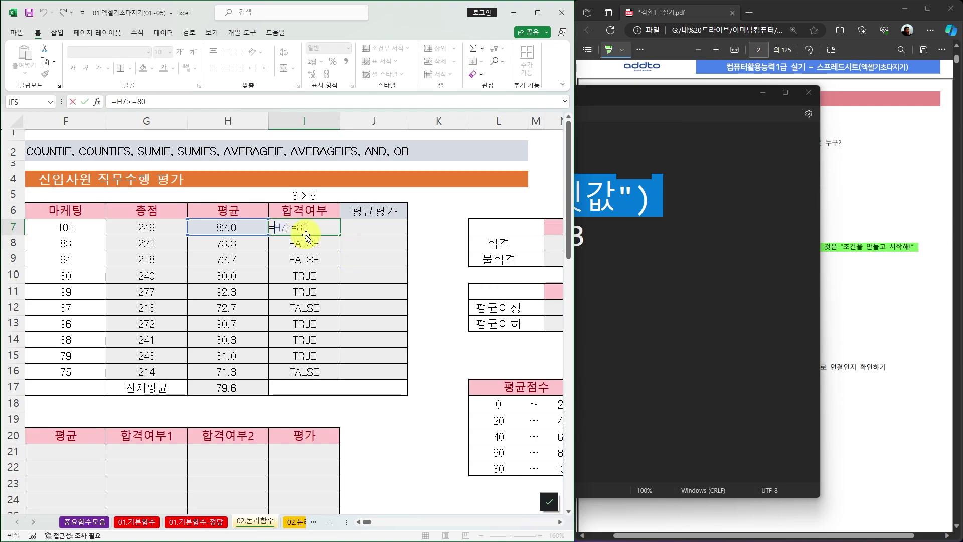
text(if)
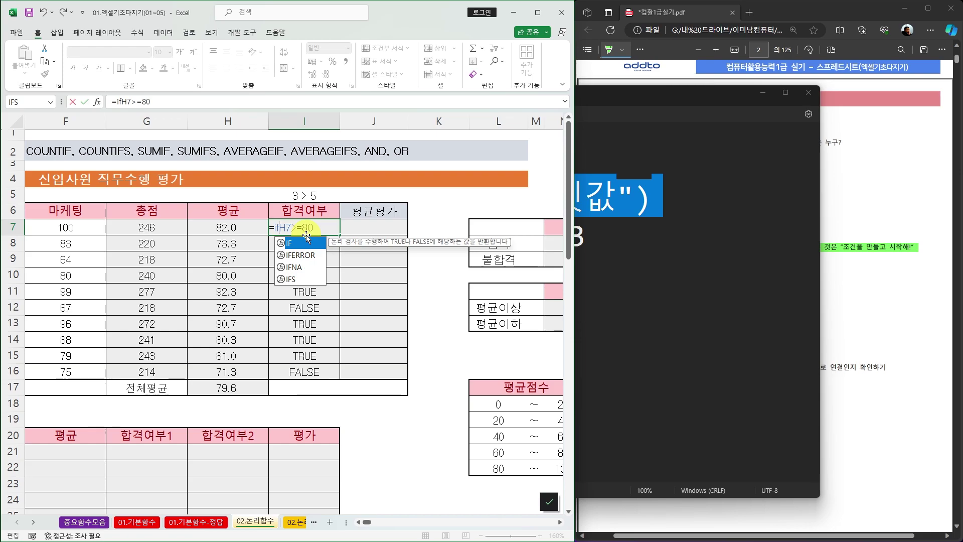
key(Tab)
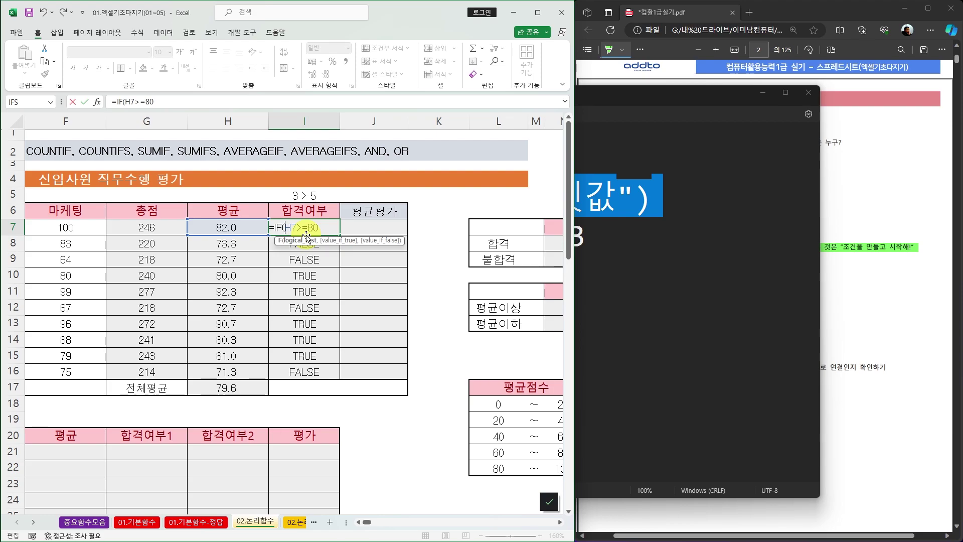
click(621, 96)
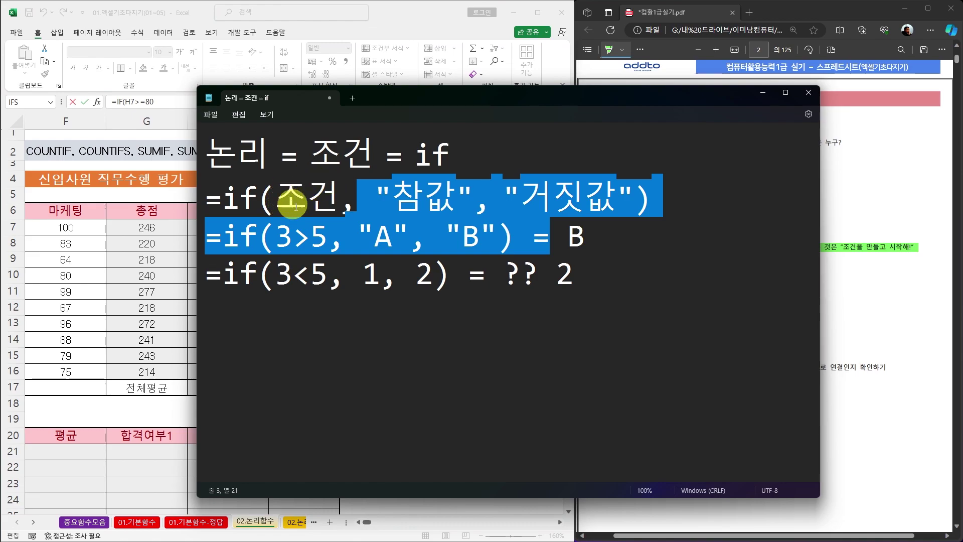
click(392, 27)
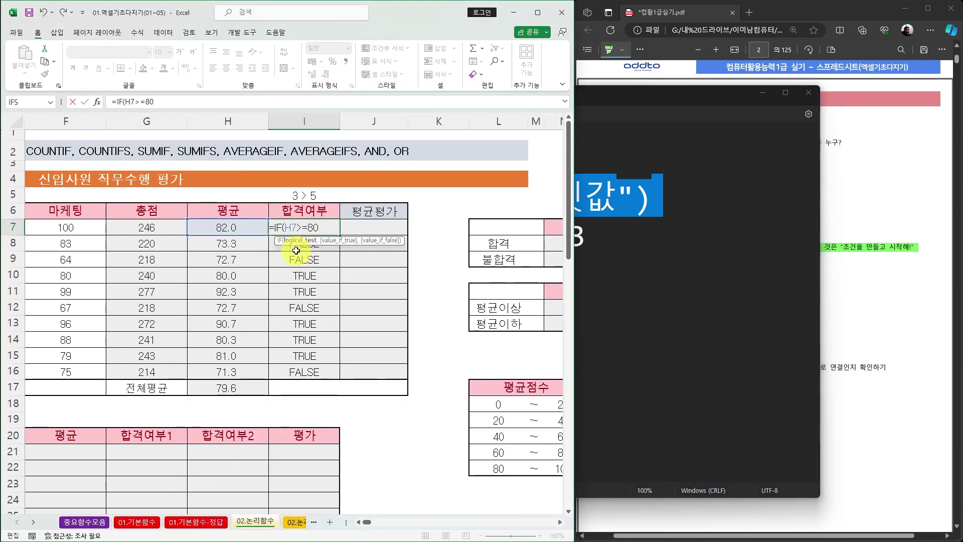
drag(284, 228, 327, 227)
click(327, 228)
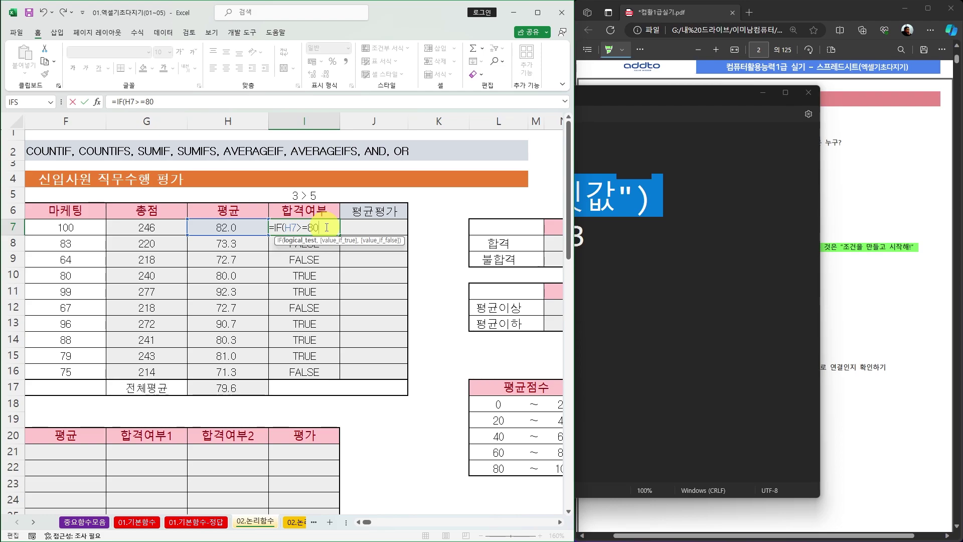
- Complete the I7 formula as =IF(H7>=80,"합격","불합격") and fill it down the 합격여부 column to I16
text(,)
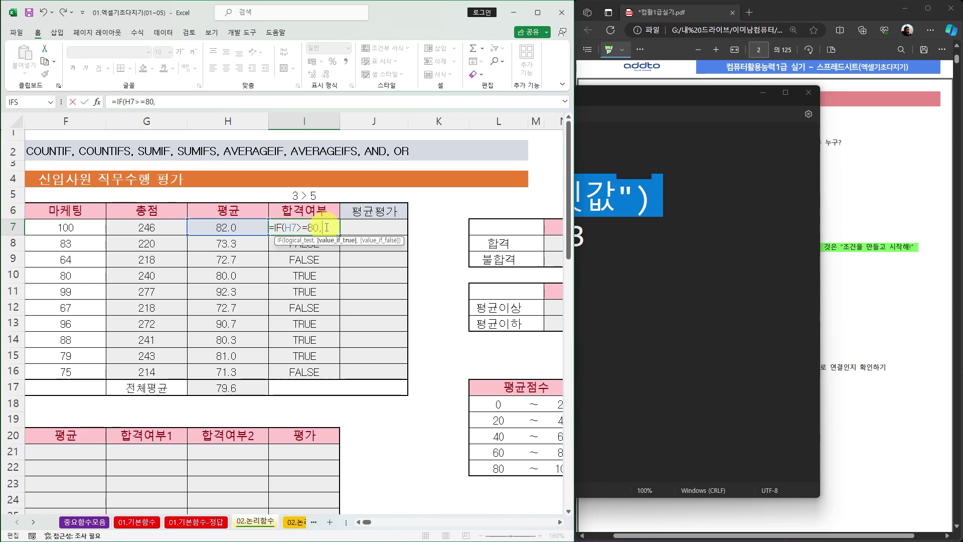
text("합)
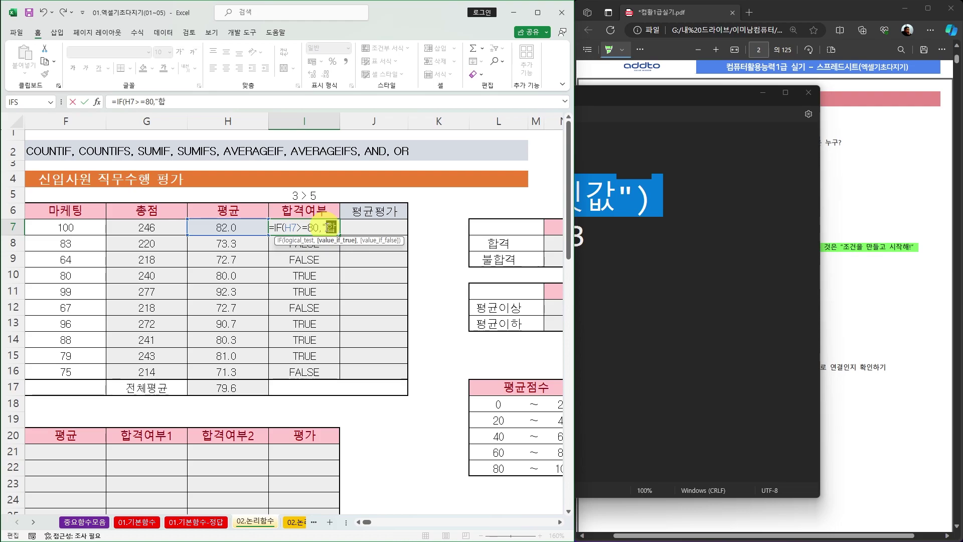
text(격")
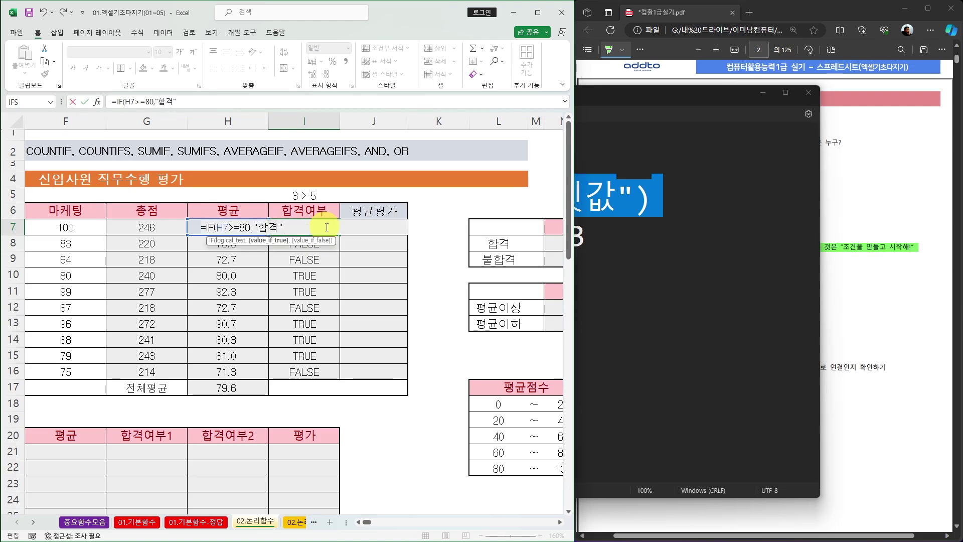
text(,)
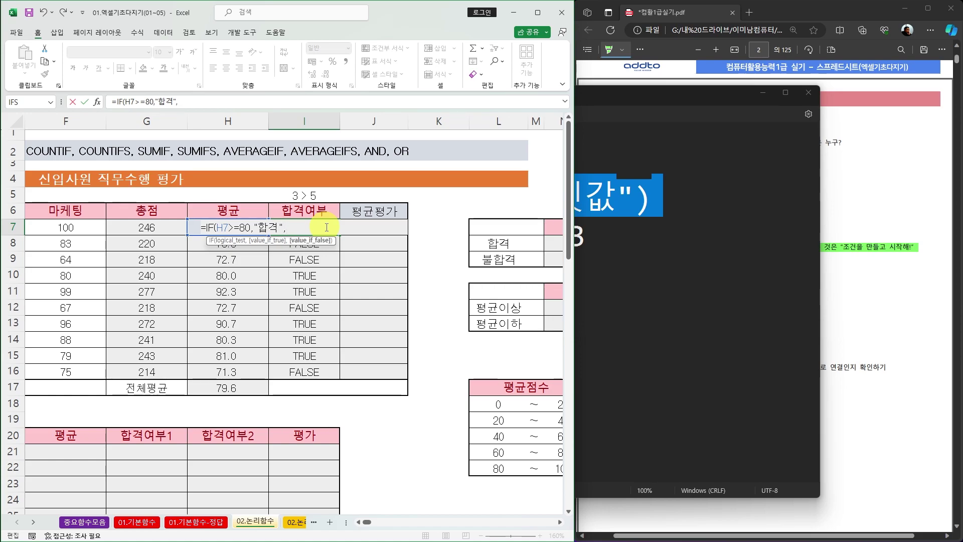
text("불합격")
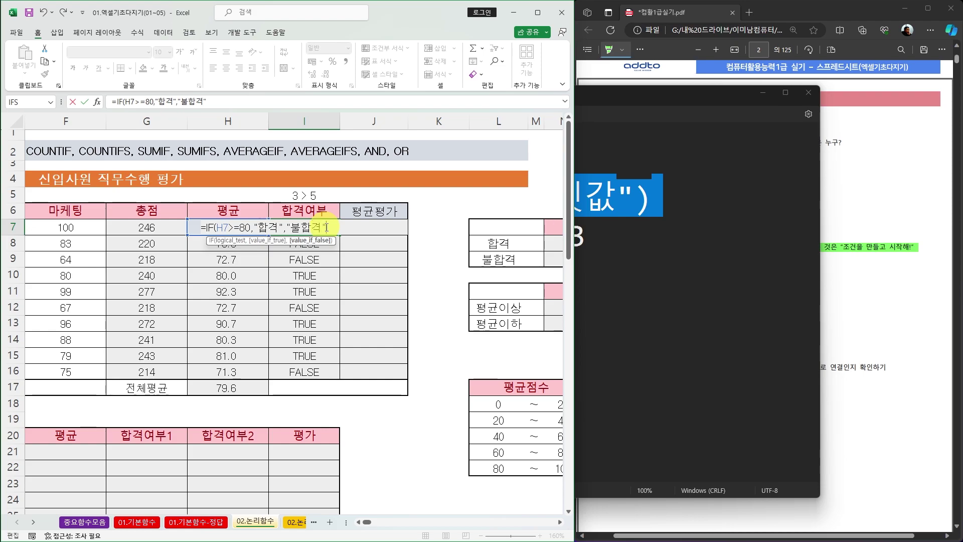
text())
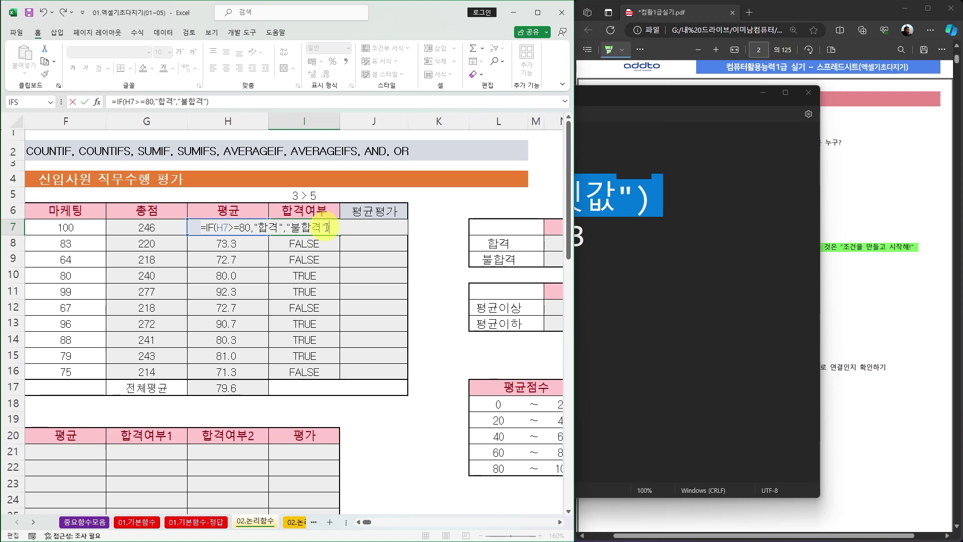
key(ctrl+Return)
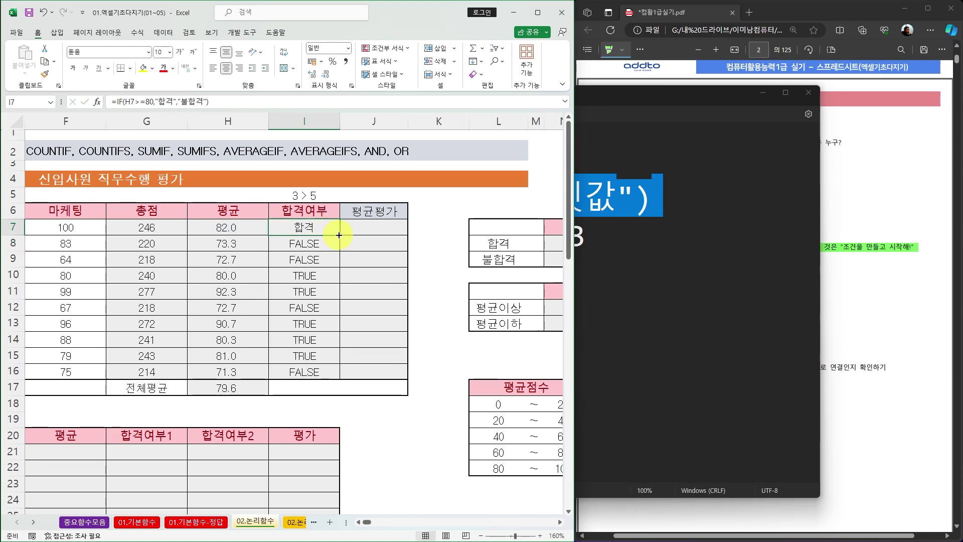
drag(340, 234, 318, 374)
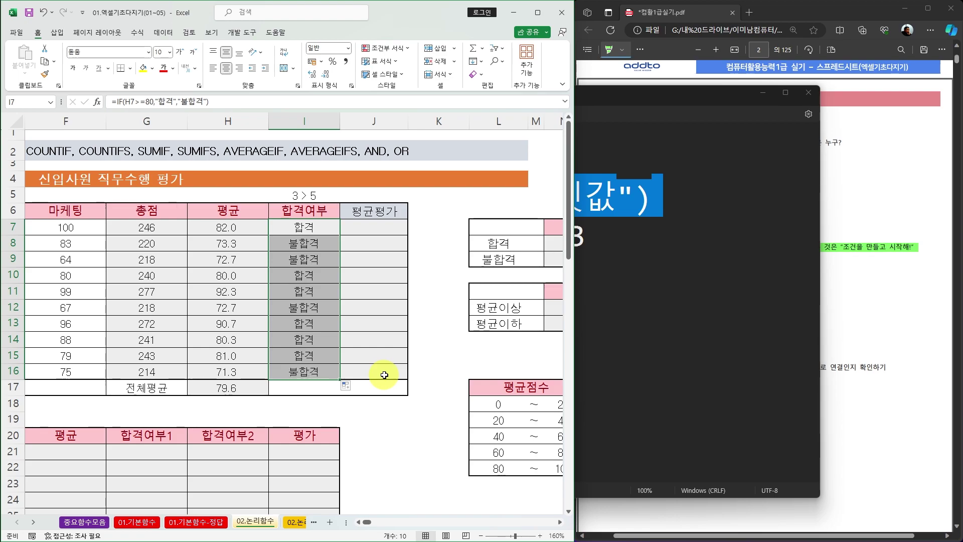
key(F2)
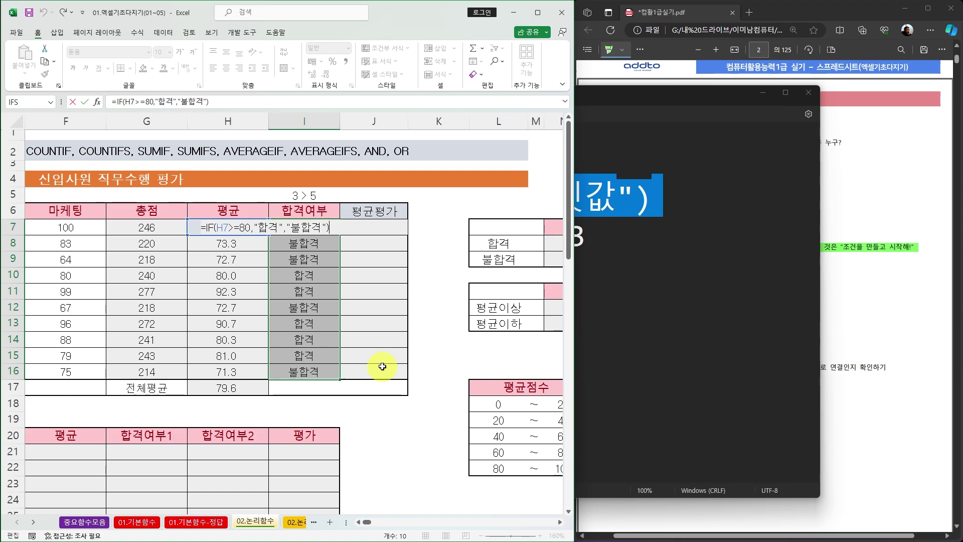
key(ctrl+Return)
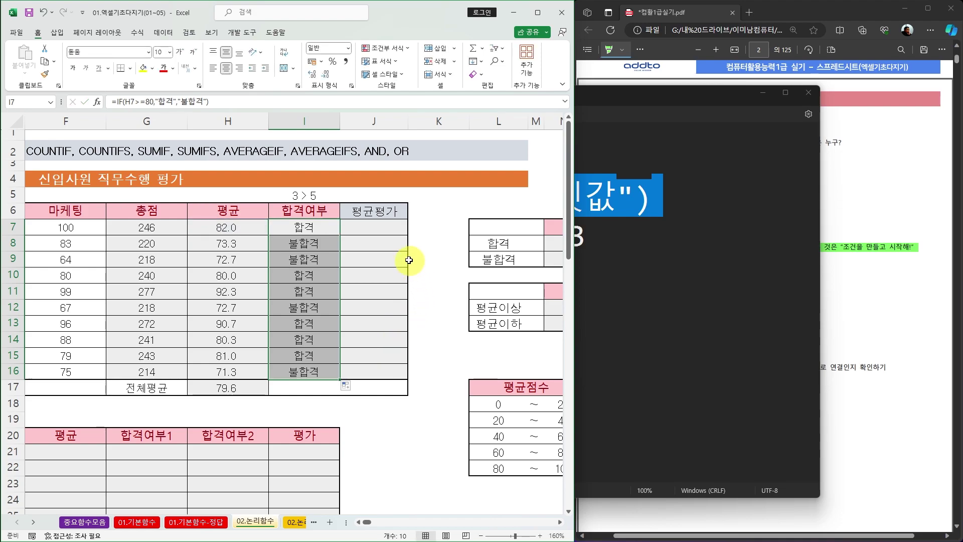
- Enter the comparison =H7>79.6 in the first 평균평가 cell, J7, and fill it down to J16
click(376, 229)
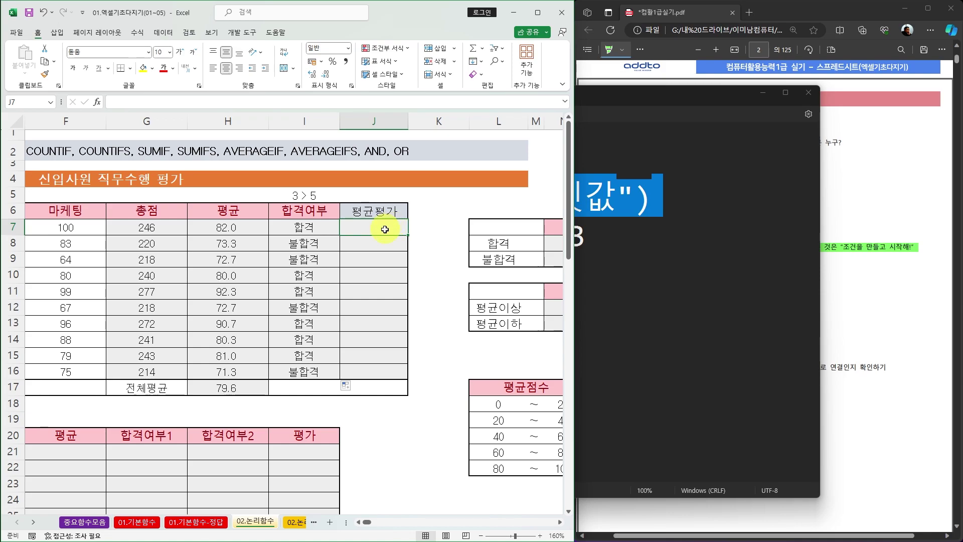
text(=)
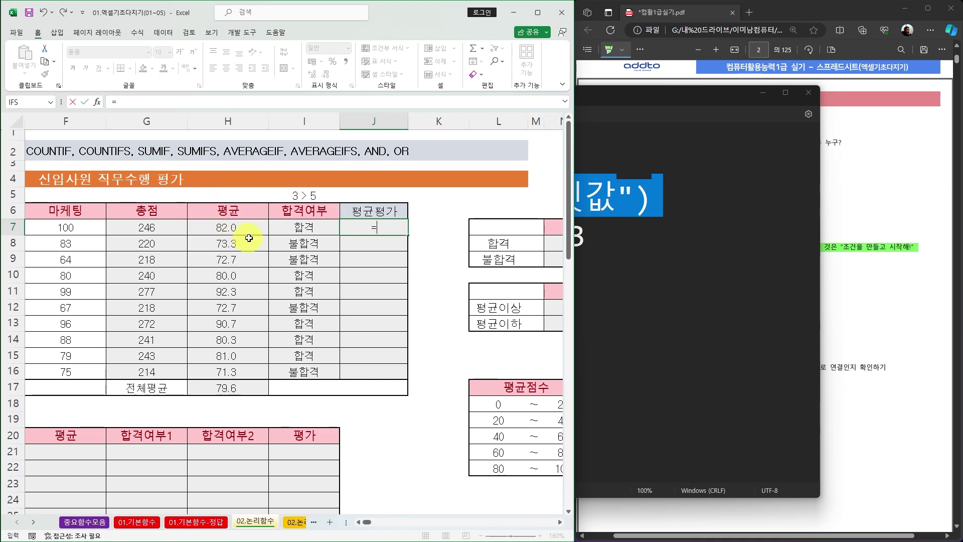
click(239, 226)
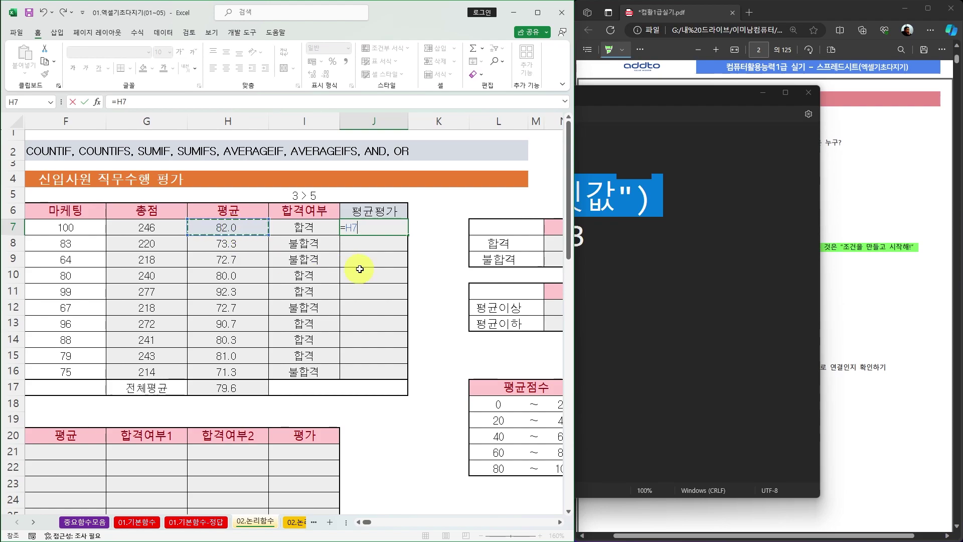
text(>)
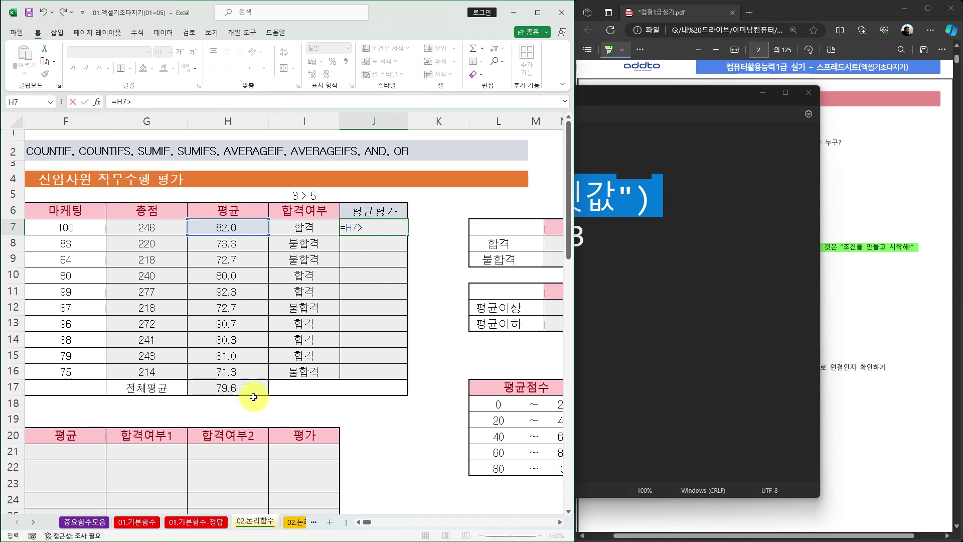
text(79.6)
key(Return)
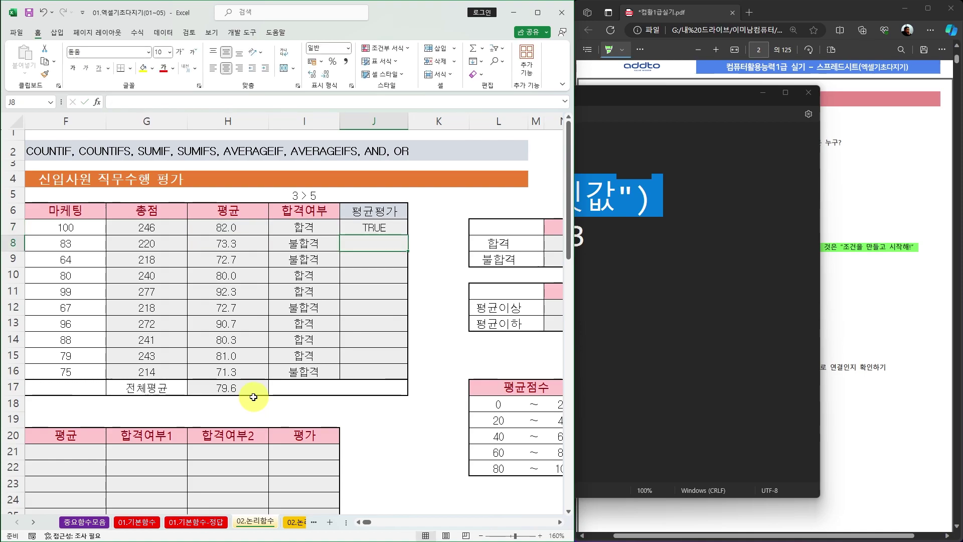
click(386, 227)
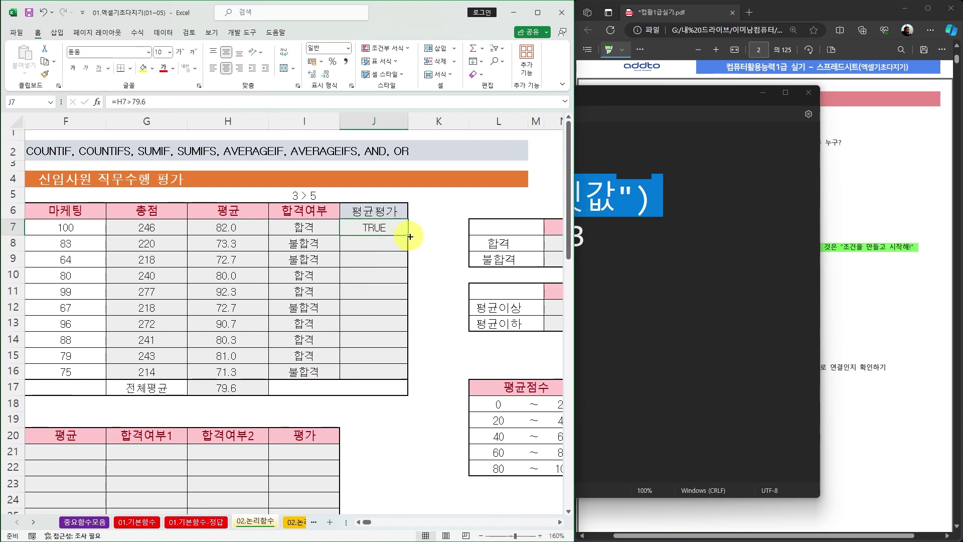
drag(410, 237, 403, 374)
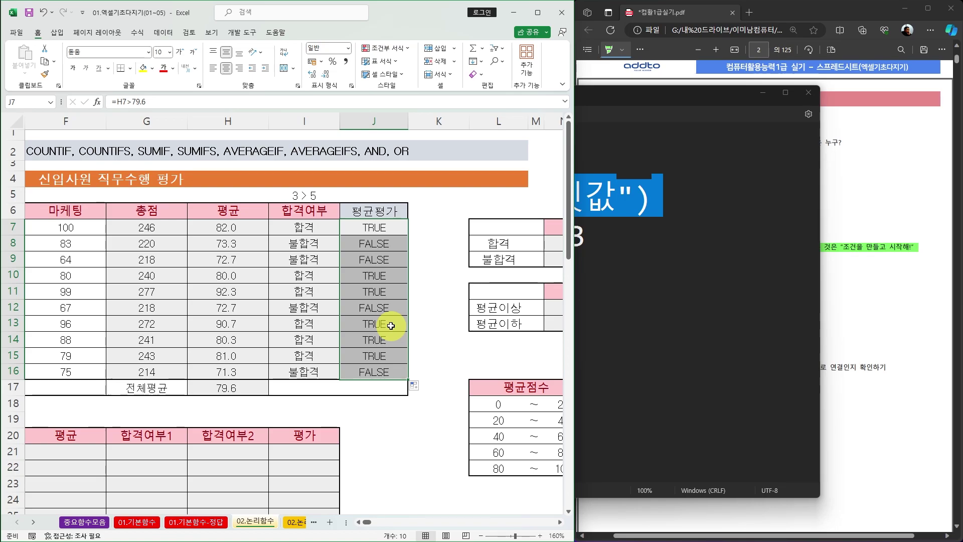
- Set the 마케팅 score in F7 to 10 to test how the 평균평가 comparison reacts
click(359, 522)
click(359, 522)
click(359, 521)
click(359, 522)
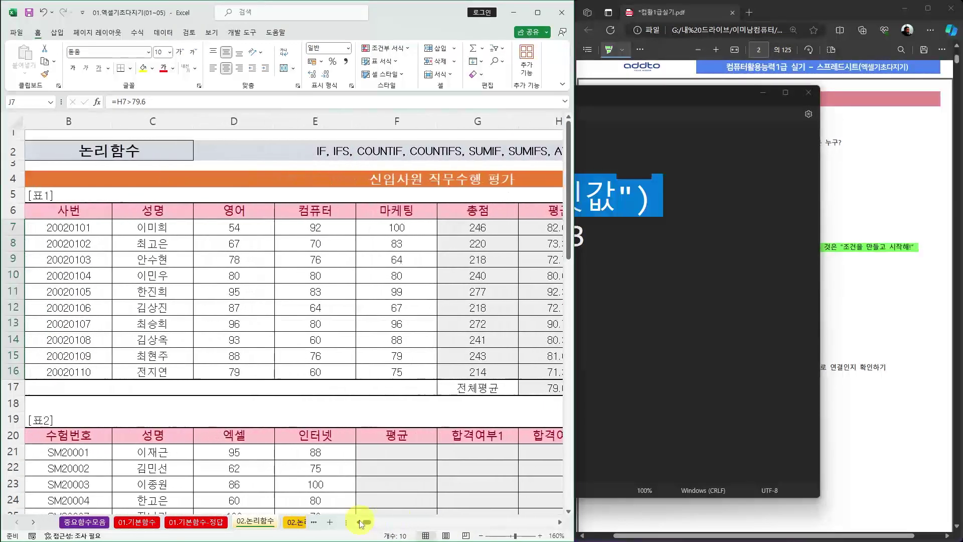
click(561, 522)
click(560, 522)
click(561, 522)
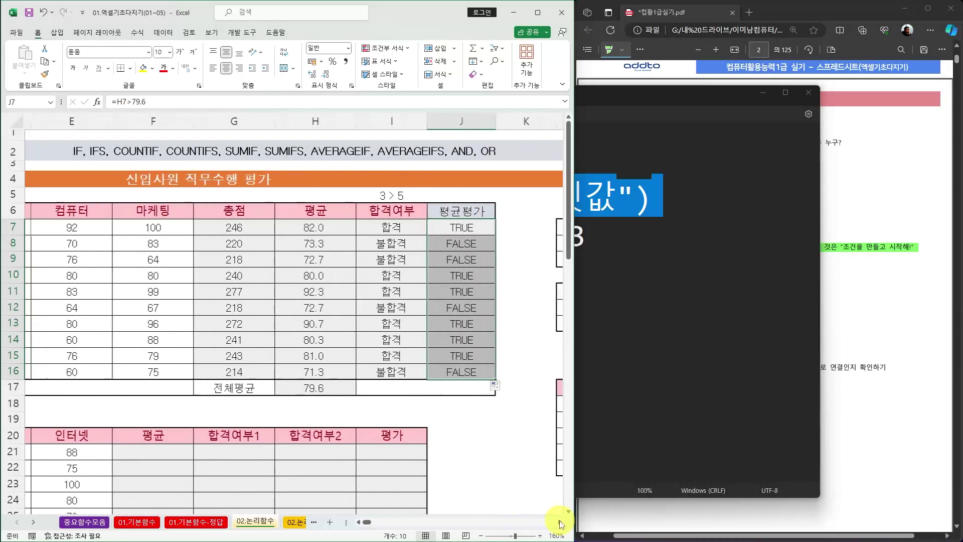
click(169, 227)
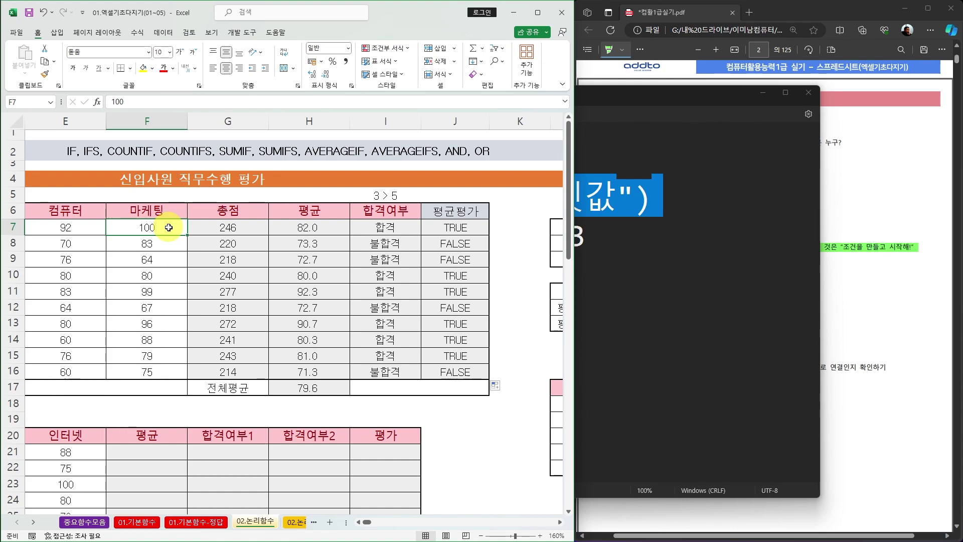
text(10)
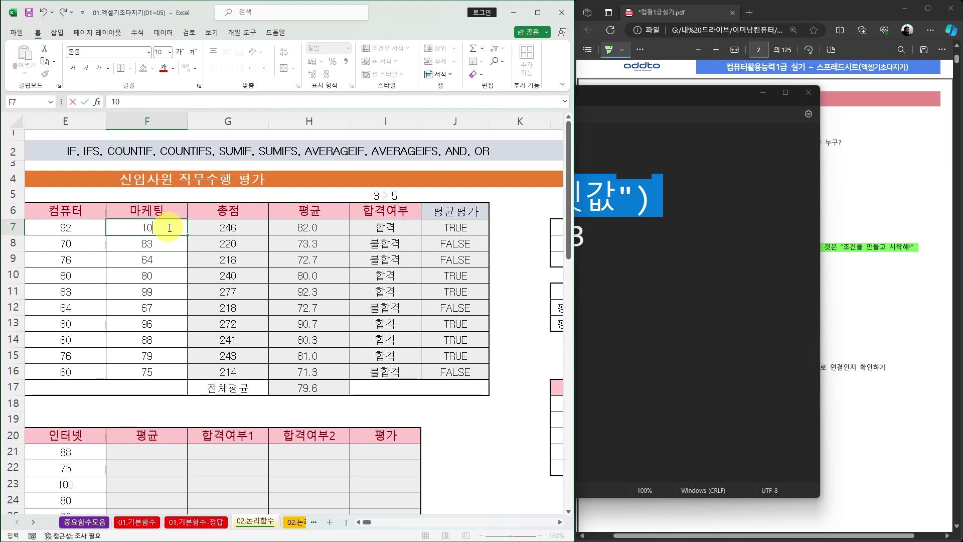
key(Return)
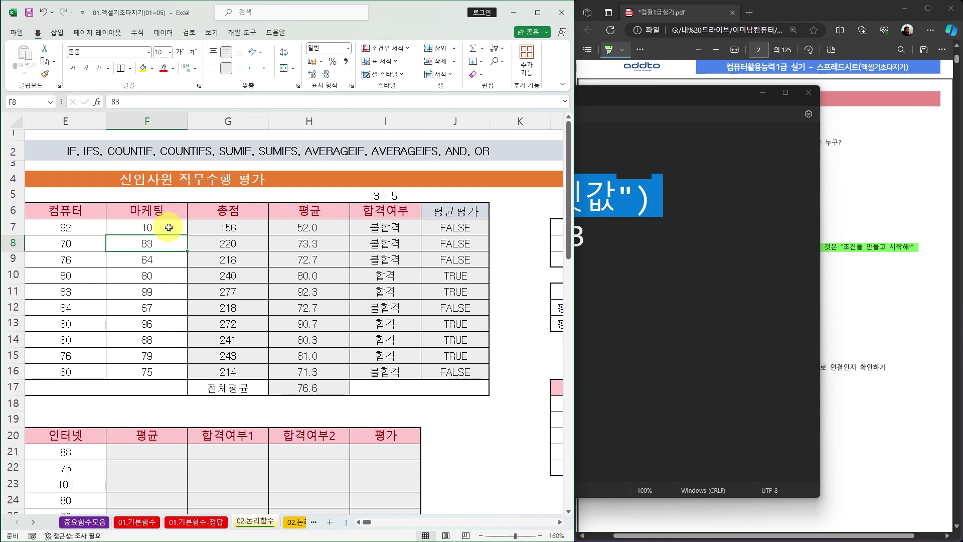
- Change the comparison in J7 to =H7>76.6 to match the recalculated 전체평균
click(451, 227)
double_click(451, 227)
drag(452, 225, 453, 228)
text(6)
key(Return)
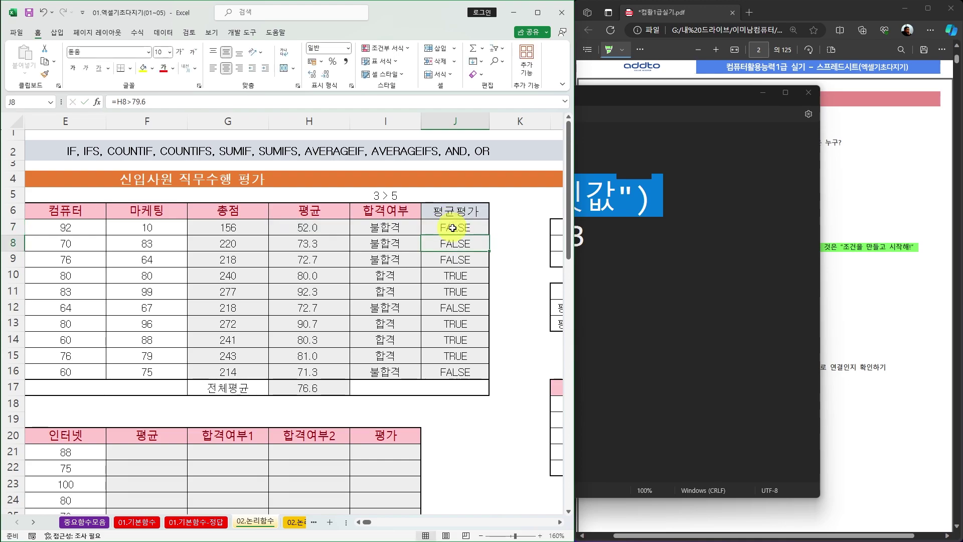
- Set the 마케팅 score in F7 back to 100
click(166, 231)
text(100)
key(Return)
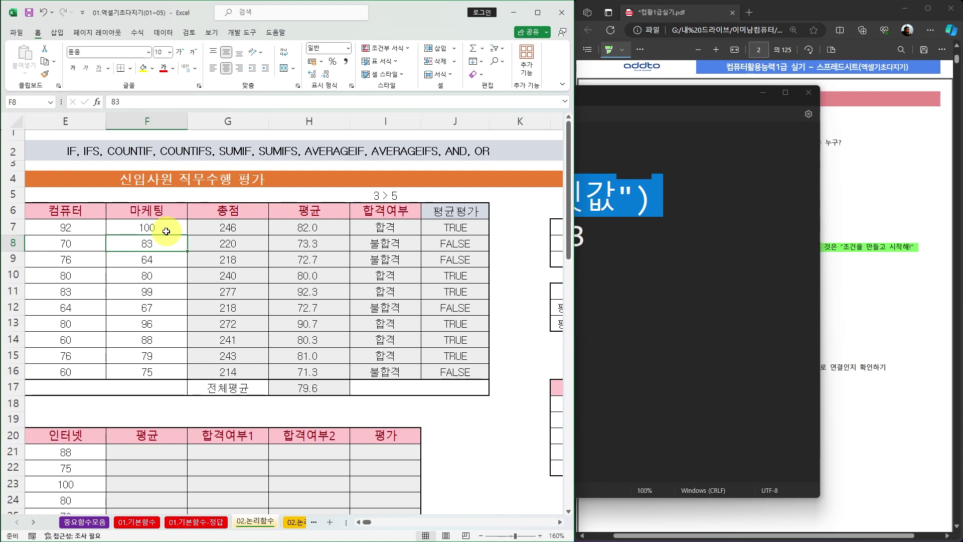
- Make the J7 comparison refer absolutely to the 전체평균 cell as =H7>$H$17 and fill it down to J16
double_click(455, 227)
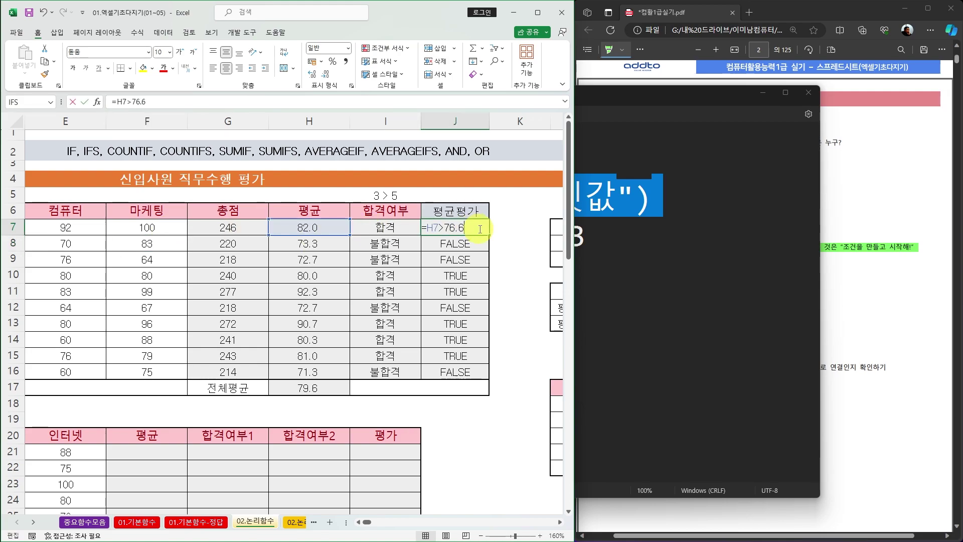
key(BackSpace)
text(9)
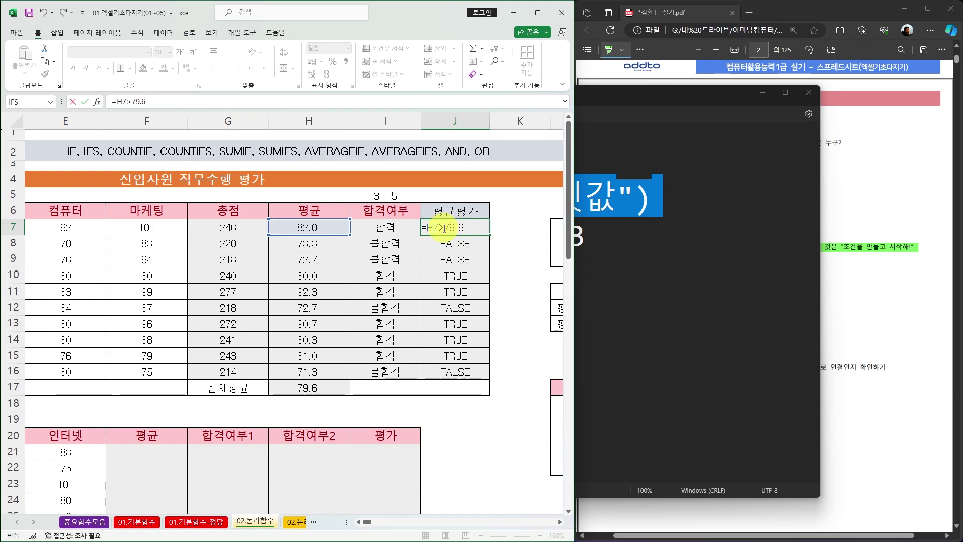
drag(445, 228, 464, 229)
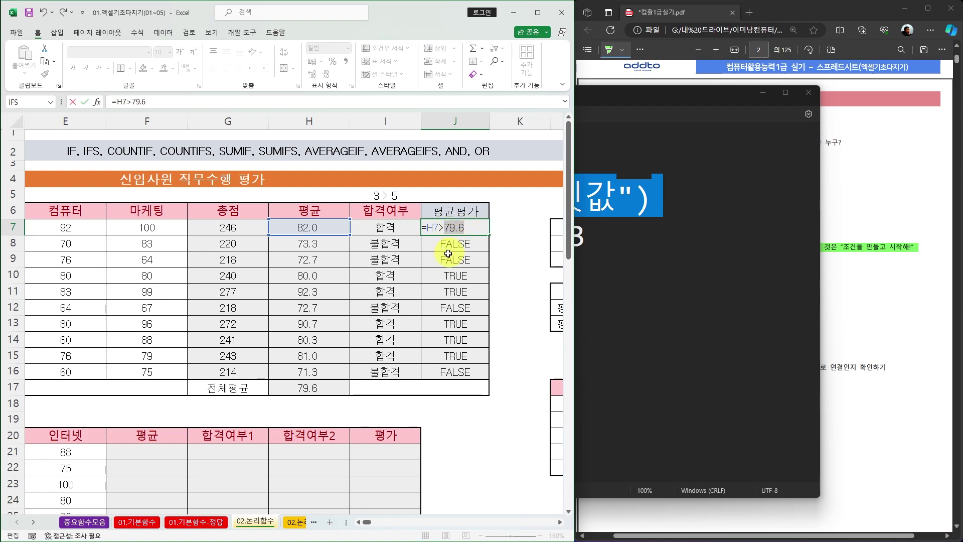
click(314, 388)
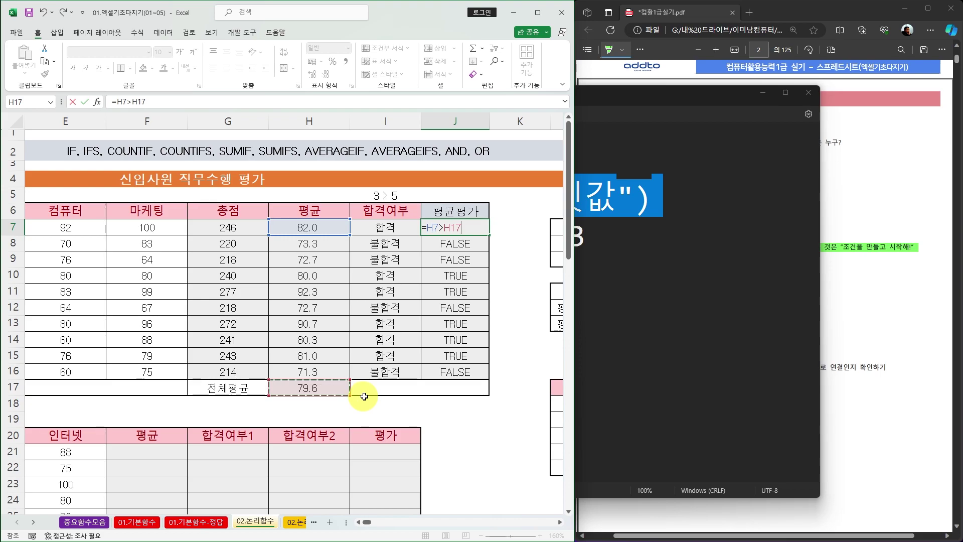
key(F4)
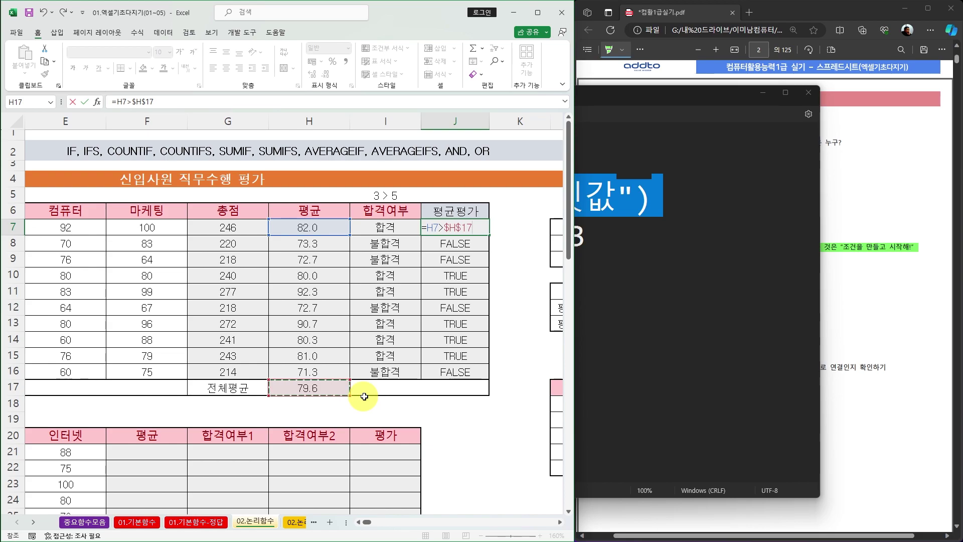
key(ctrl+Return)
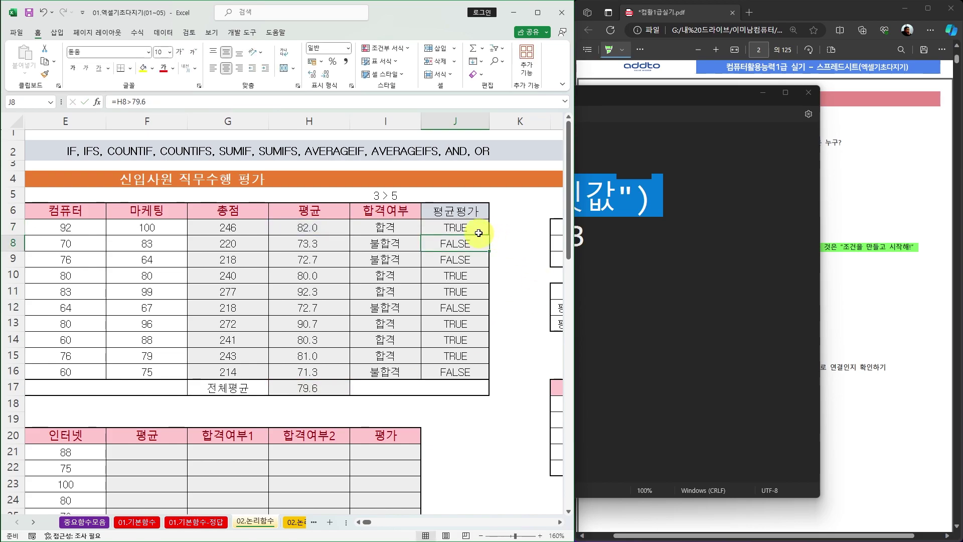
drag(490, 230, 490, 374)
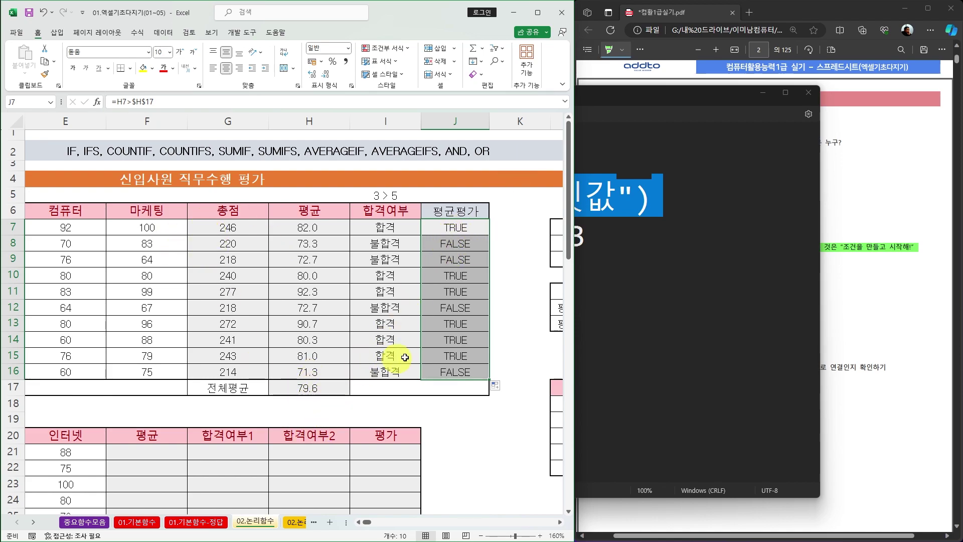
- Wrap the 평균평가 comparison in IF as =IF(H7>$H$17,"평균이상","평균이하") and apply it to J7:J16
key(F2)
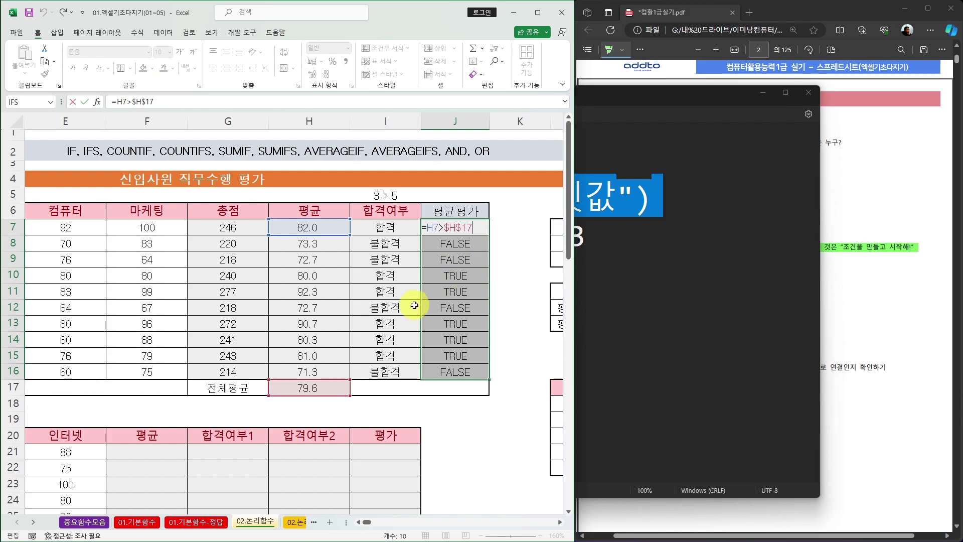
click(427, 231)
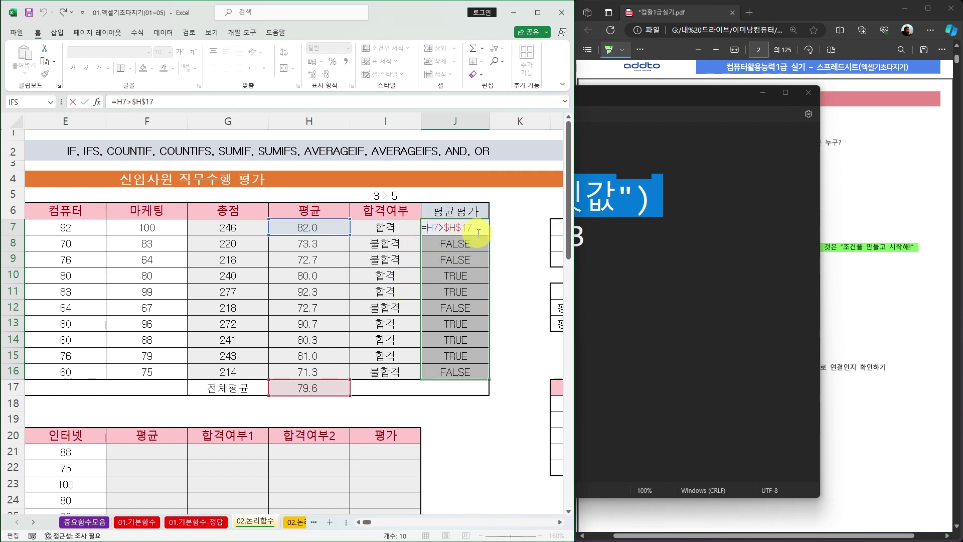
text(if)
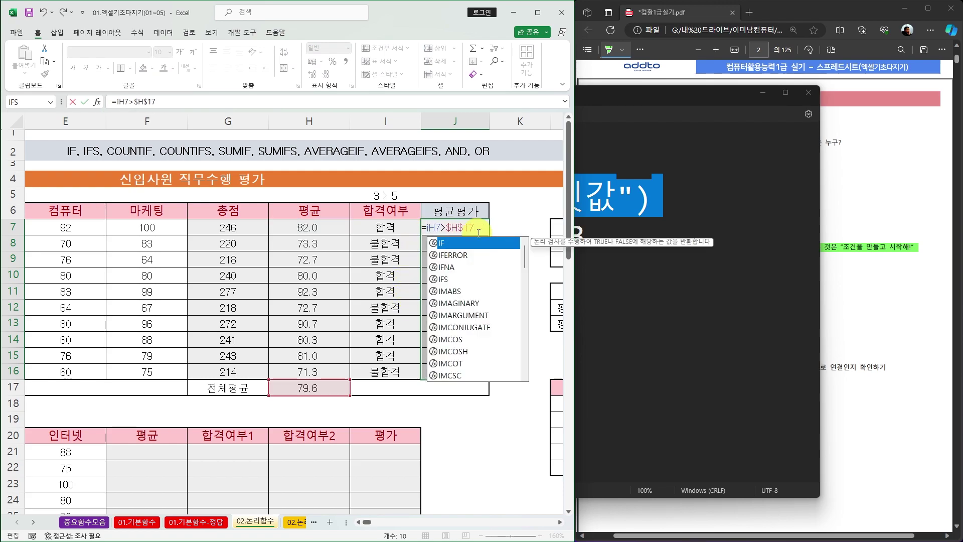
key(Tab)
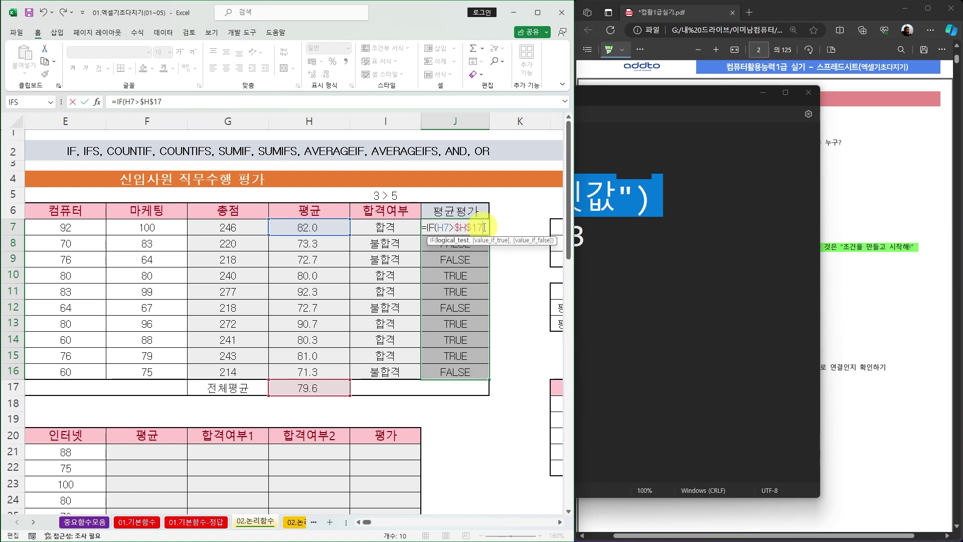
text(,")
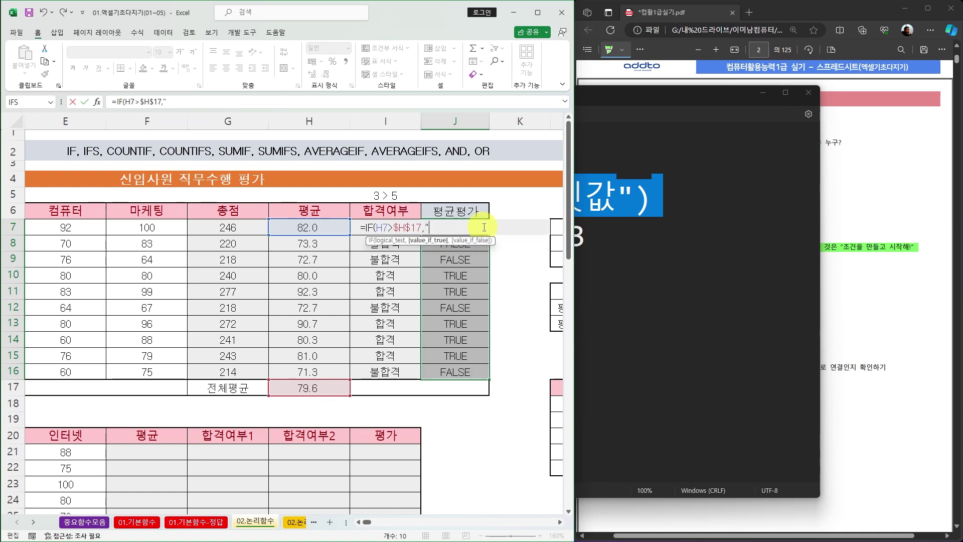
text(평균이상",")
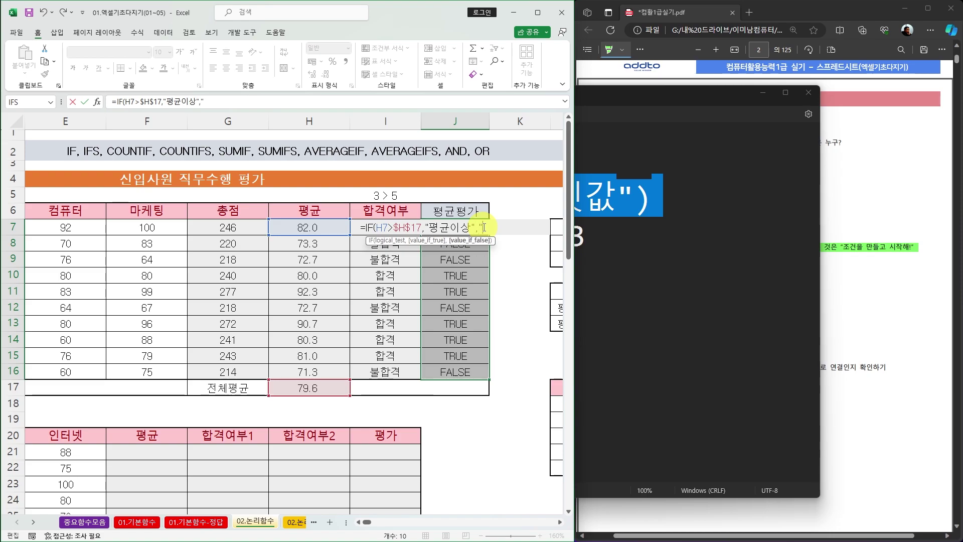
text(평균이하)
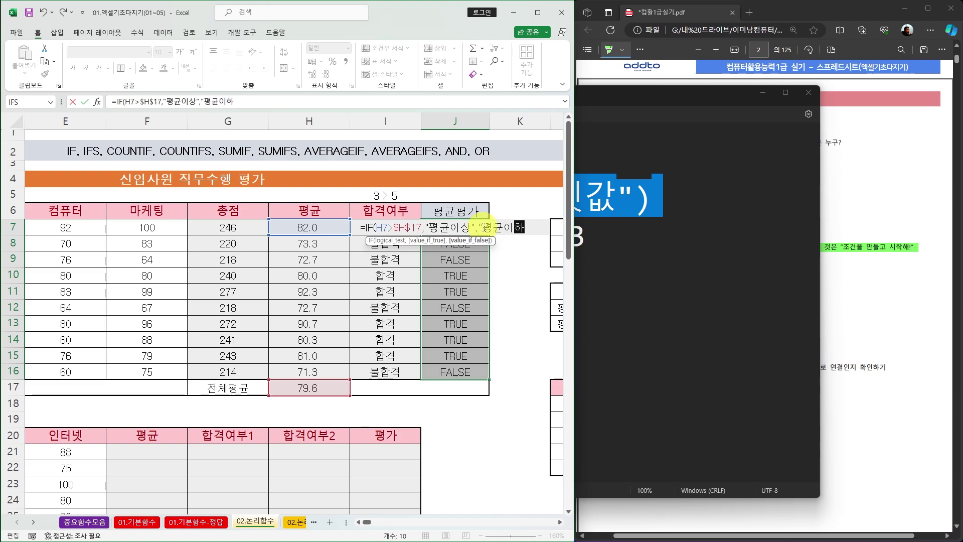
text("))
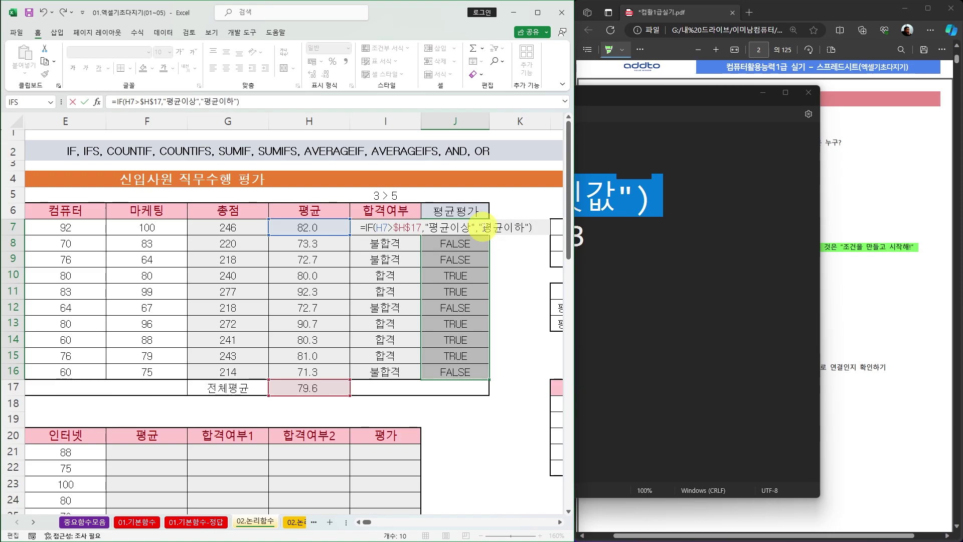
key(ctrl+Return)
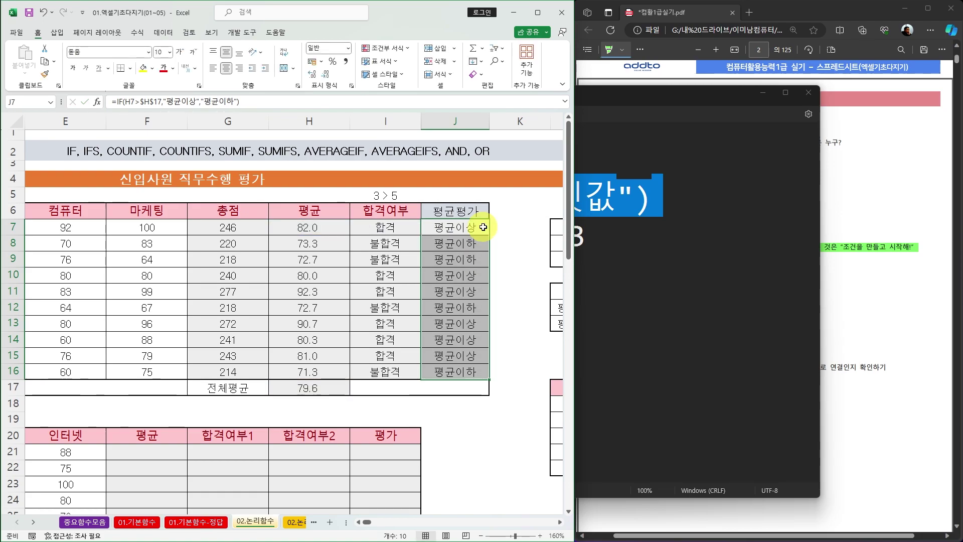
- Enter =COUNTIF(I7:I16,"합격") in N8, the 인원수 cell for 합격
click(561, 523)
click(560, 522)
click(560, 522)
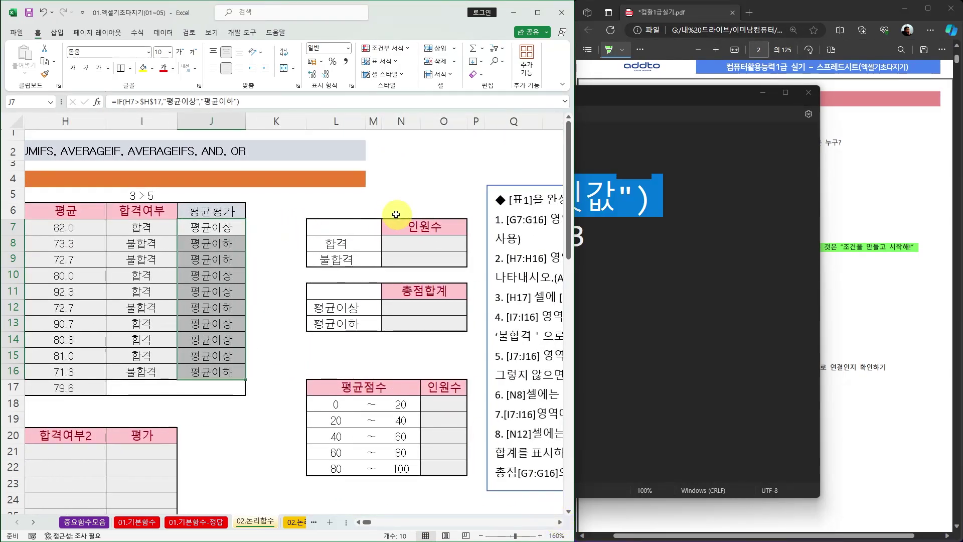
click(432, 246)
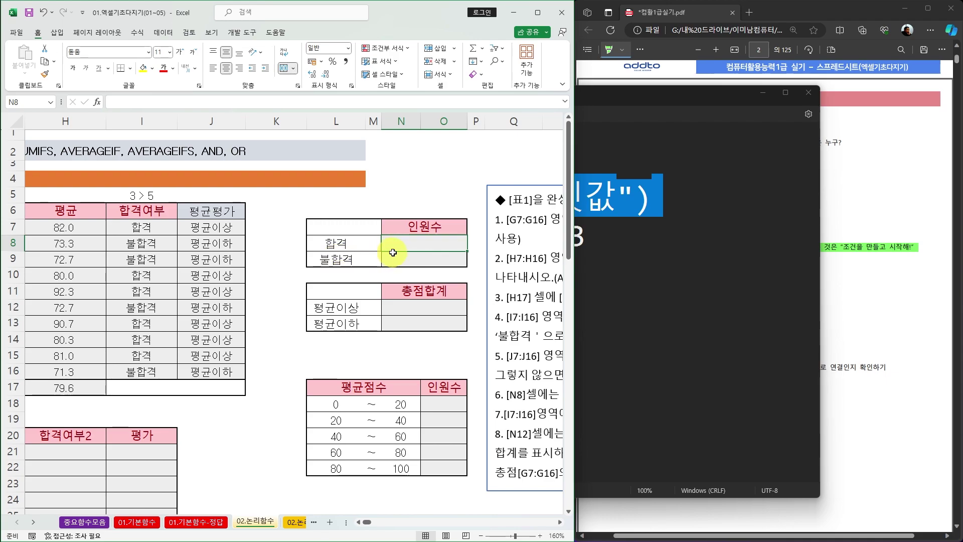
text(=)
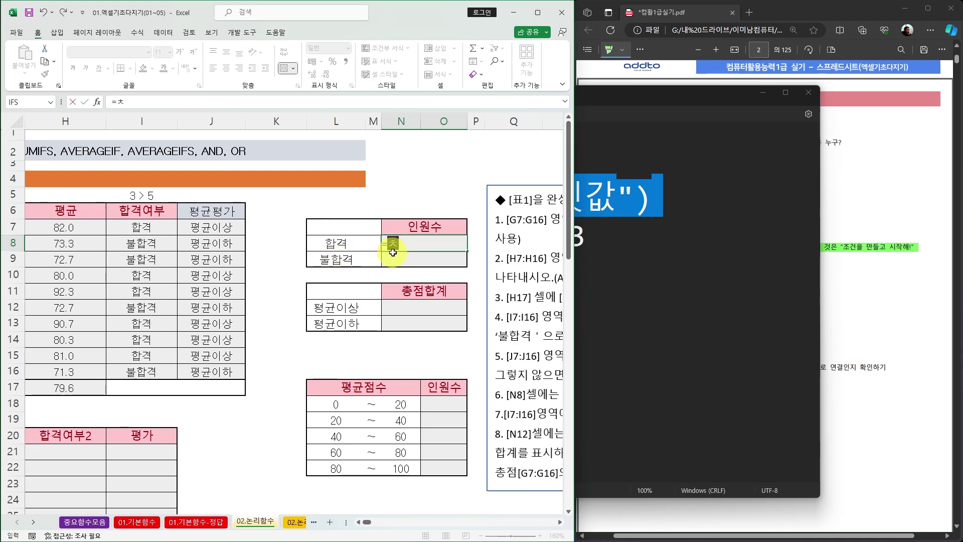
text(count)
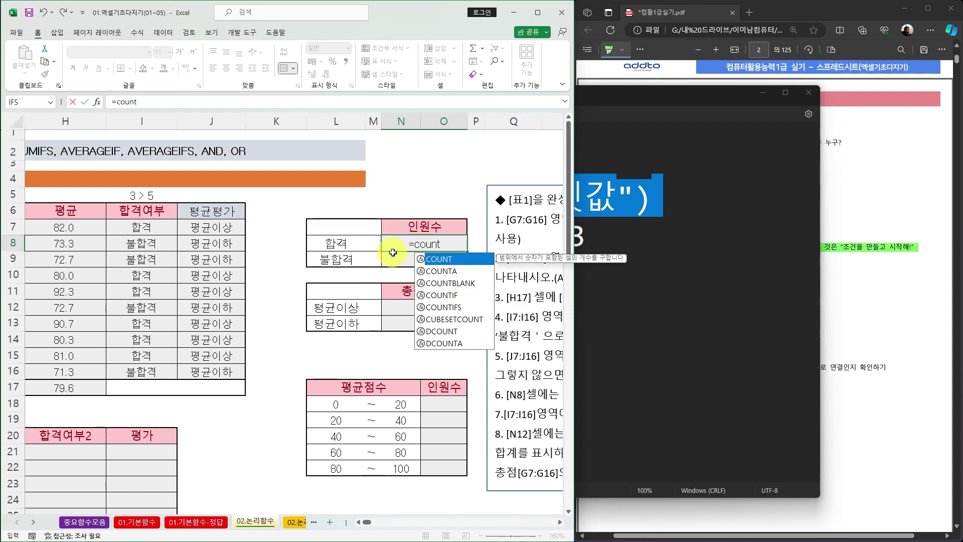
text(if)
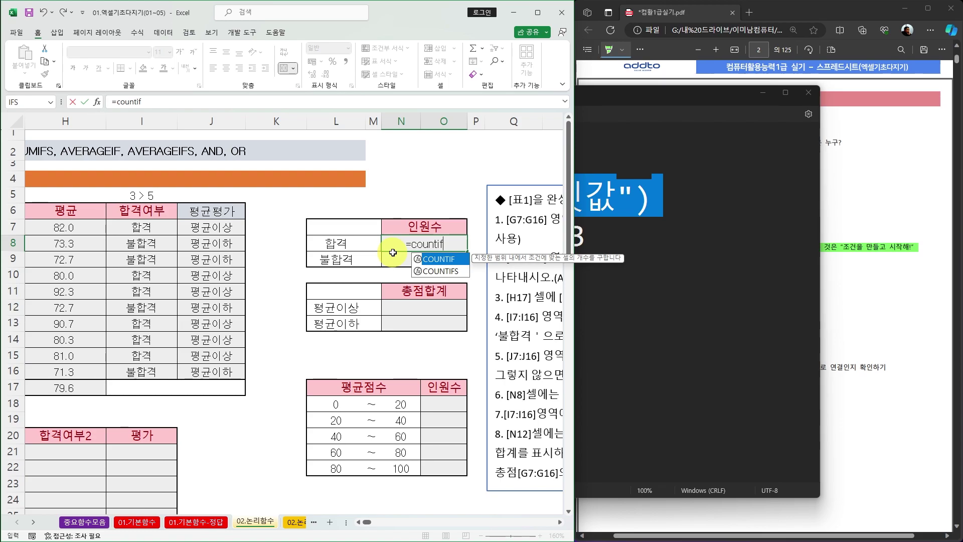
key(Tab)
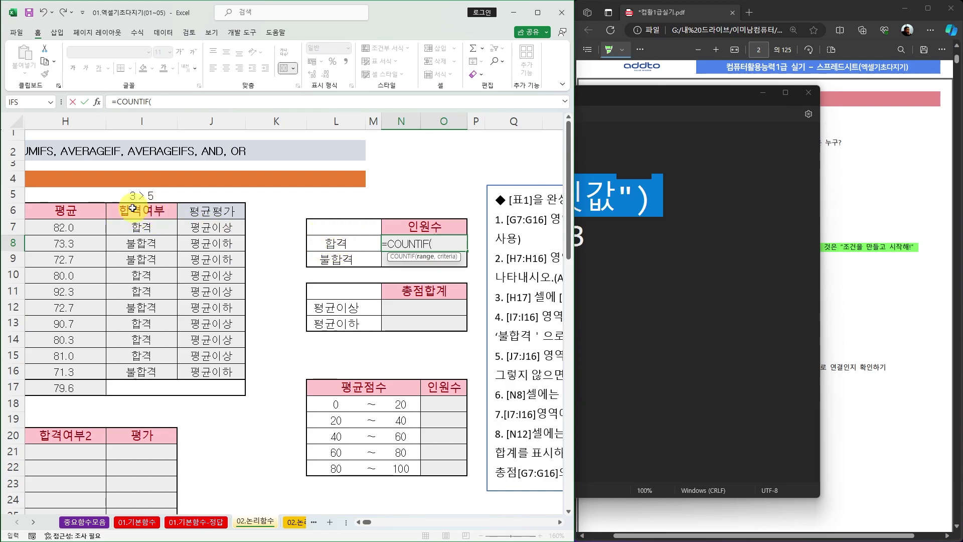
drag(142, 226, 150, 369)
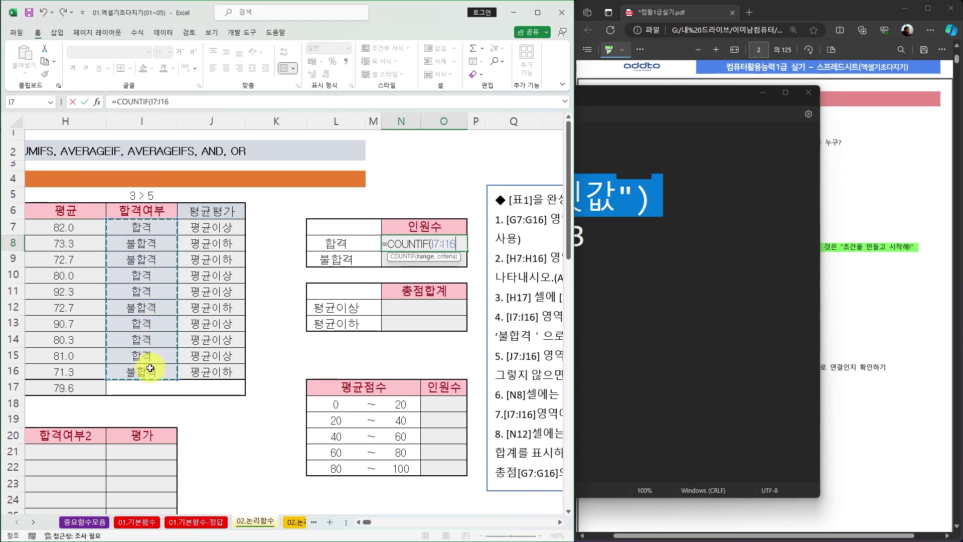
text(,)
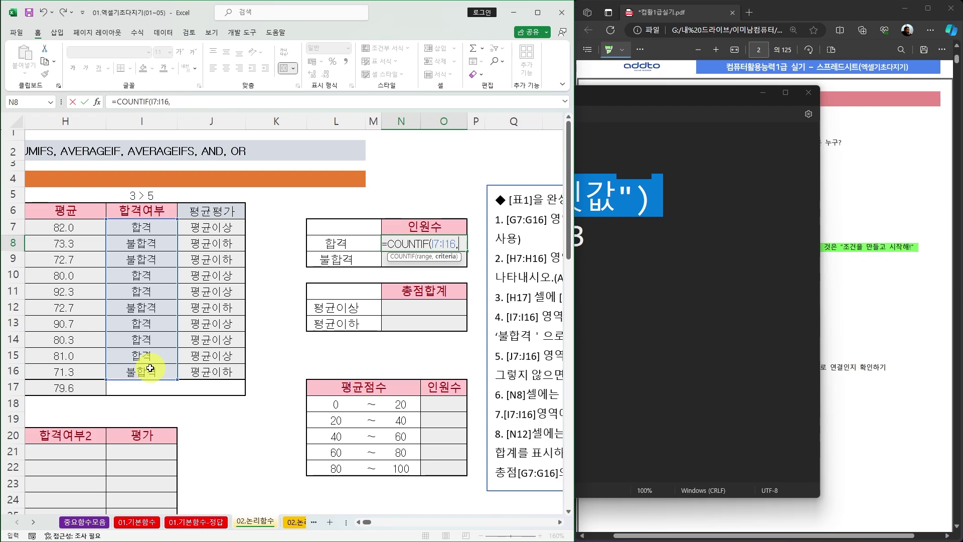
text("합격)
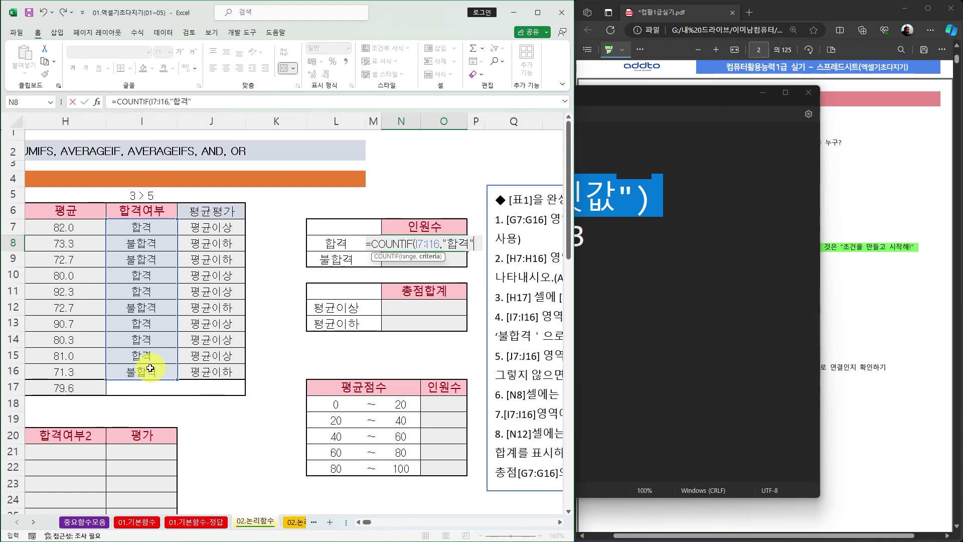
text())
key(Return)
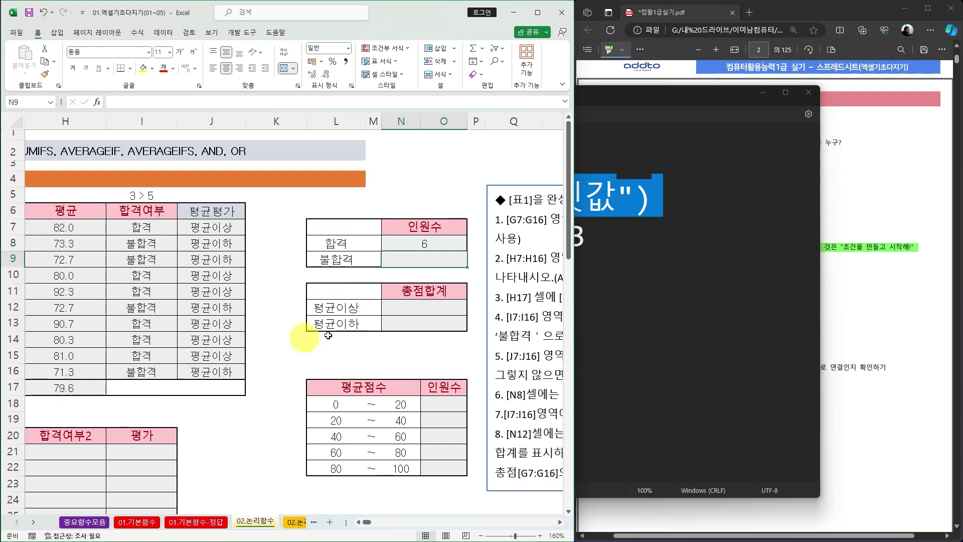
- Enter =COUNTIF(H7:H16,80) in N9, the 인원수 cell for 불합격
text(=)
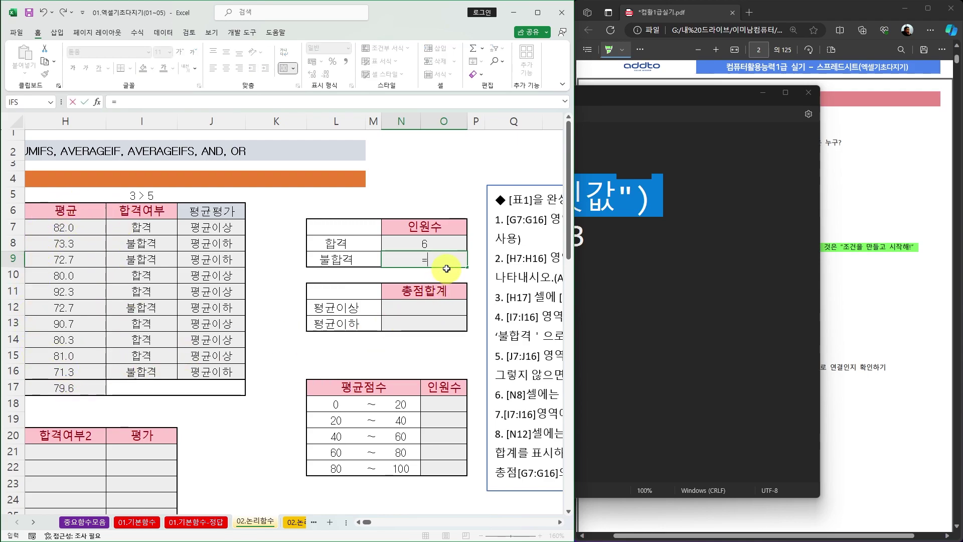
text(count)
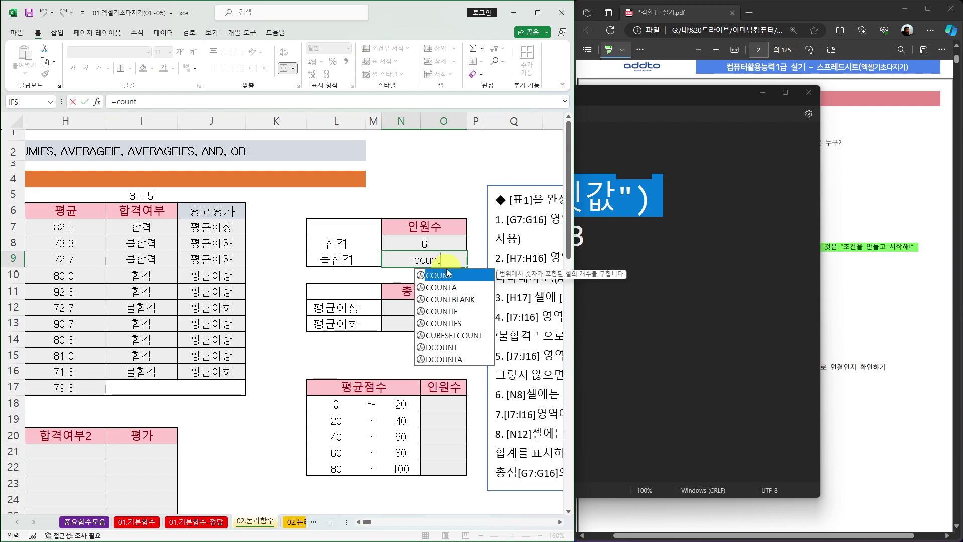
text(if)
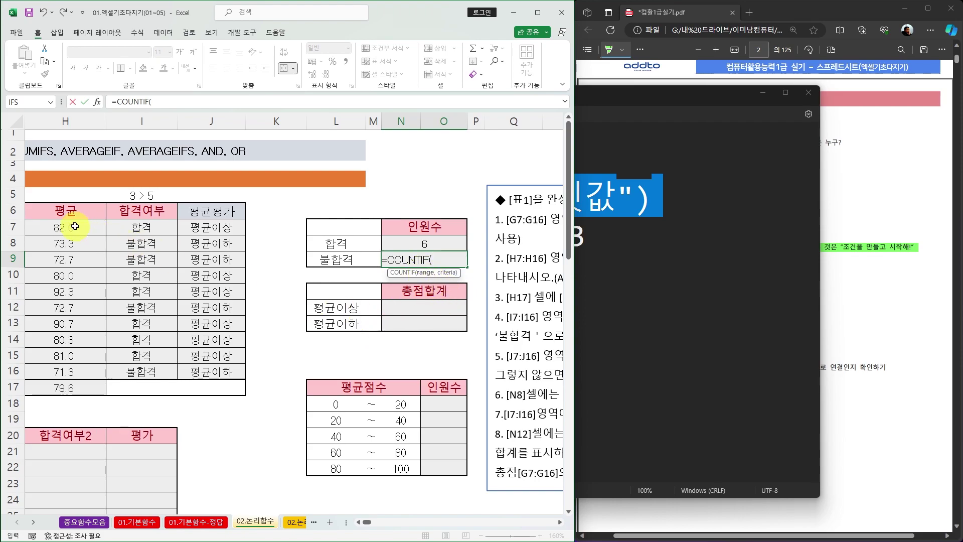
drag(74, 228, 78, 367)
text(,80)
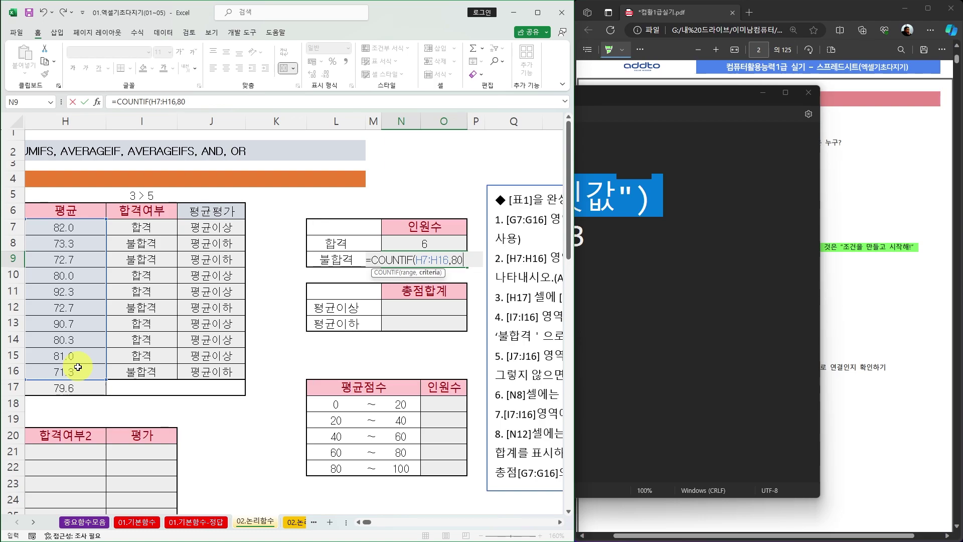
text())
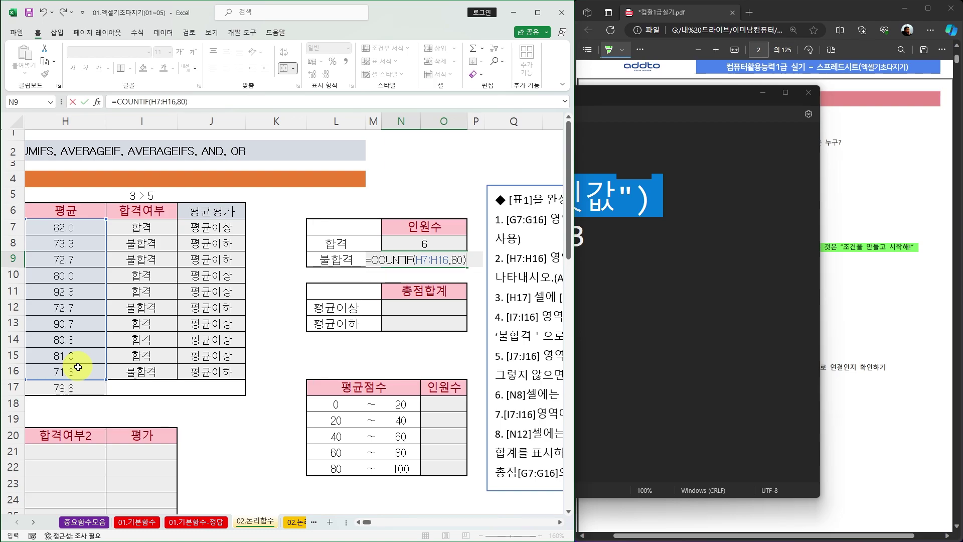
key(Return)
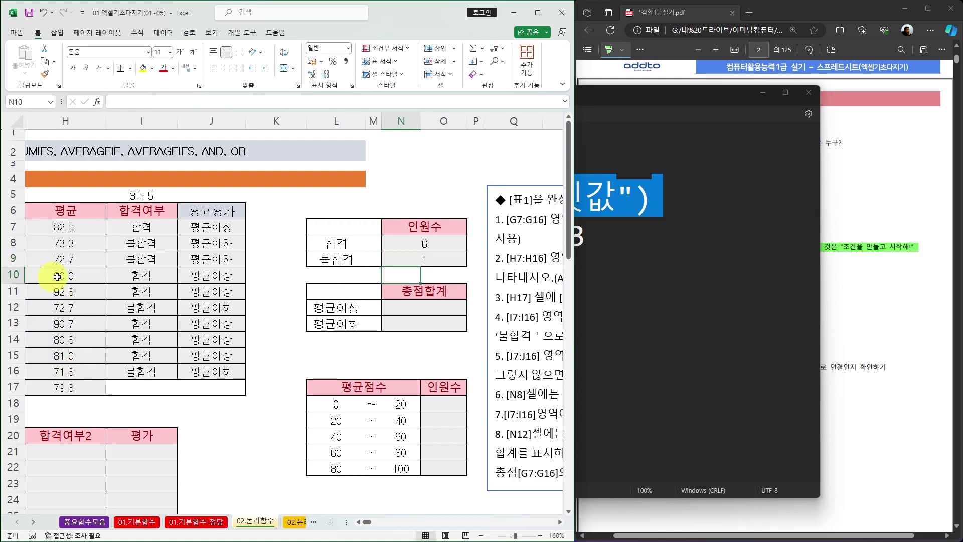
- Change the criterion of the COUNTIF formula in N9 to the quoted condition ">=80"
double_click(442, 259)
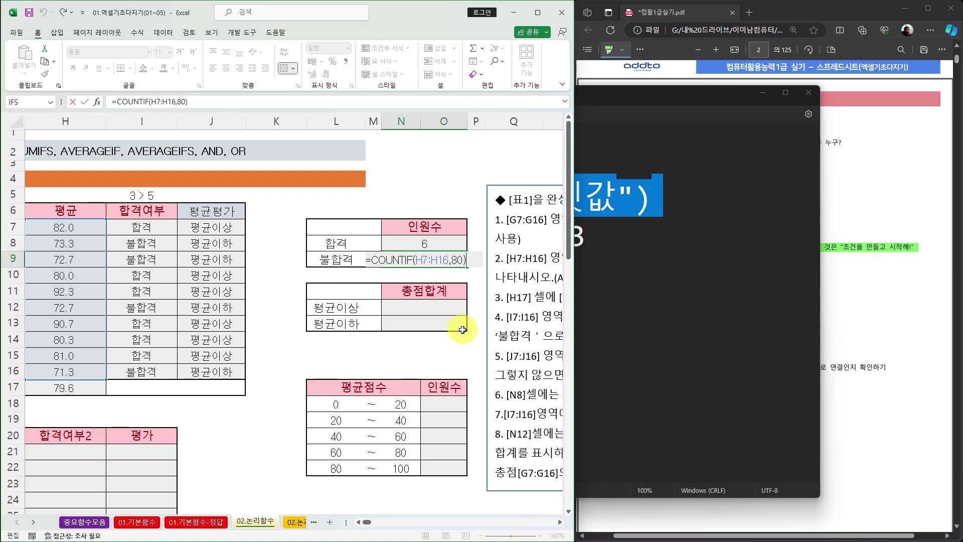
click(450, 259)
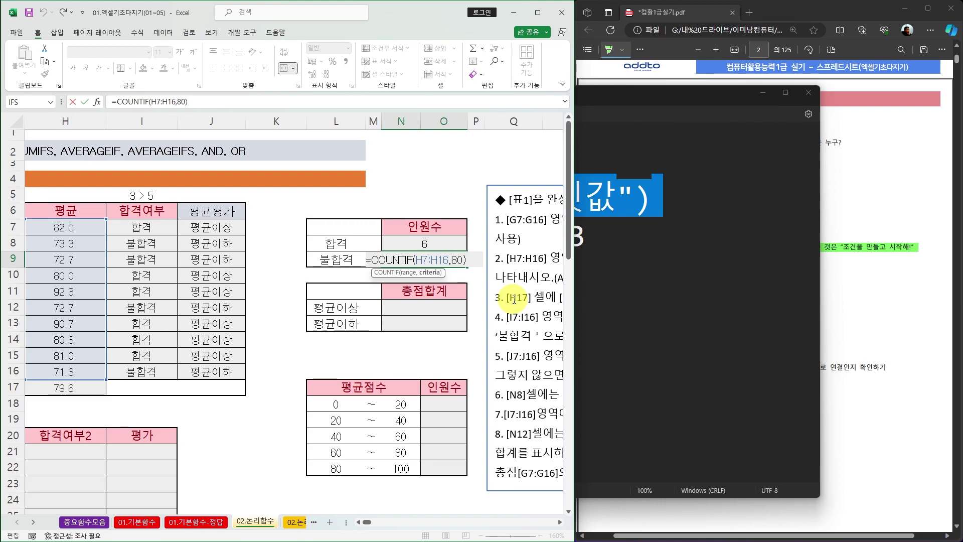
text(>=)
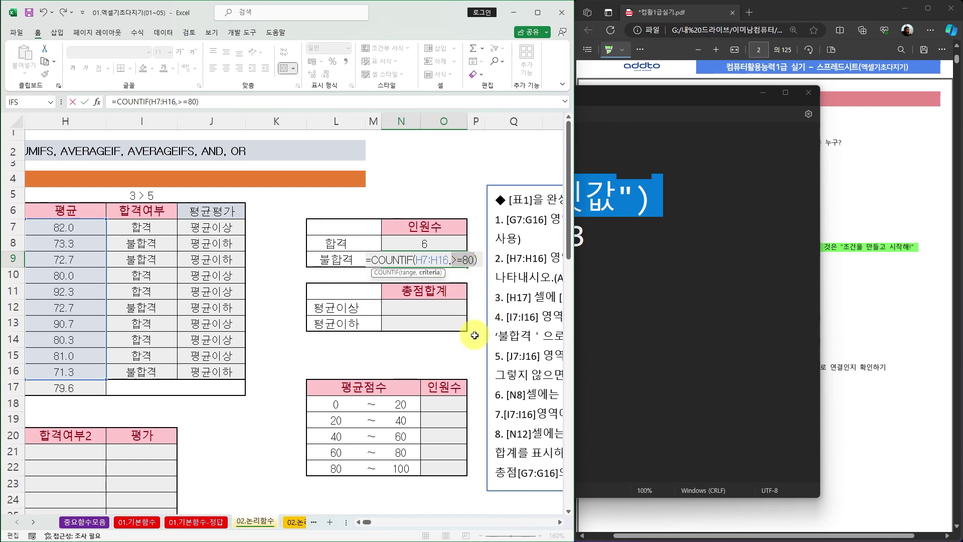
click(465, 260)
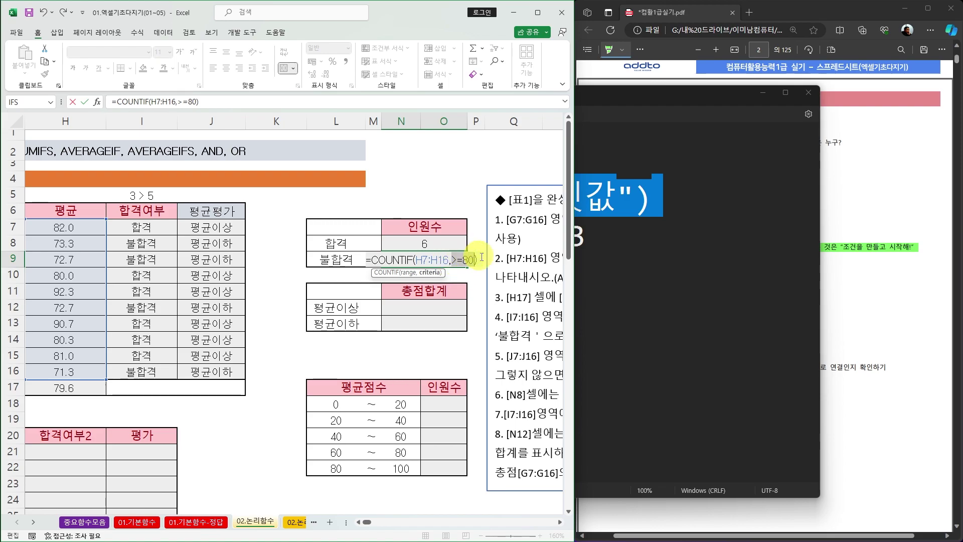
click(452, 260)
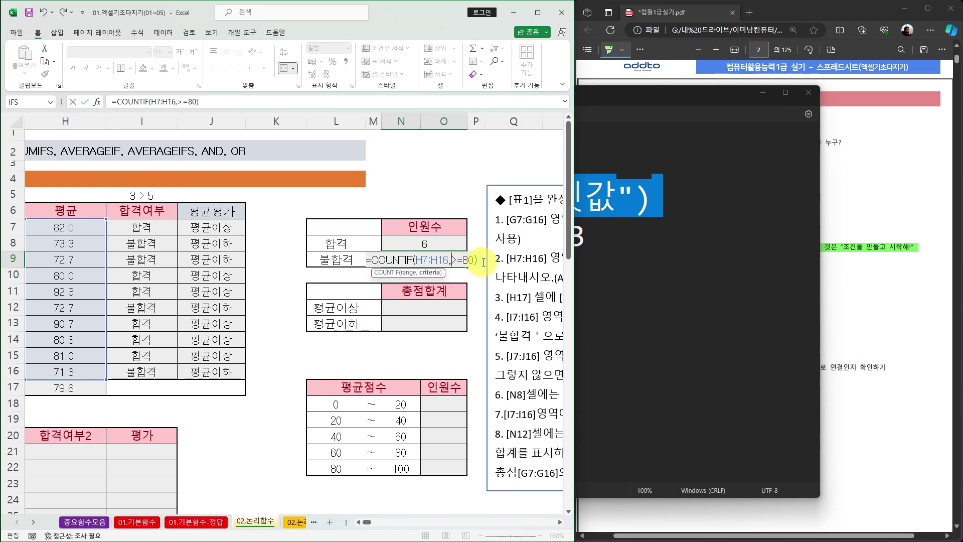
text(">=80")
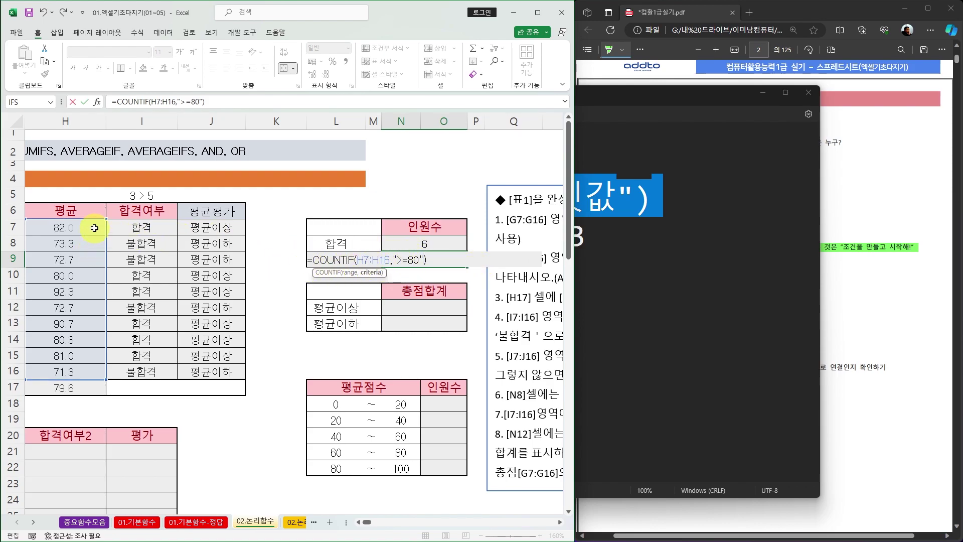
key(Return)
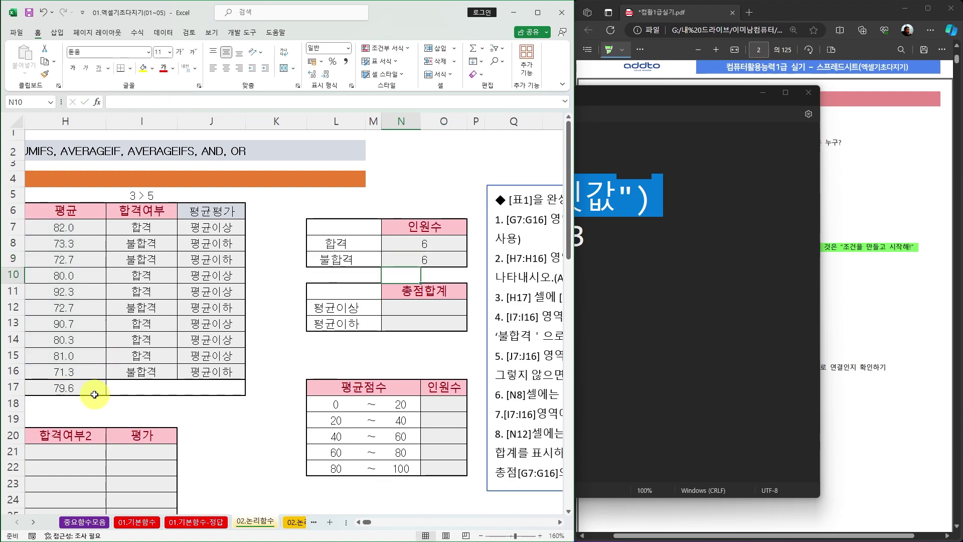
- Widen the spreadsheet window and apply all borders to the empty cells Q2:S2
drag(397, 176, 441, 176)
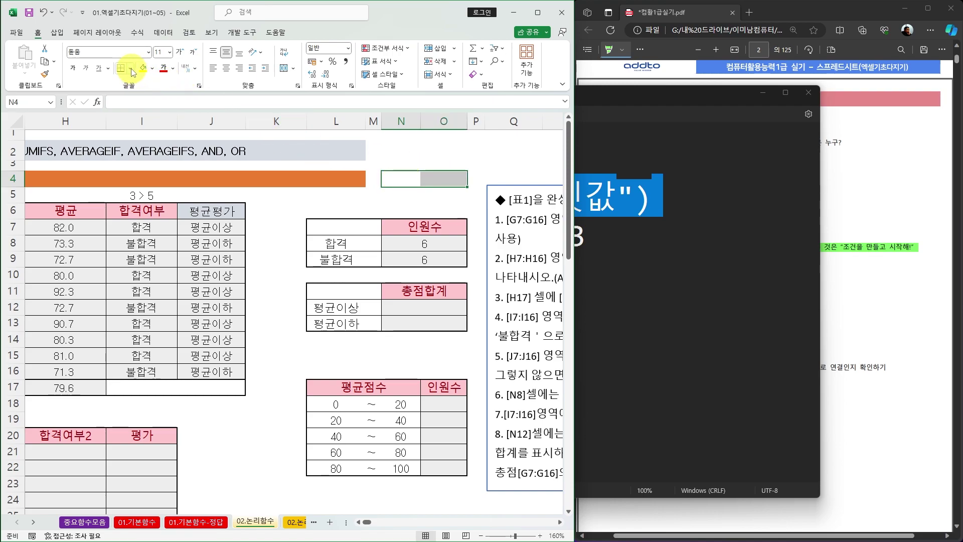
drag(409, 154, 446, 155)
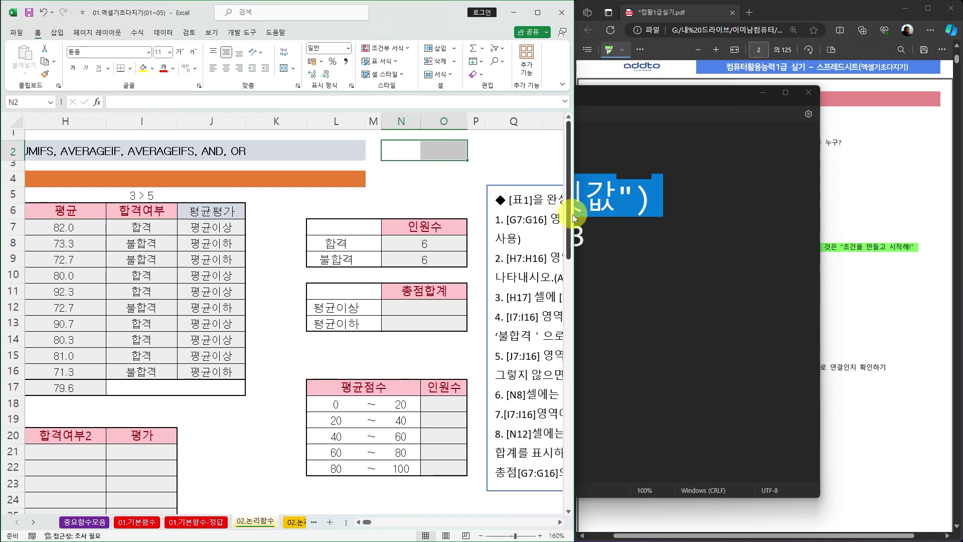
drag(576, 214, 877, 211)
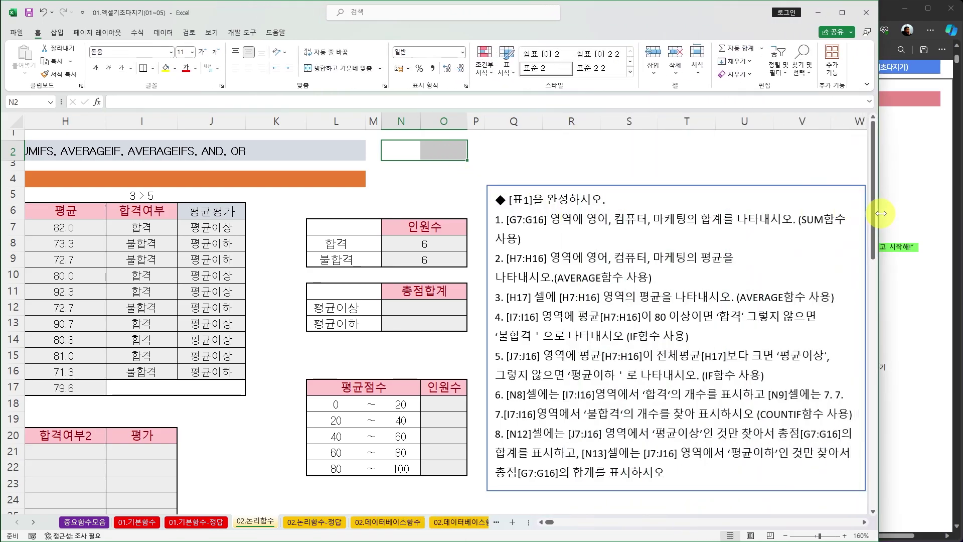
drag(517, 151, 637, 150)
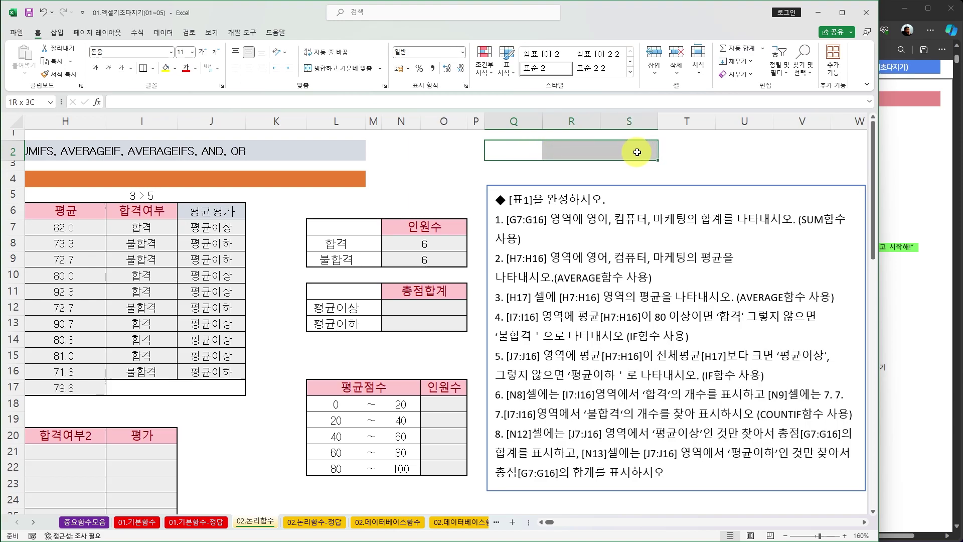
click(153, 69)
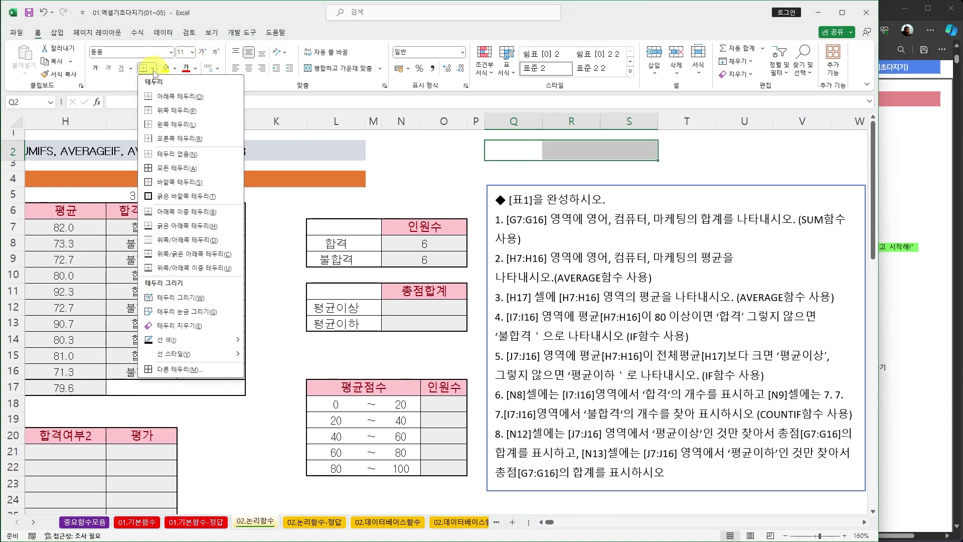
click(171, 167)
- Fill Q2:S2 with the number 1, a person's name, and the same name followed by 1, and compare the three entries
click(515, 149)
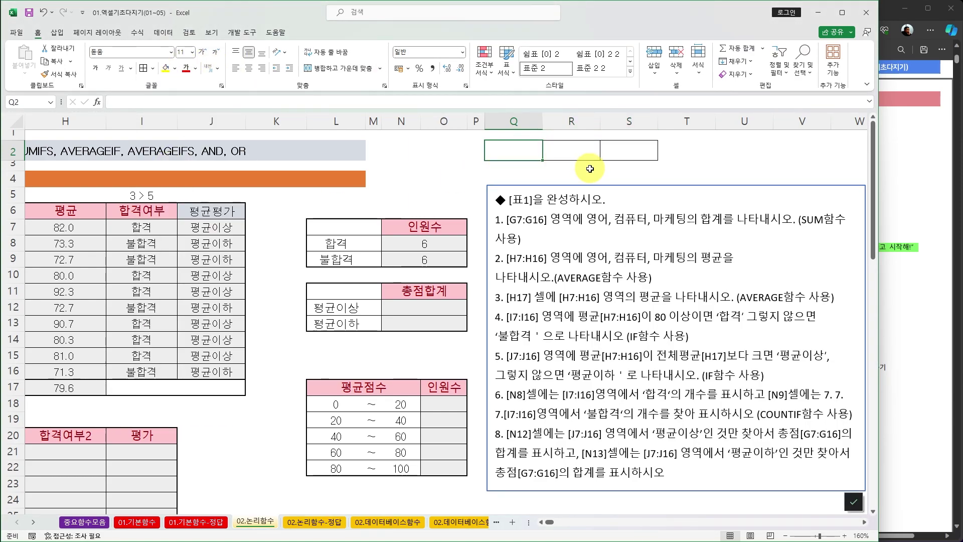
text(1)
key(Tab)
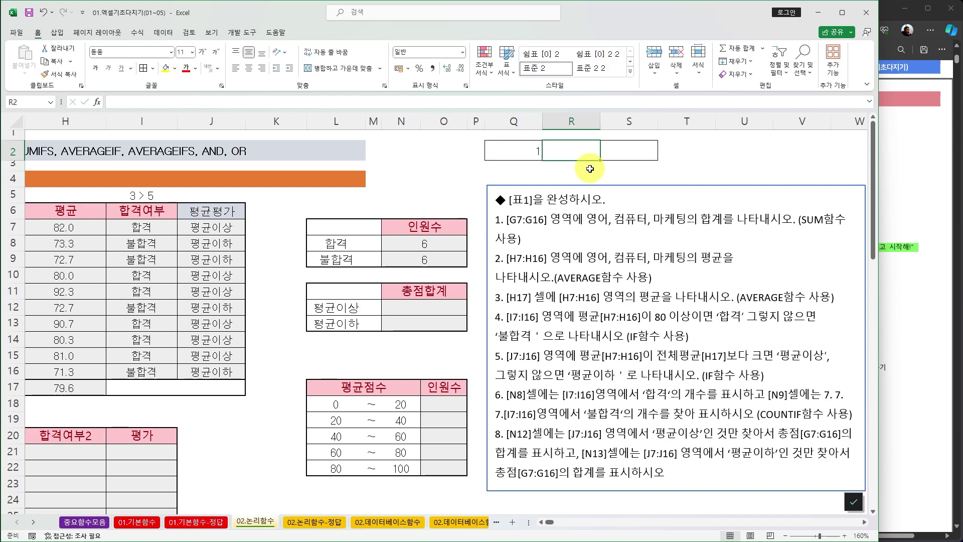
text(dl)
key(BackSpace)
key(BackSpace)
key(BackSpace)
text(이미남)
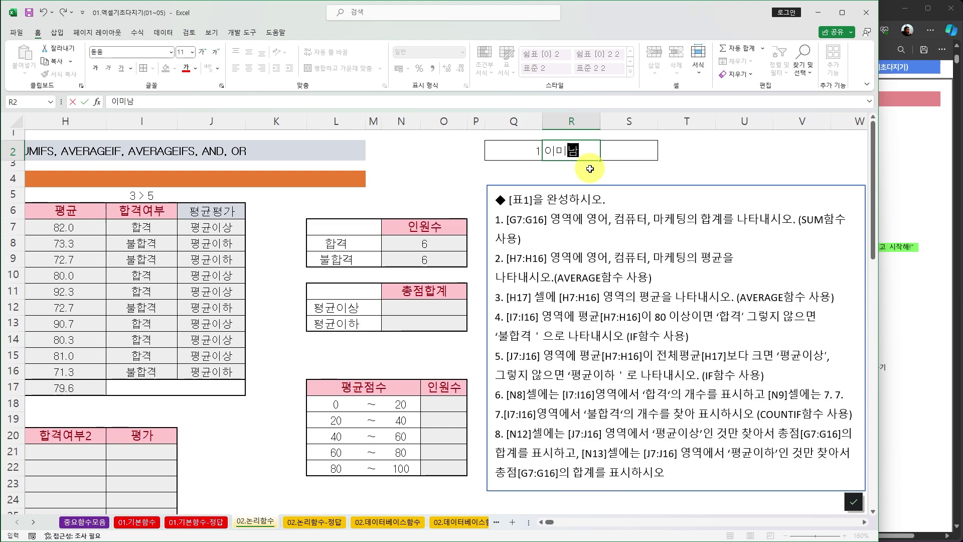
key(Tab)
text(이미남)
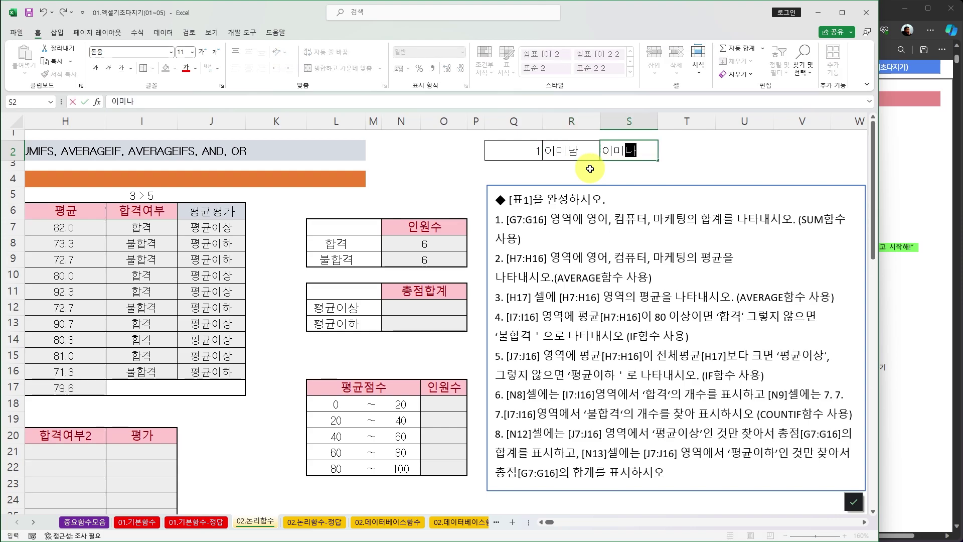
key(Return)
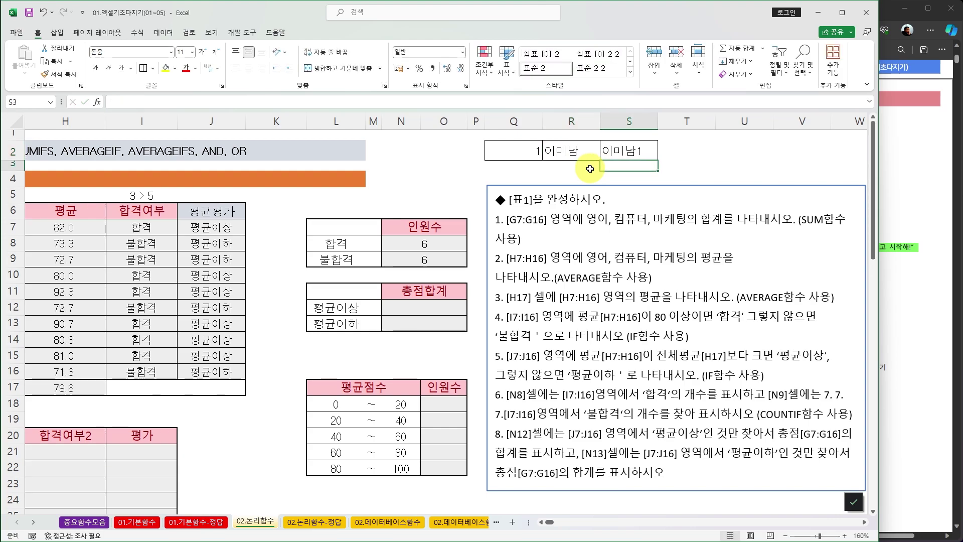
click(527, 155)
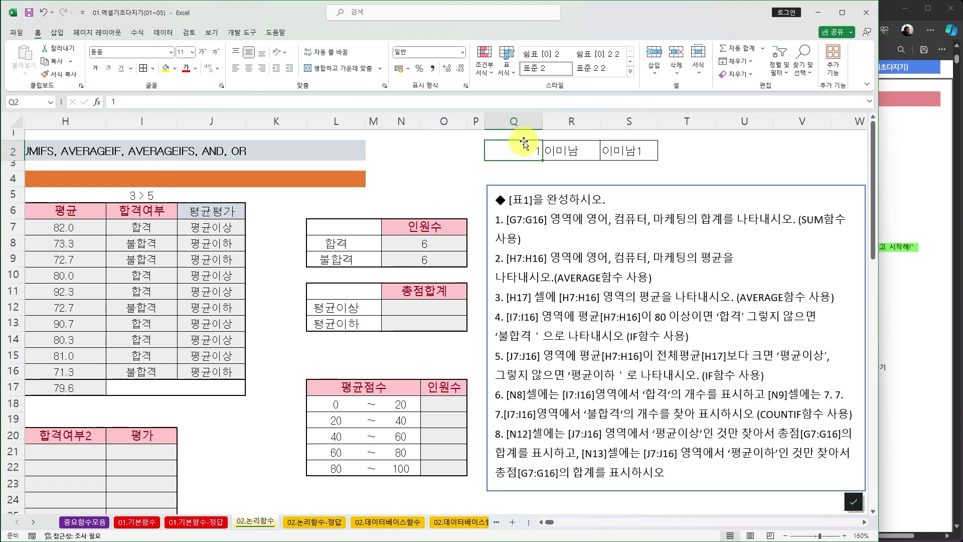
click(575, 151)
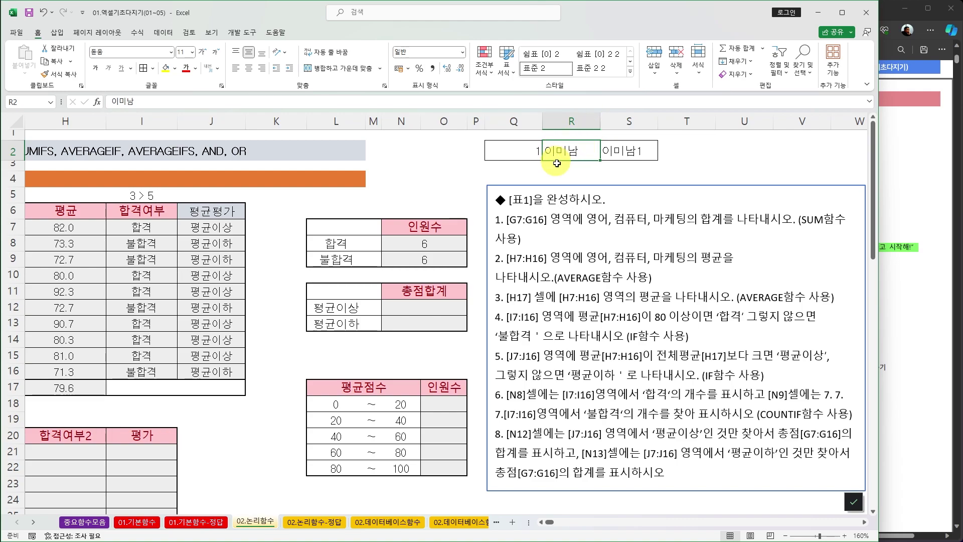
click(622, 150)
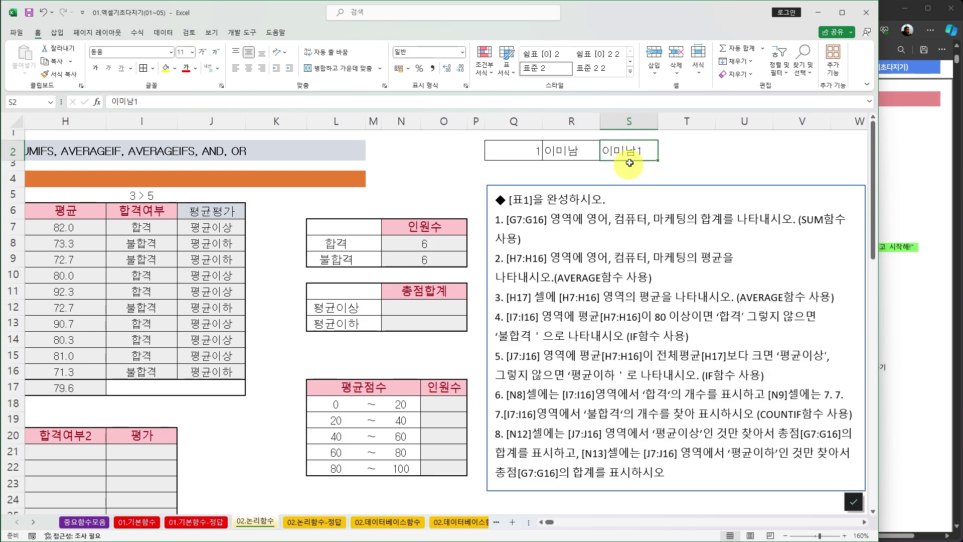
- Enter >=80 in Q3, 80 in R3 and >=80 in S3 as number and text examples
click(536, 169)
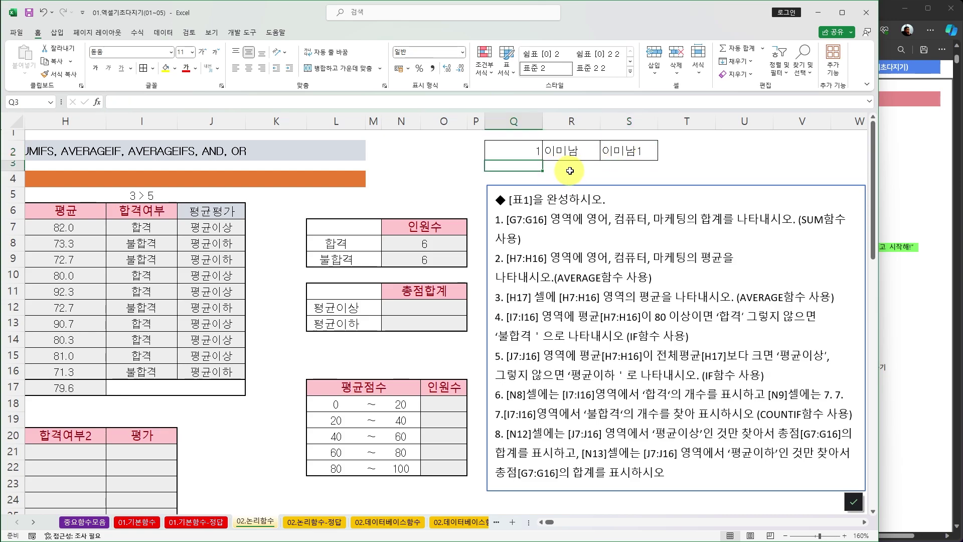
text(>=80)
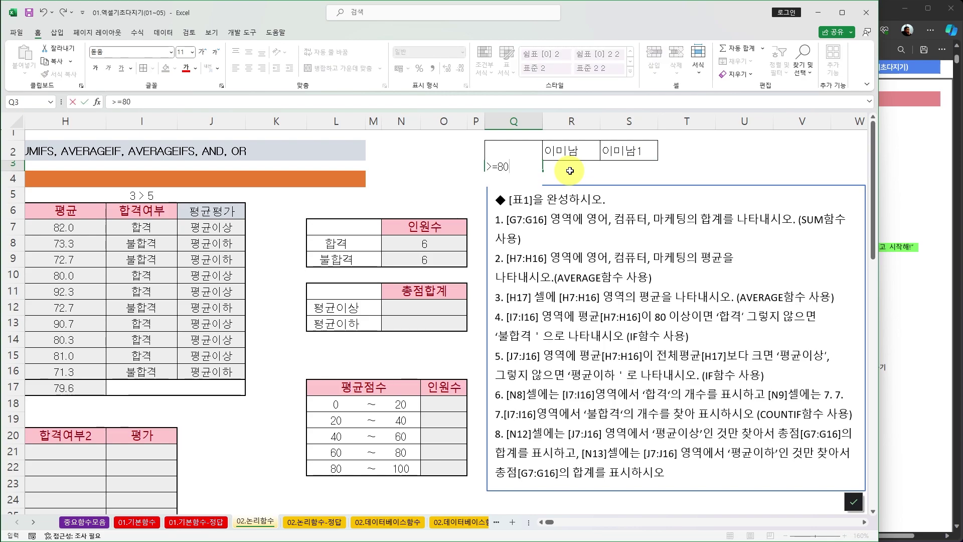
key(Return)
key(Up)
key(Right)
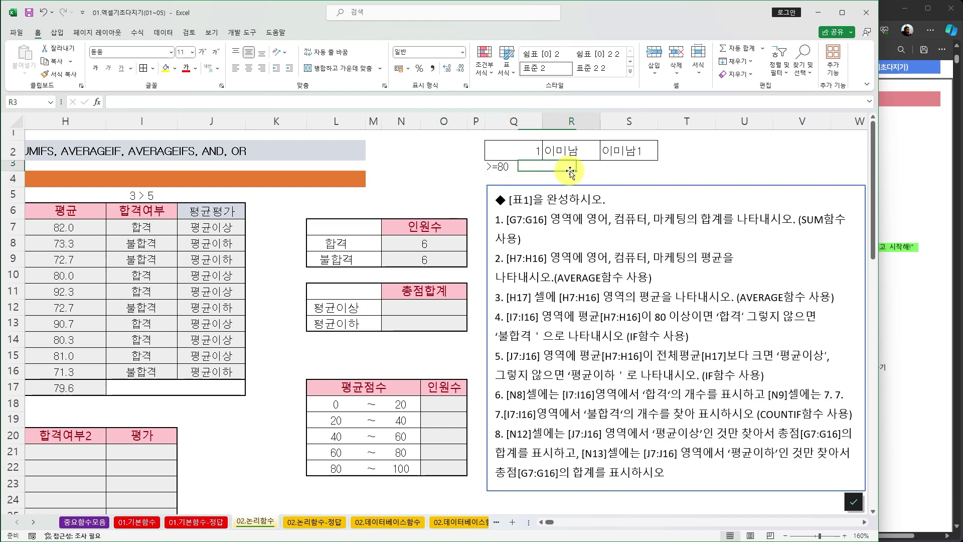
text(80)
key(Return)
key(Right)
key(Up)
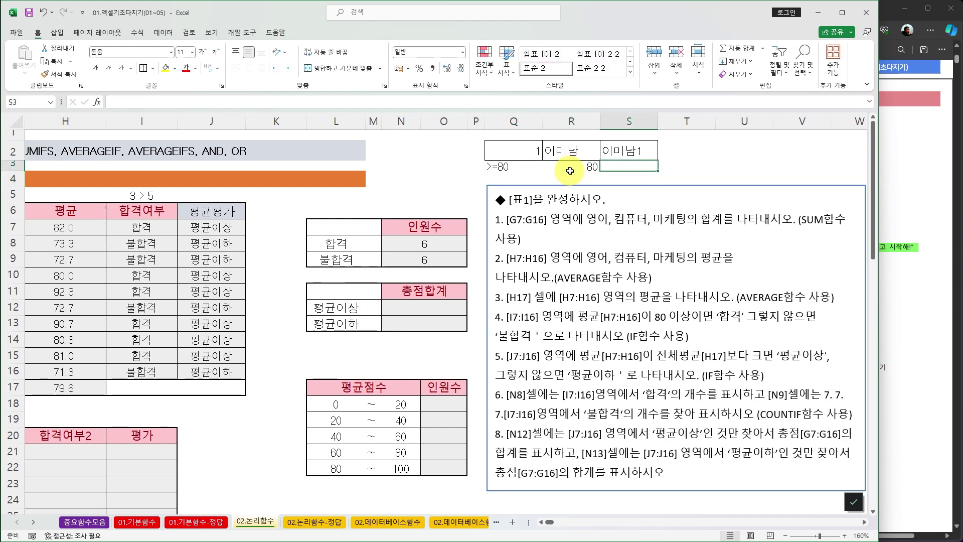
text(>=80)
key(Return)
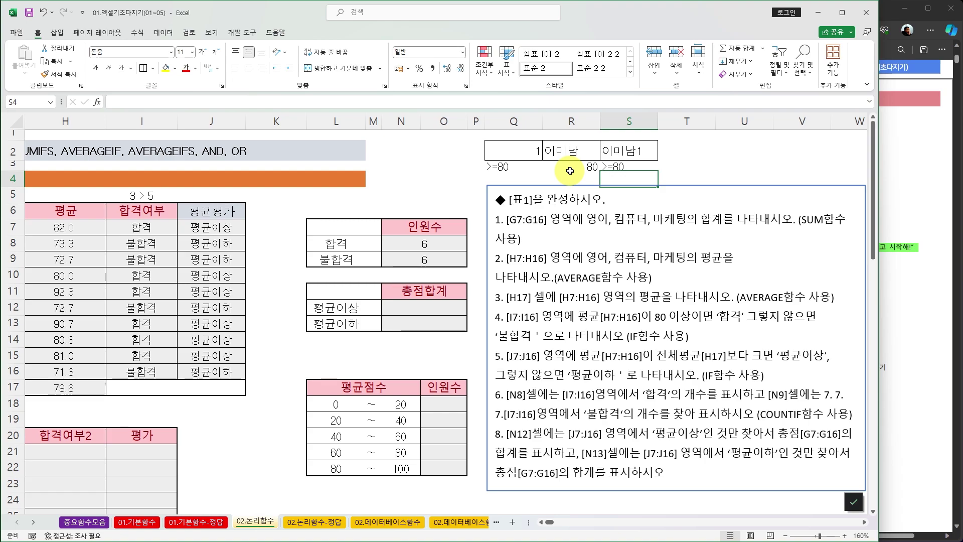
- Review the quoted criterion in the COUNTIF formula of N9 and keep the formula
double_click(423, 260)
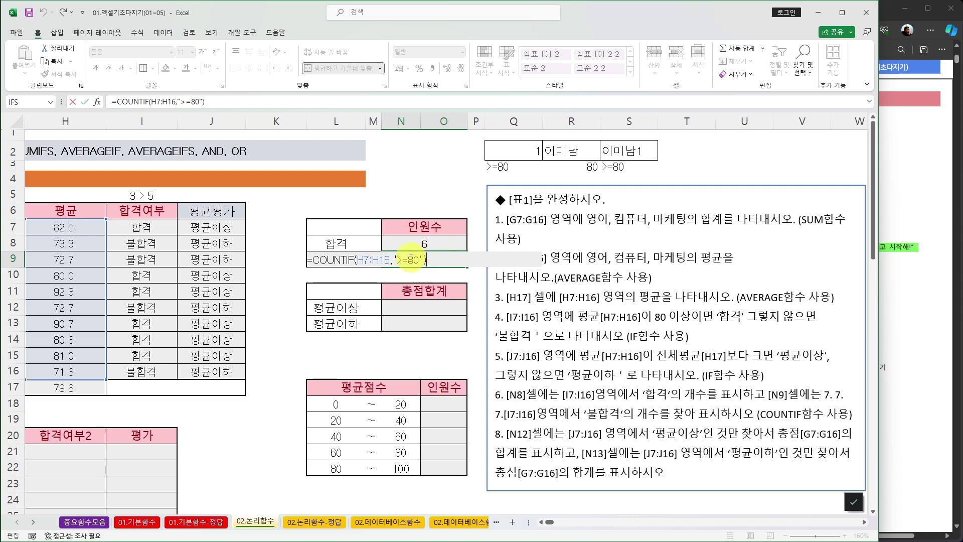
key(ctrl+Return)
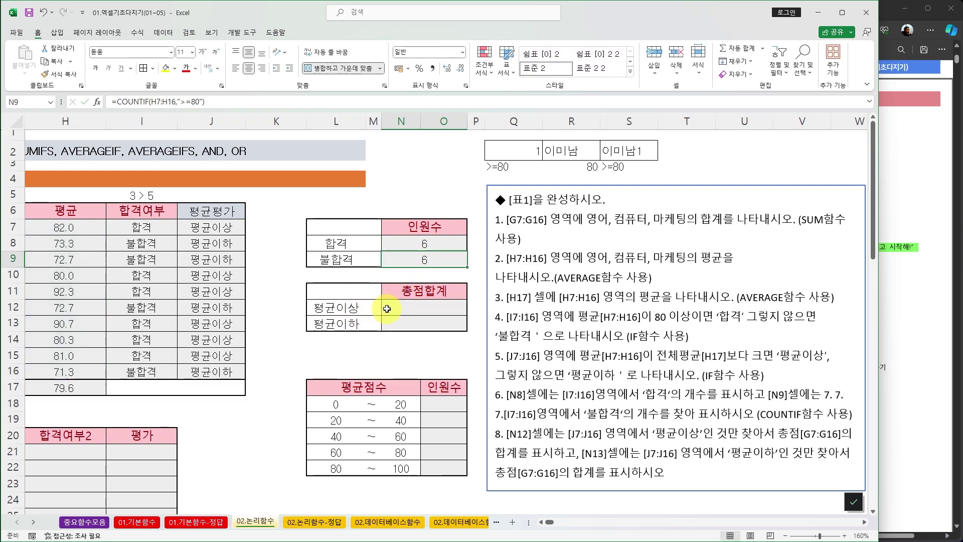
- Examine the 평균이상 and 평균이하 labels in L12:L13 against the 평균평가 column and the 총점합계 cell N12
click(412, 309)
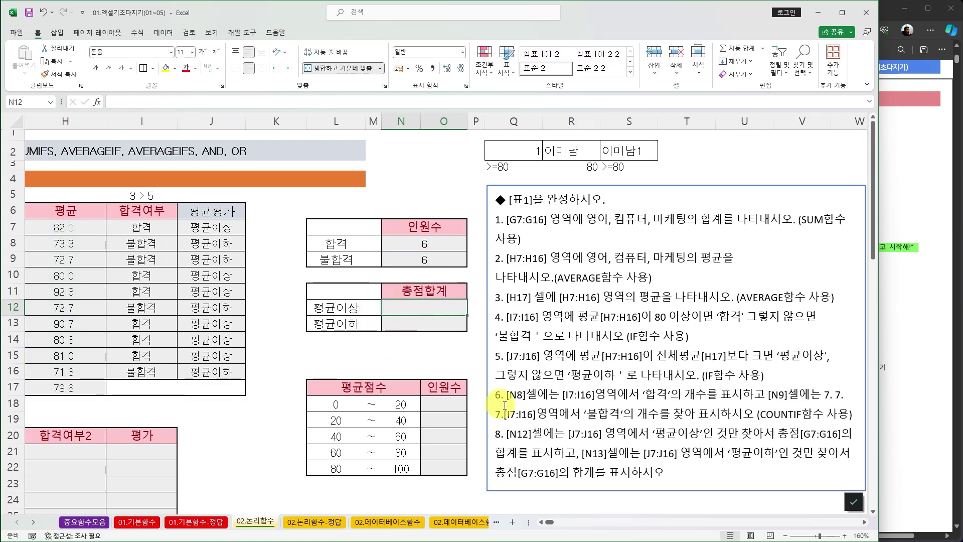
click(542, 522)
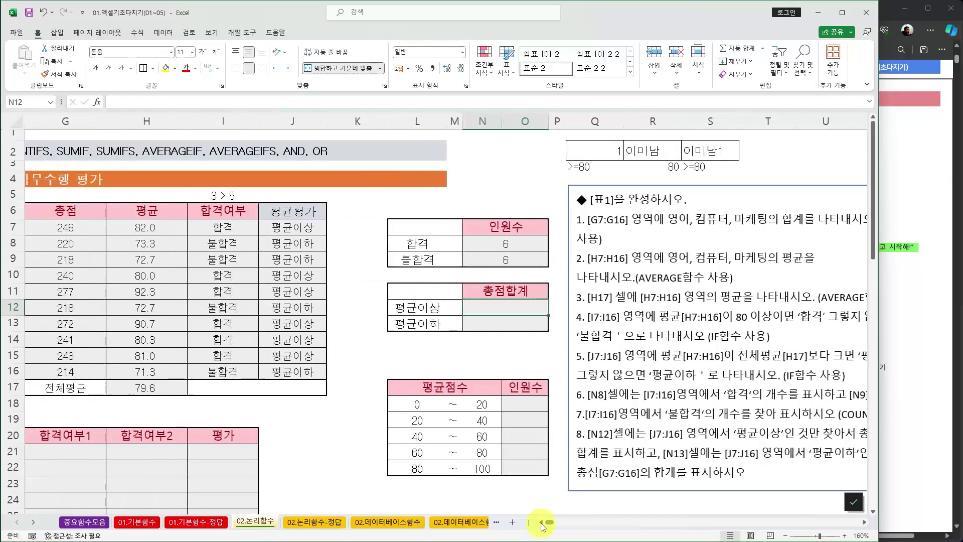
click(542, 522)
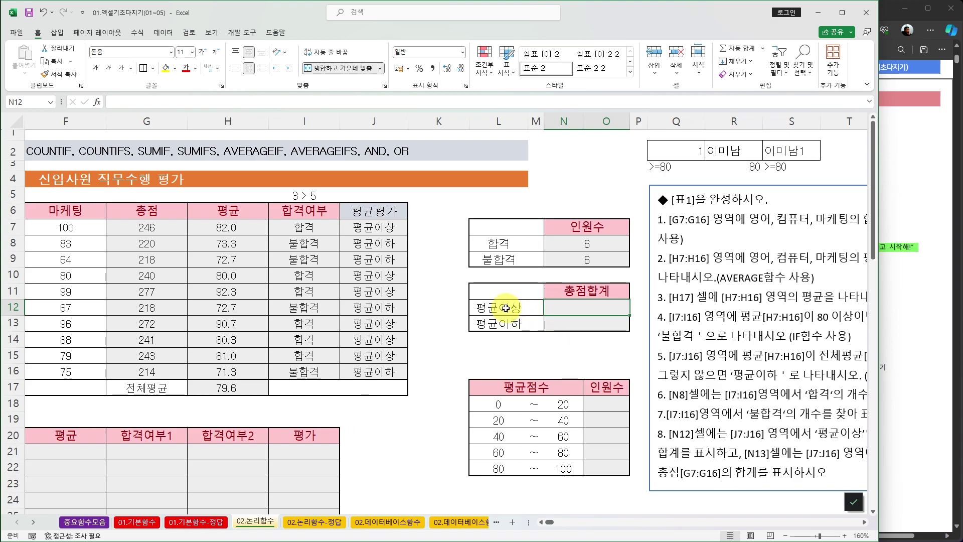
click(502, 308)
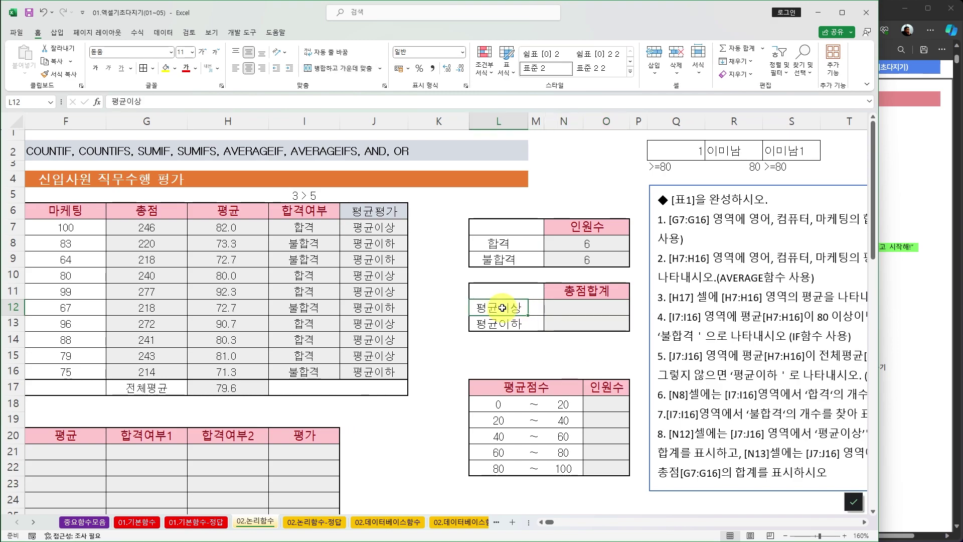
click(570, 313)
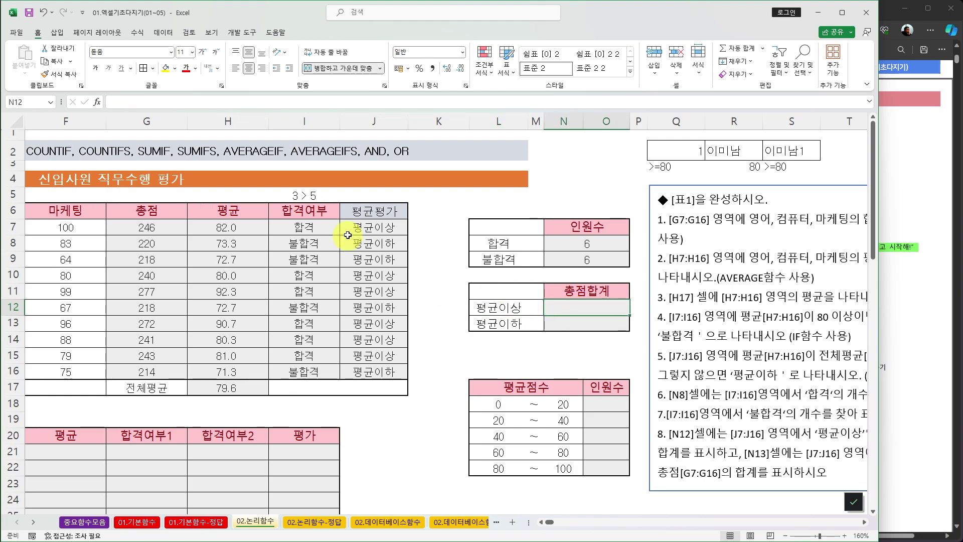
click(377, 212)
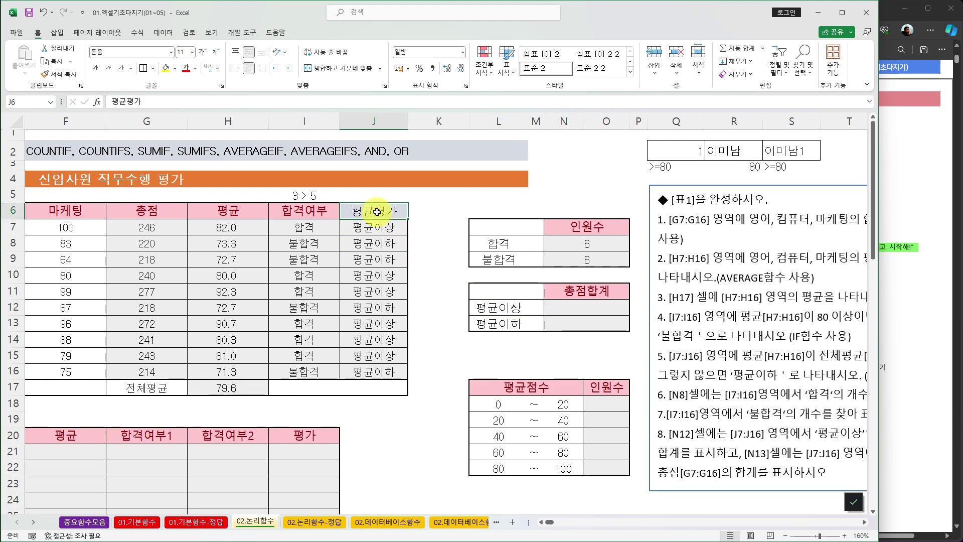
click(487, 312)
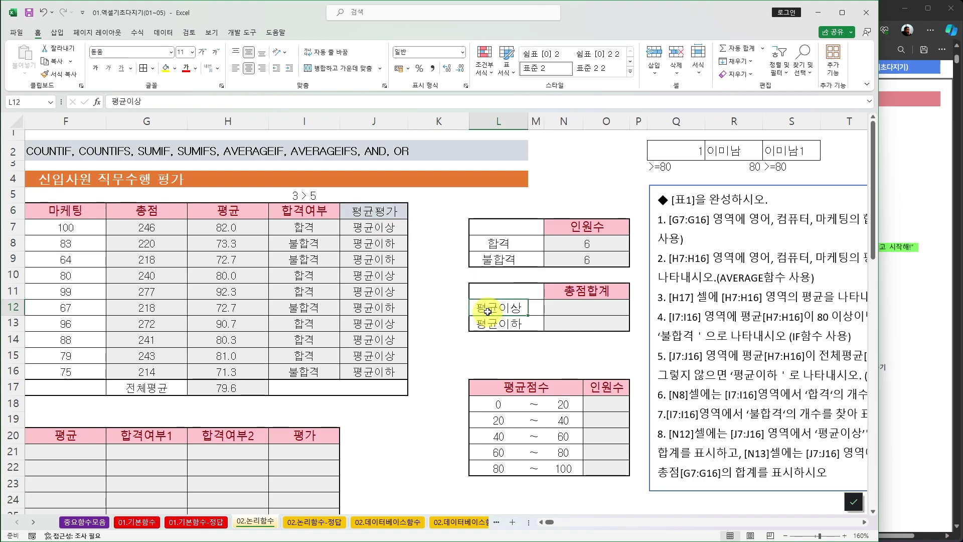
click(382, 210)
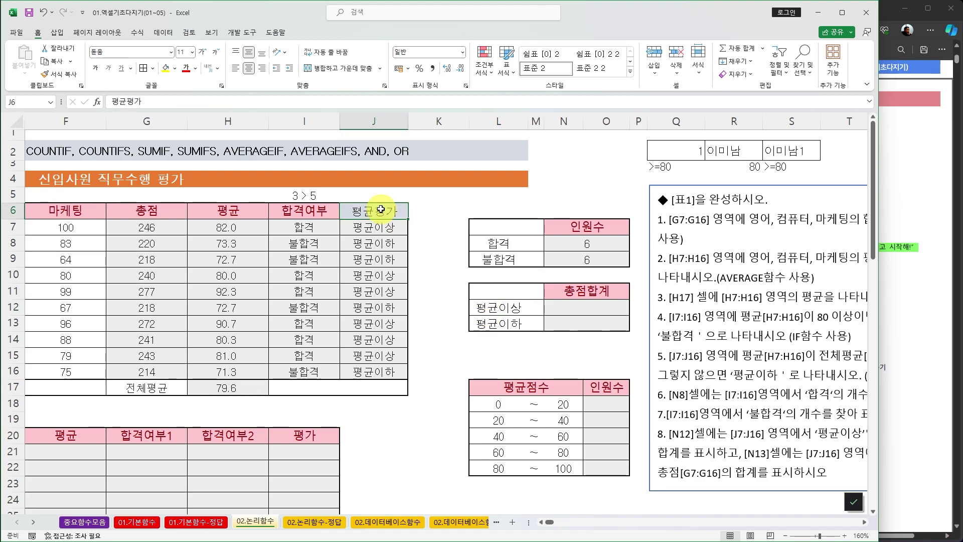
click(490, 323)
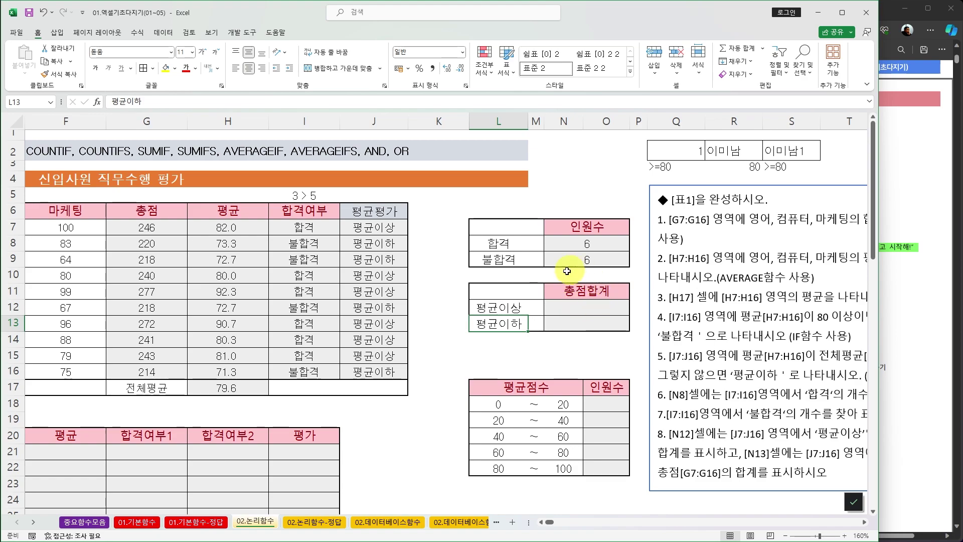
- Start a SUMIF formula in N12 with J7:J16 as the range and L12 as the criterion
click(557, 308)
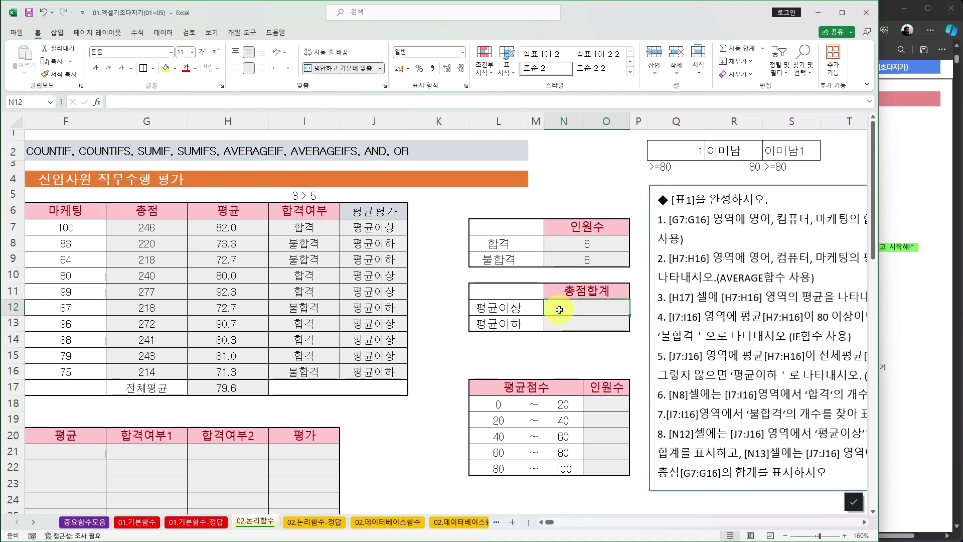
text(=su)
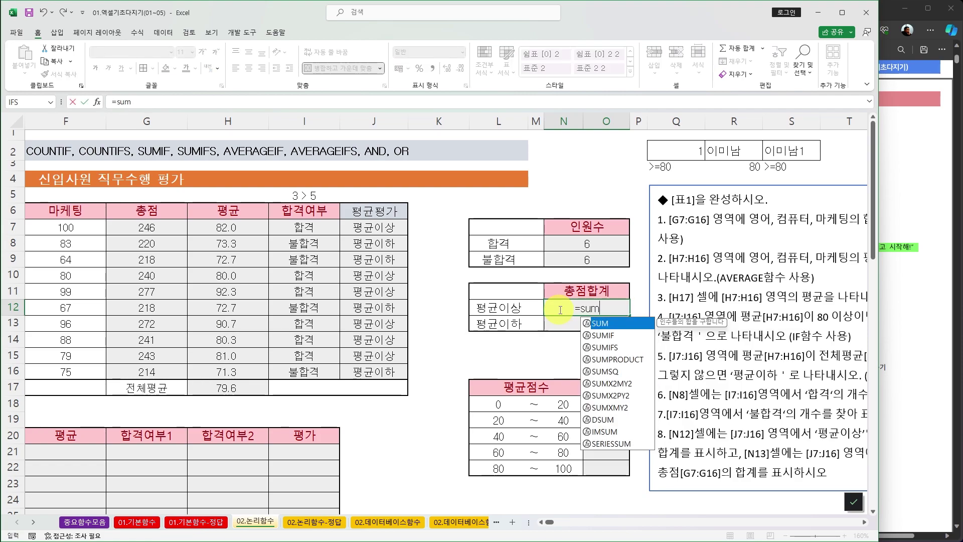
text(m)
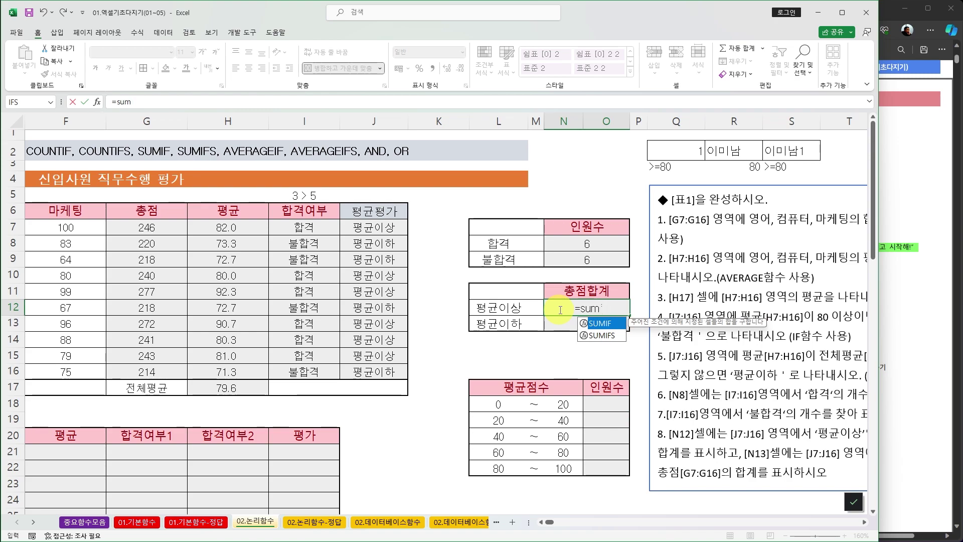
key(Tab)
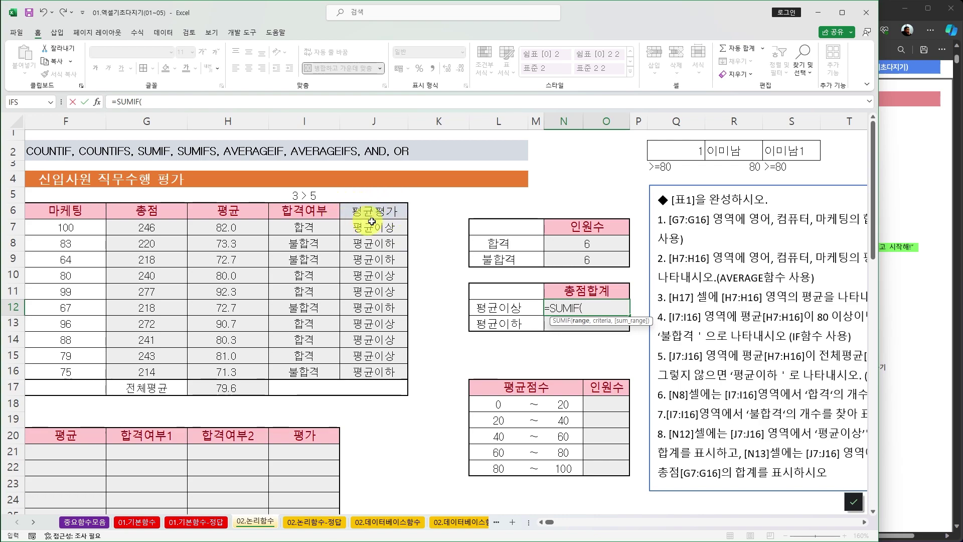
drag(375, 227, 373, 372)
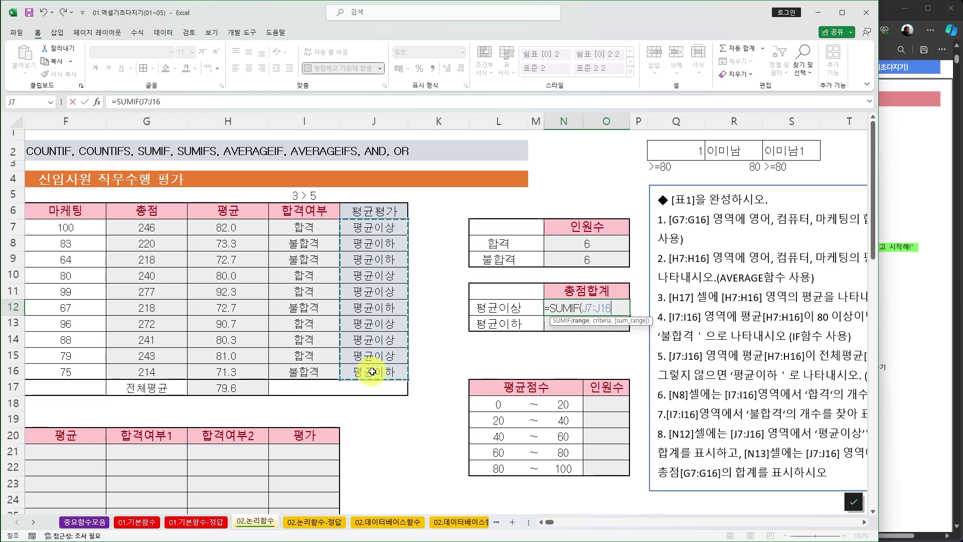
text(,)
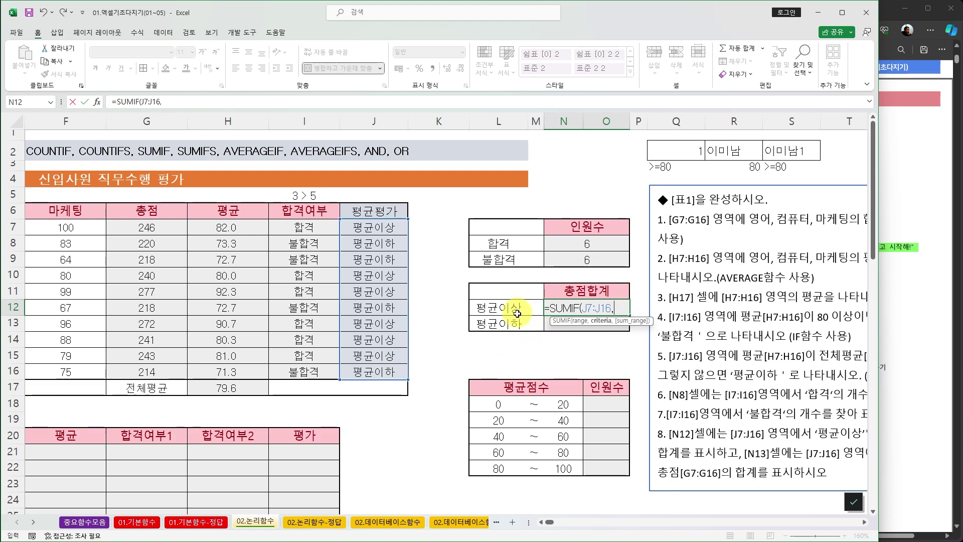
click(483, 310)
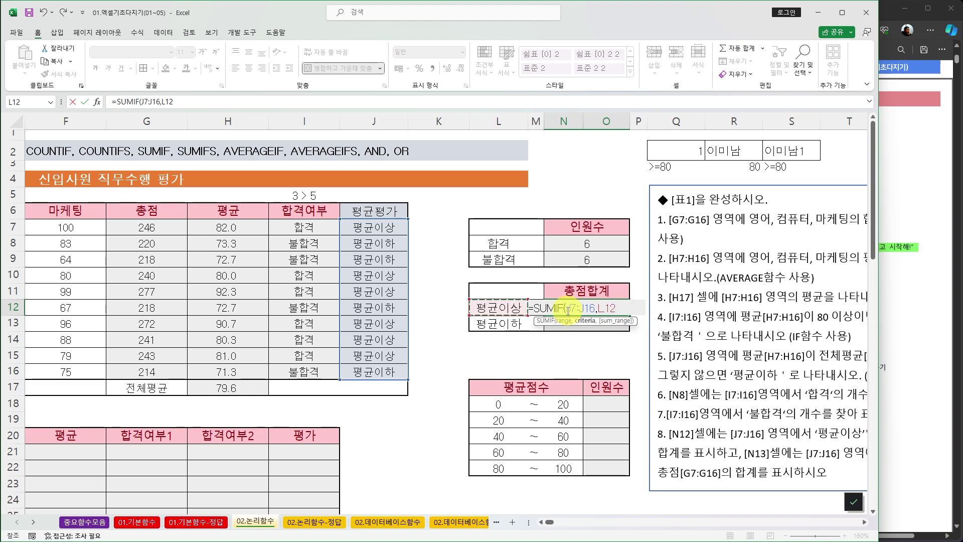
- Make the J7:J16 criteria range in the N12 SUMIF formula absolute as $J$7:$J$16
drag(566, 308, 596, 308)
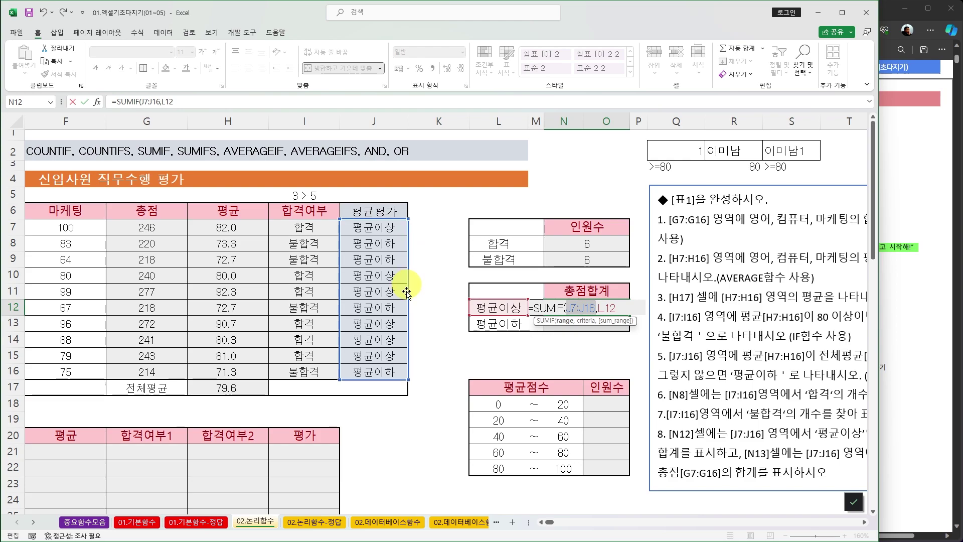
key(F4)
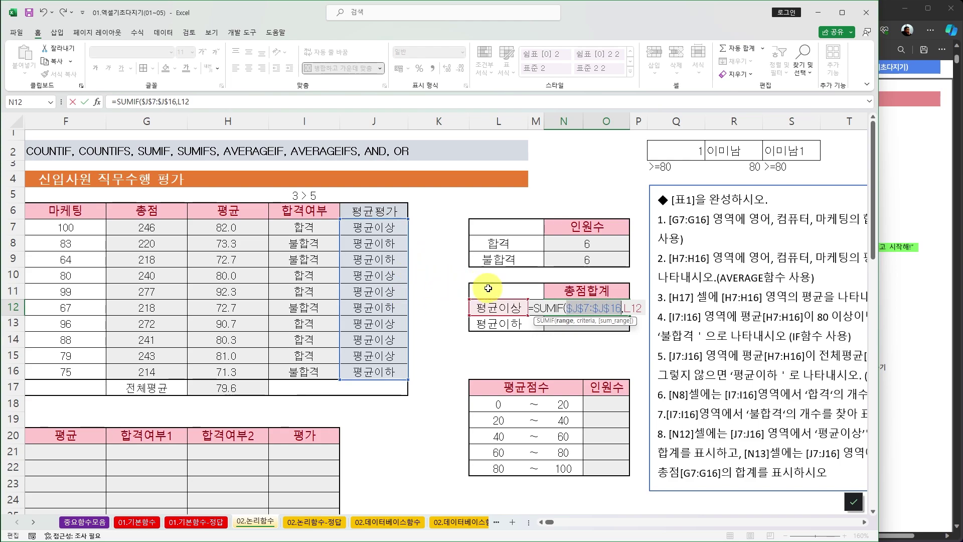
click(647, 313)
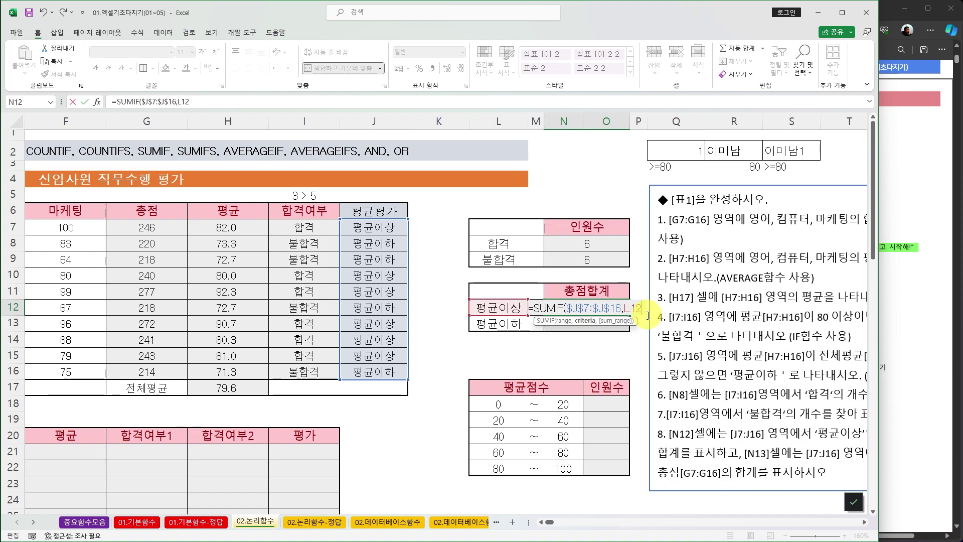
- Complete the N12 SUMIF formula with the absolute sum range $G$7:$G$16 and fill it down to N13
text(,)
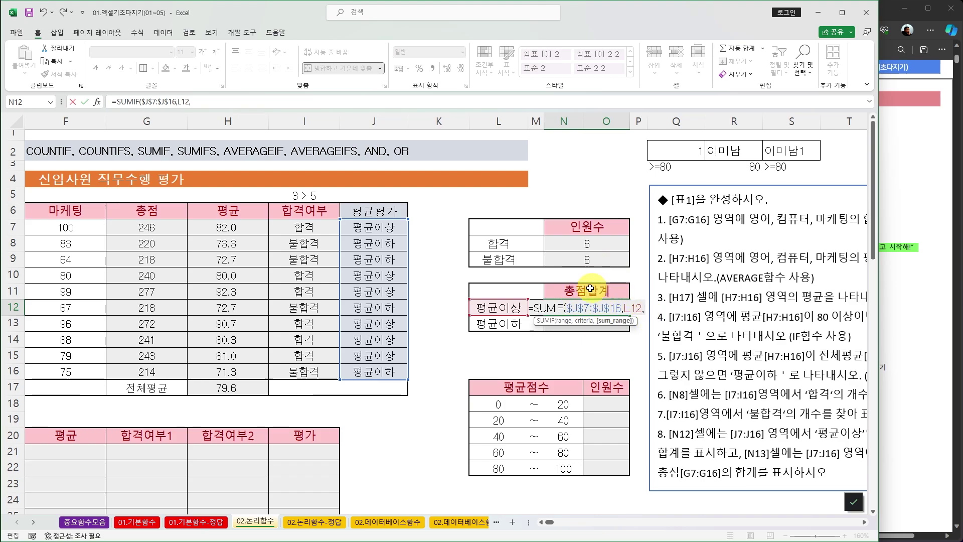
drag(148, 224, 144, 299)
drag(146, 344, 149, 367)
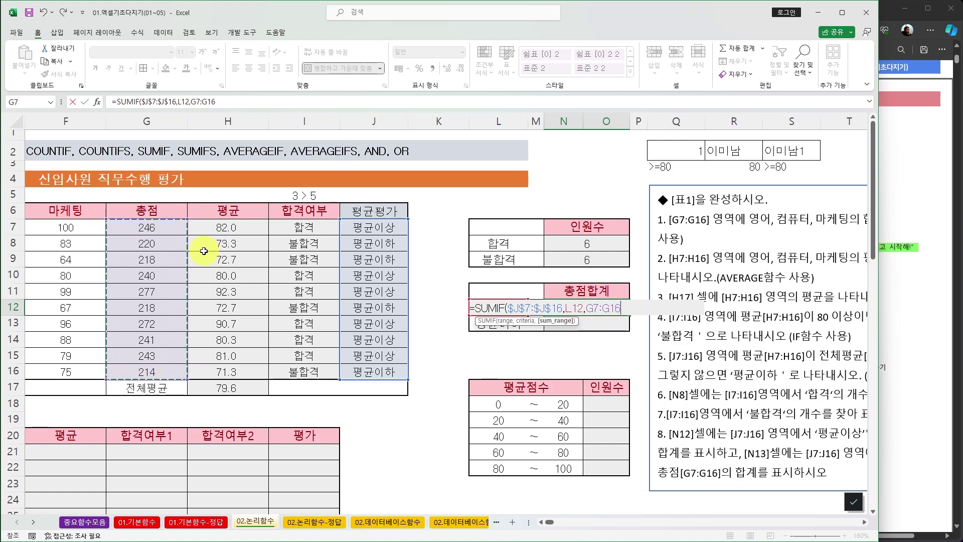
key(F4)
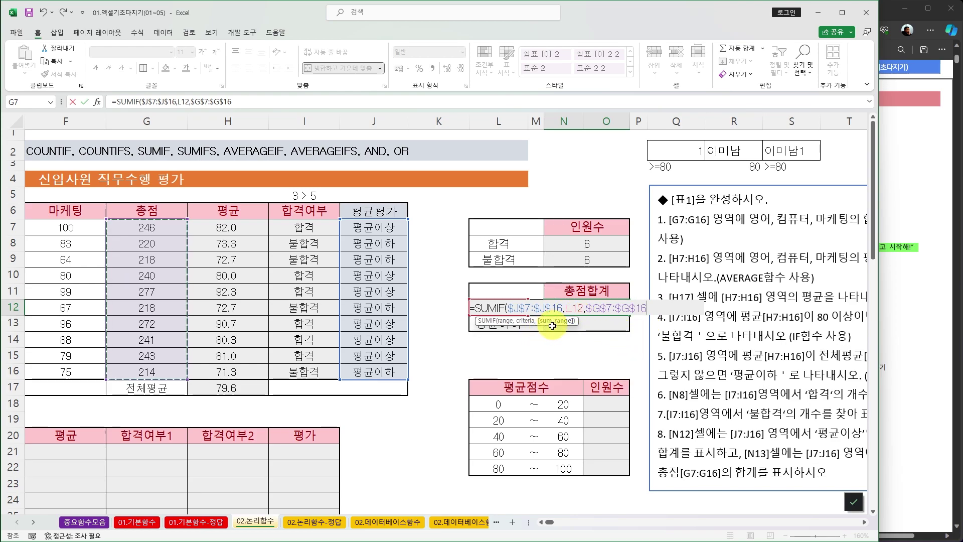
drag(553, 326, 563, 279)
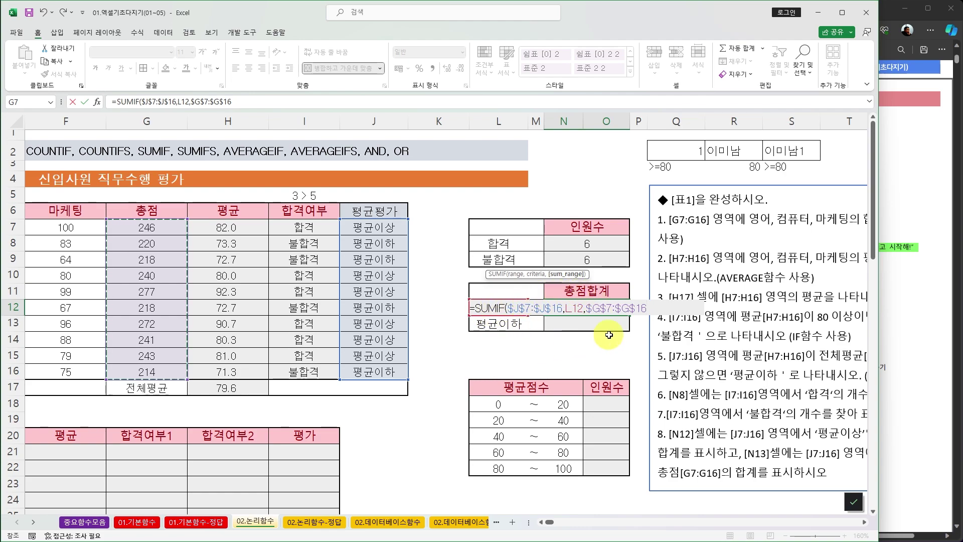
text())
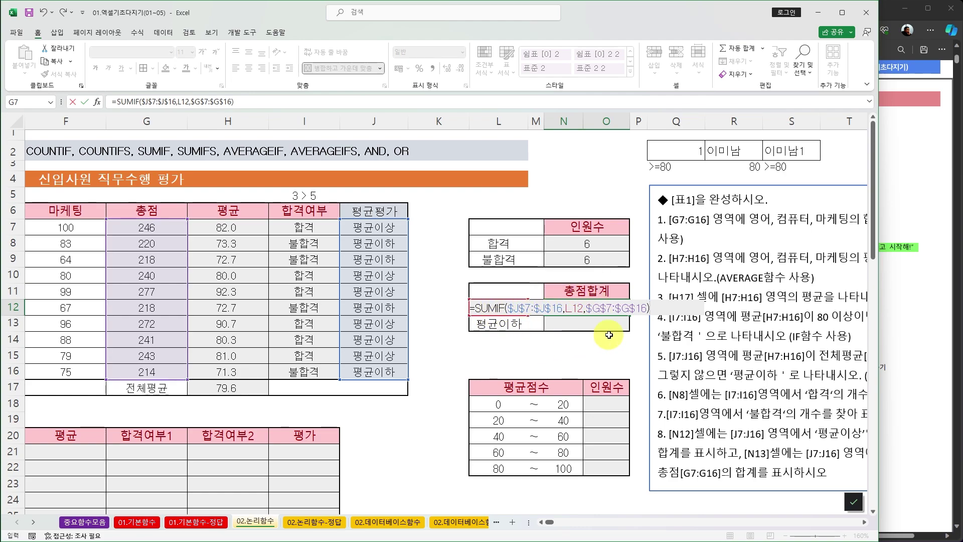
key(Return)
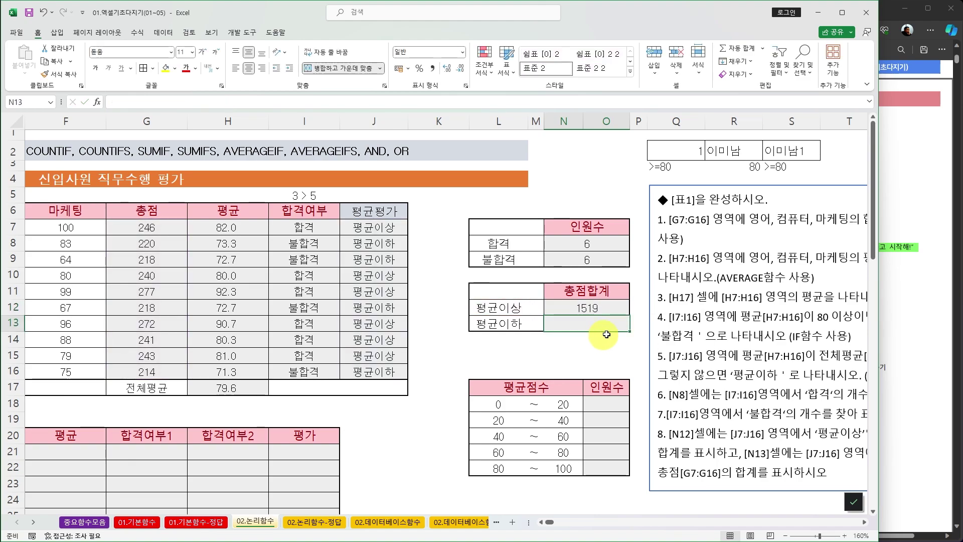
click(604, 310)
drag(630, 315, 628, 330)
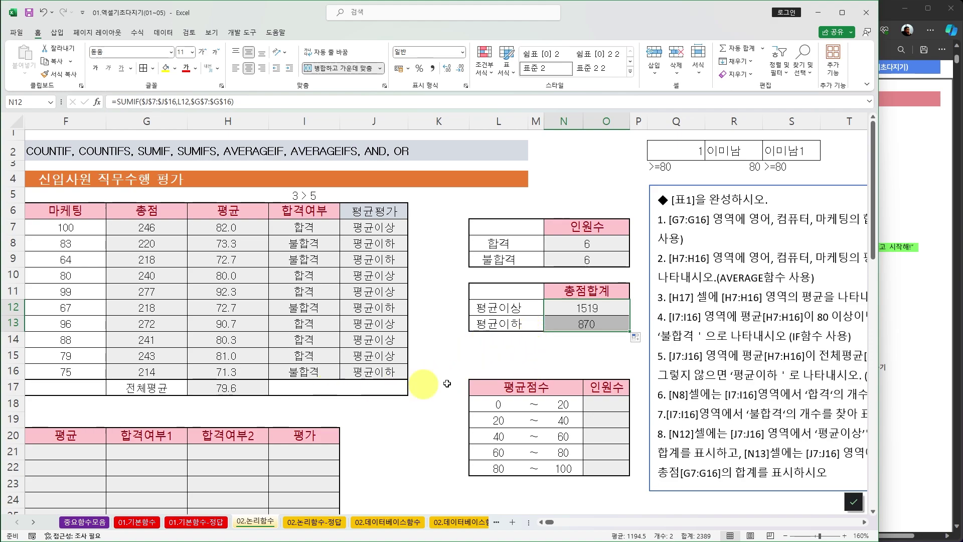
- Start a SUMIFS formula in N14 below the 총점합계 table
click(574, 341)
text(=sum)
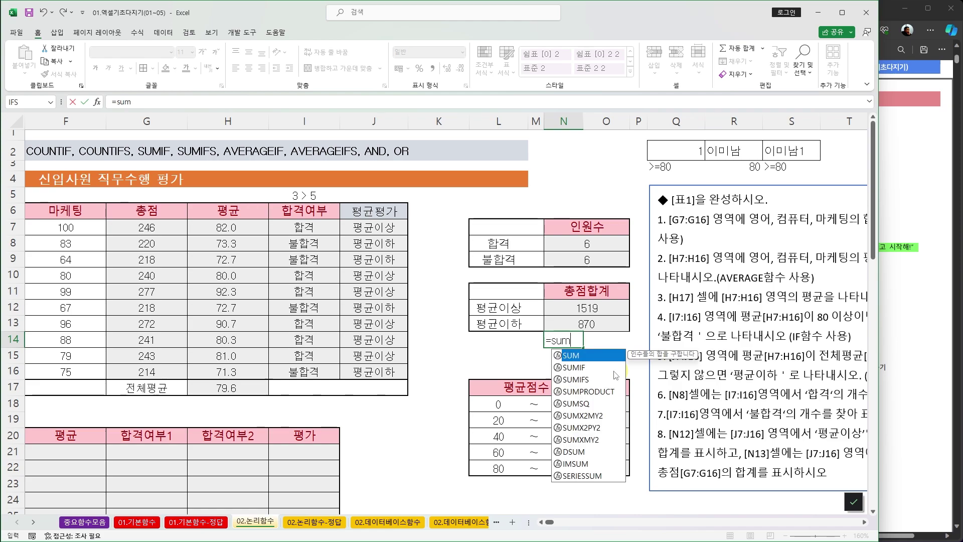
text(ifs)
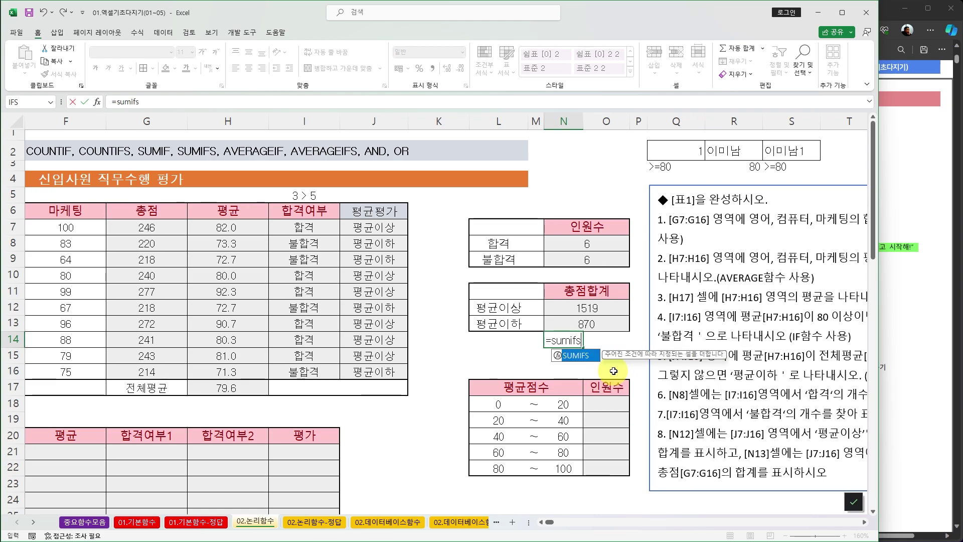
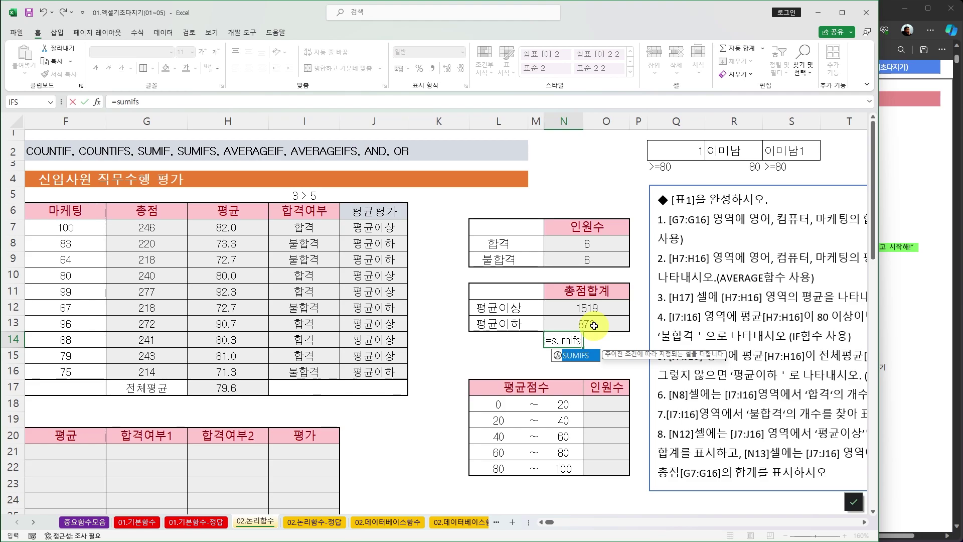
key(Tab)
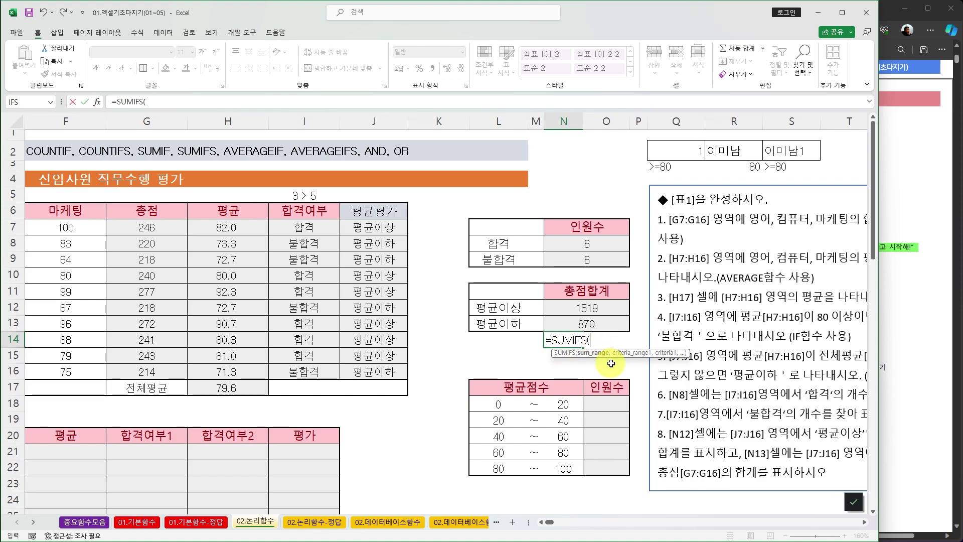
- Change the function in N14 to SUMIF to compare the argument order, and restore SUMIFS
key(BackSpace)
key(BackSpace)
text(()
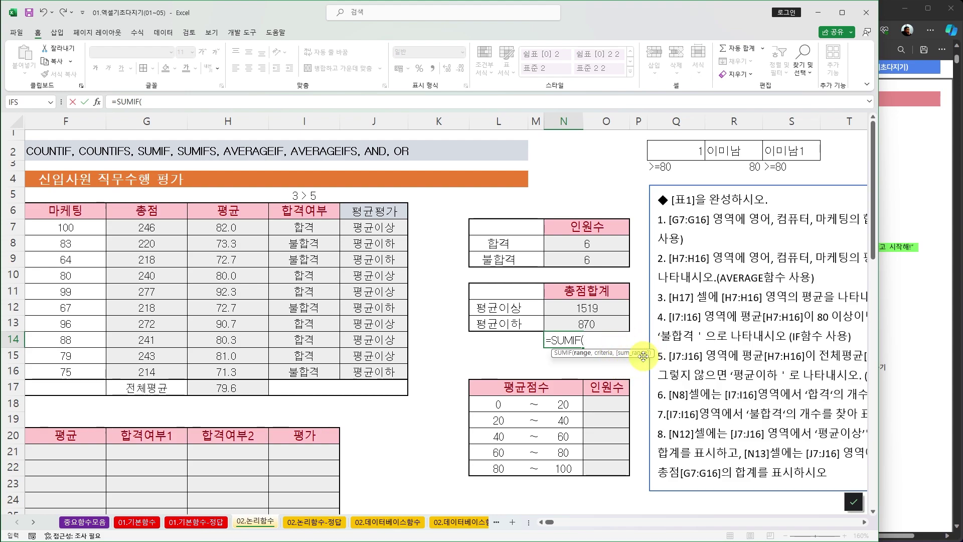
key(BackSpace)
text(S()
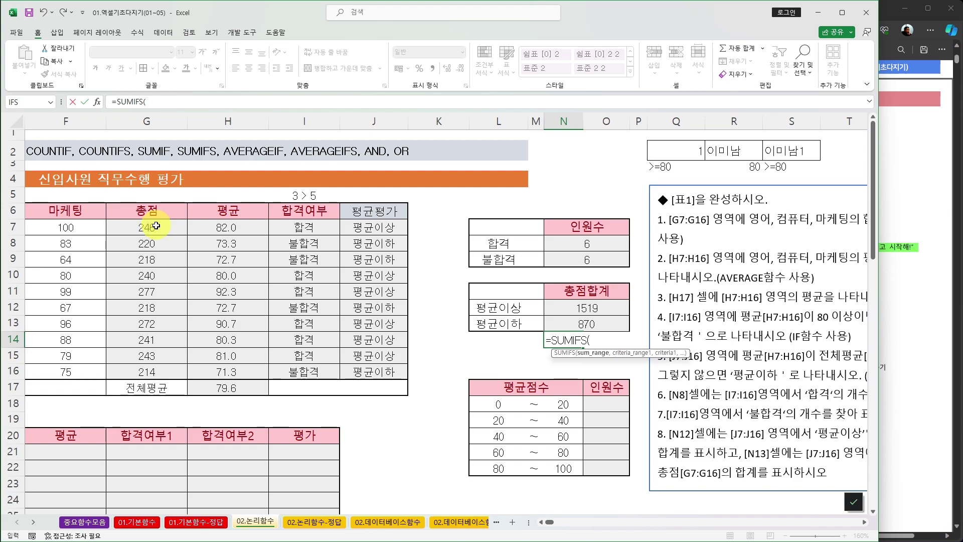
- Give the N14 SUMIFS formula the sum range G7:G16 and the first condition J7:J16 with "평균이상"
drag(156, 226, 146, 371)
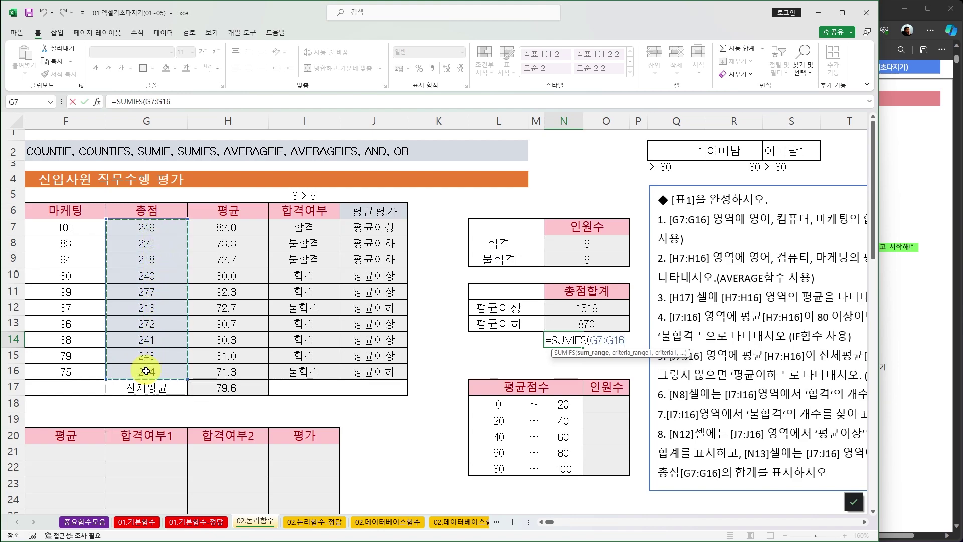
text(,)
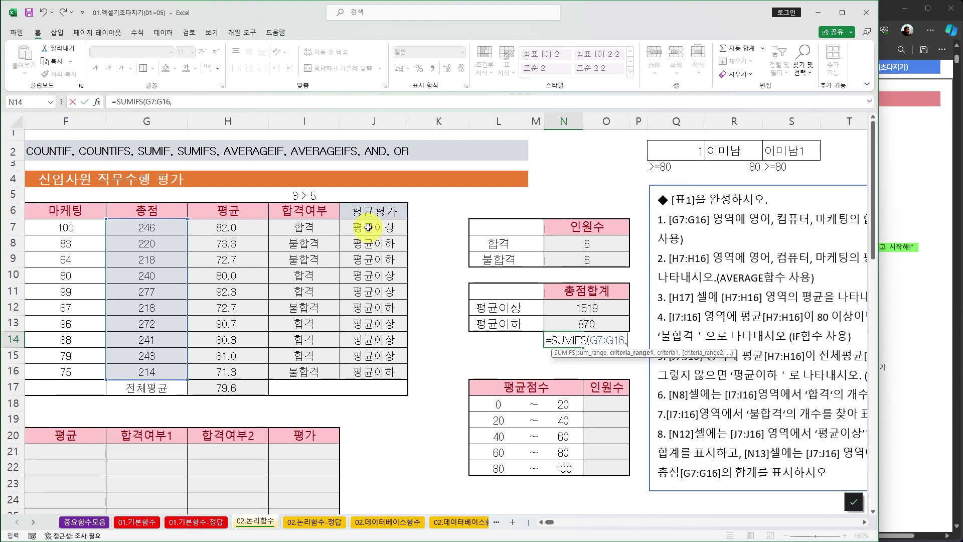
drag(369, 227, 373, 369)
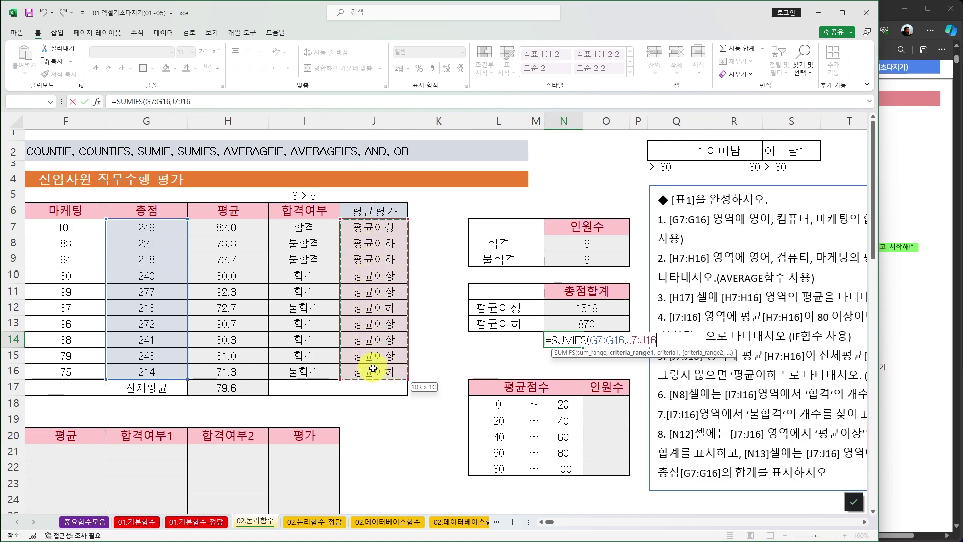
text(,)
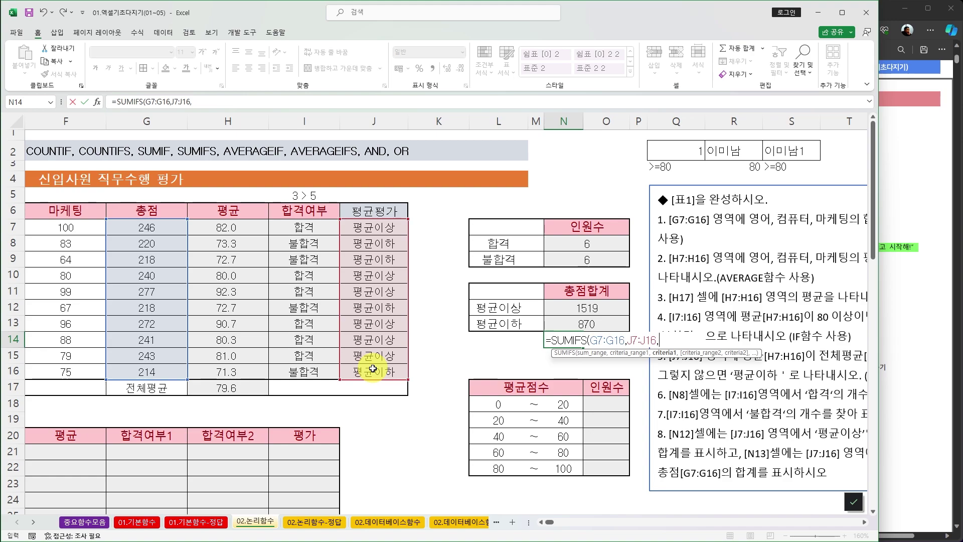
text("평균이상")
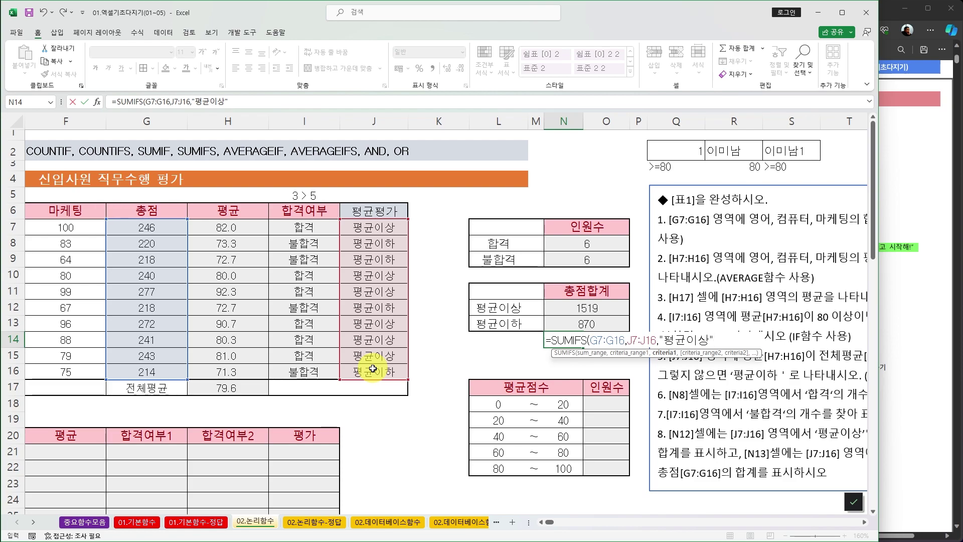
text(,)
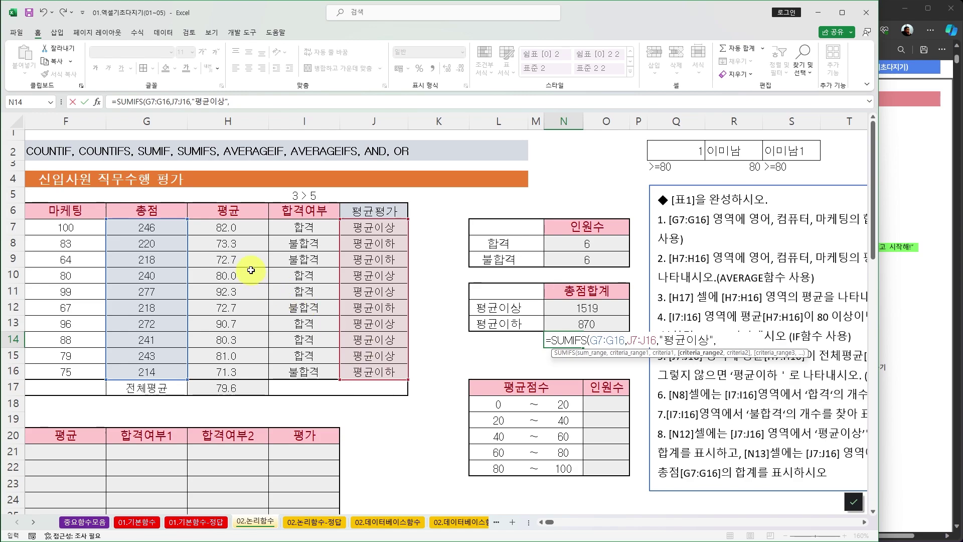
- Add the second condition H7:H16 with ">=90" to the N14 SUMIFS formula, complete it, and reselect N14
drag(236, 225, 238, 372)
text(,)
text(">=)
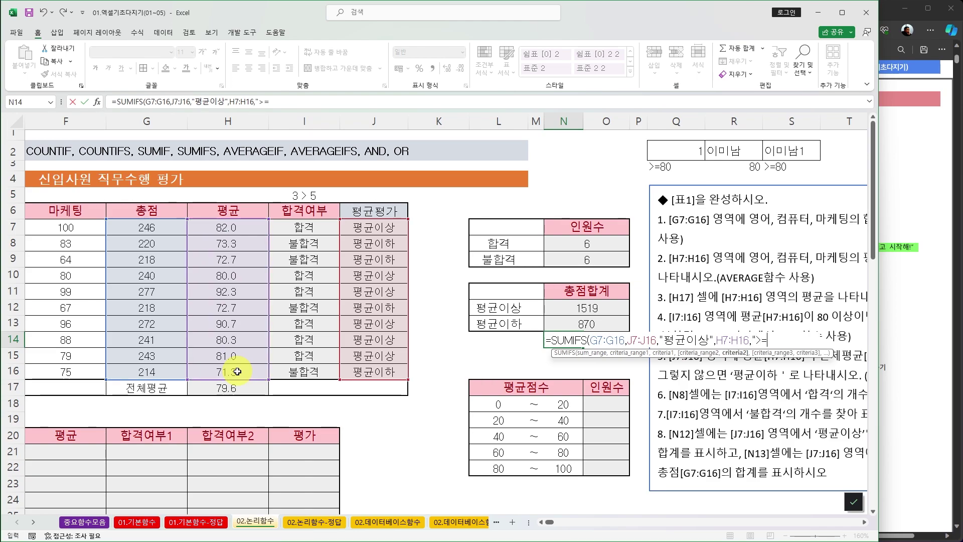
text(90")
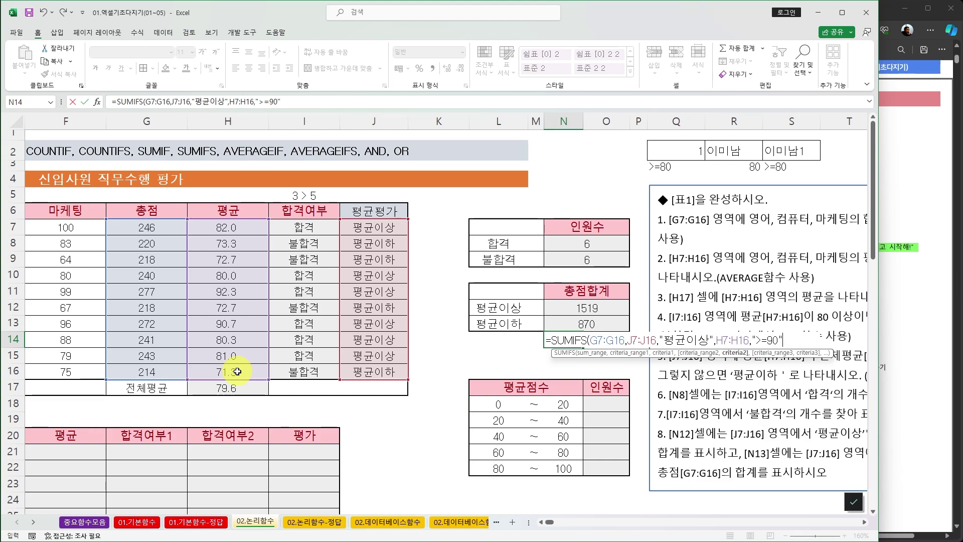
text())
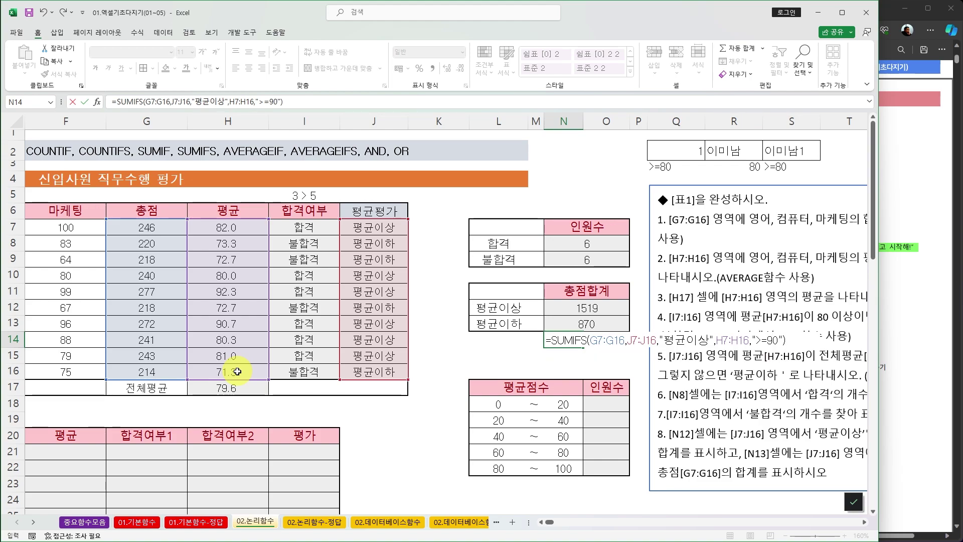
key(Return)
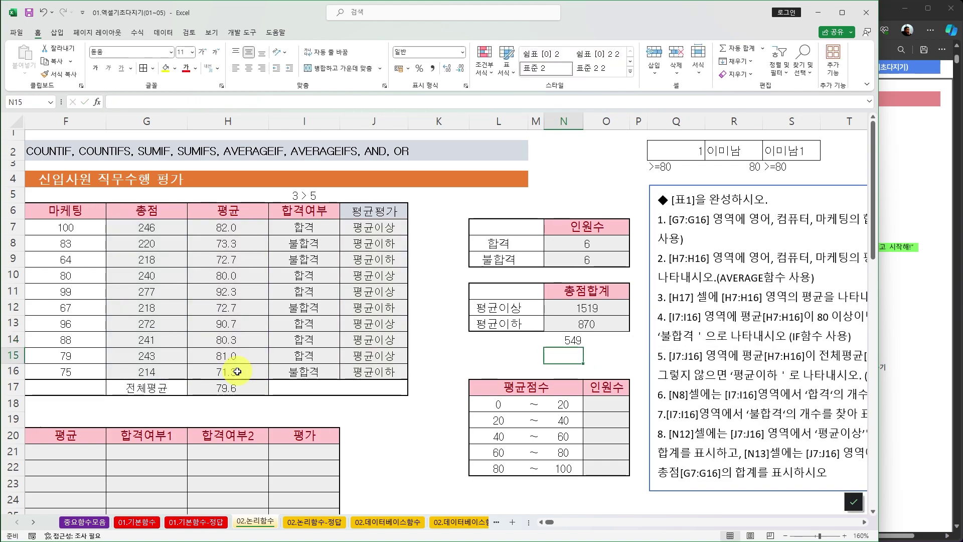
click(563, 340)
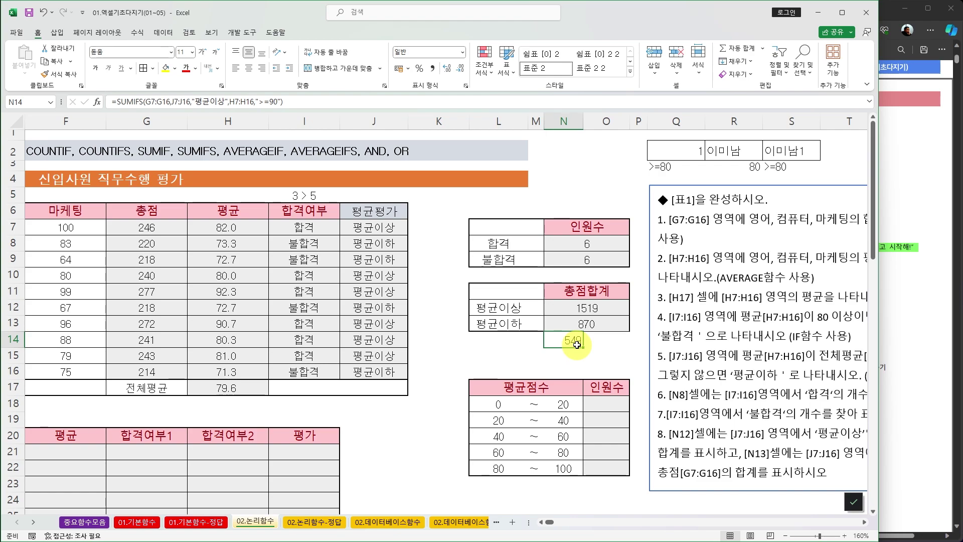
- Look over 표2 on the 02.논리함수 sheet, the 02.논리함수-정답 answers and the exercises on the 02.데이터베이스함수 sheet
scroll(569, 444, down, 1)
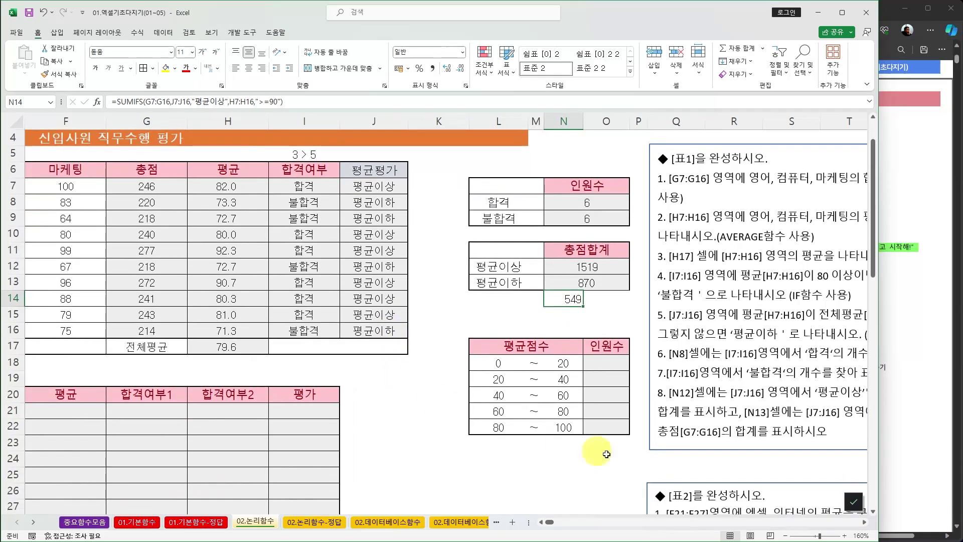
scroll(540, 522, left, 3)
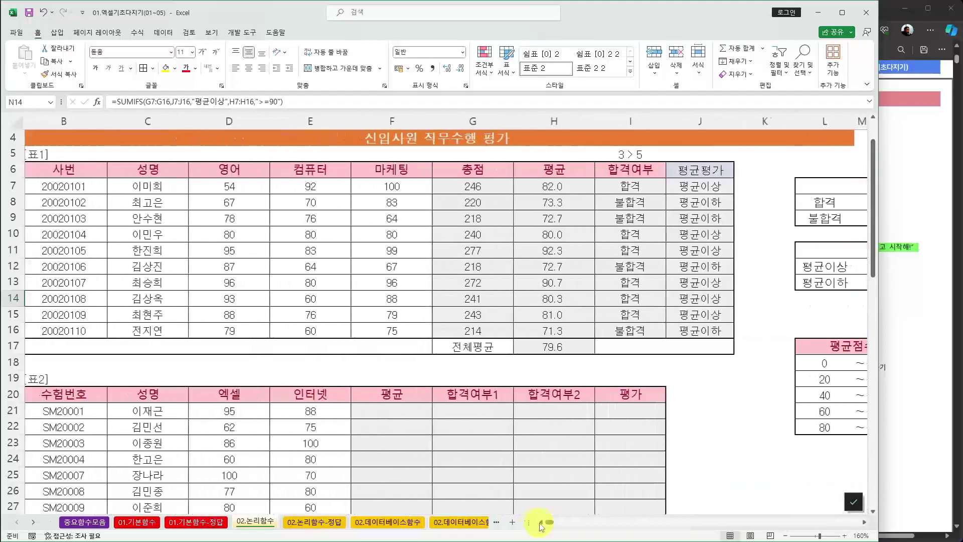
scroll(559, 409, down, 2)
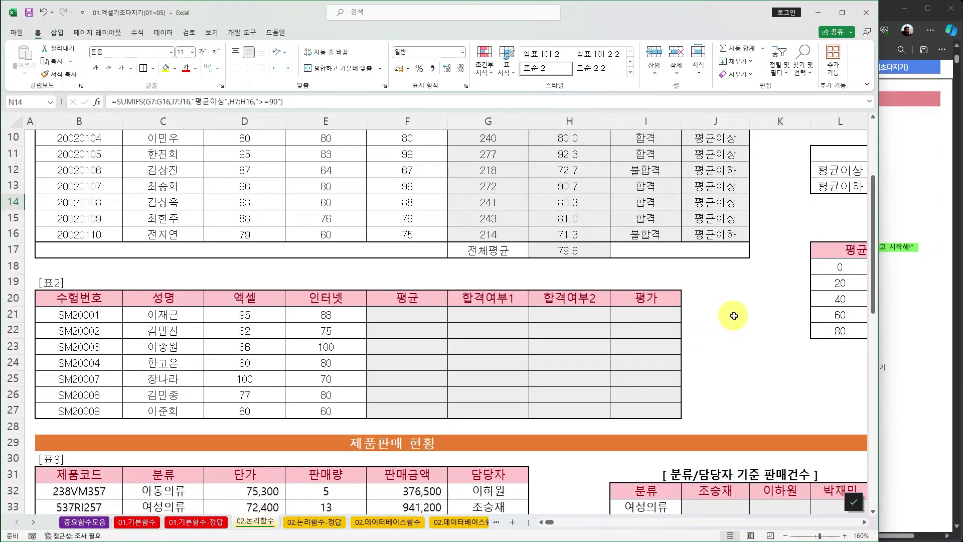
click(733, 315)
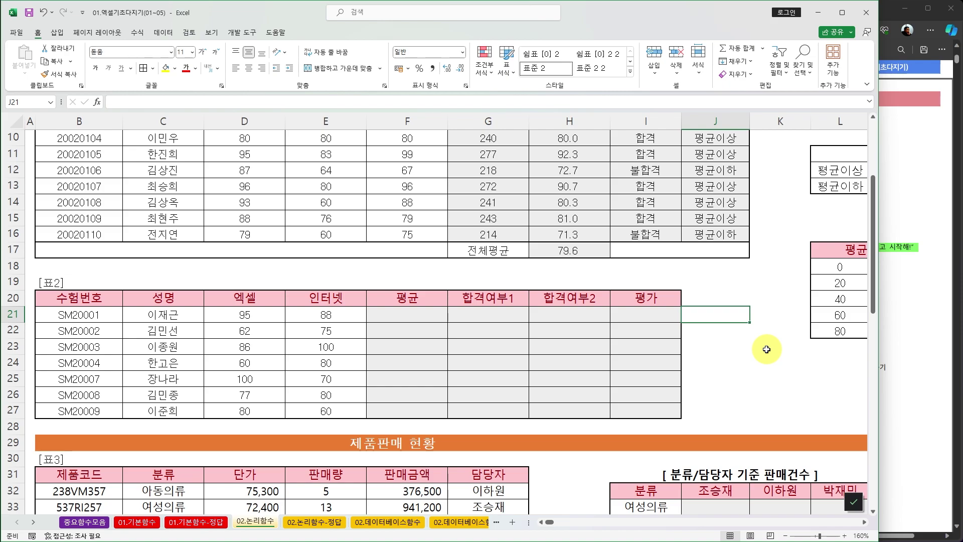
key(ctrl+Page_Down)
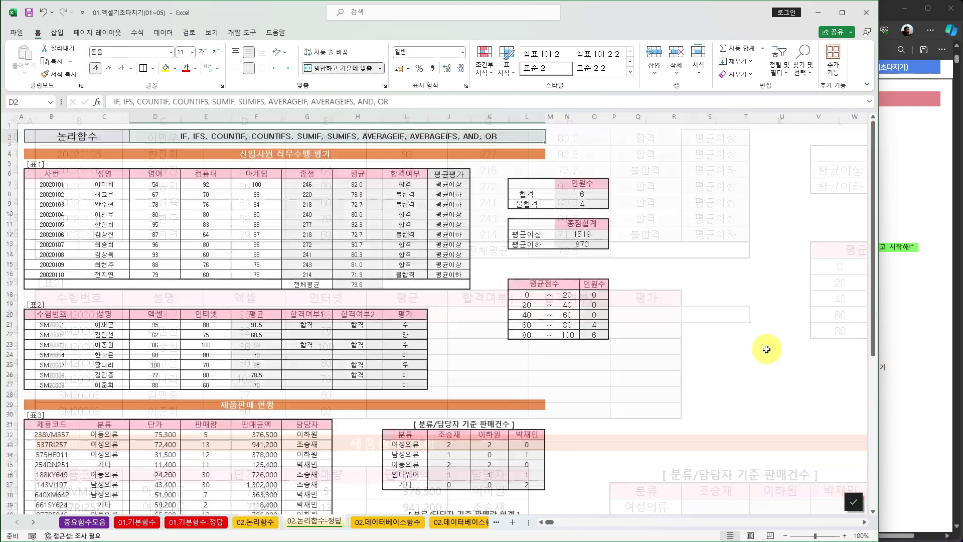
key(ctrl+Page_Down)
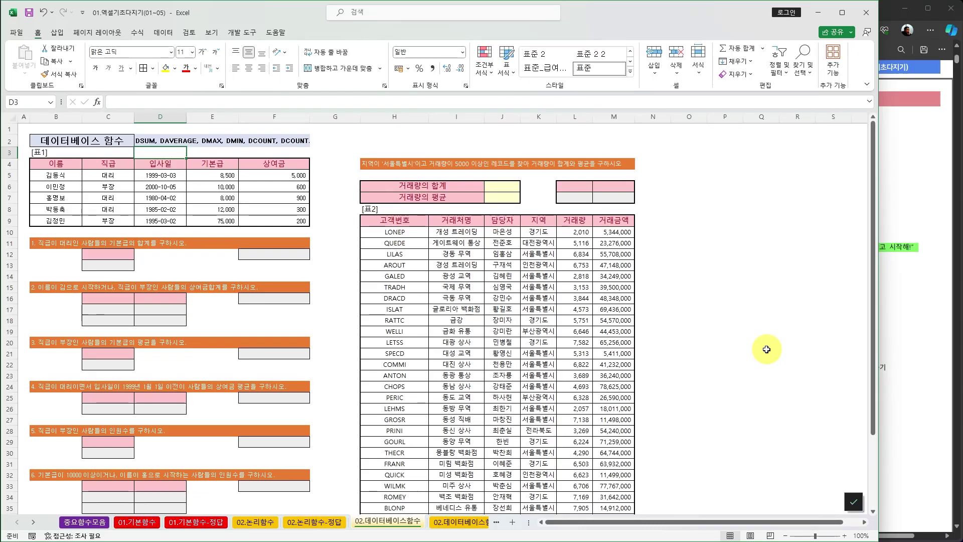
click(255, 521)
click(708, 314)
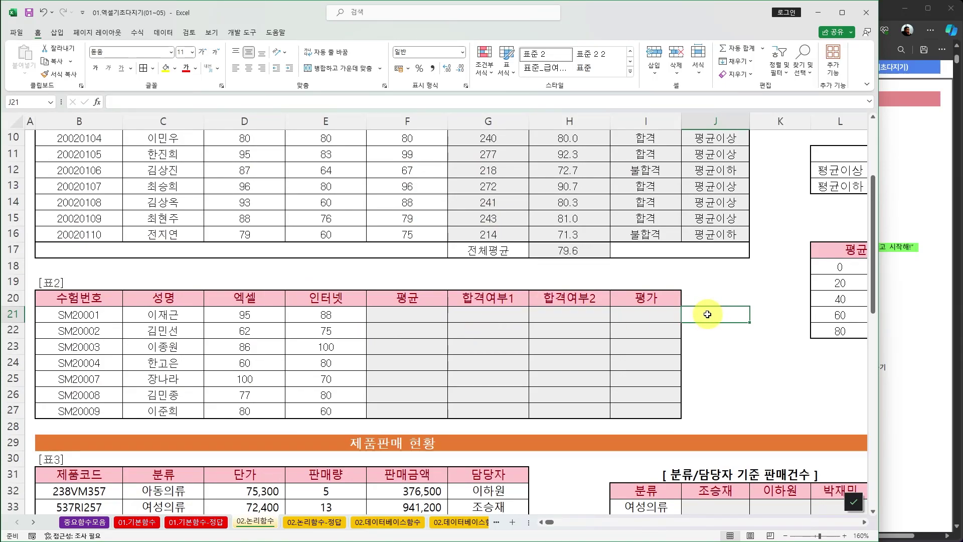
scroll(707, 314, down, 6)
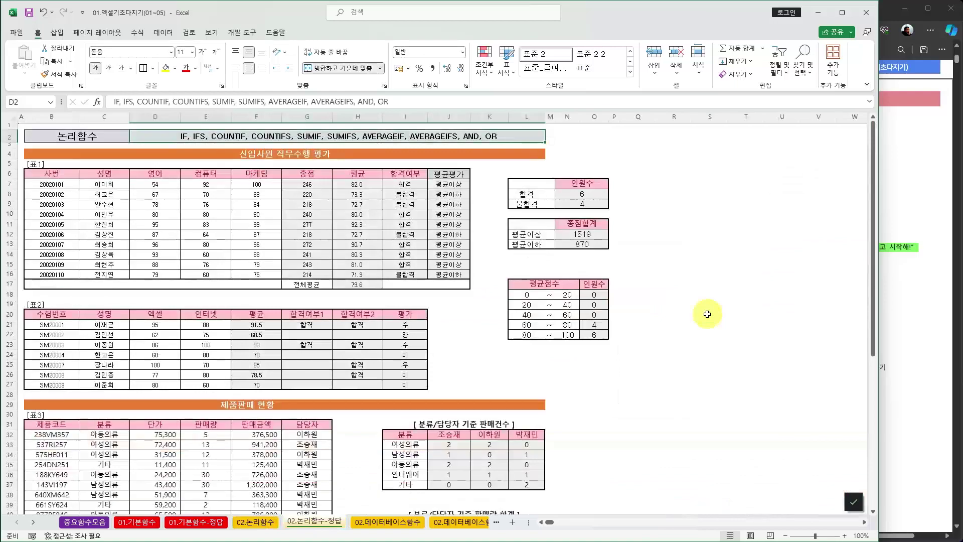
key(ctrl+Page_Down)
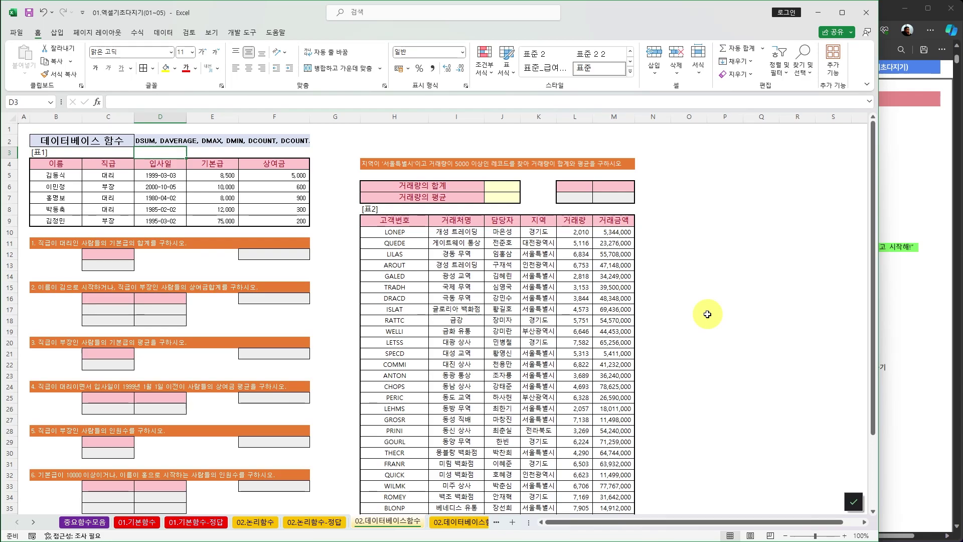
key(ctrl+Page_Up)
key(ctrl+Page_Up)
scroll(707, 314, up, 4)
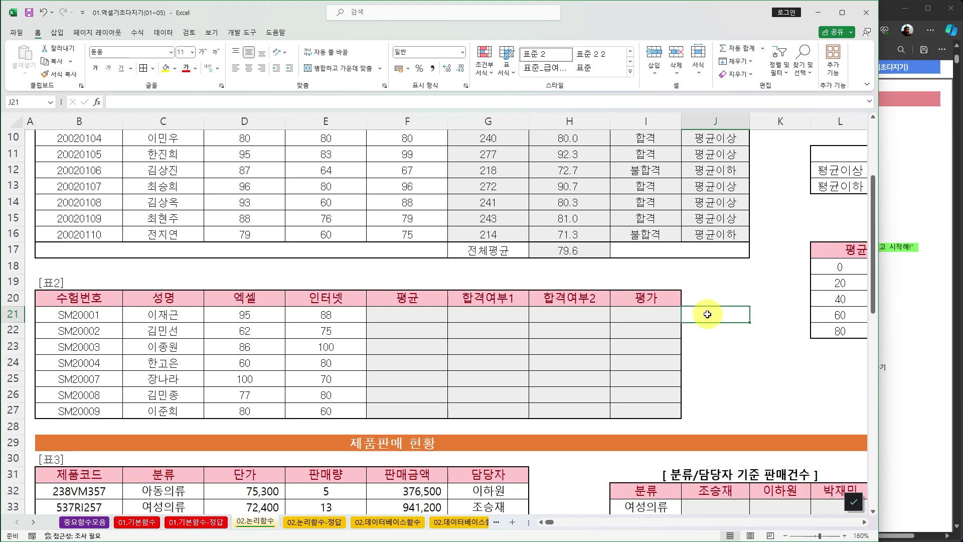
- Delete columns G through N, which hold 표2, from the 02.데이터베이스함수 sheet
key(ctrl+Page_Down)
key(ctrl+Page_Down)
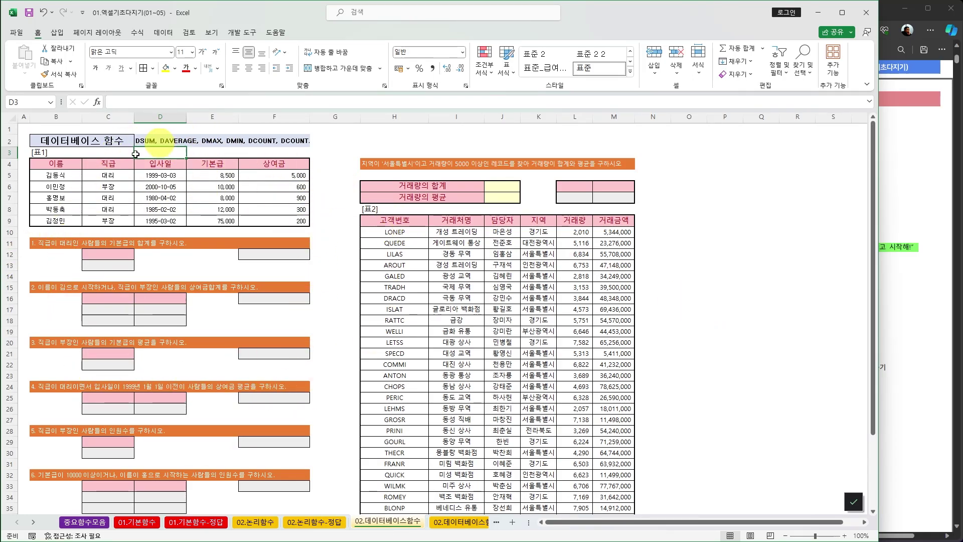
click(336, 119)
drag(336, 119, 636, 135)
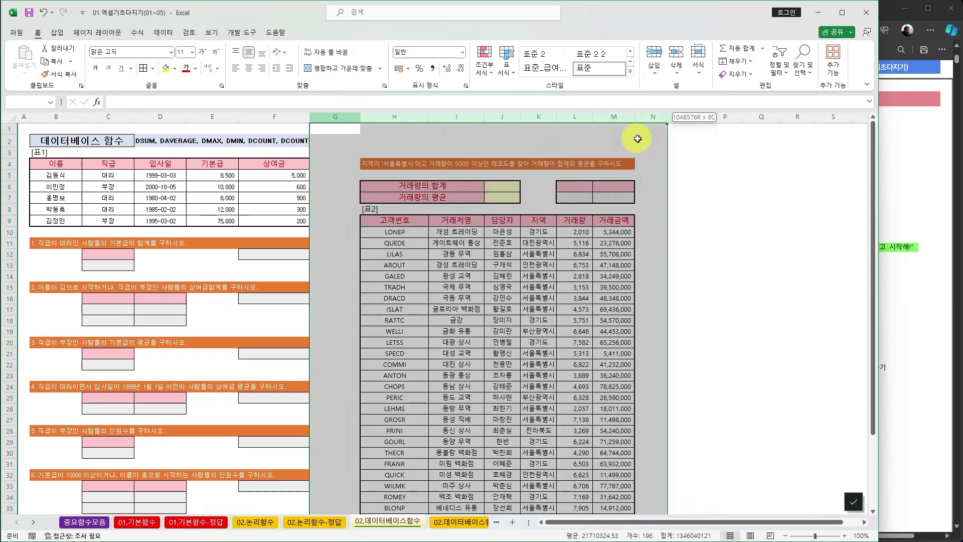
right_click(465, 119)
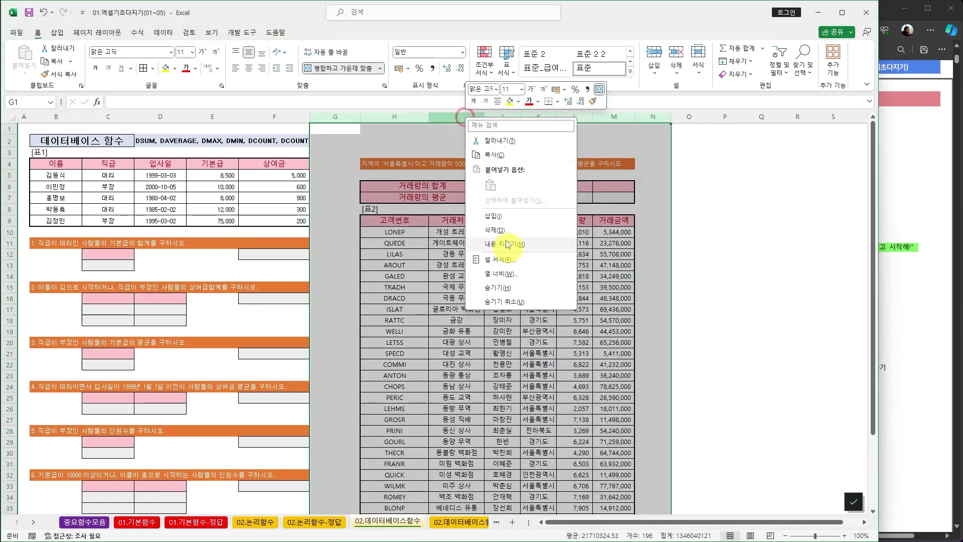
click(499, 230)
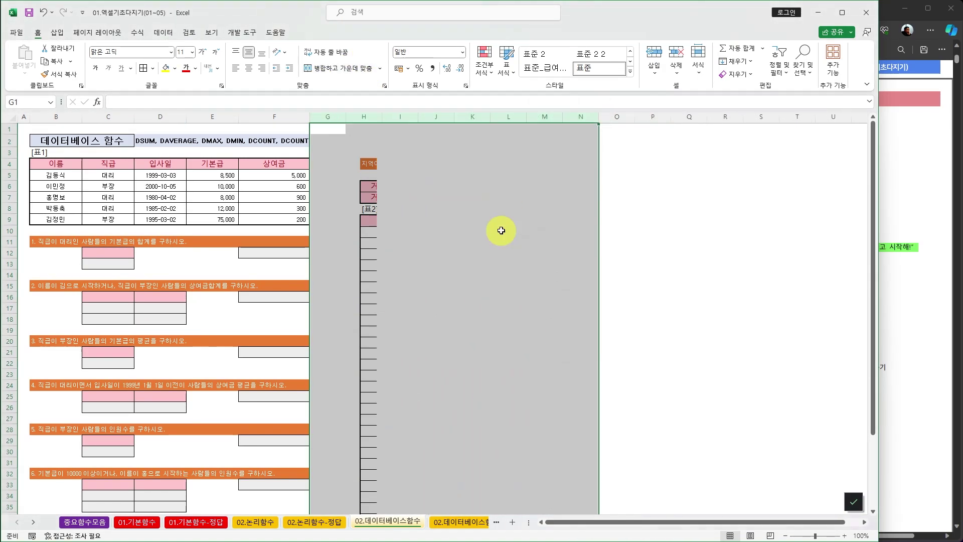
- Enter the criteria for exercise 1, with the field name 직급 in C12 and the value 대리 in C13
click(845, 536)
click(845, 535)
click(844, 535)
click(845, 535)
click(845, 535)
click(845, 536)
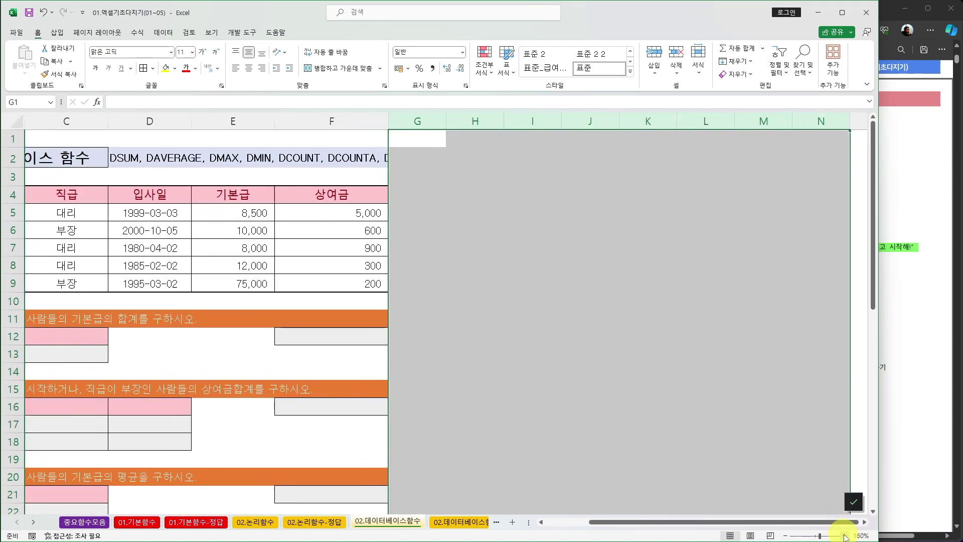
drag(621, 527, 518, 512)
click(598, 277)
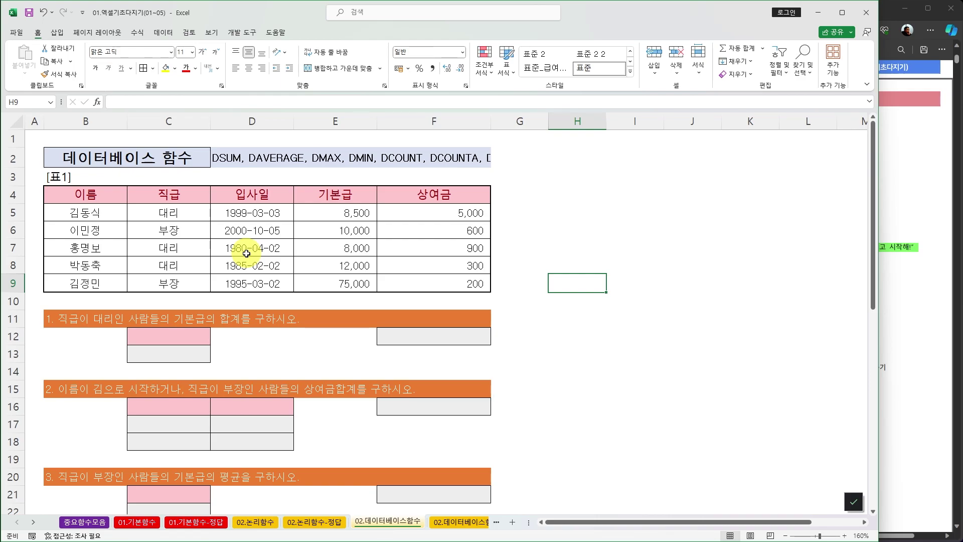
click(180, 335)
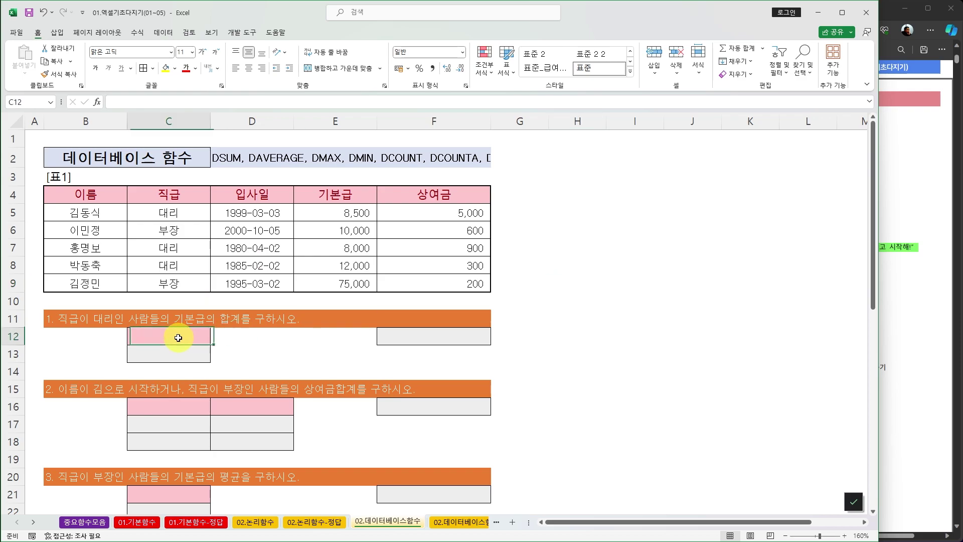
text(직급)
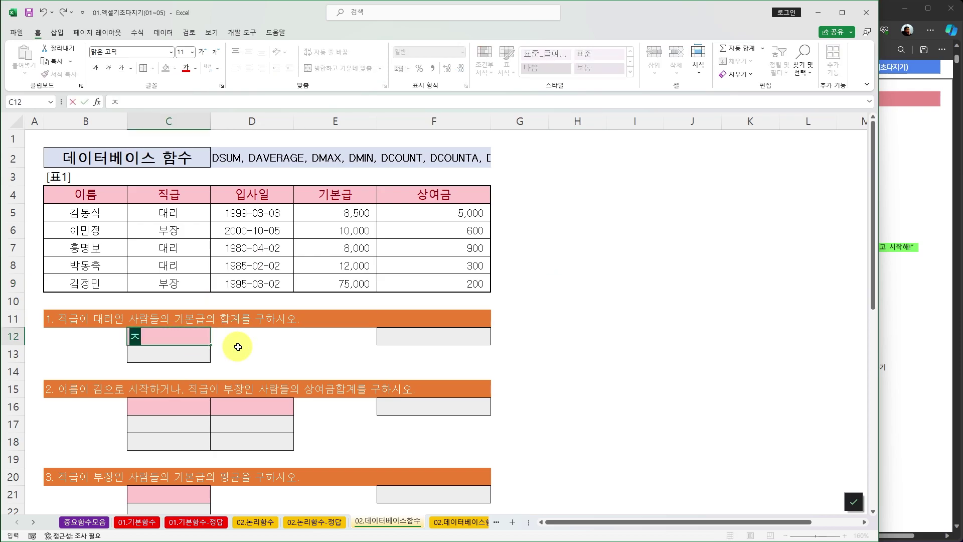
key(Return)
text(대리)
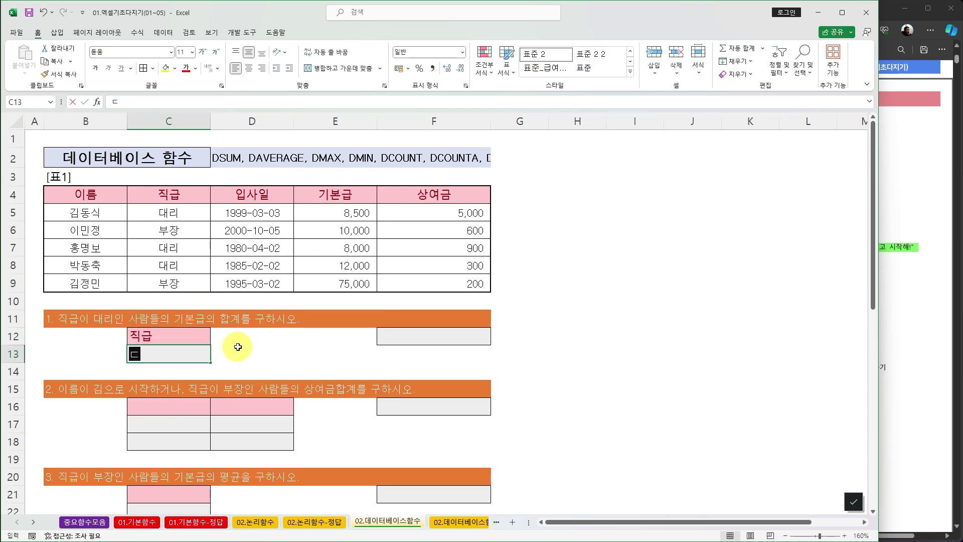
key(Return)
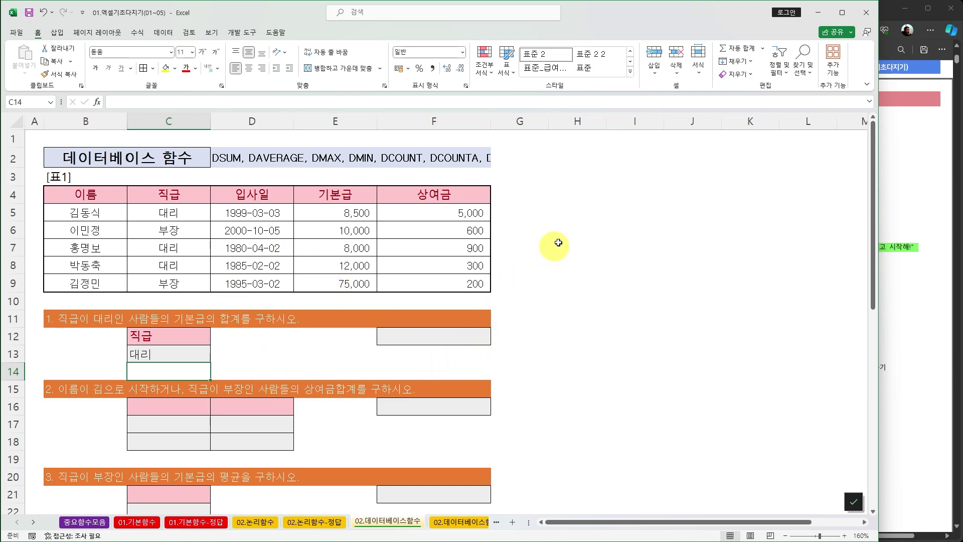
- Enter the labels AND in G3 and OR in J3 beside 표1
click(513, 178)
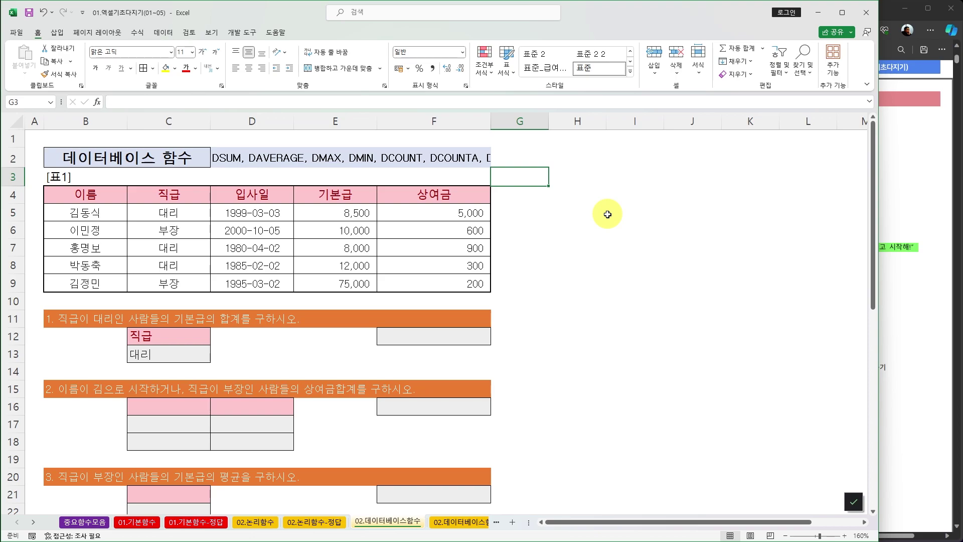
text(ㅇ)
key(BackSpace)
text(AND)
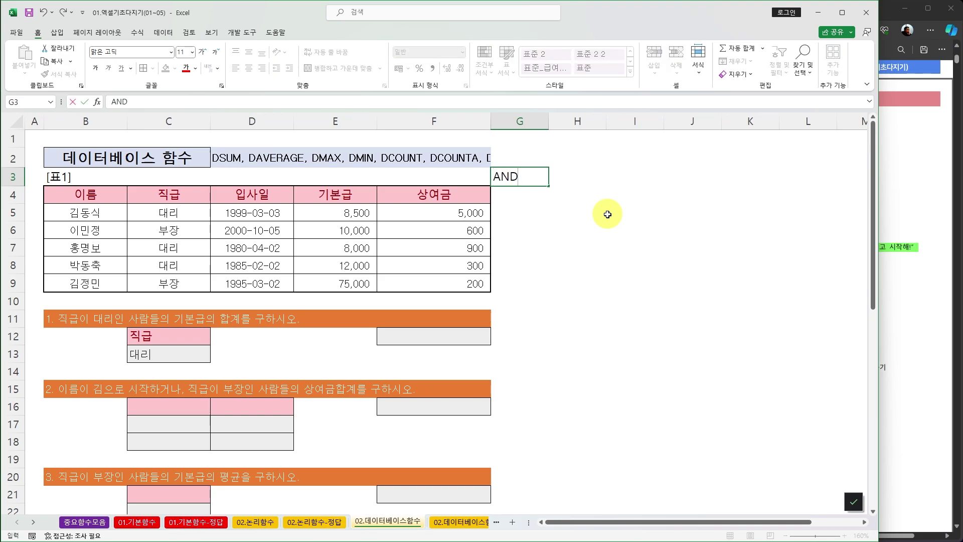
key(Tab)
key(Tab)
key(Tab)
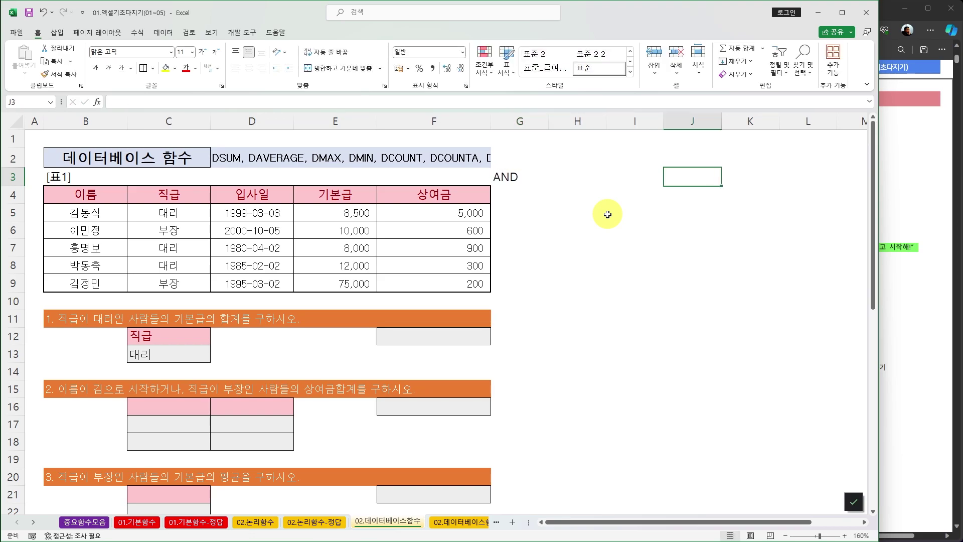
text(OR)
key(Return)
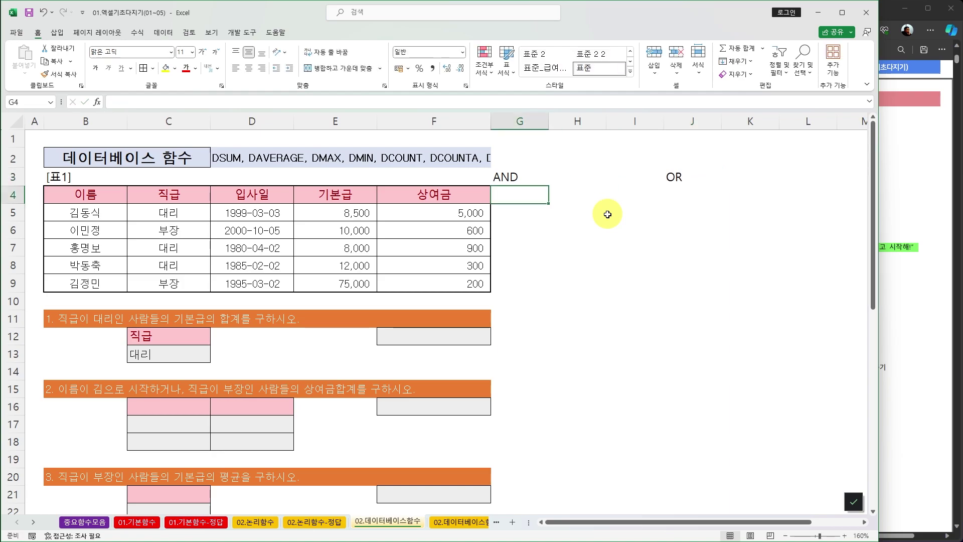
- Build the AND criteria range with 이름 in G4, 직급 in H4, and 김* and 부장 together in row 5
text(이름)
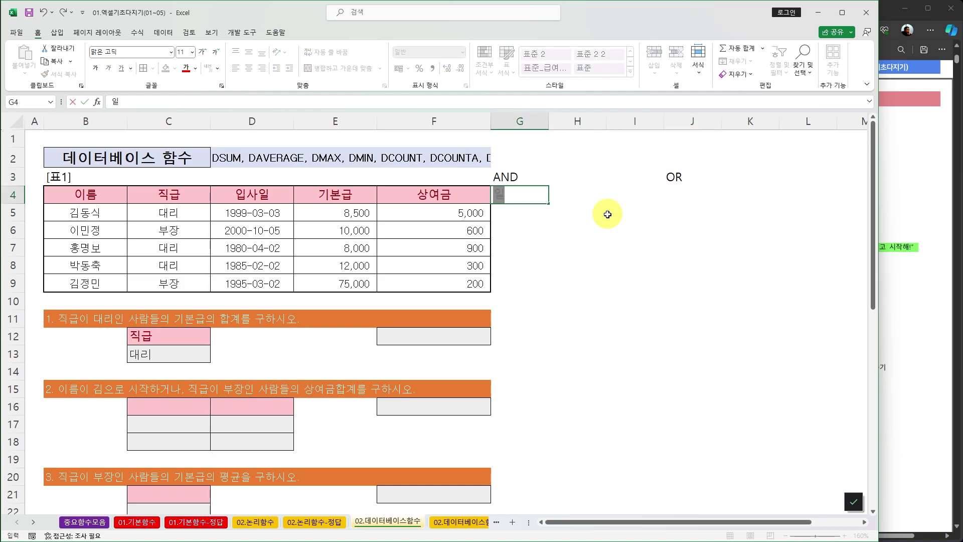
key(Return)
text(김*)
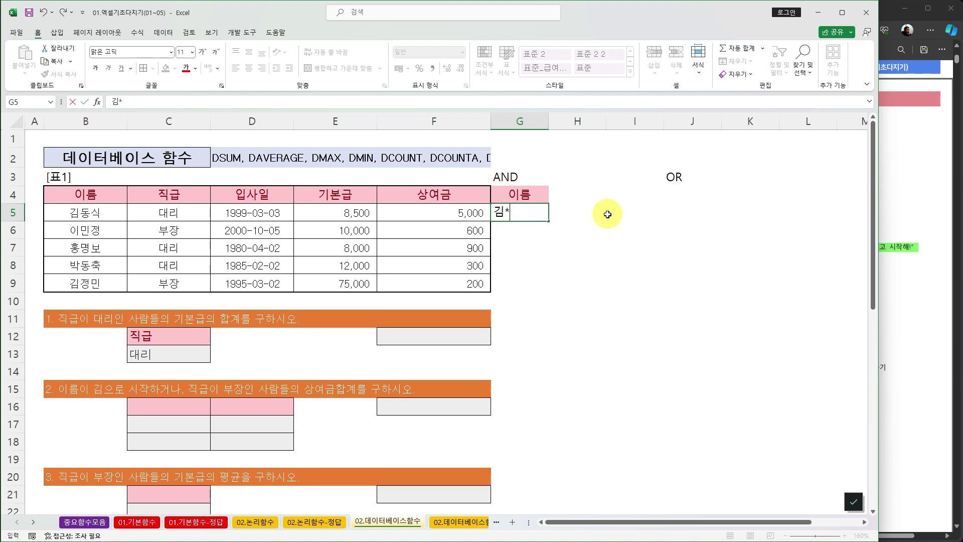
key(Right)
key(Up)
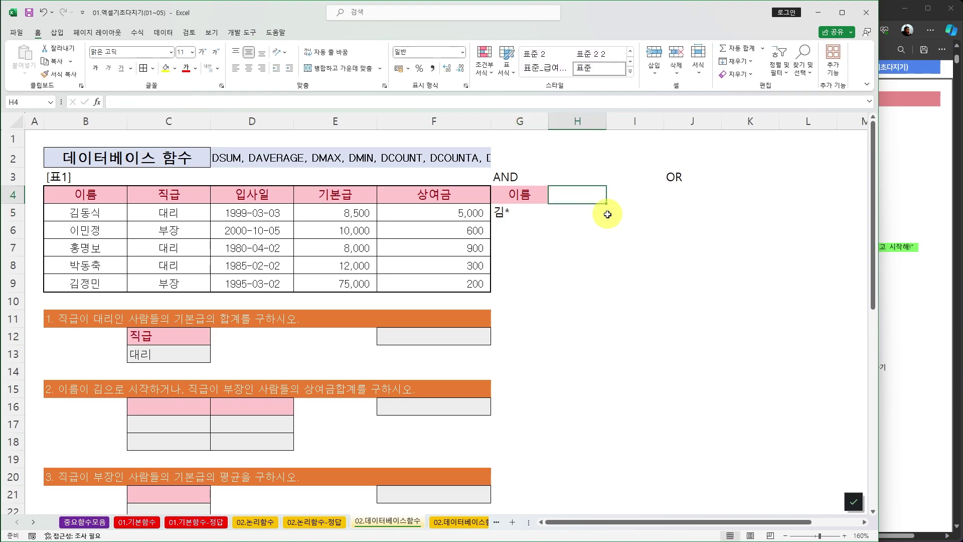
text(직급)
key(Return)
text(부장)
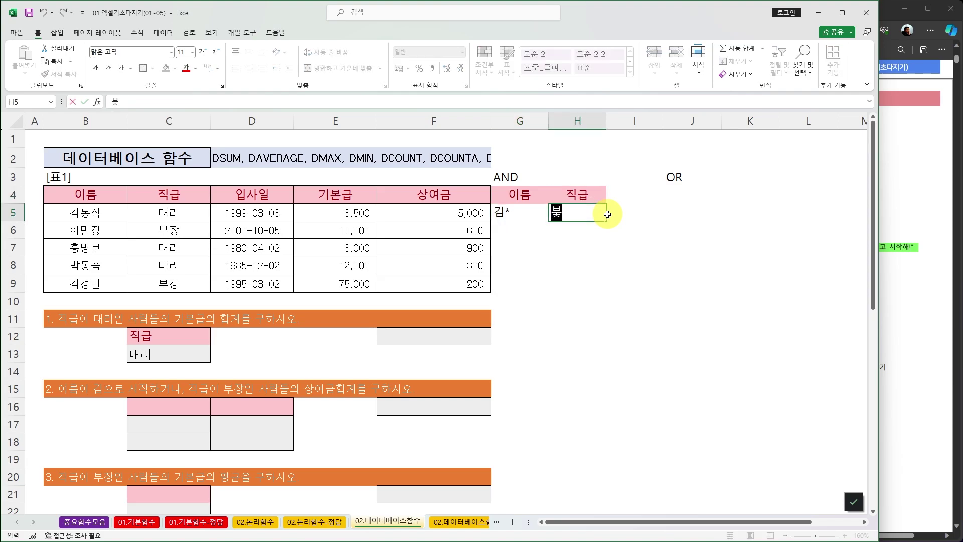
key(Right)
- Build the OR criteria range with 이름 in J4, 직급 in K4, 김* in J5 and 부장 one row lower in K6
key(Up)
key(Right)
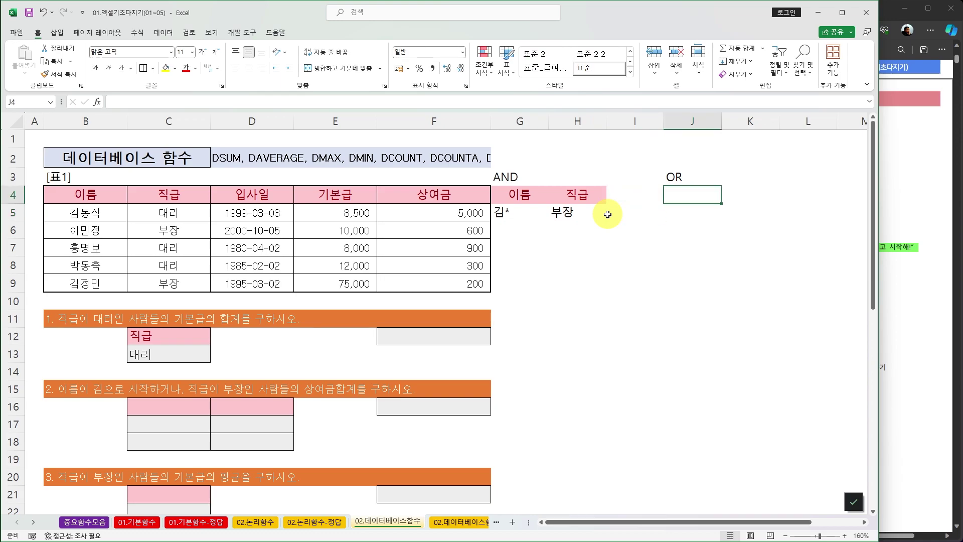
text(ㅇ이름)
key(Return)
text(김*)
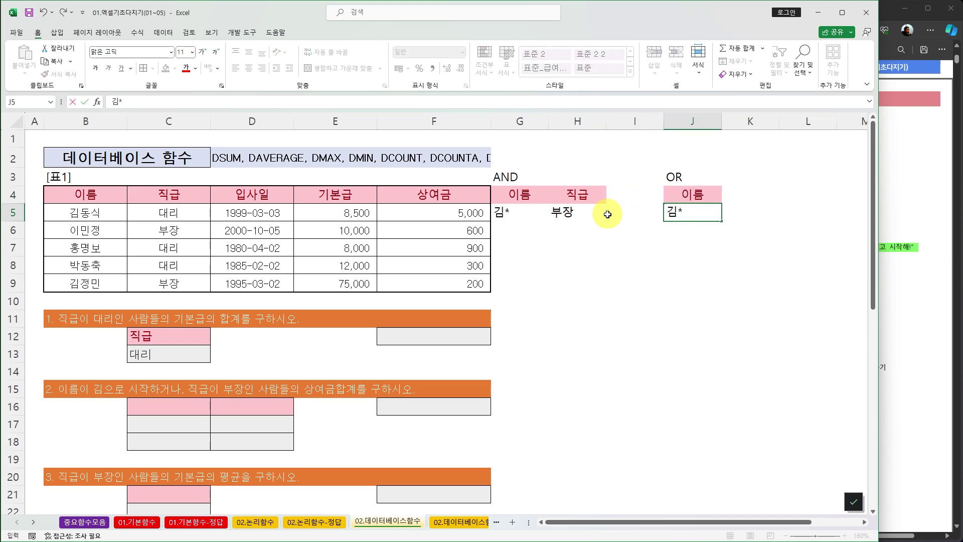
key(Right)
key(Up)
text(직급)
key(Return)
key(Down)
text(부장)
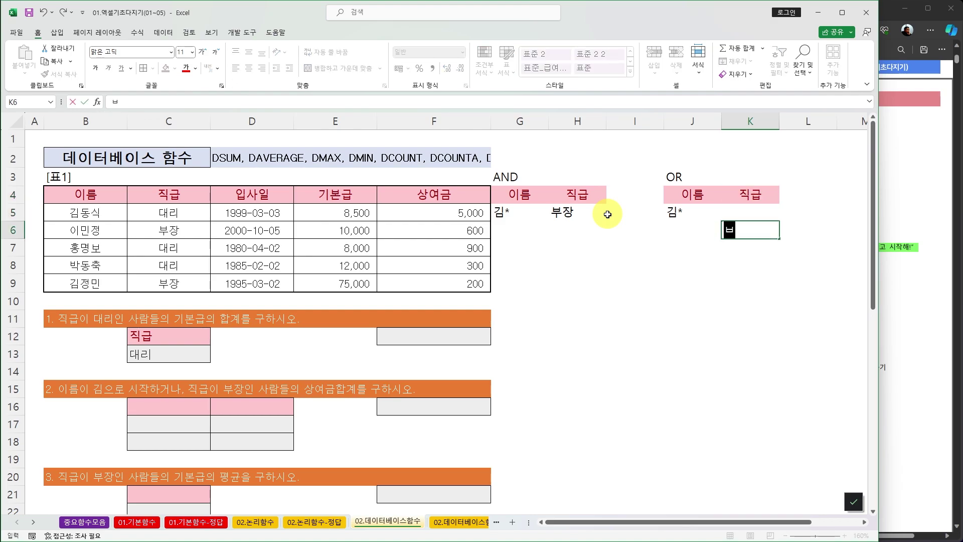
key(Return)
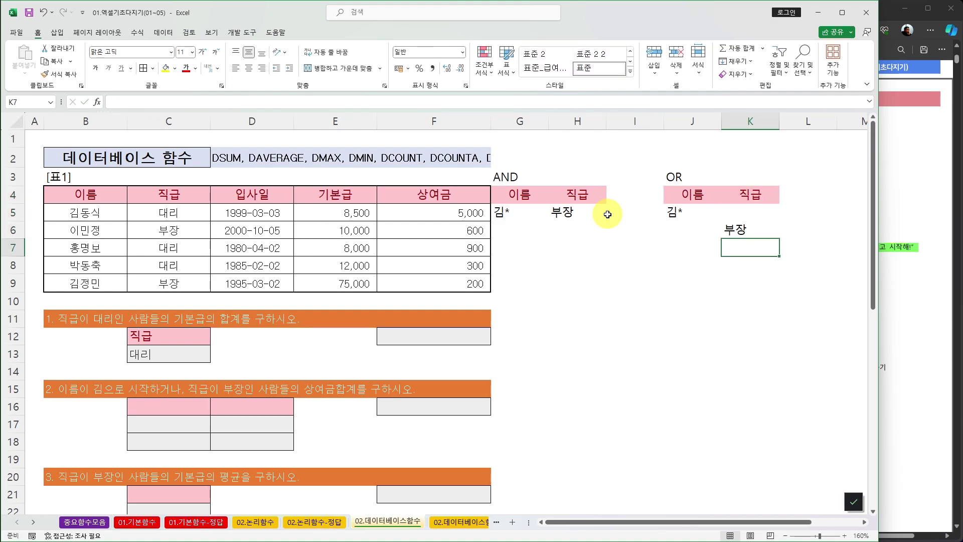
- Apply all borders to the AND criteria range G4:H5 and the OR criteria range J4:K6
drag(503, 193, 572, 211)
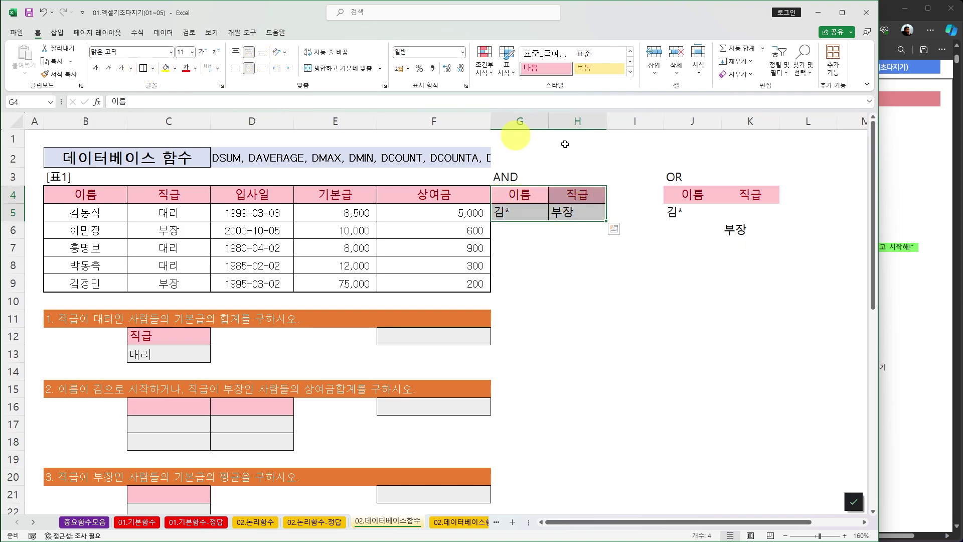
drag(667, 192, 757, 232)
click(143, 69)
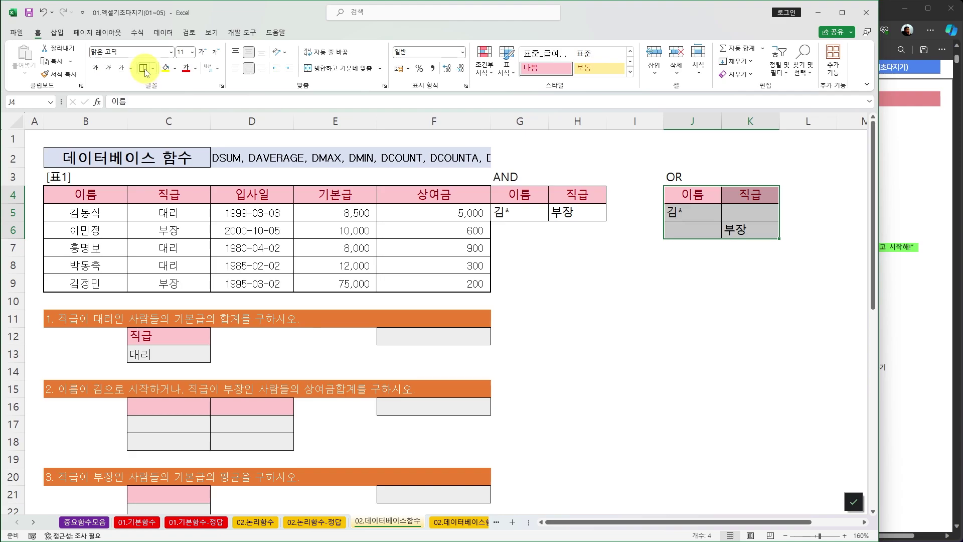
- Enter T in G6, H6 and I6 as the first truth-table row beneath the AND criteria
click(533, 230)
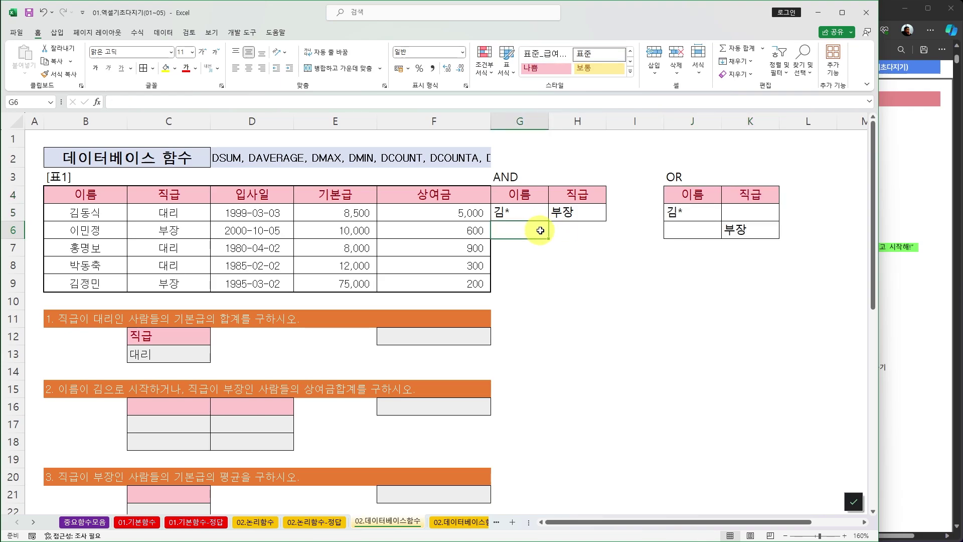
text(T)
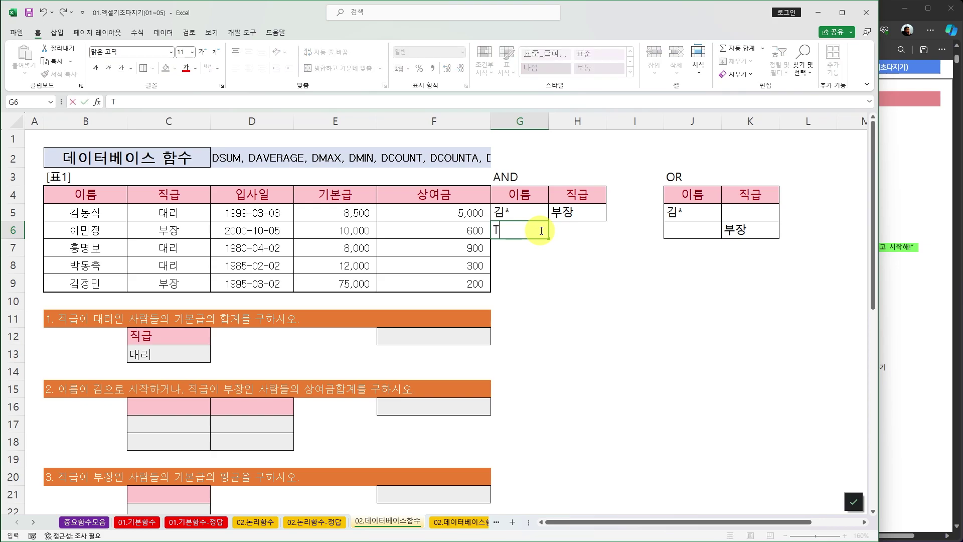
key(Tab)
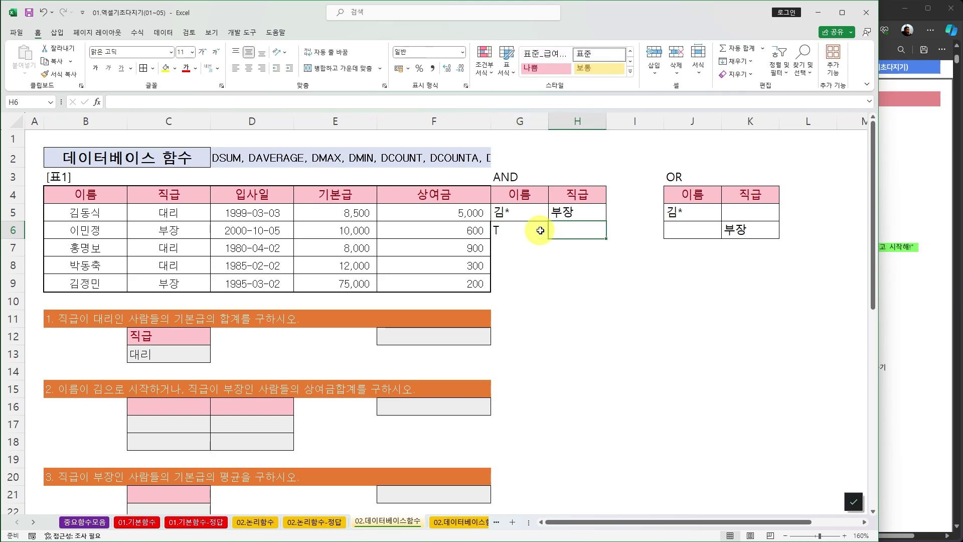
text(T)
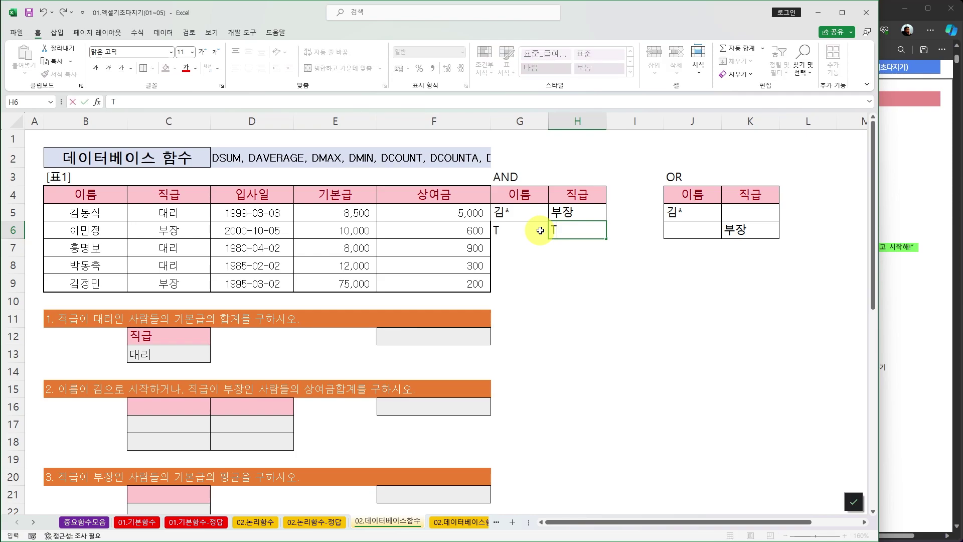
key(Tab)
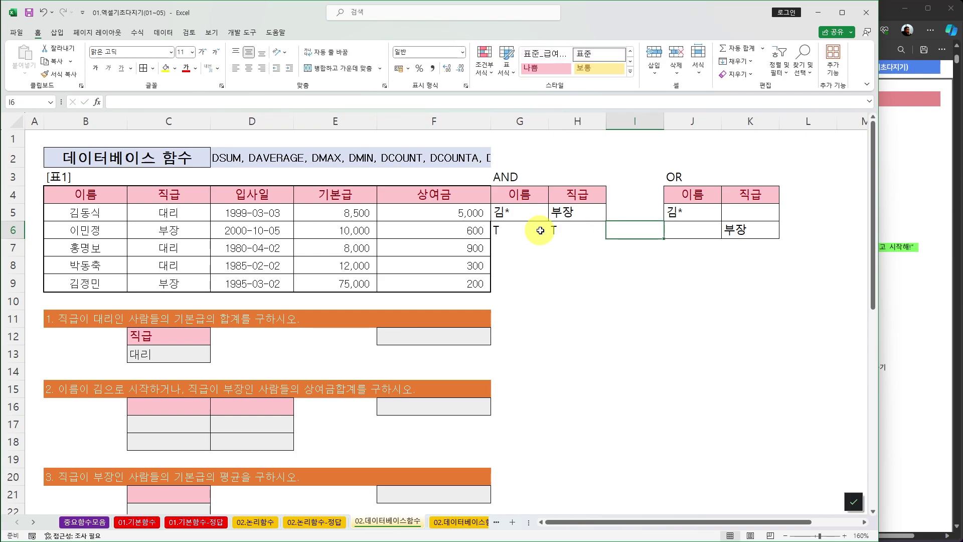
text(T)
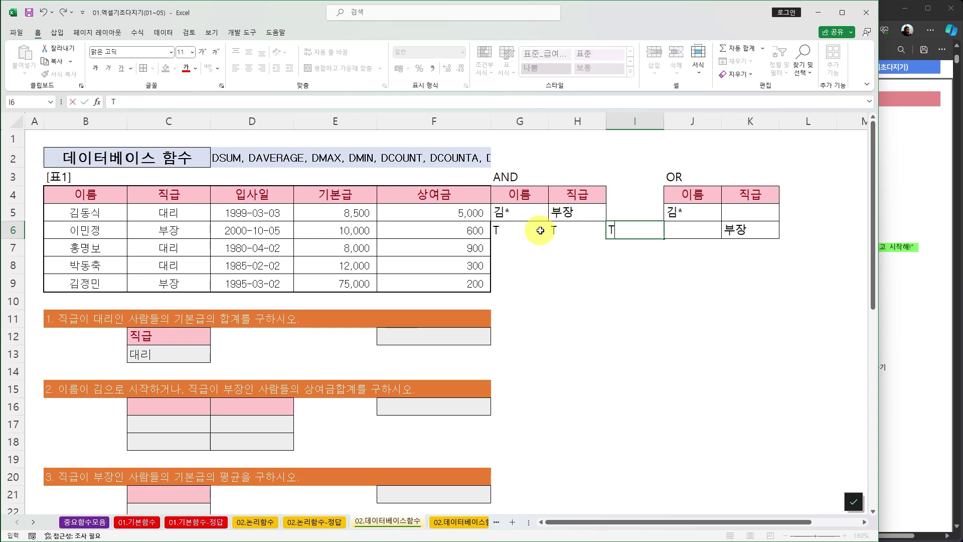
key(Return)
- Start the second truth-table row beneath the AND criteria with T in G7
key(Left)
key(Left)
text(T)
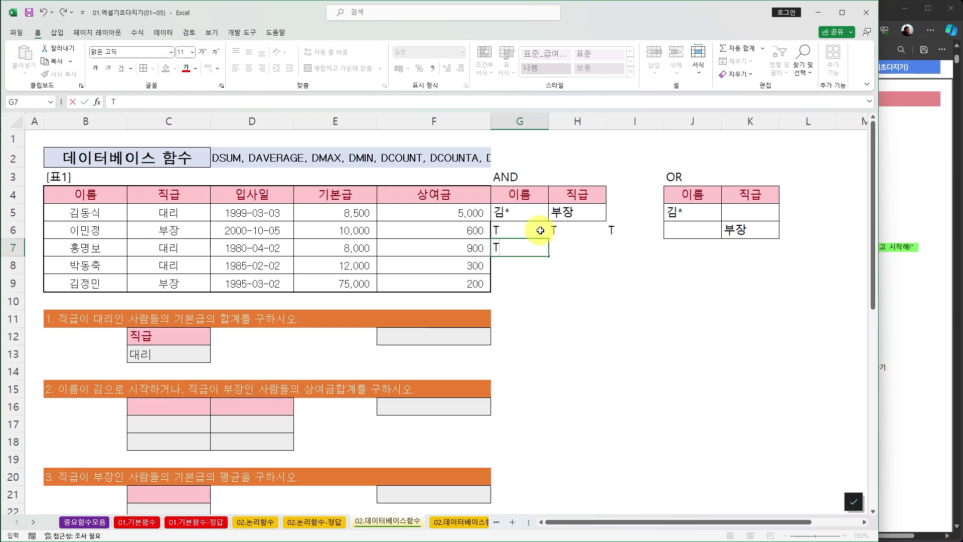
key(Right)
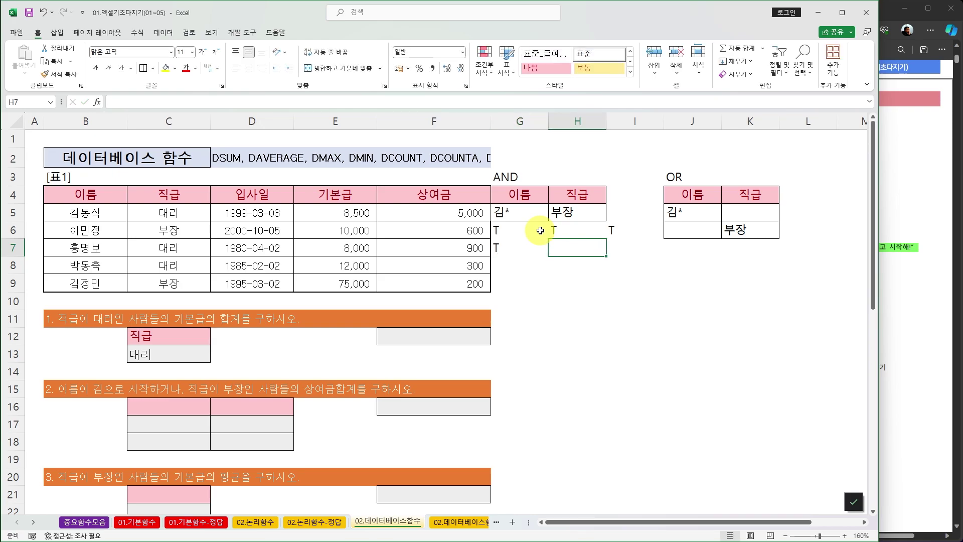
- Complete row 7 of the AND truth table with F in H7 and F in I7
text(F)
key(Right)
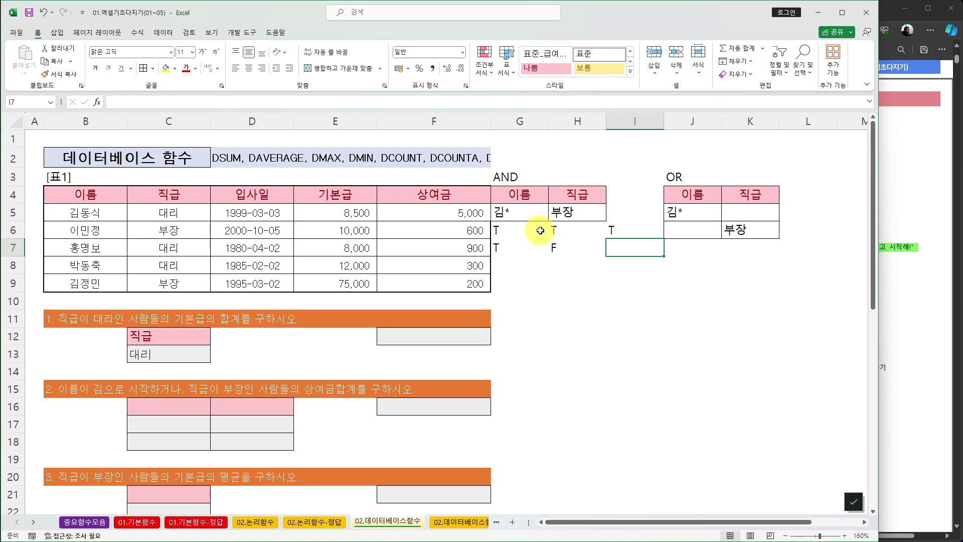
text(F)
key(Return)
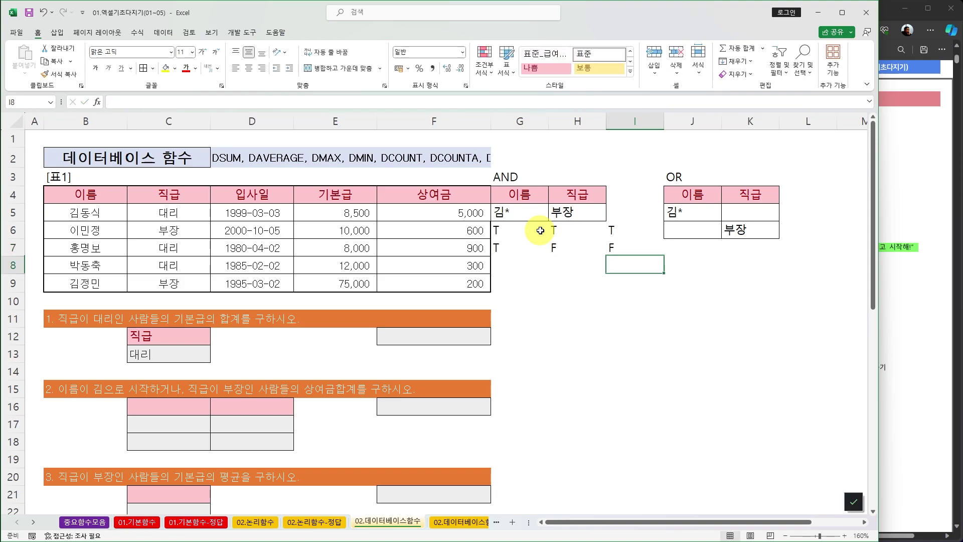
- Fill row 8 of the AND truth table with F, T and F in G8:I8
key(Left)
key(Left)
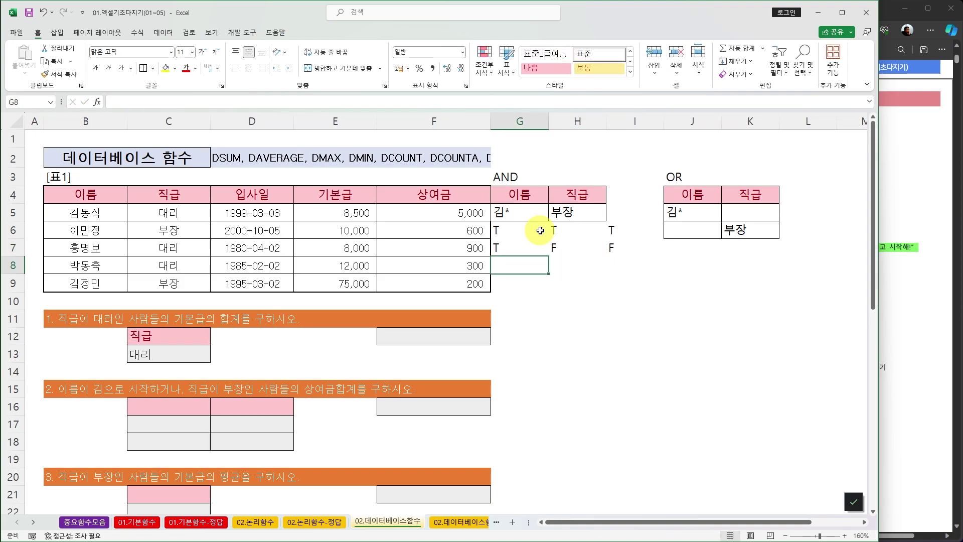
text(F)
key(Right)
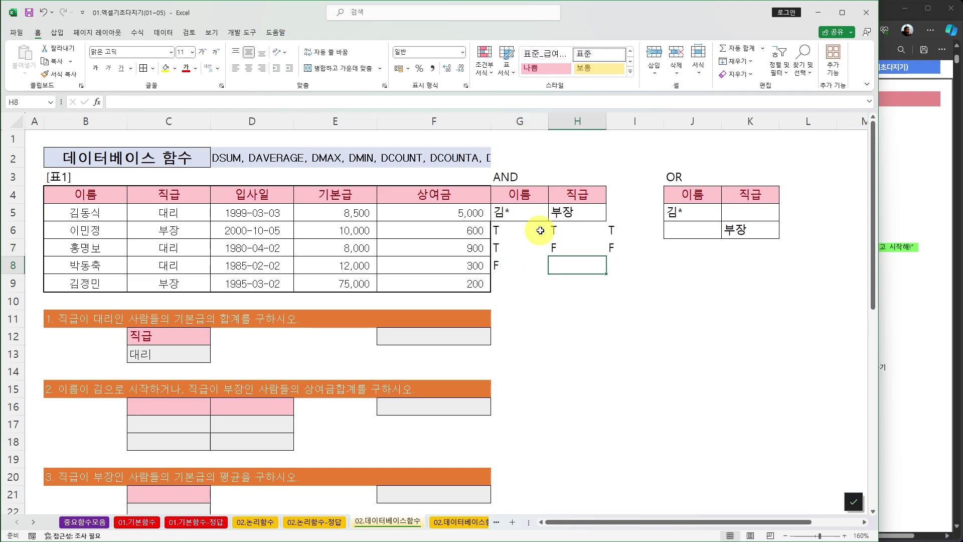
text(T)
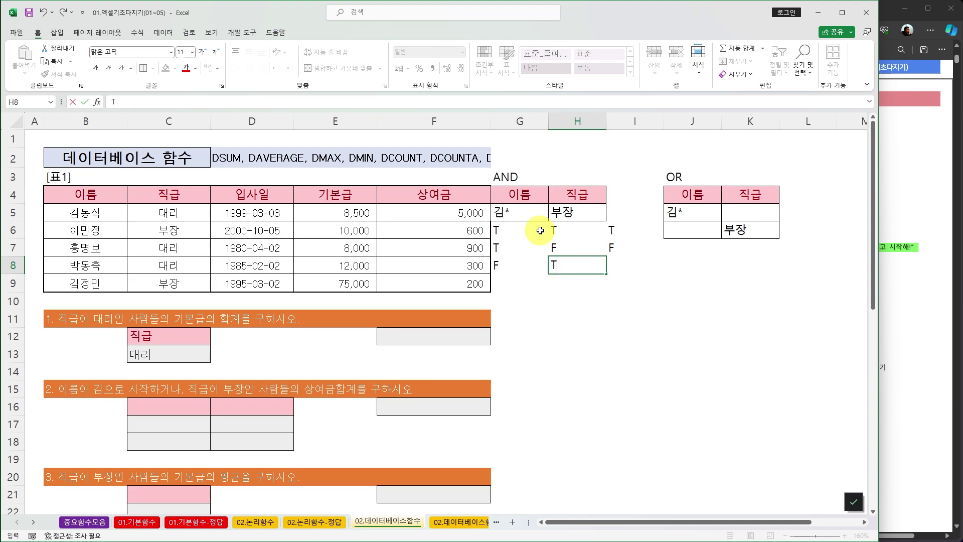
key(Right)
text(F)
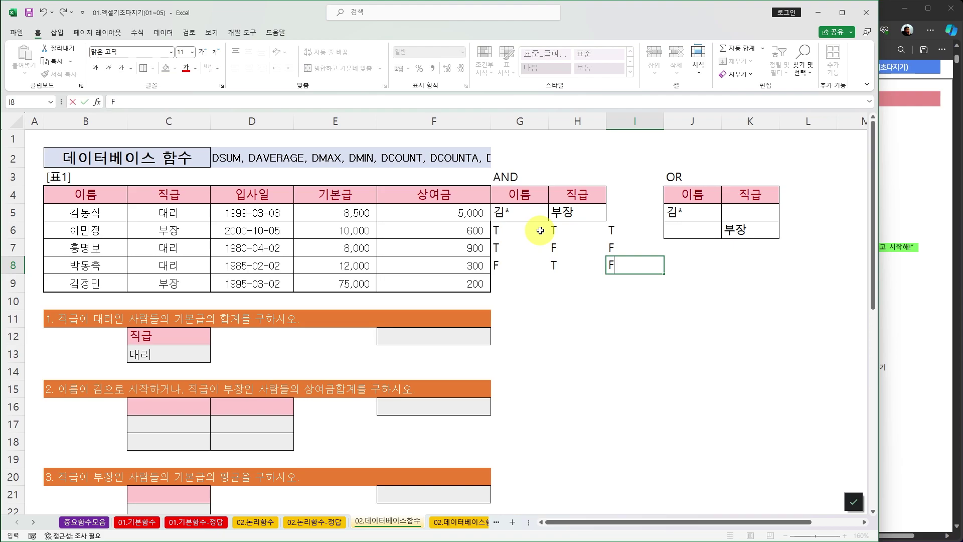
key(Return)
- Fill row 9 of the AND truth table with F, F and F in G9:I9
text(F)
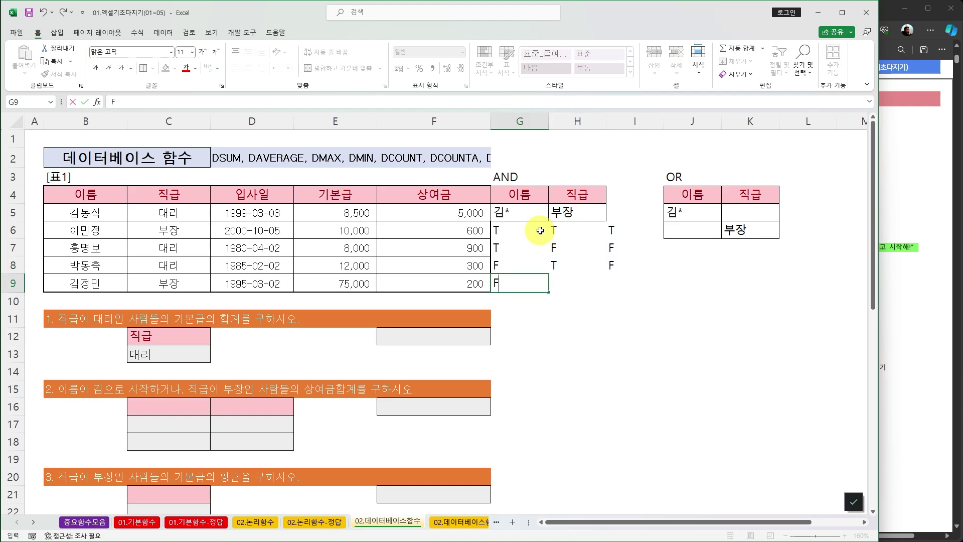
key(Right)
text(F)
key(Right)
text(F)
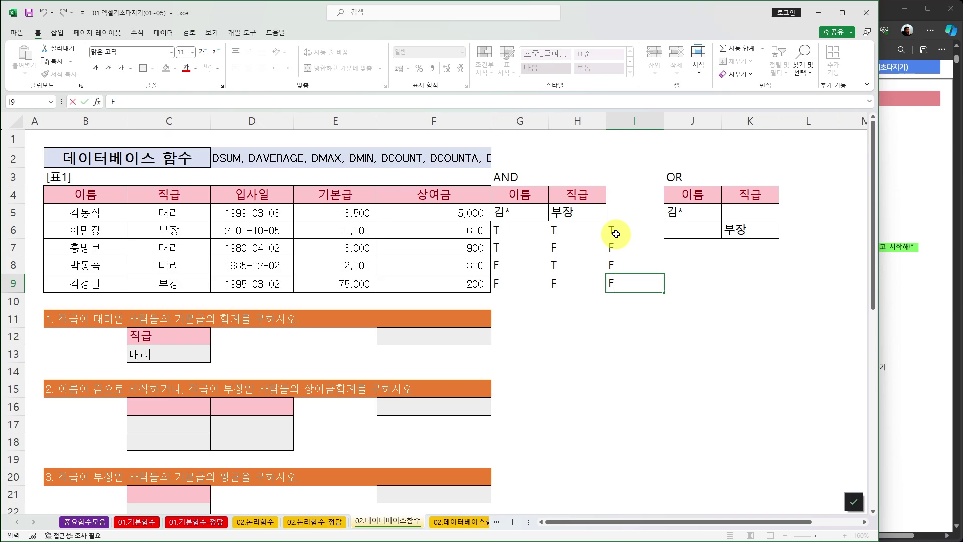
- Start the OR truth table below its criteria with T, F and T in J7:L7
click(702, 250)
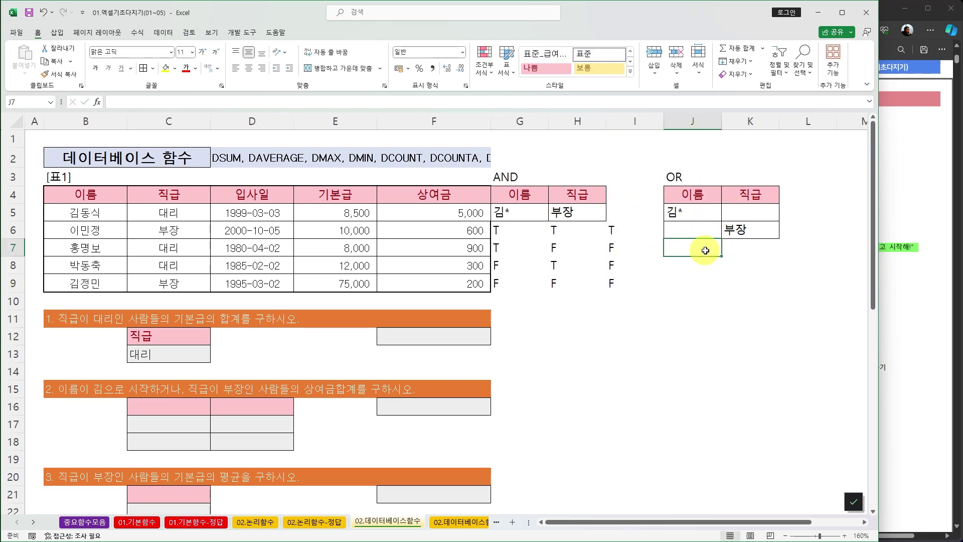
text(T)
key(Tab)
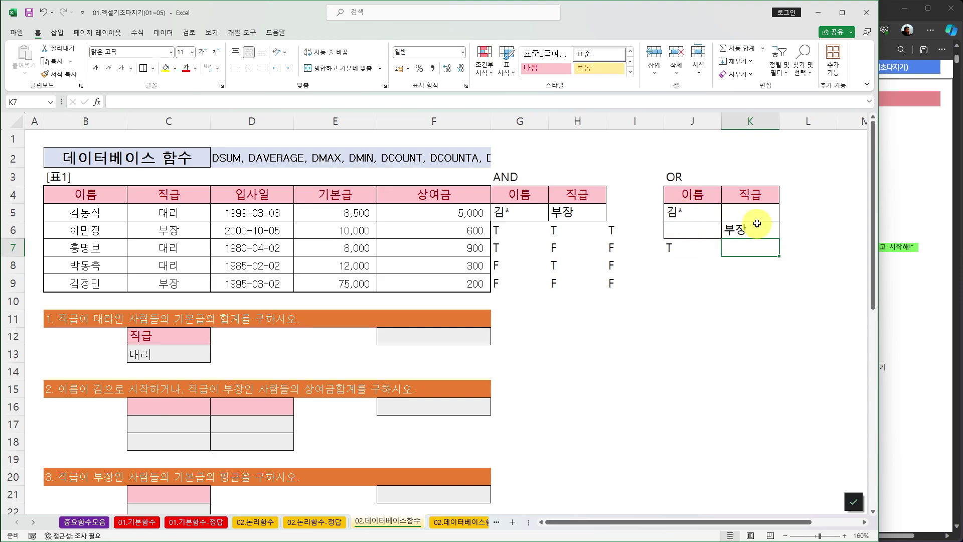
text(F)
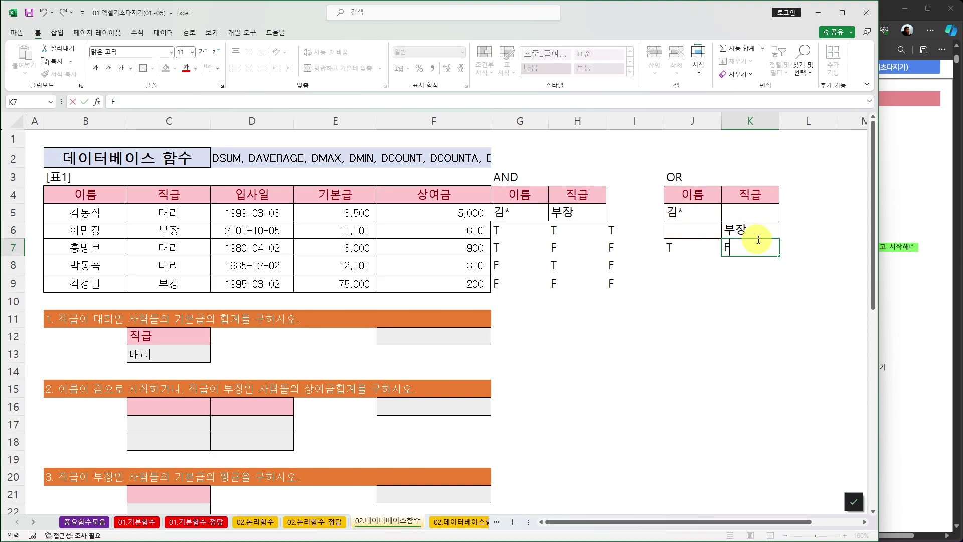
key(Tab)
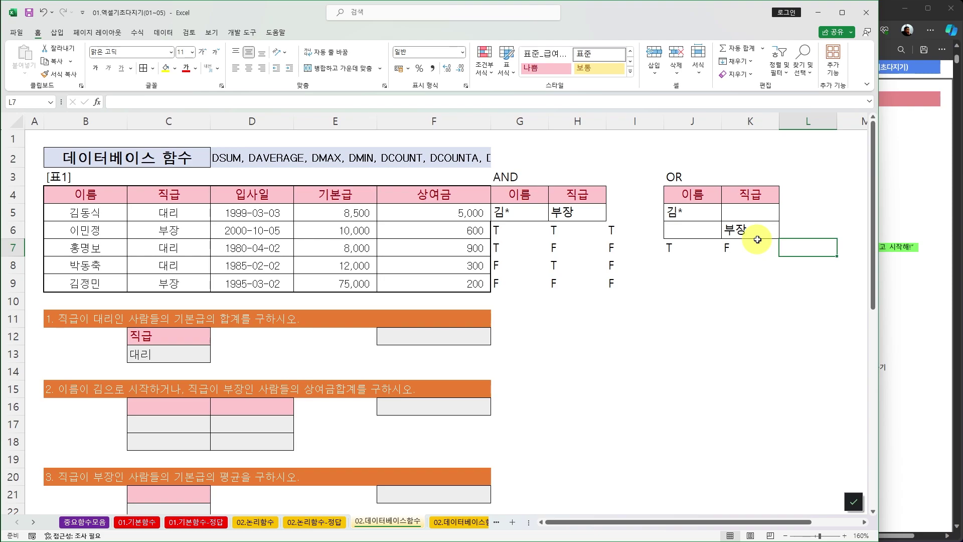
text(T)
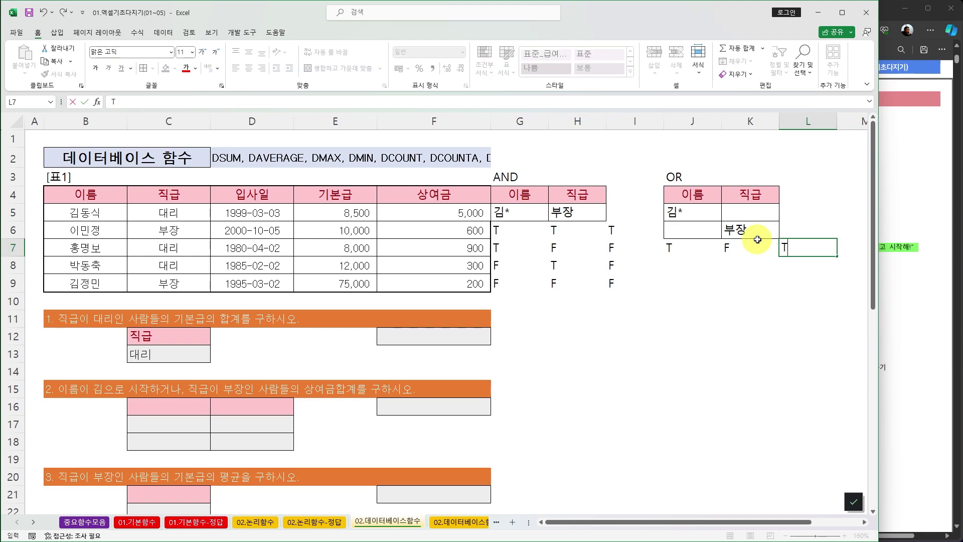
key(Return)
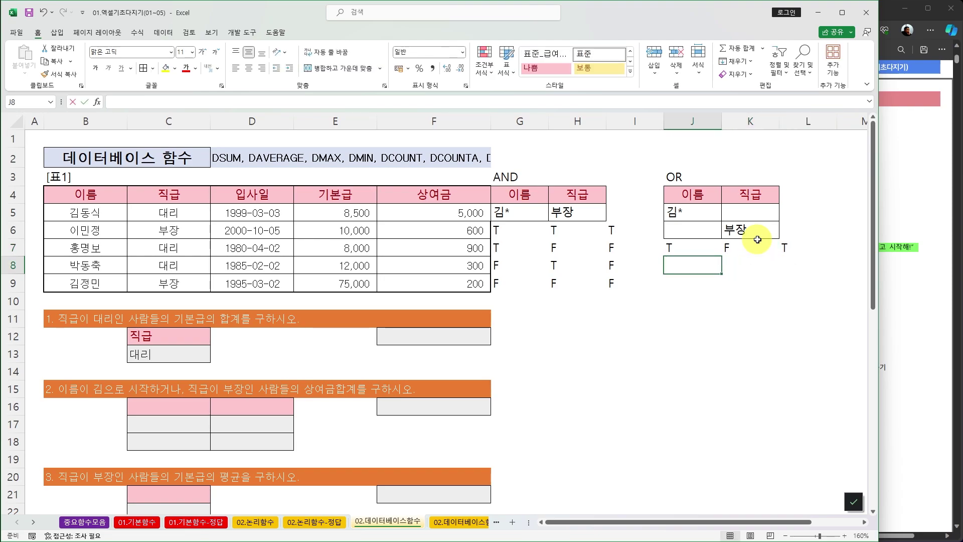
- Fill row 8 of the OR truth table with F, T and T in J8:L8
text(F)
key(Tab)
text(T)
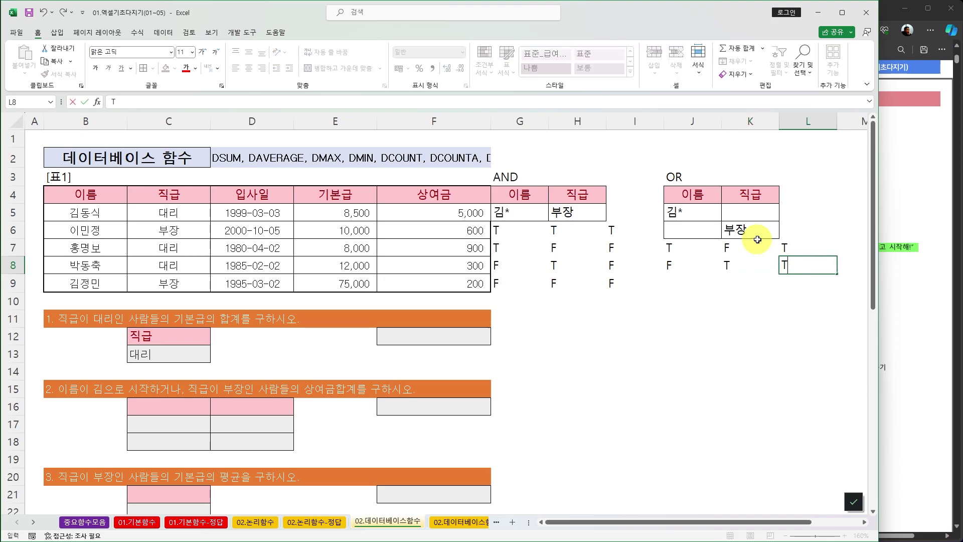
key(Return)
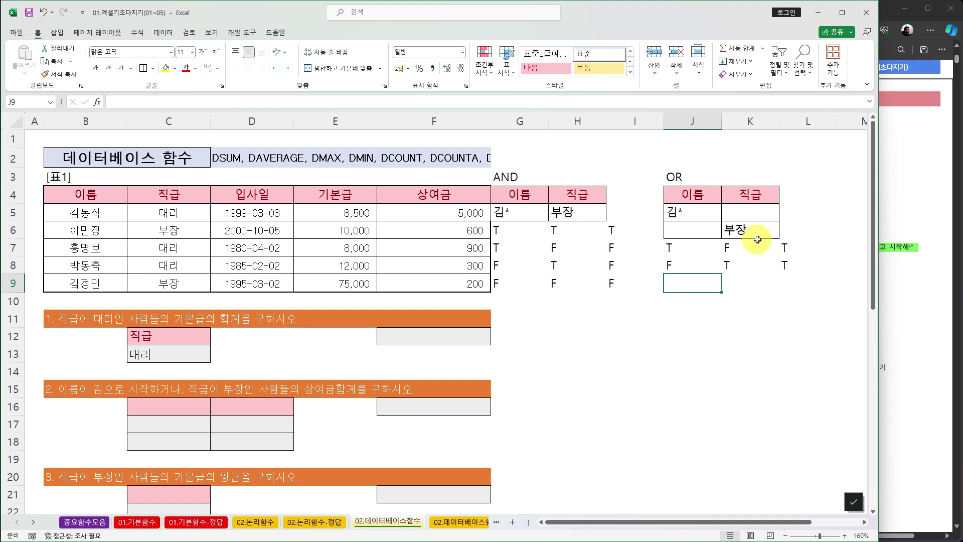
- Fill row 9 of the OR truth table with T, T and T in J9:L9
text(T)
key(Tab)
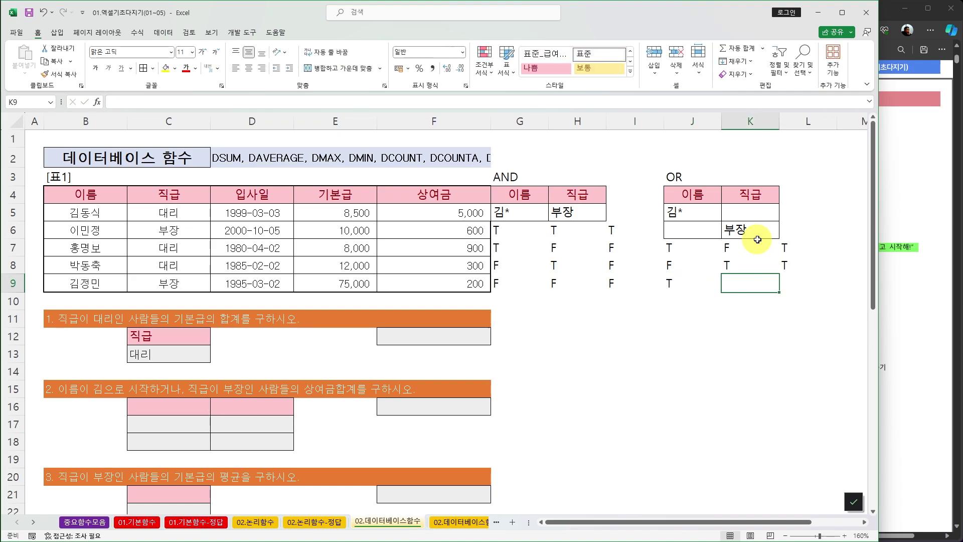
text(T)
key(Tab)
text(T)
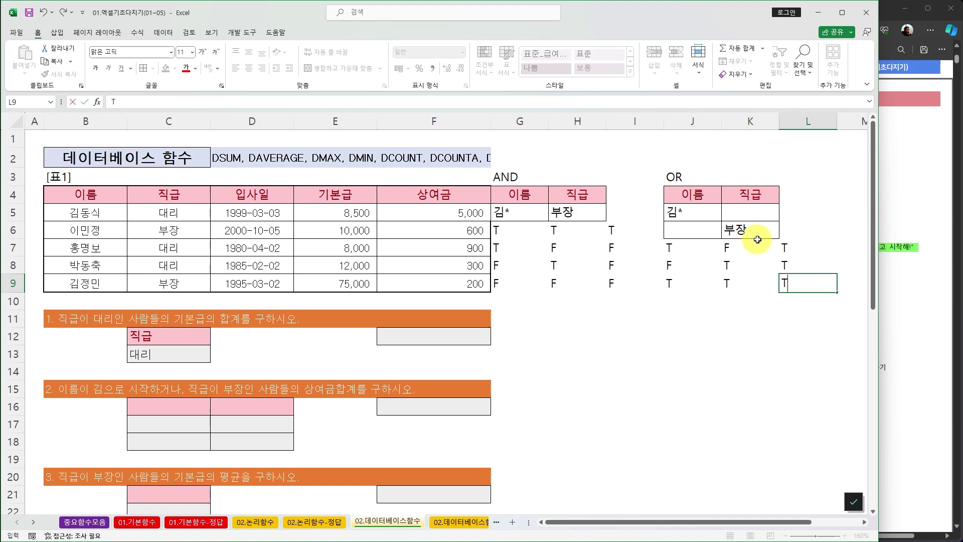
key(Return)
- Fill row 10 of the OR truth table with F, F and F in J10:L10
text(F)
key(Tab)
text(F)
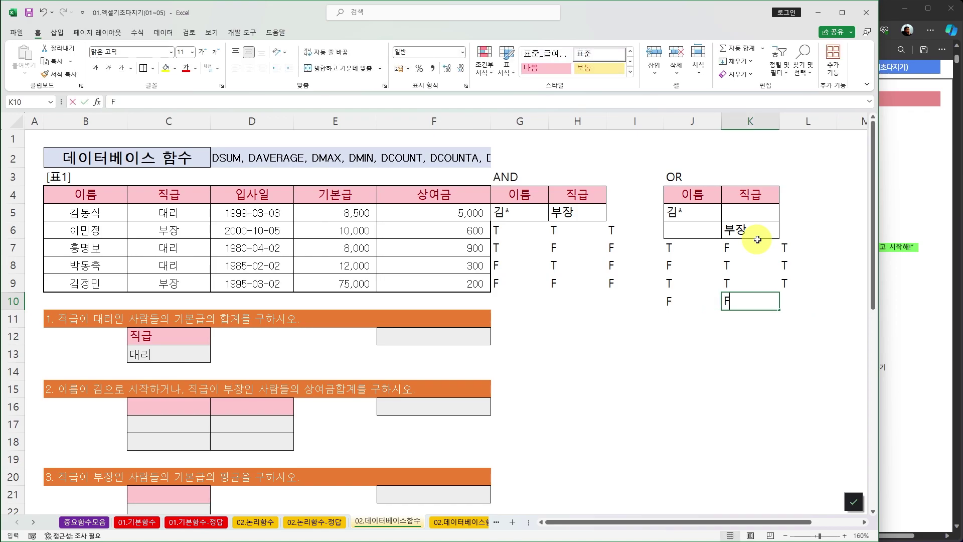
key(Tab)
text(F)
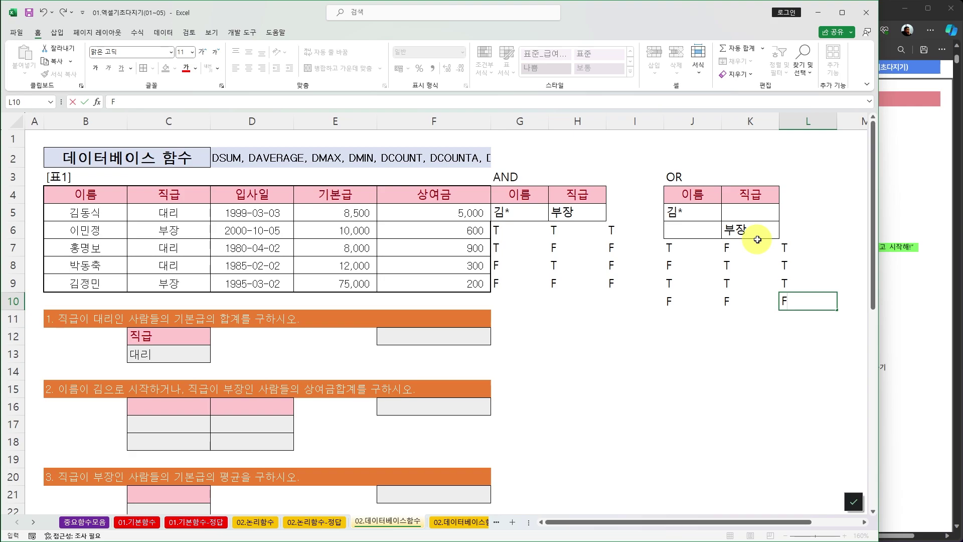
key(Return)
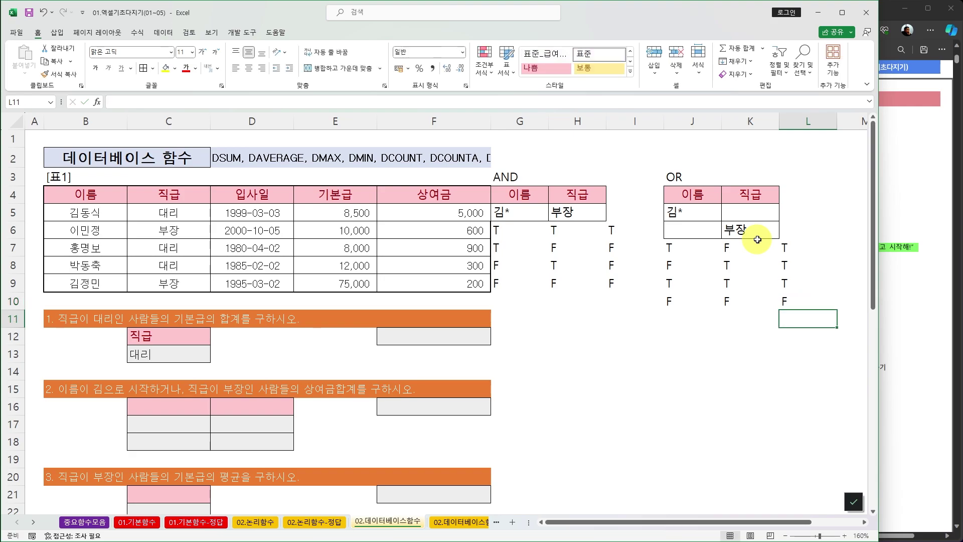
- Copy the AND criteria range G4:H5 and paste it transposed at G12
drag(692, 213, 731, 229)
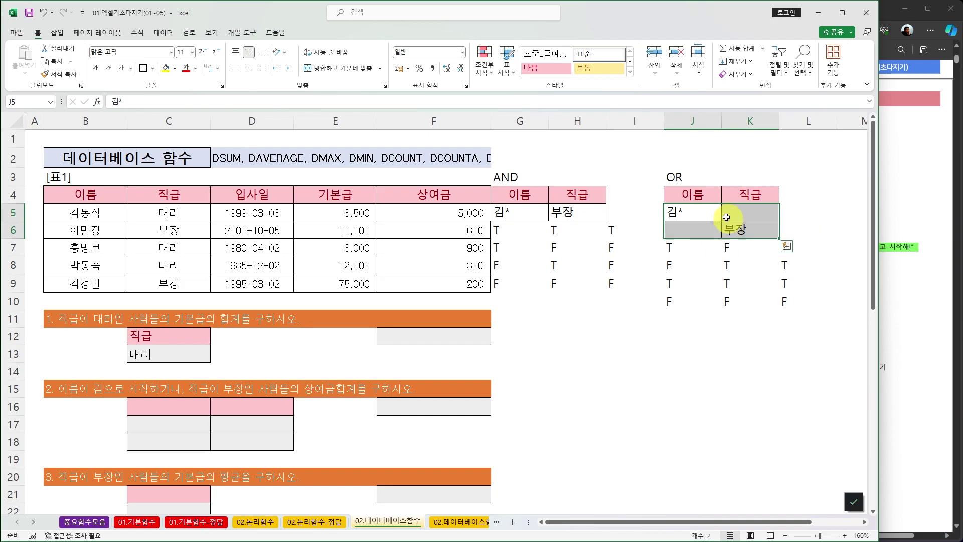
drag(522, 194, 576, 211)
key(ctrl+c)
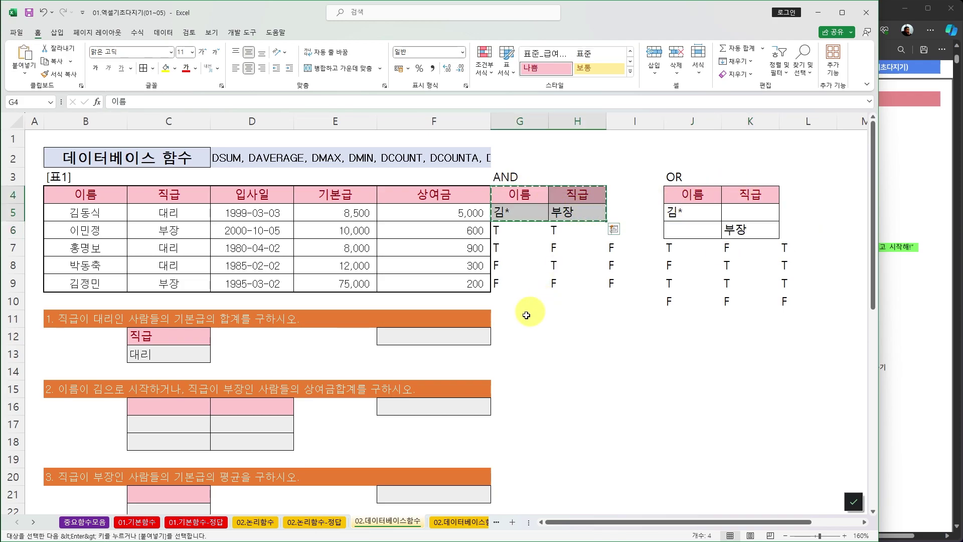
click(524, 339)
click(25, 73)
click(56, 120)
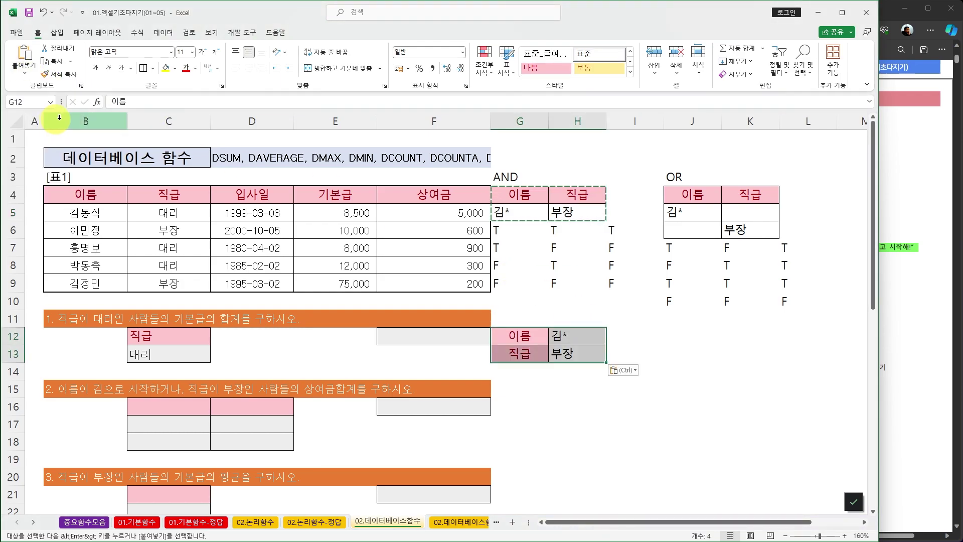
- Copy the OR criteria range J4:K6 and paste it transposed at J12
drag(700, 198, 762, 232)
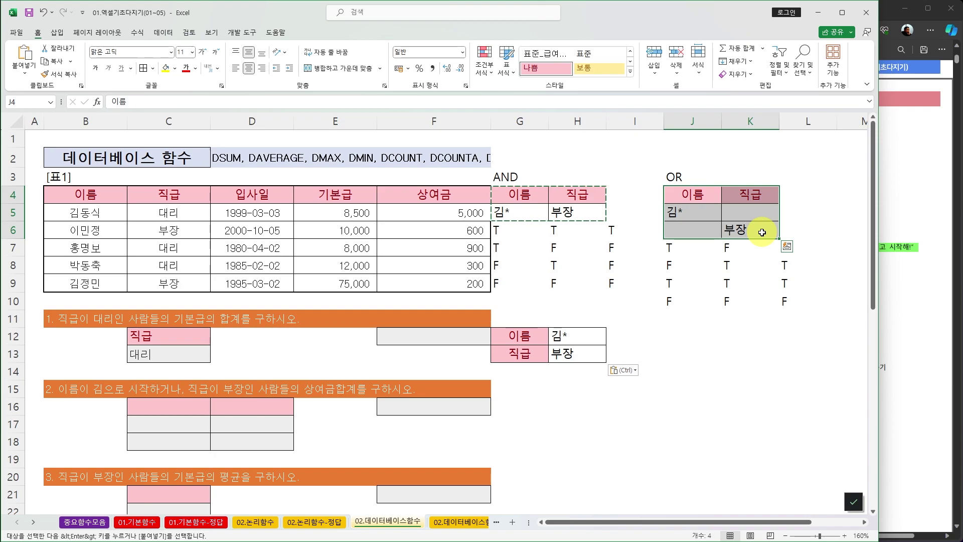
key(ctrl+c)
click(679, 331)
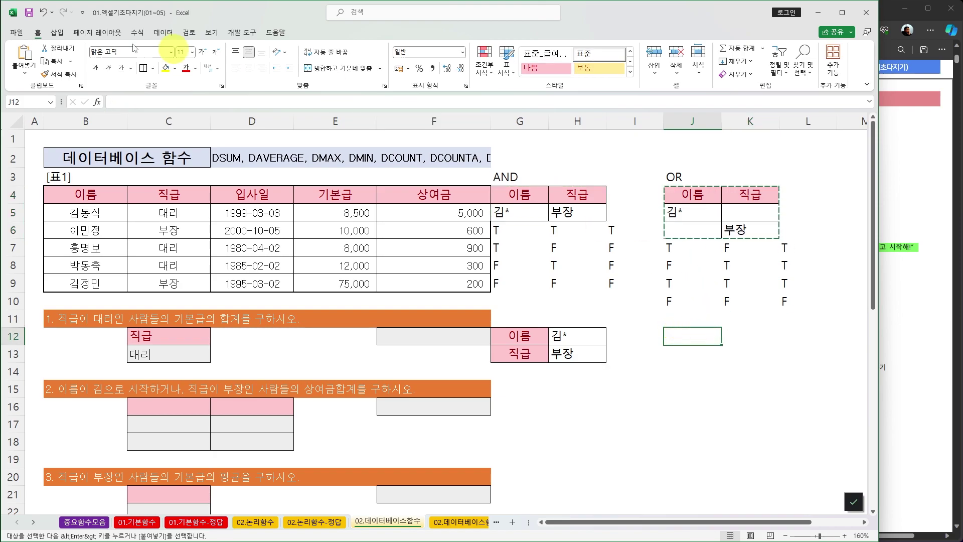
click(33, 75)
click(54, 118)
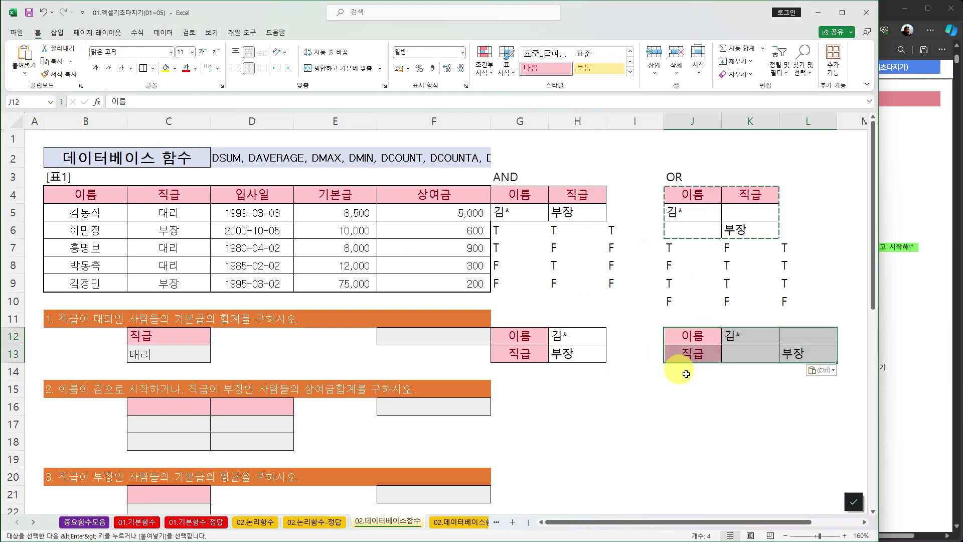
click(733, 394)
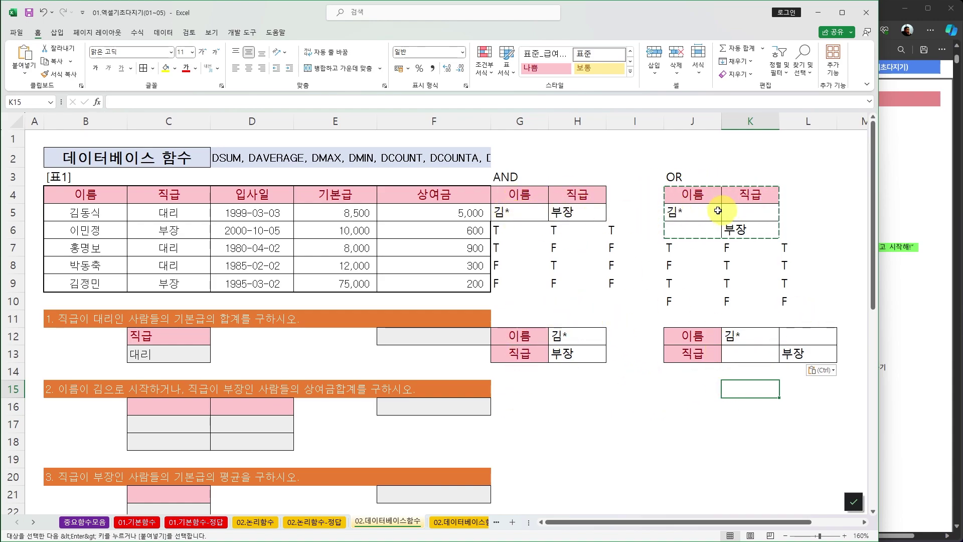
- Enter the wildcard note "* / ?" in cell H15
click(577, 387)
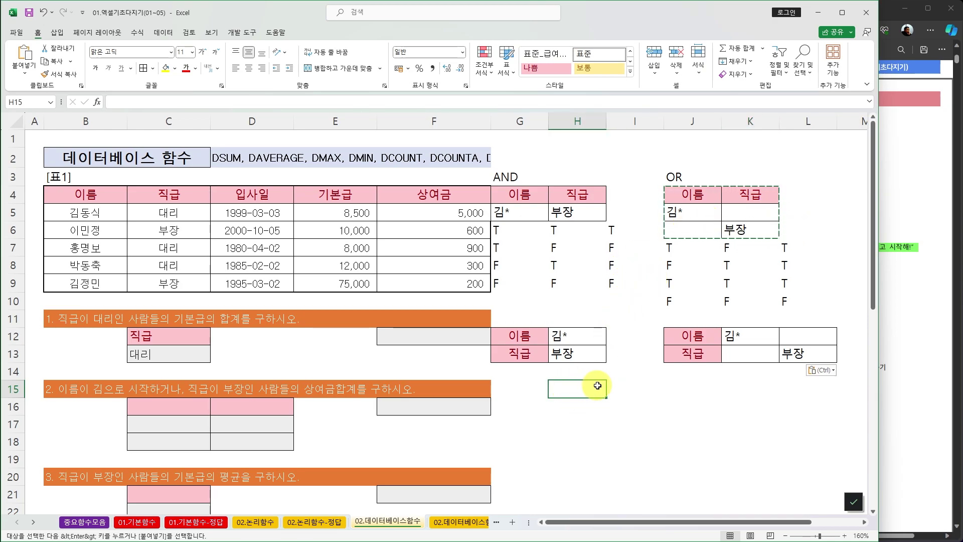
text(*)
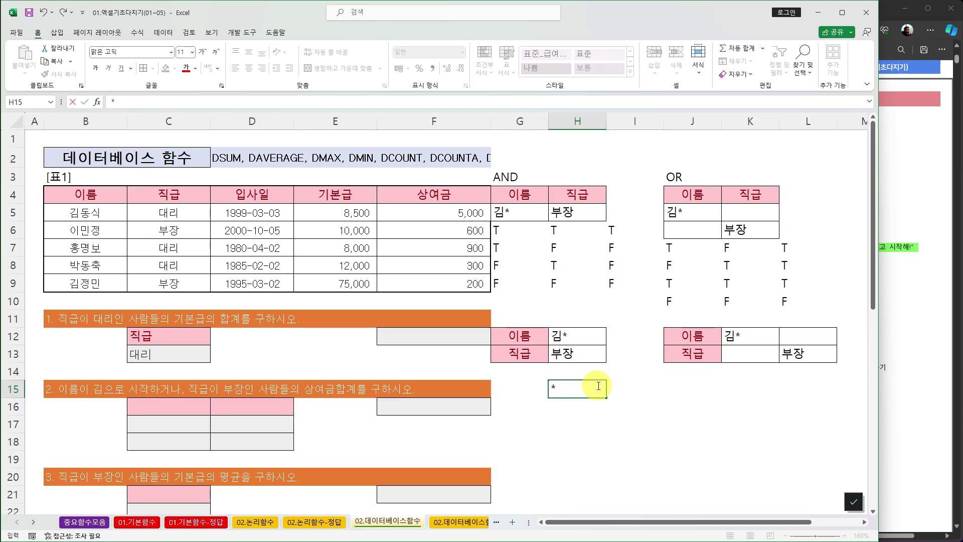
text( / ?)
key(Return)
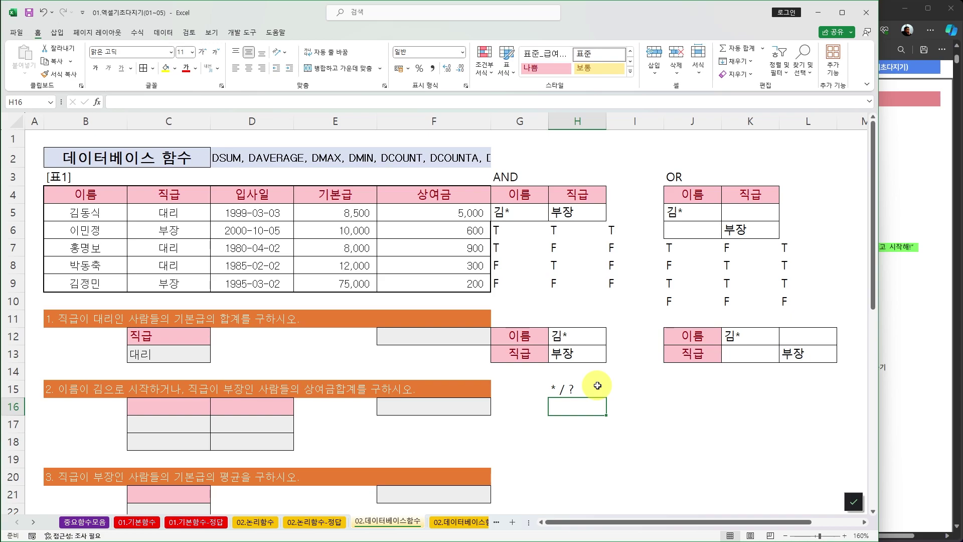
- Enter the wildcard example 김?? in cell H16
text(김)
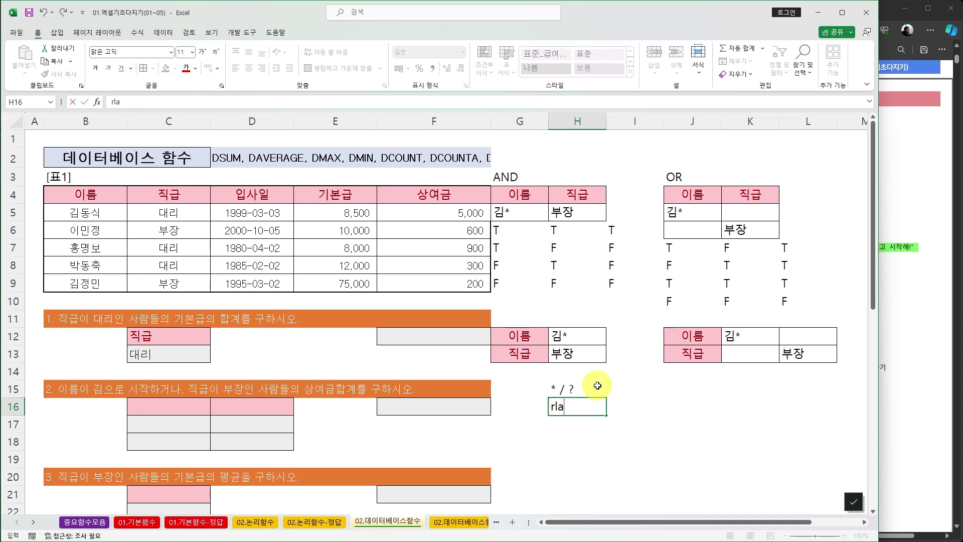
text(김?)
key(Return)
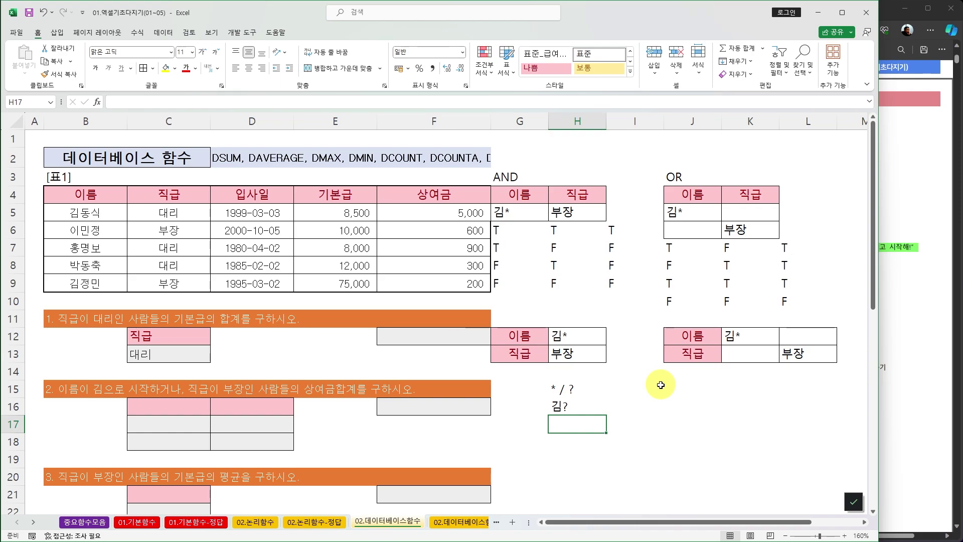
double_click(568, 406)
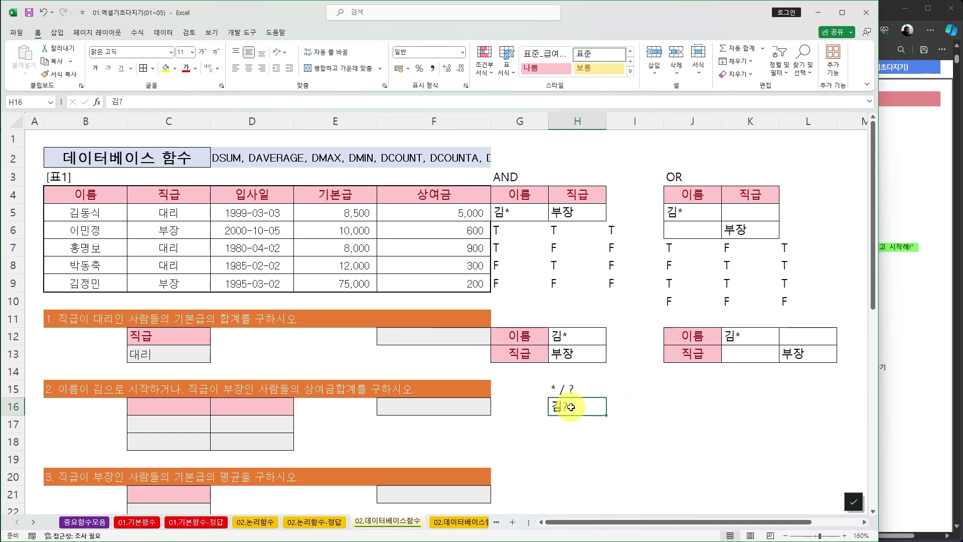
text(?)
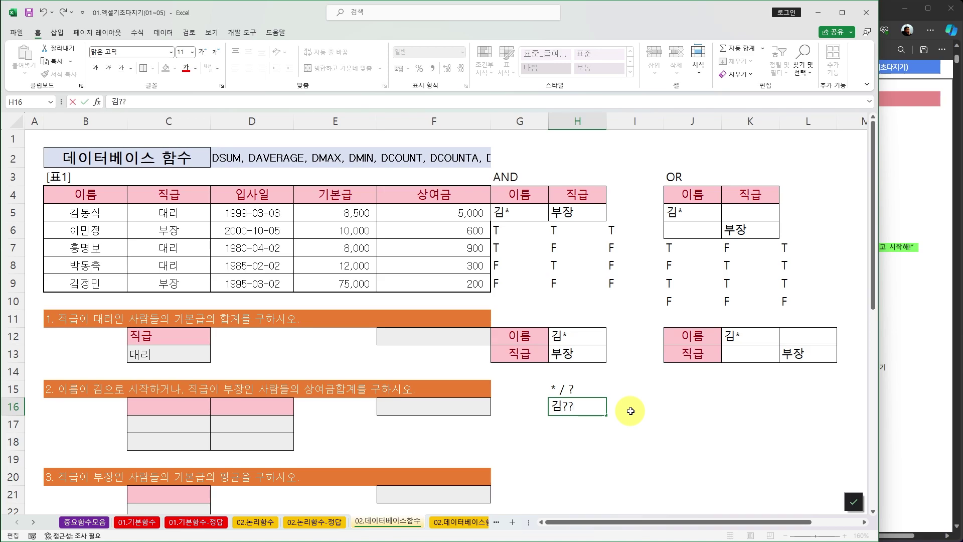
- Enter the wildcard examples 김** in I16 and *김* in J16
click(630, 411)
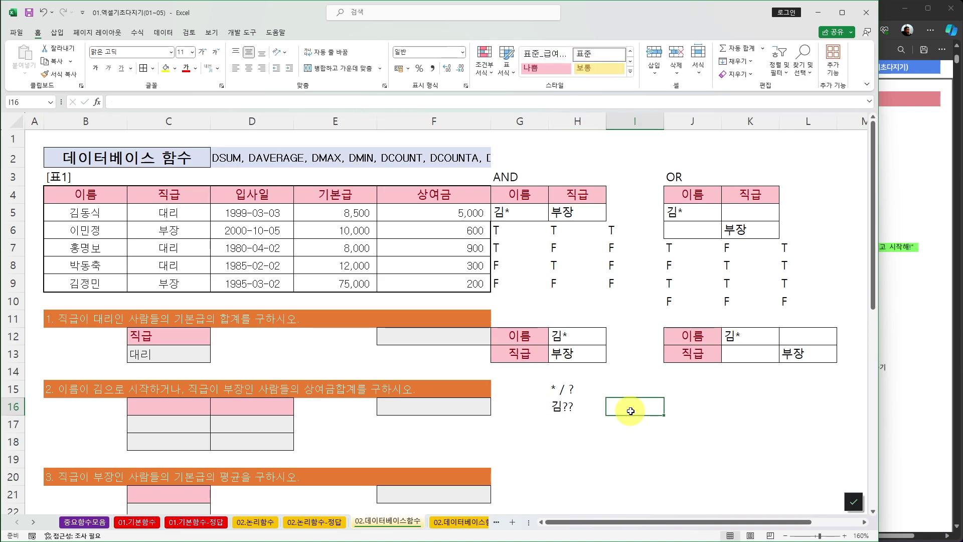
text(김**)
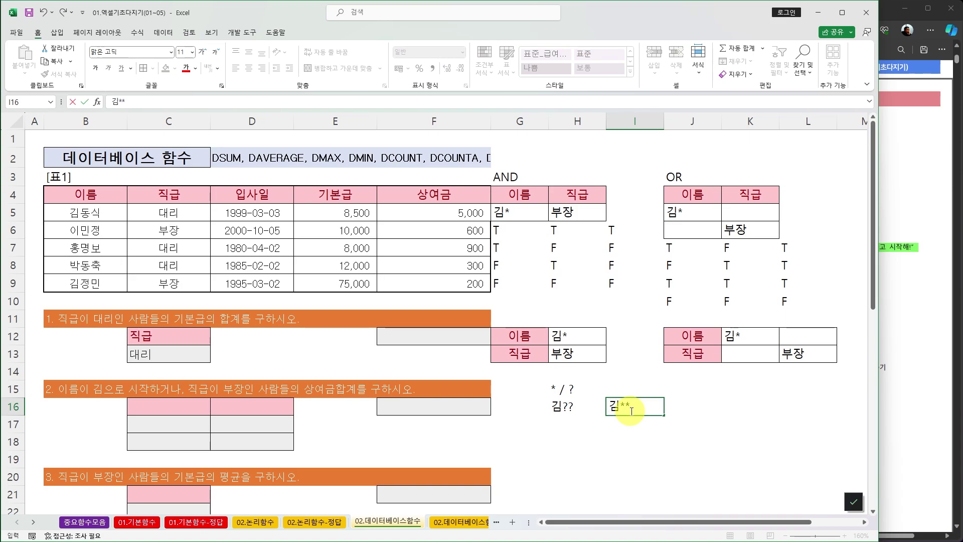
key(Tab)
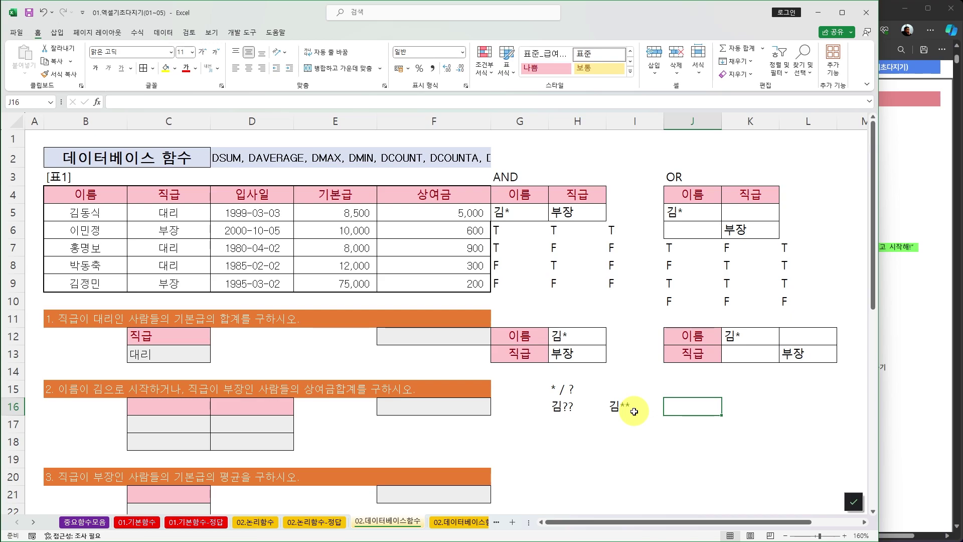
text(*김*)
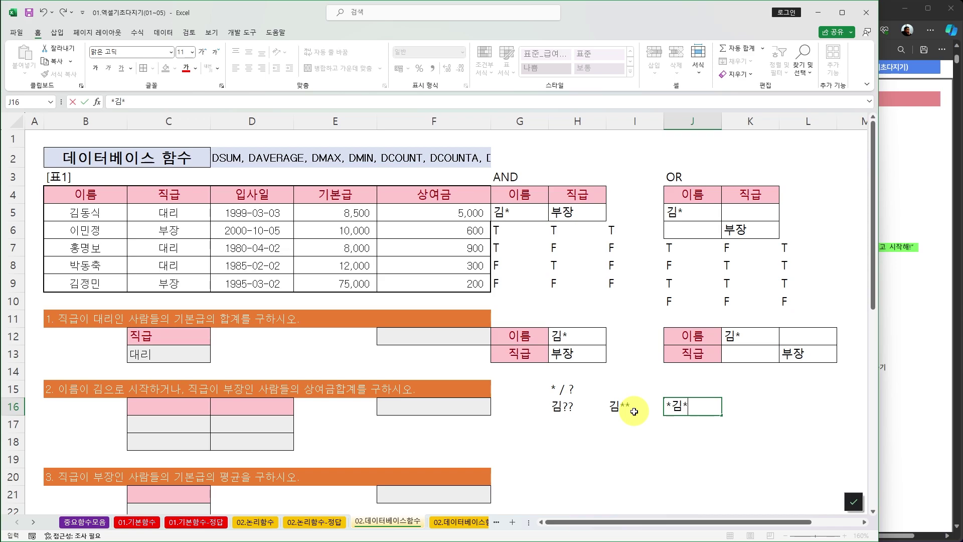
key(Return)
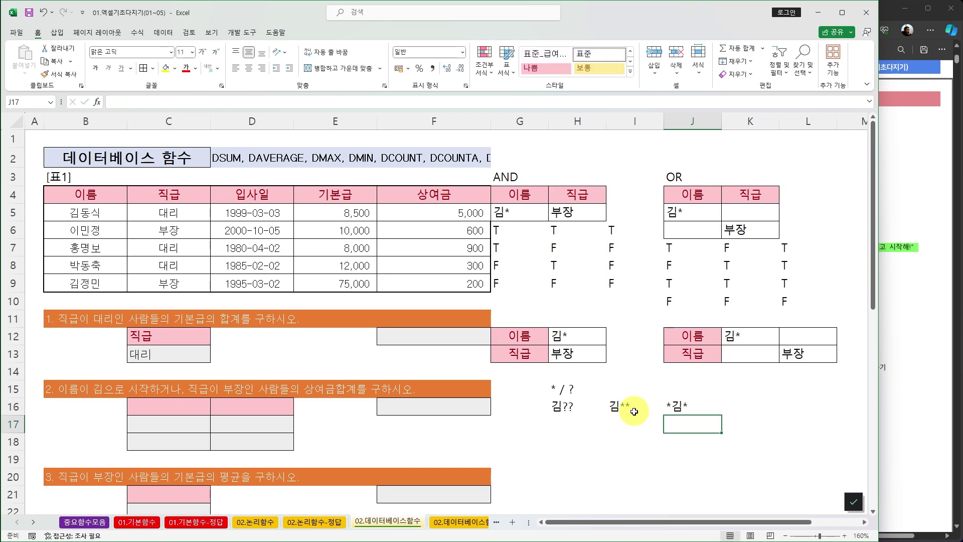
click(680, 405)
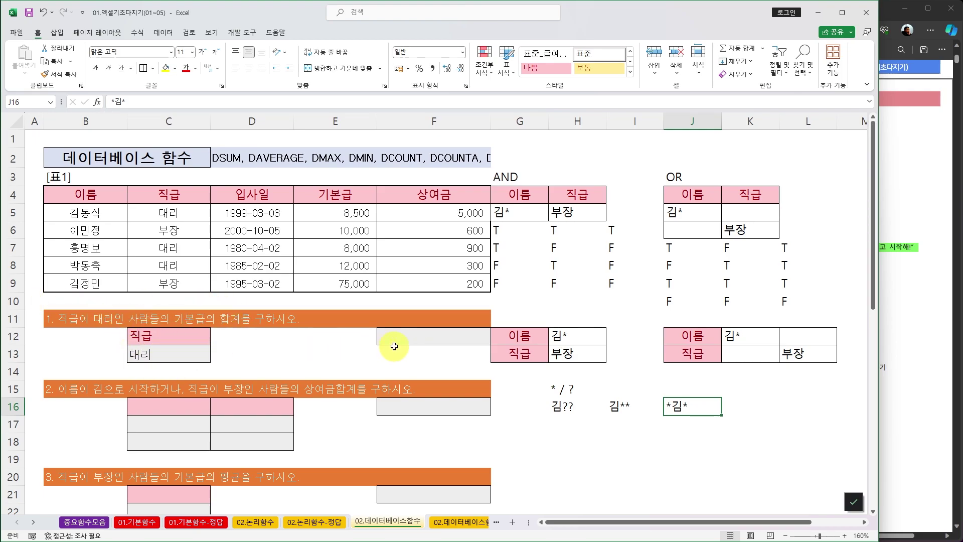
- Start a DSUM formula in F12 with the employee table B4:F9, including its headers, as the database
click(384, 334)
text(=d)
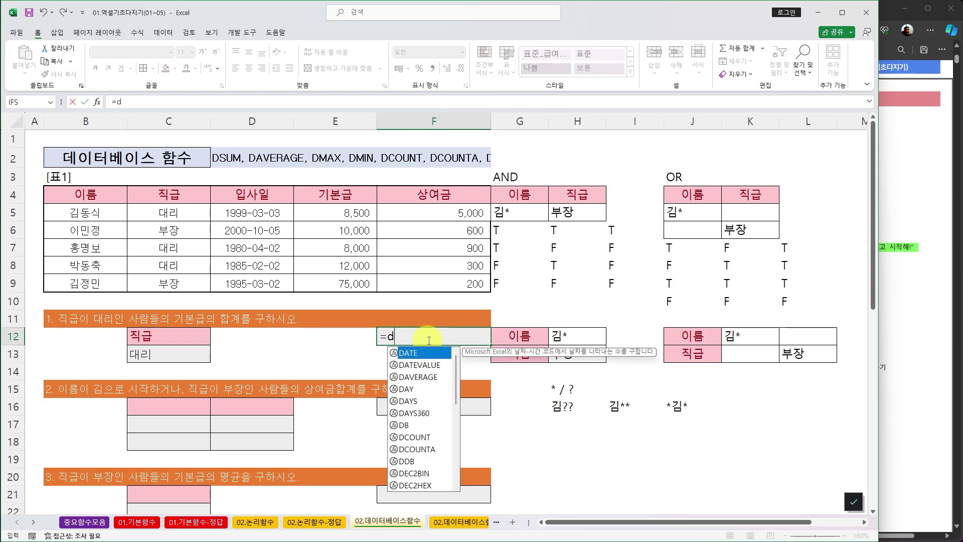
text(sum)
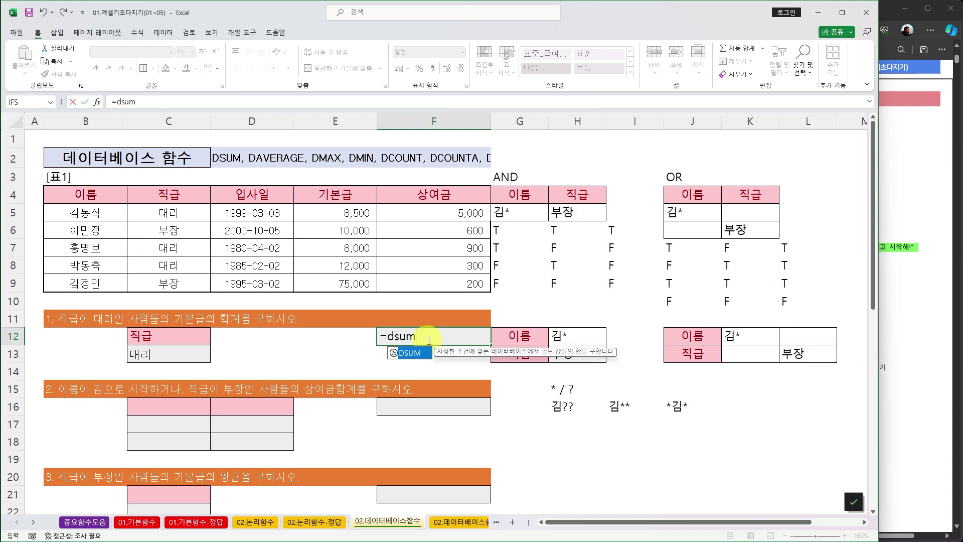
key(Tab)
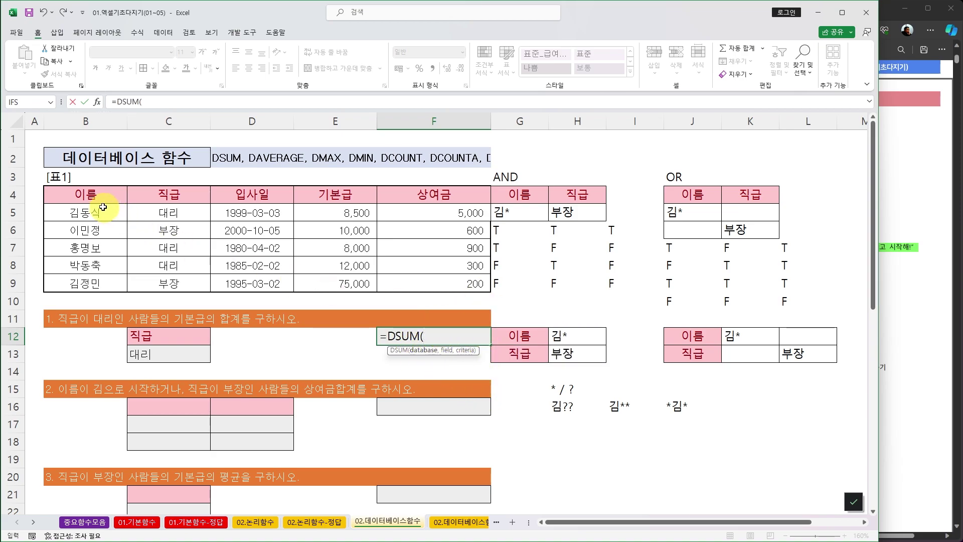
drag(91, 195, 452, 281)
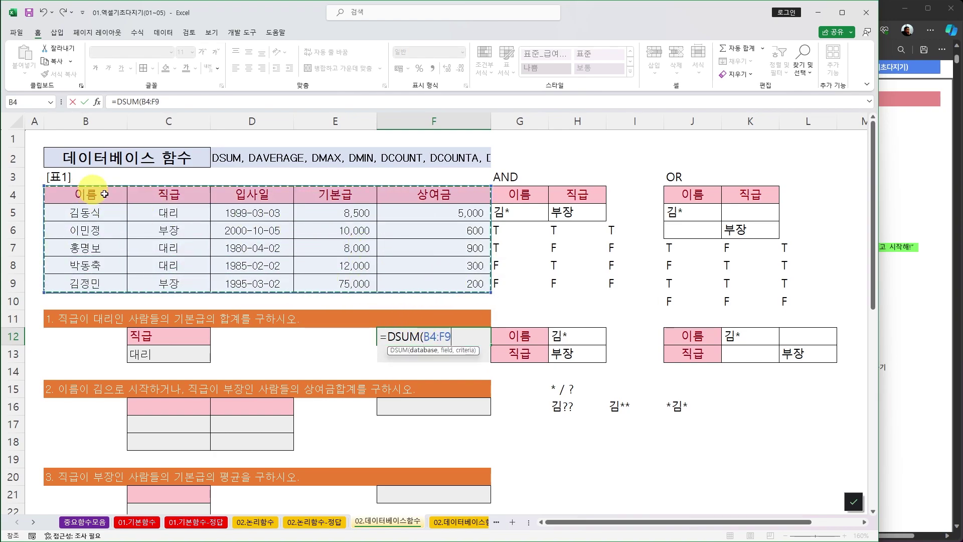
drag(76, 176, 473, 280)
drag(82, 200, 458, 283)
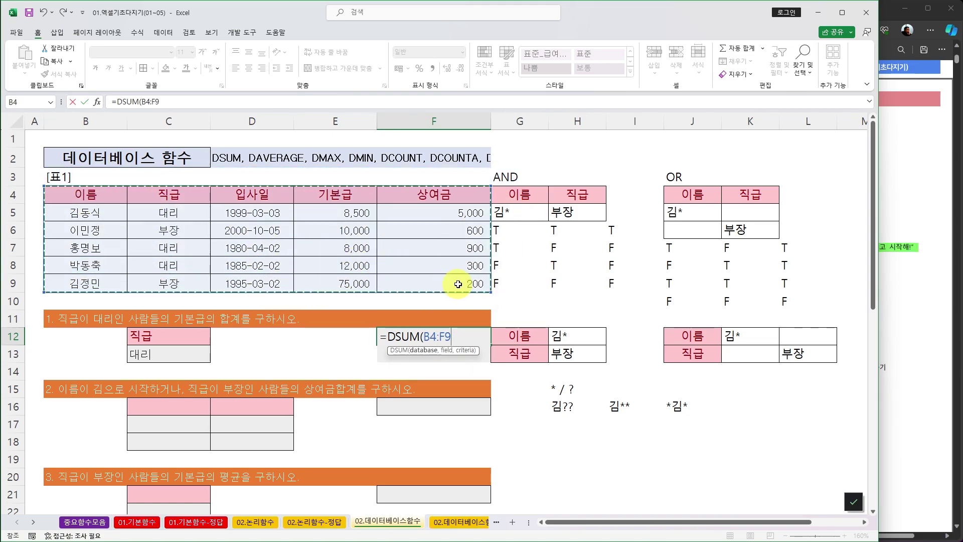
text(,)
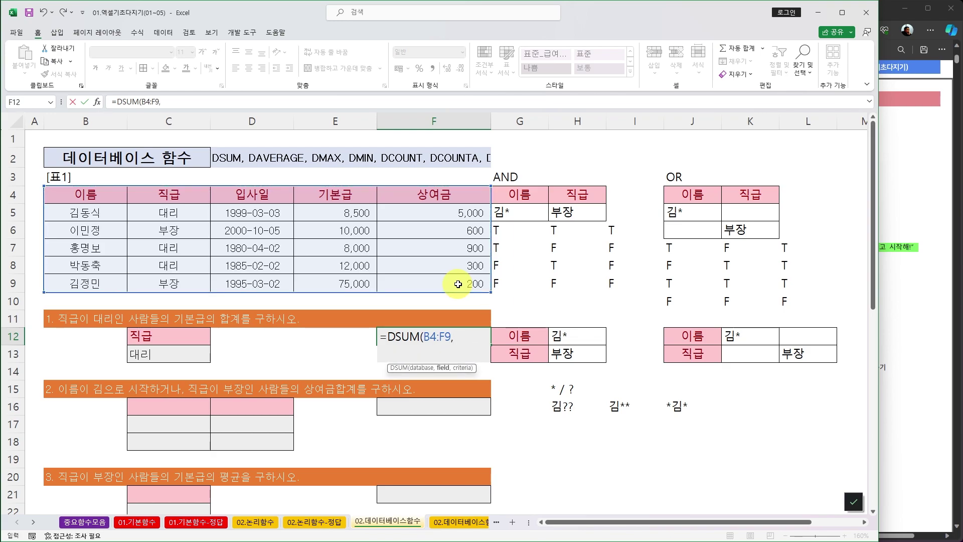
- Leave the DSUM field argument empty, set C12:C13 as the criteria range, and close the parenthesis
text(,)
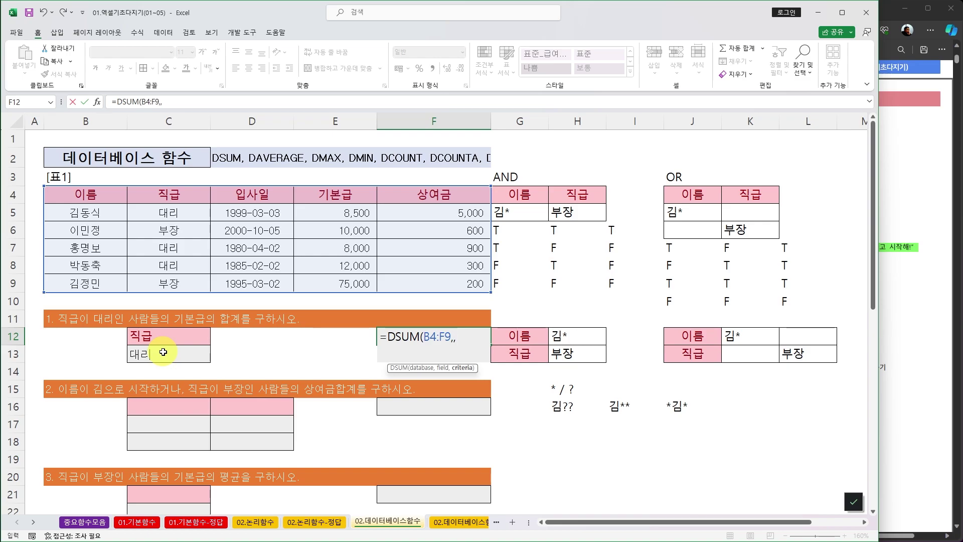
drag(161, 338, 161, 354)
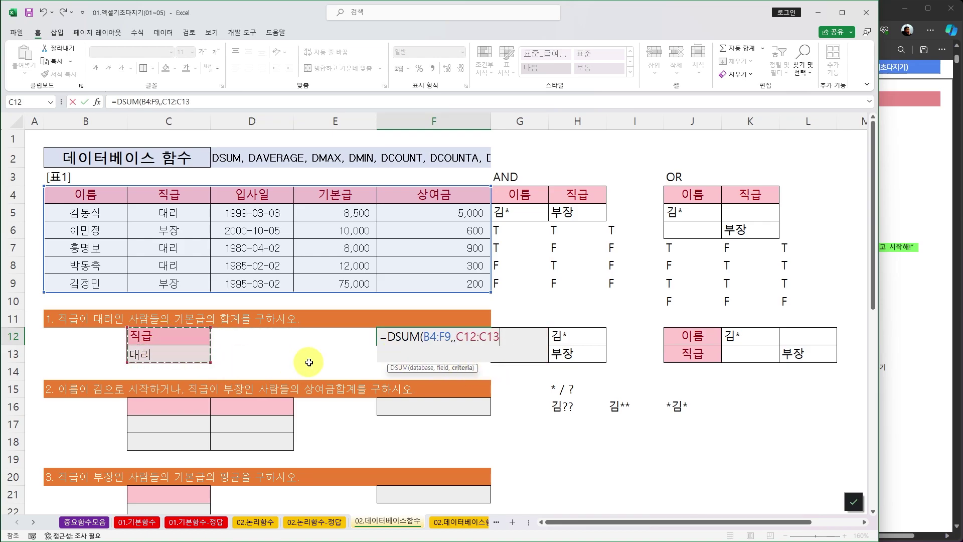
text())
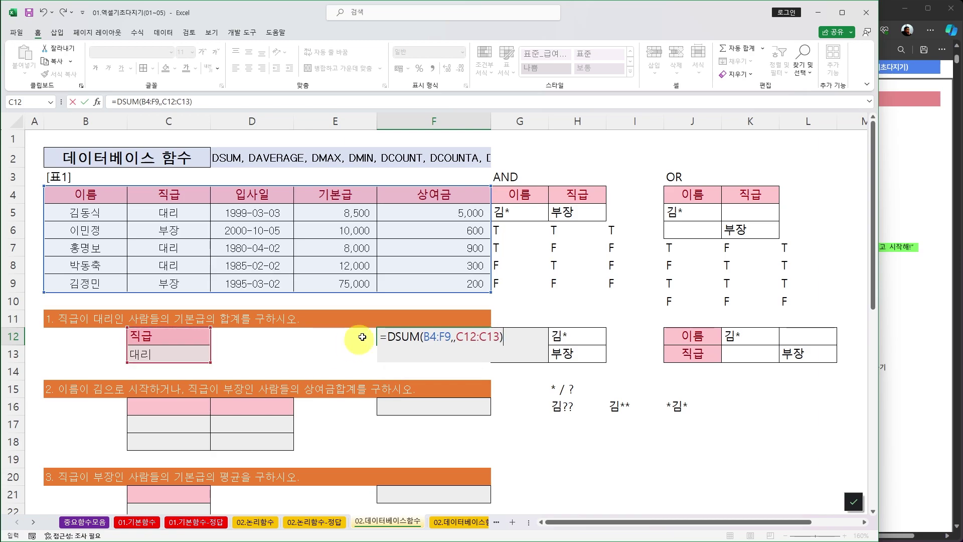
- Try the 기본급 header E4 and the ranges E5:E9 and E4:E9 as the DSUM field argument
click(453, 340)
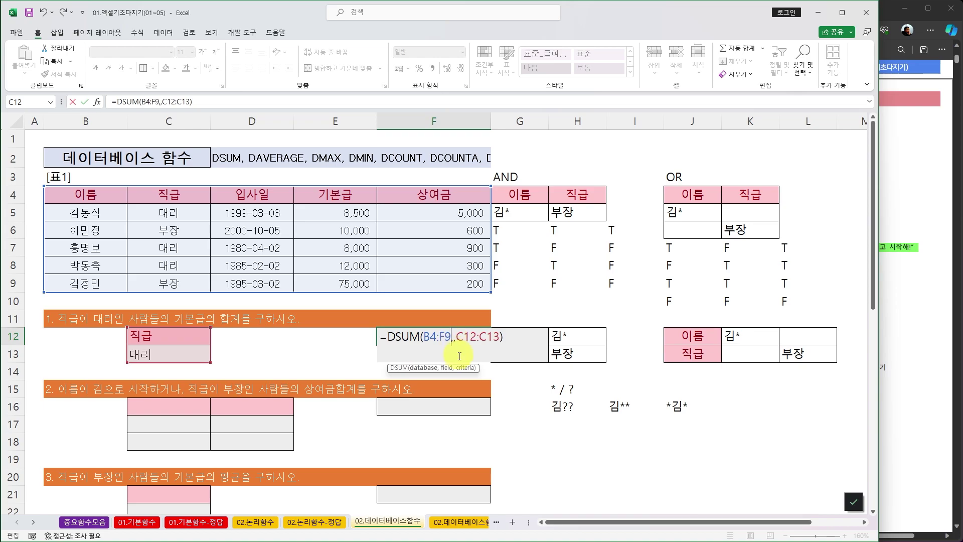
click(454, 338)
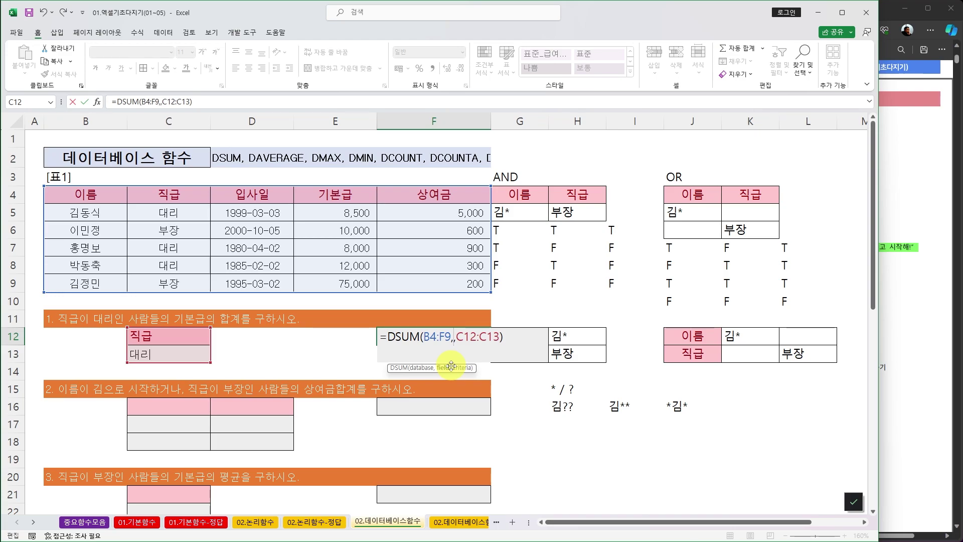
click(329, 195)
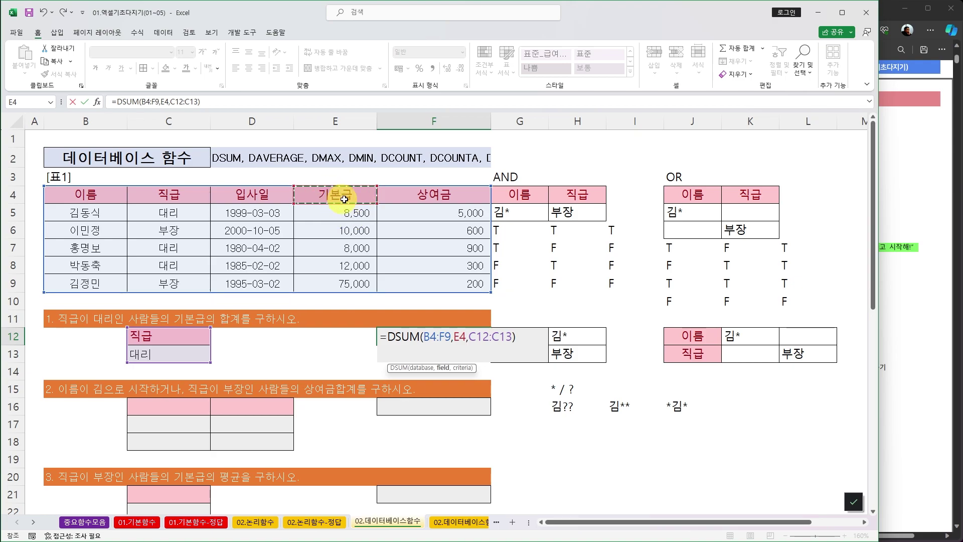
drag(334, 213, 336, 283)
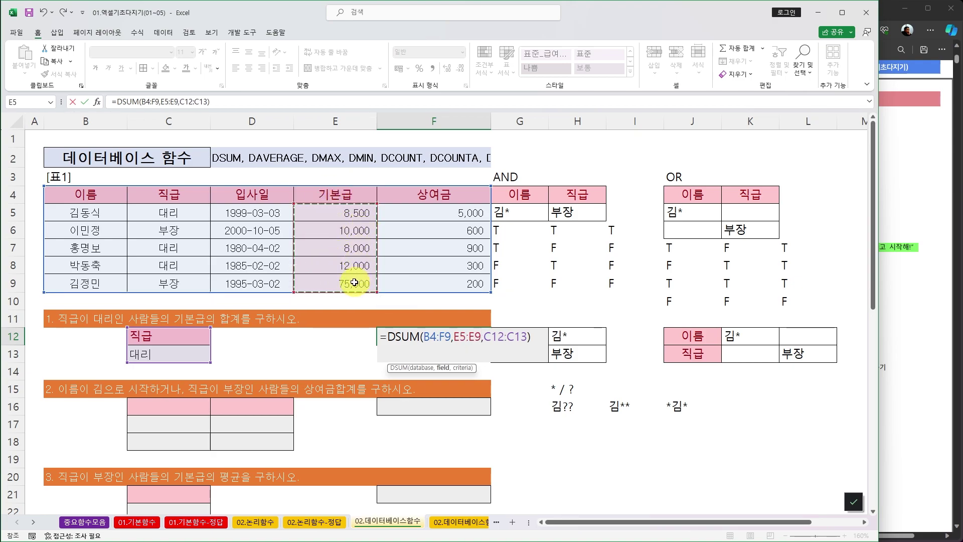
drag(344, 195, 343, 279)
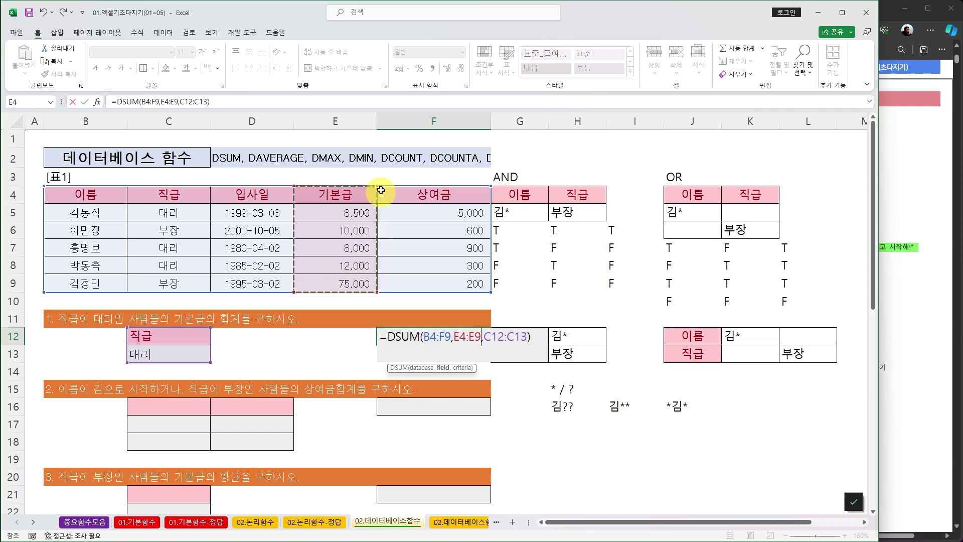
click(344, 195)
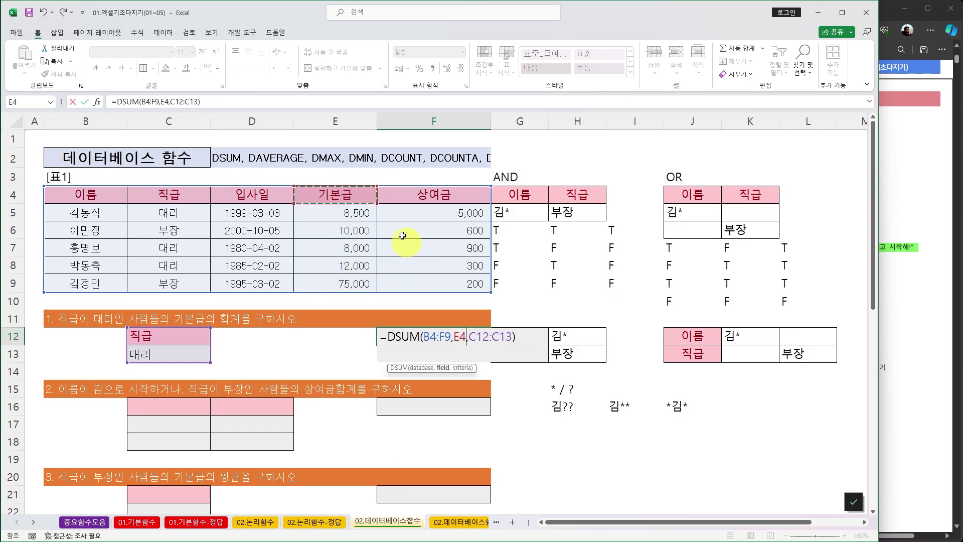
drag(341, 223, 351, 281)
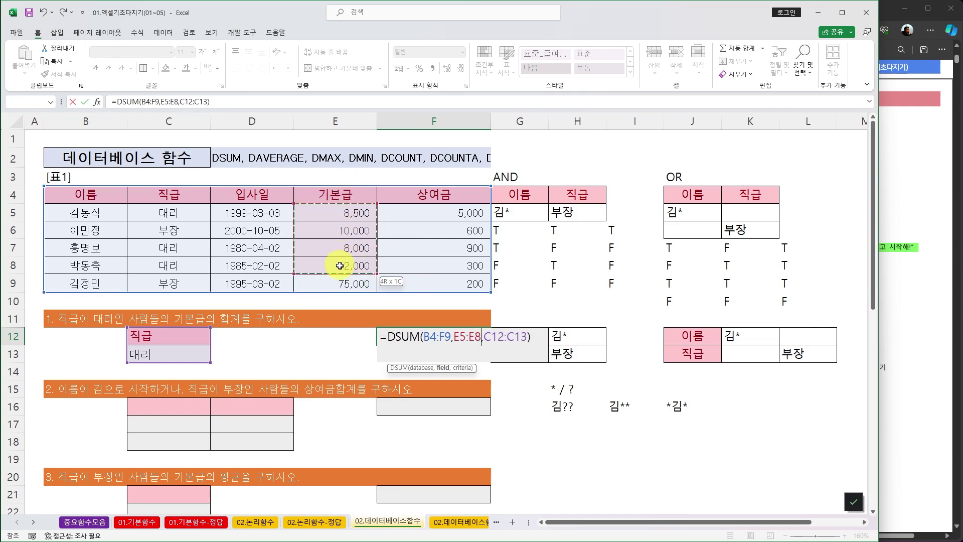
drag(350, 195, 344, 279)
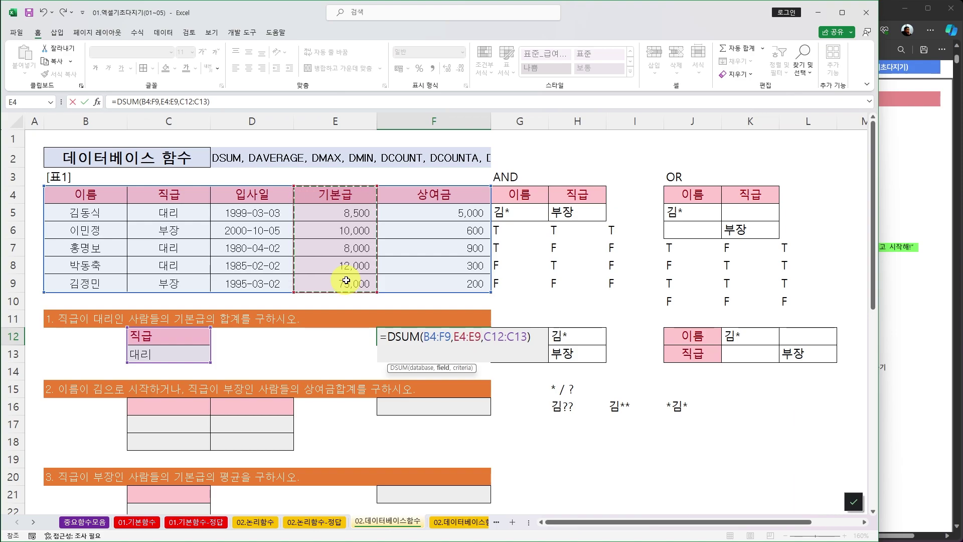
click(328, 196)
drag(333, 213, 333, 281)
drag(336, 197, 337, 274)
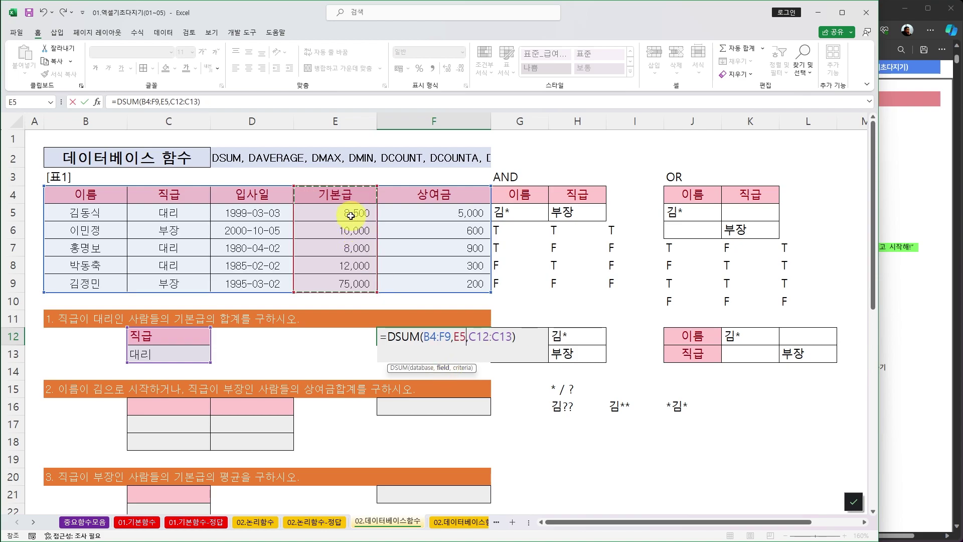
drag(348, 194, 353, 255)
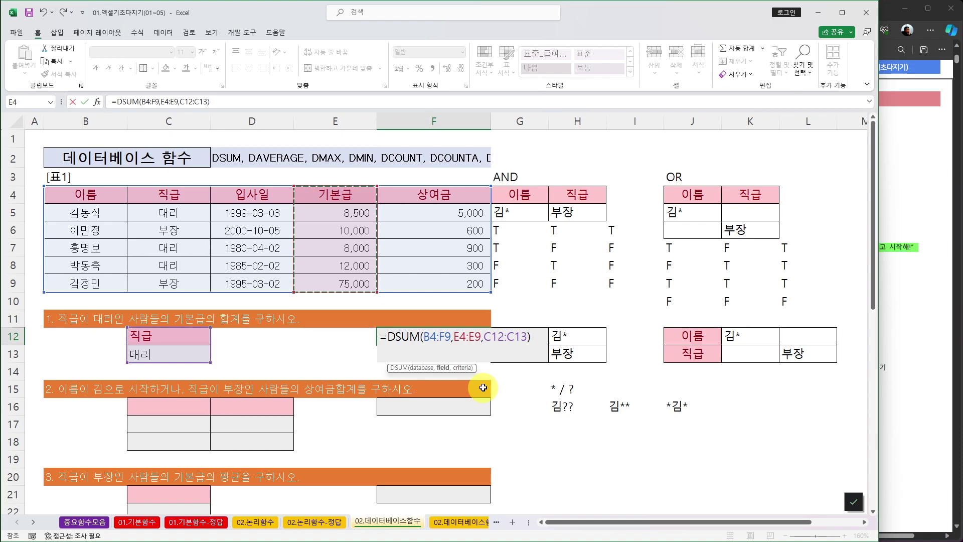
- Set the DSUM field argument to column number 4 and complete the formula in F12
click(342, 196)
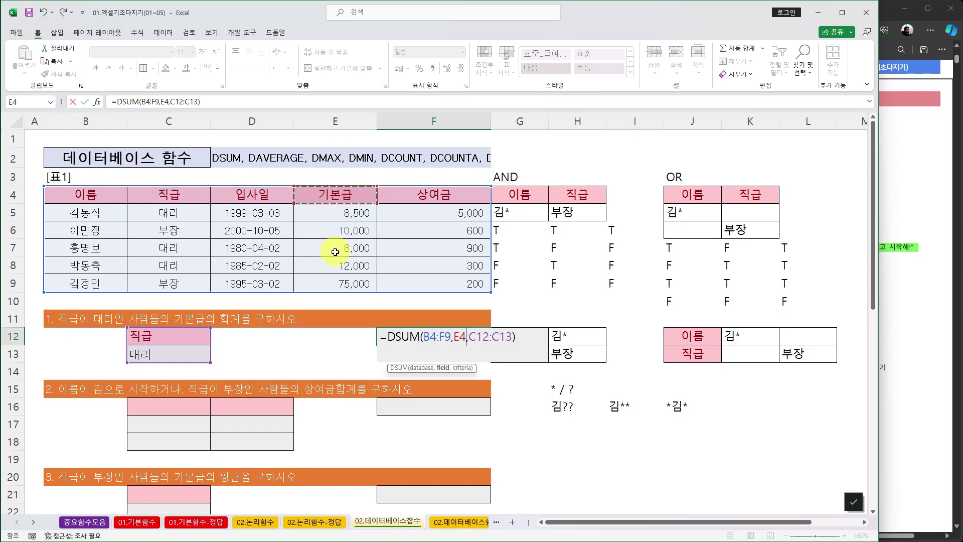
click(454, 333)
key(Delete)
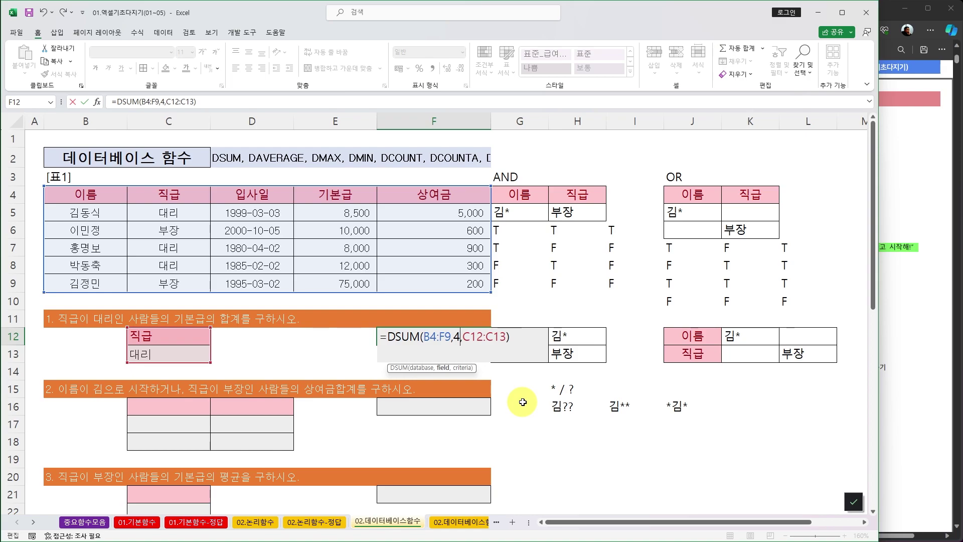
key(Return)
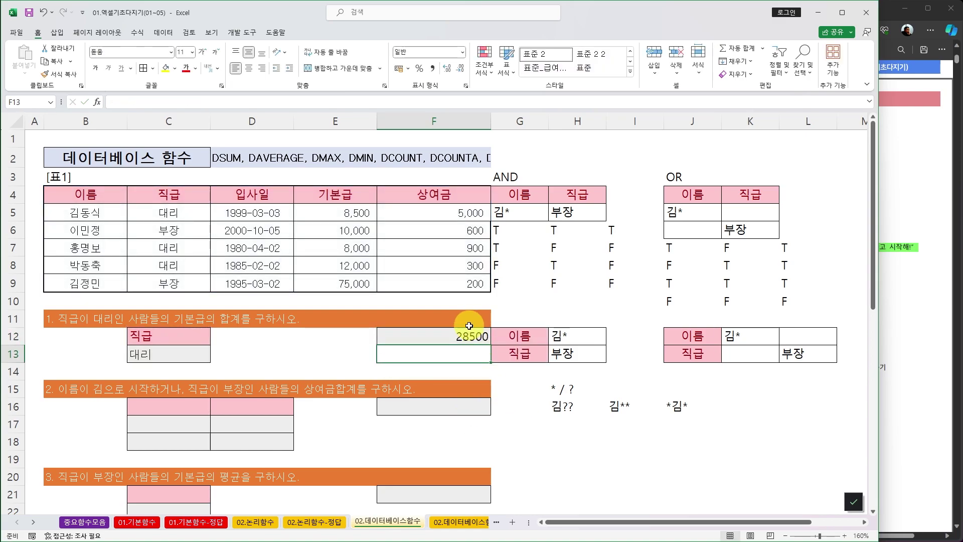
- Enter the criteria header 이름 in C16 and the wildcard condition 김* in C17 for question 2
scroll(307, 407, down, 1)
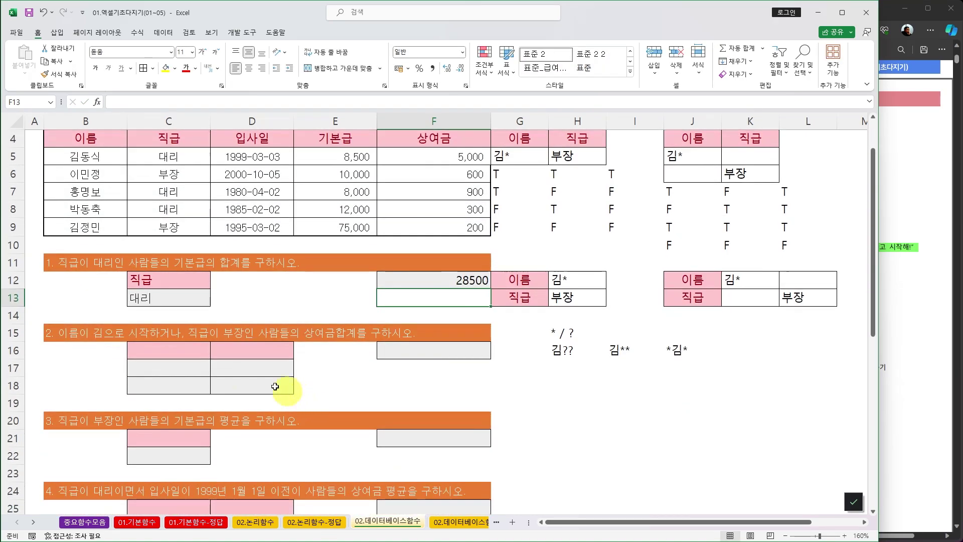
click(173, 355)
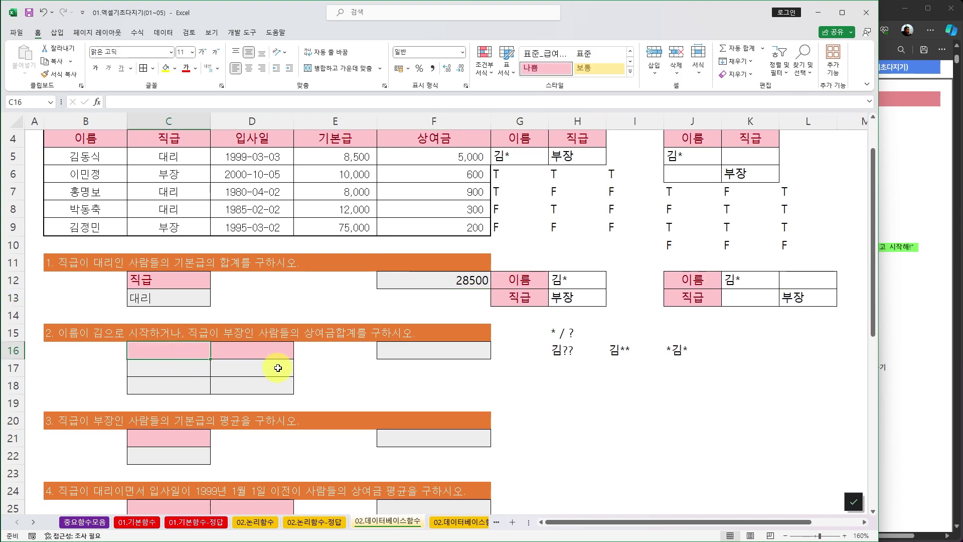
text(dlfm)
key(BackSpace)
key(BackSpace)
key(BackSpace)
key(BackSpace)
key(Hangul)
text(이름)
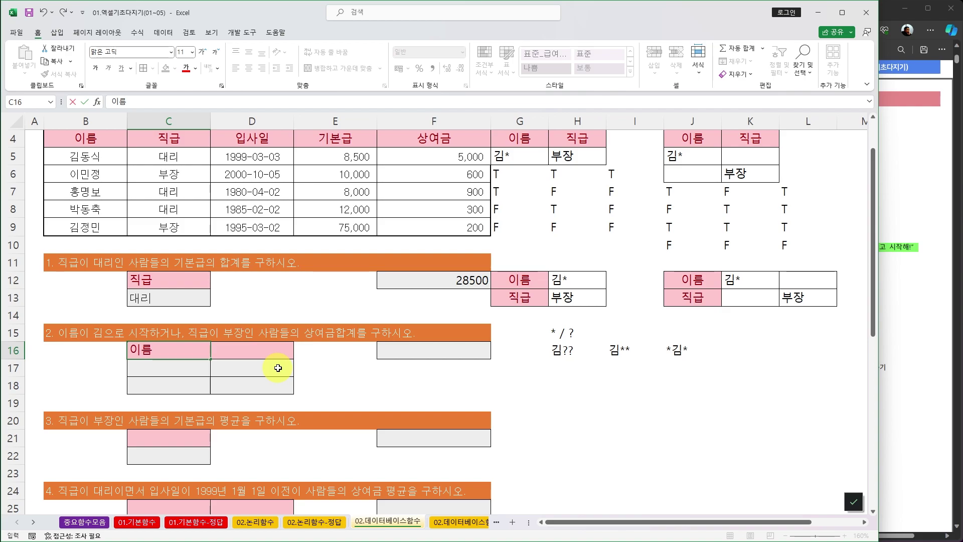
key(Return)
text(김*)
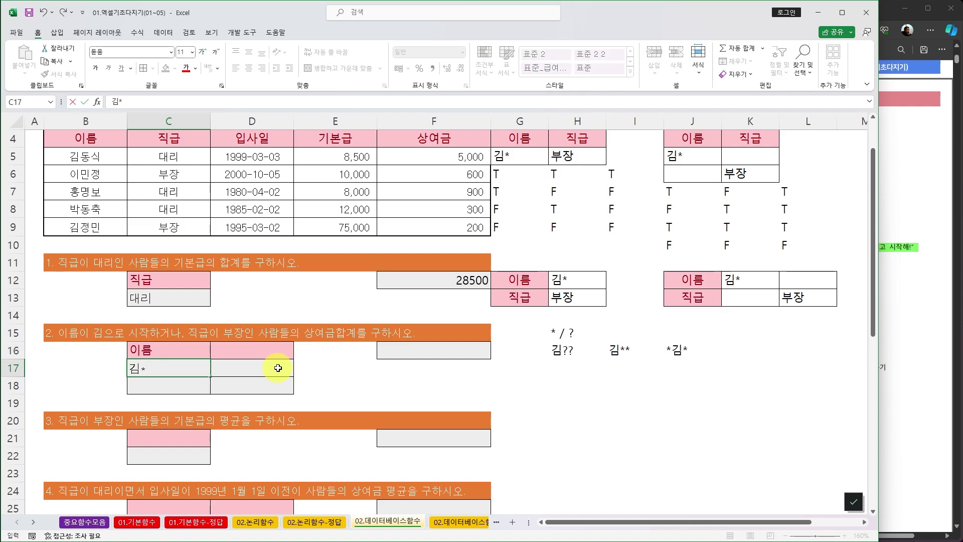
- Add the 직급 header in D16 and the condition 부장 in D18, one row lower, as an OR criterion
key(Tab)
key(Up)
text(직급)
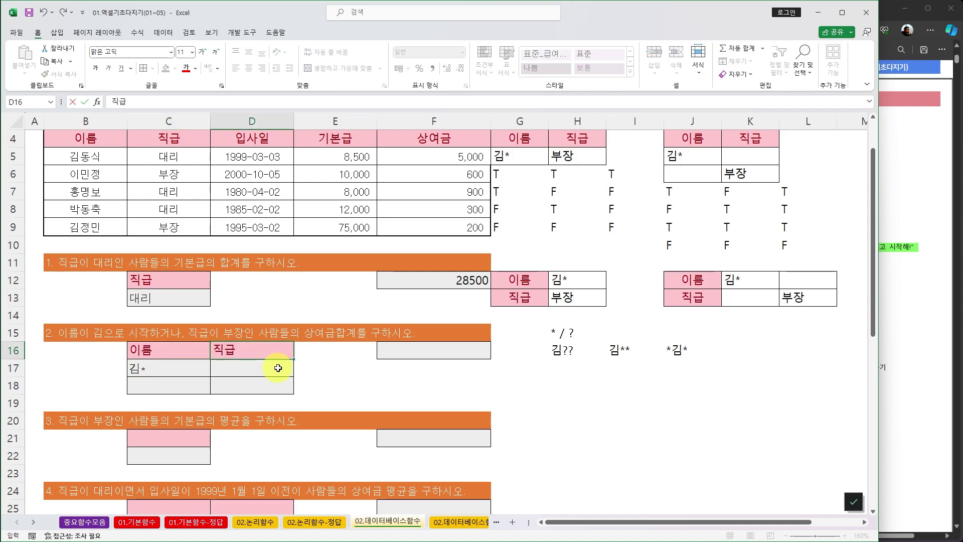
key(Return)
key(Return)
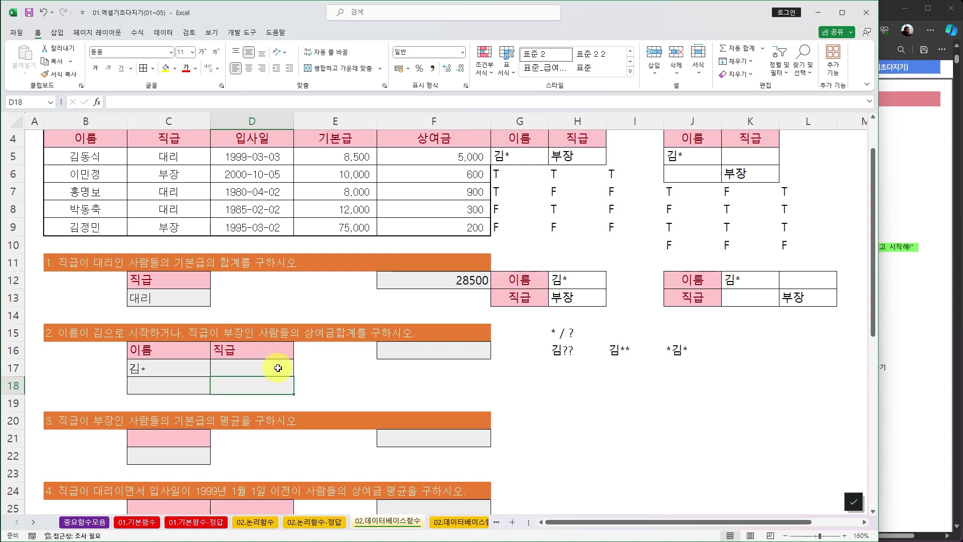
text(부장)
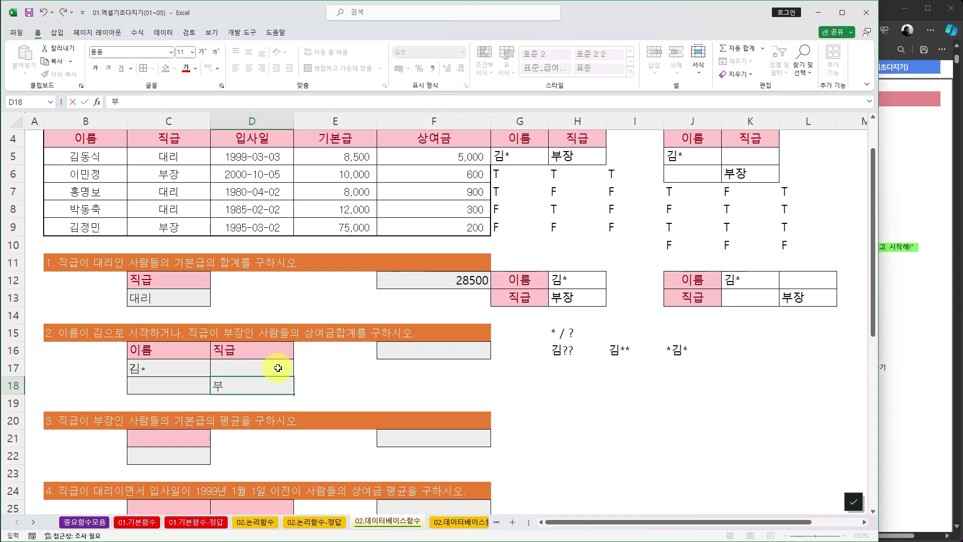
key(Return)
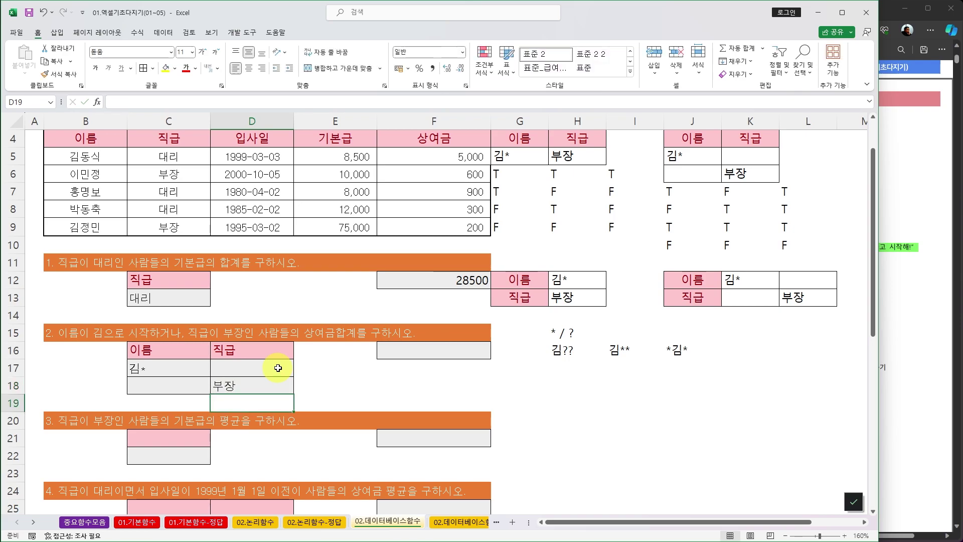
- Start a DSUM formula in F16 with the employee table B4:F9, including its headers, as the database
click(408, 349)
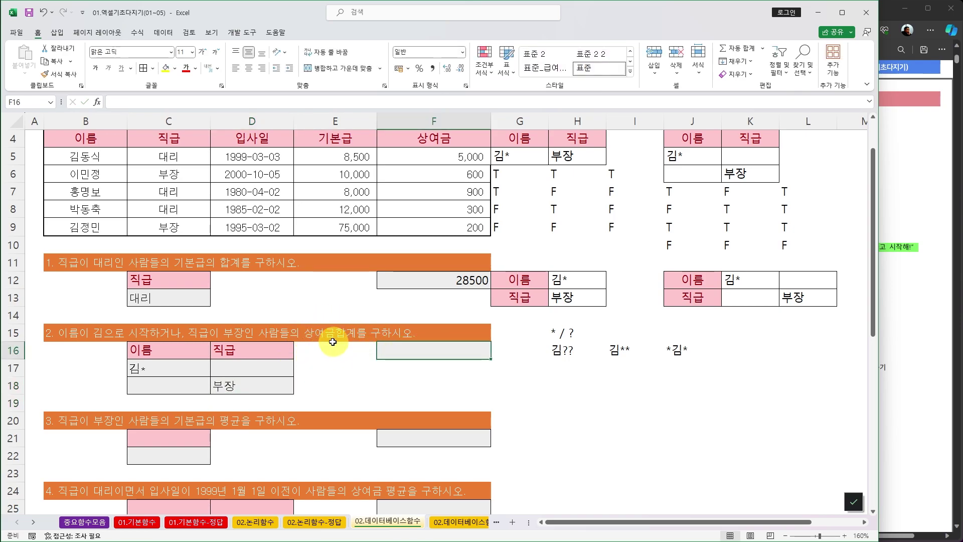
text(=)
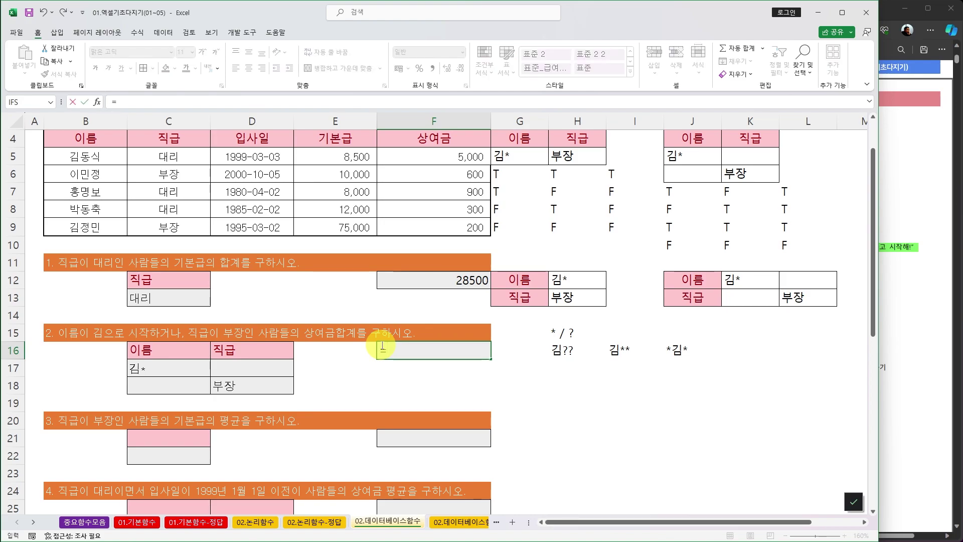
text(dsum)
key(Tab)
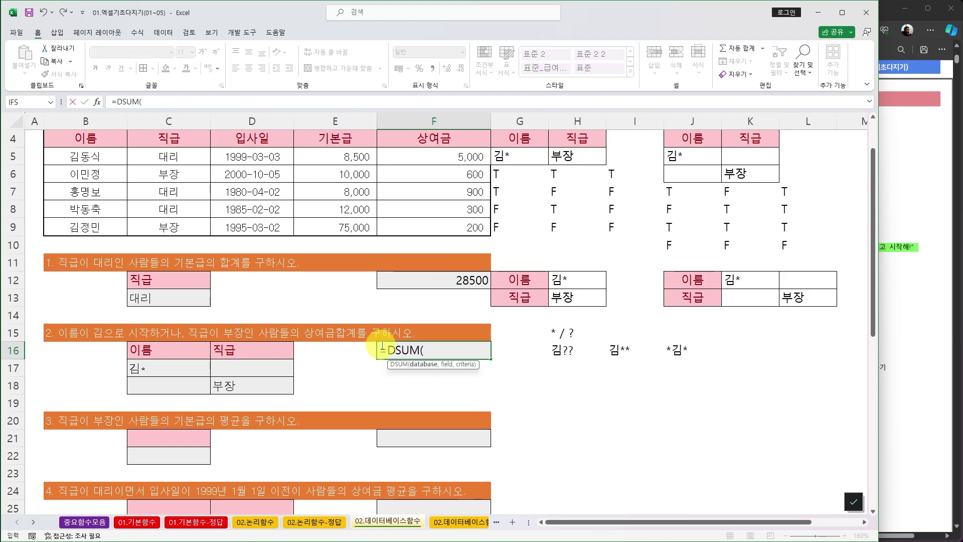
scroll(220, 340, up, 1)
drag(85, 198, 425, 285)
text(,)
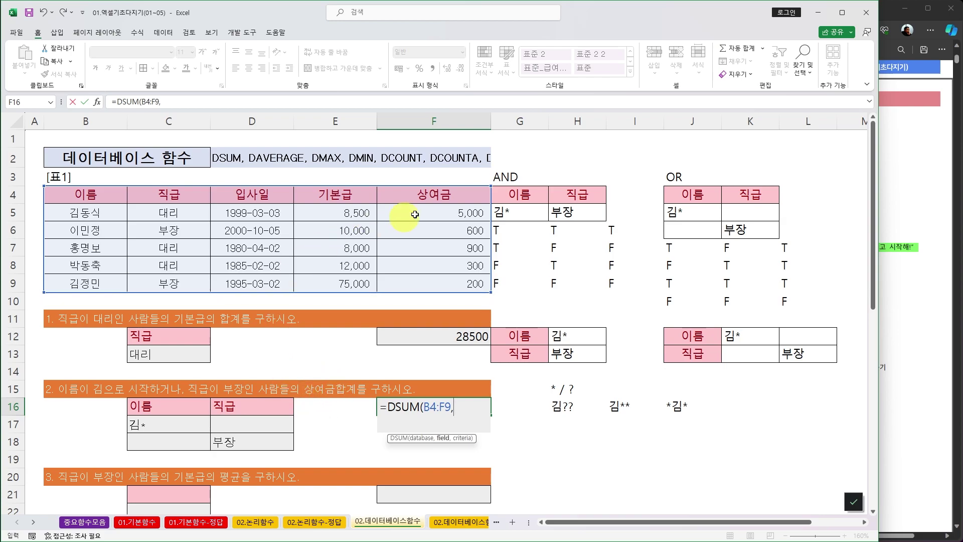
- Set the 상여금 header F4 as the DSUM field and C16:D18 as the criteria, and complete the formula in F16
click(436, 198)
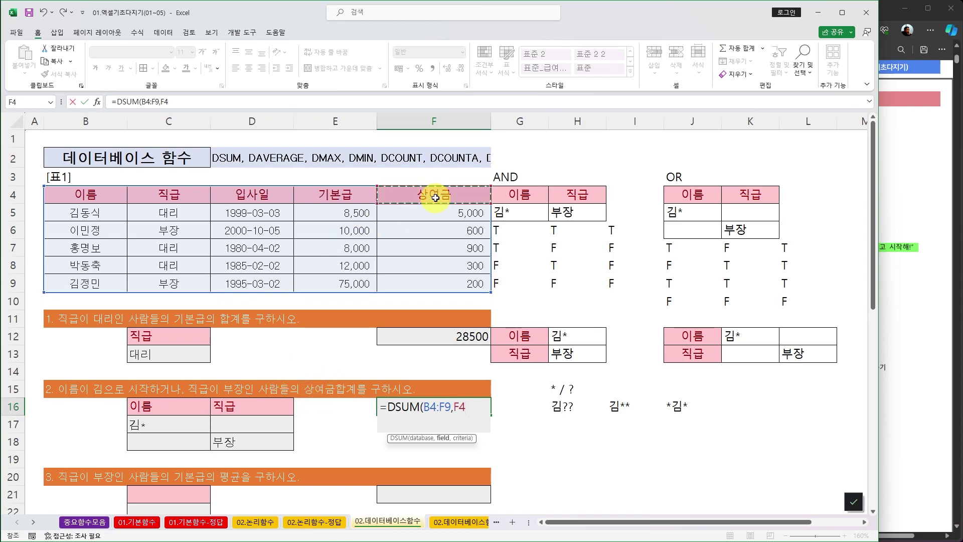
text(,)
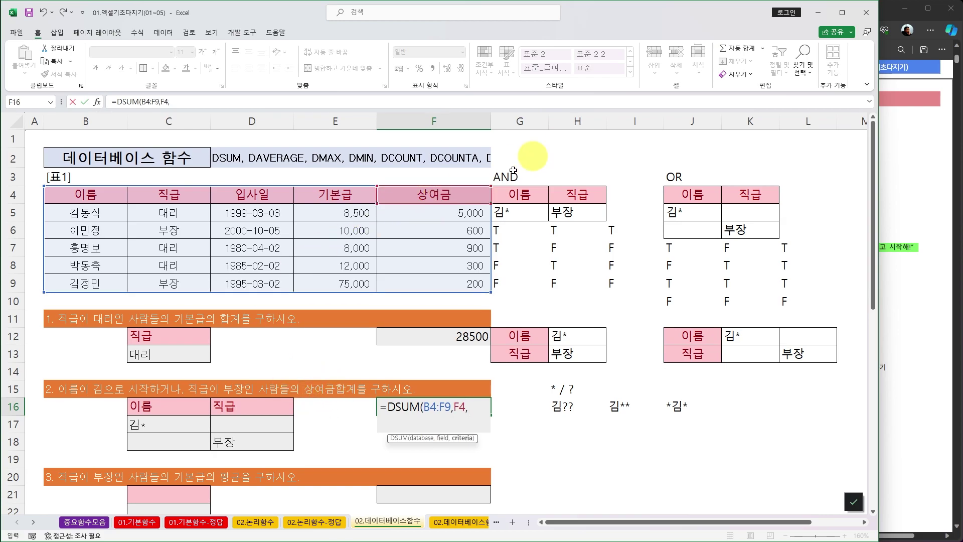
click(147, 408)
drag(147, 408, 249, 439)
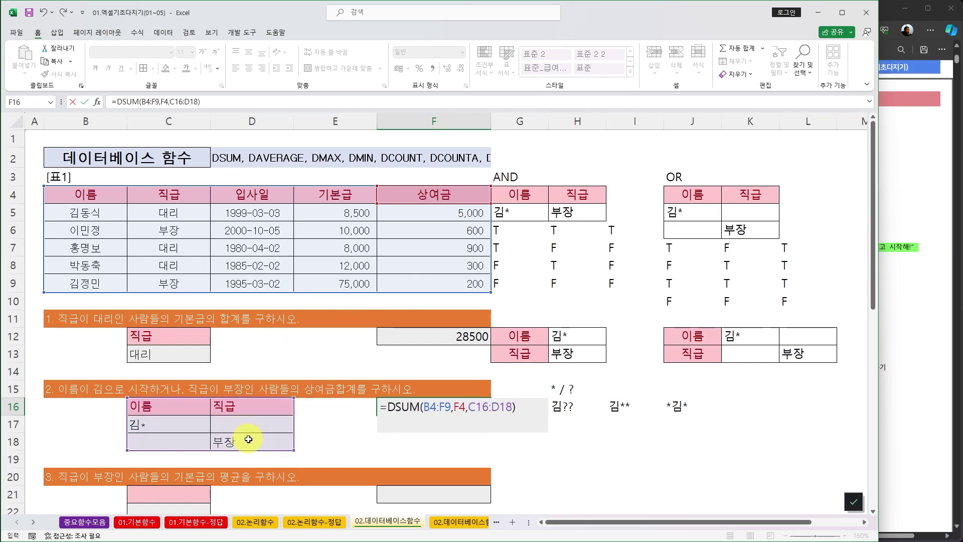
key(Return)
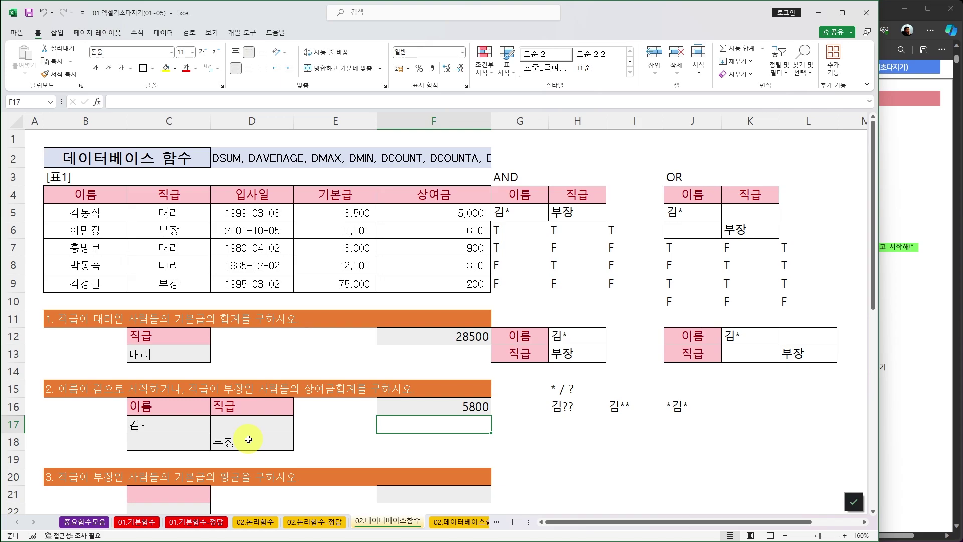
- Write the syntax note =dsum("필드명", "원본", "조건") in F17
text(=d)
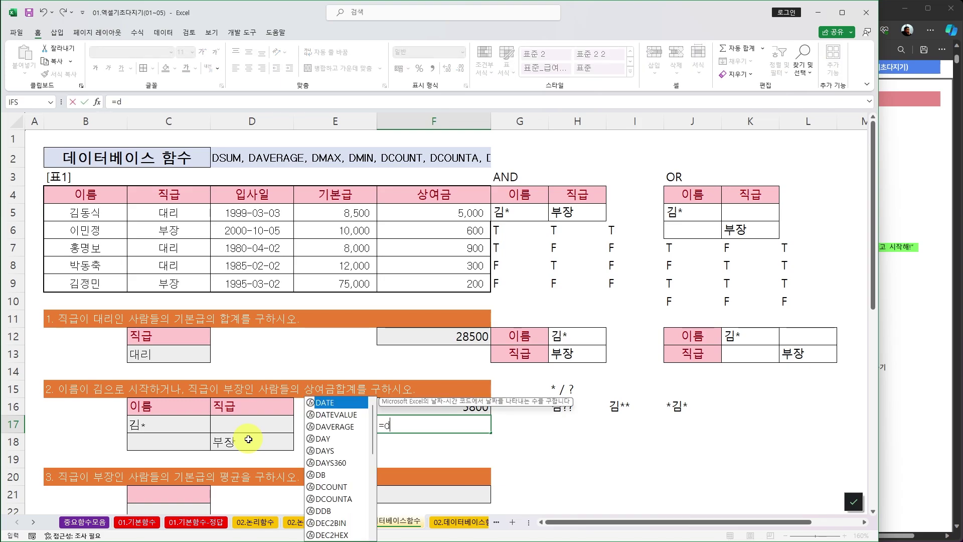
text(sum()
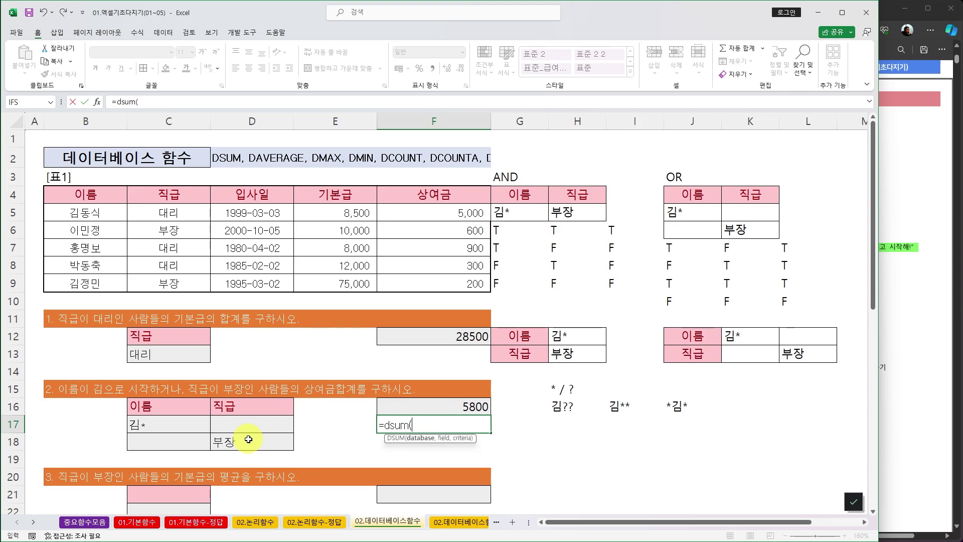
text("필드명", "원본", "조건"))
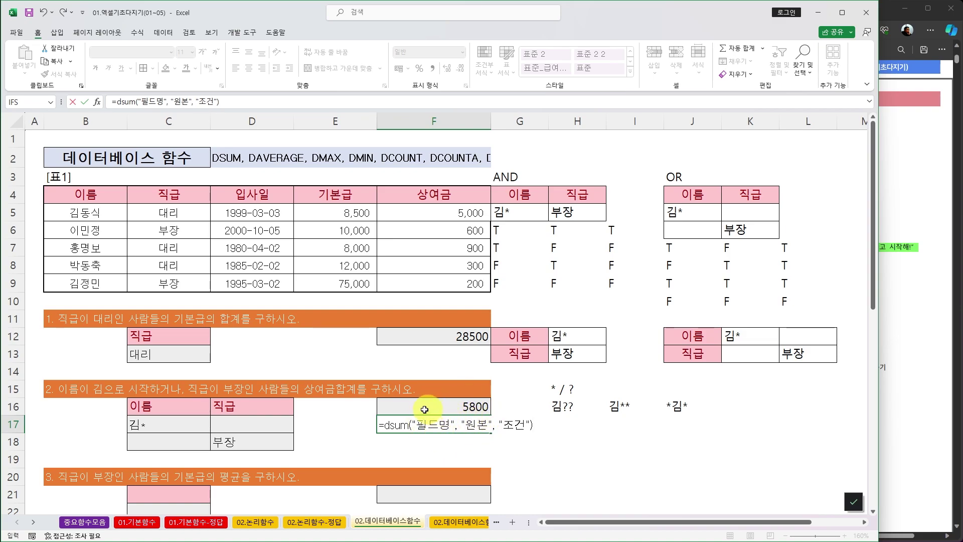
double_click(400, 426)
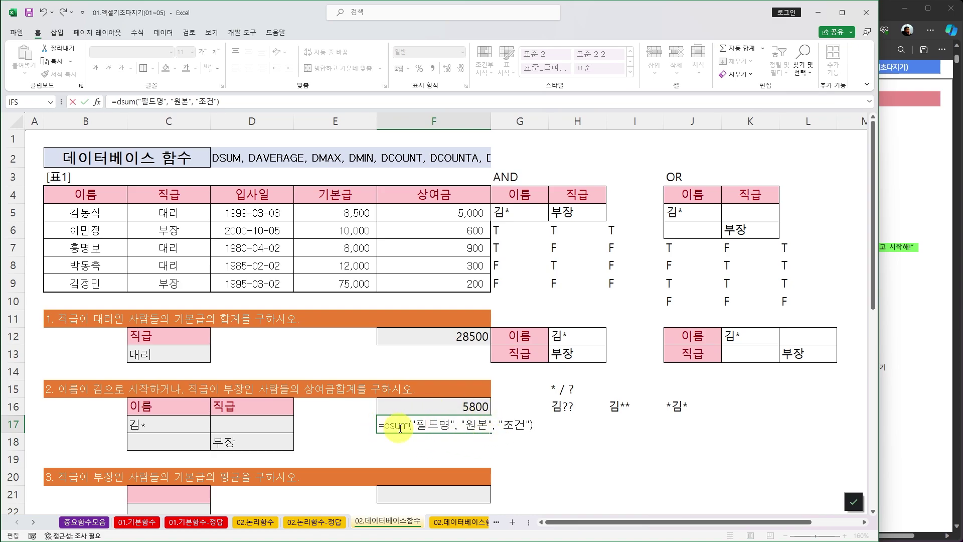
key(Return)
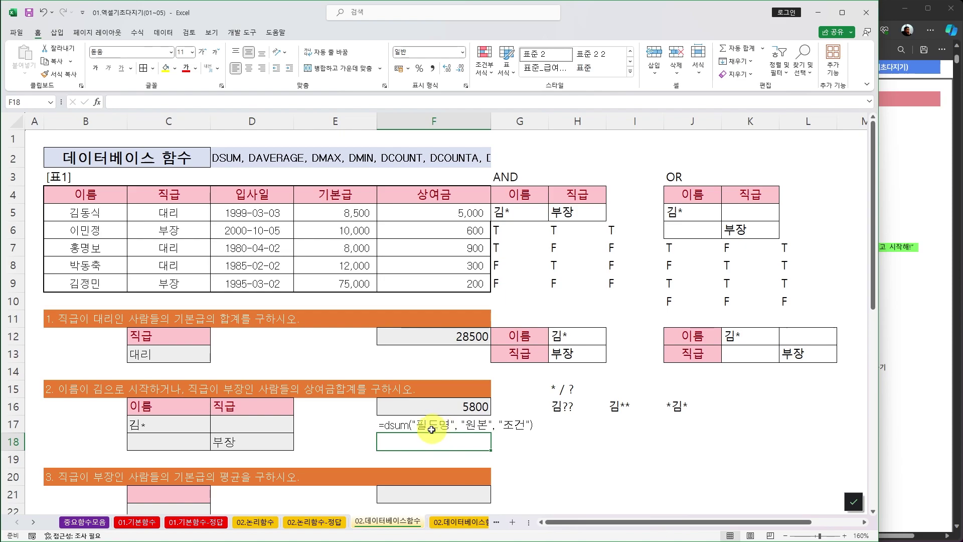
- Hide rows 11 to 19 containing the solved questions 1 and 2
scroll(431, 429, down, 1)
drag(12, 262, 11, 403)
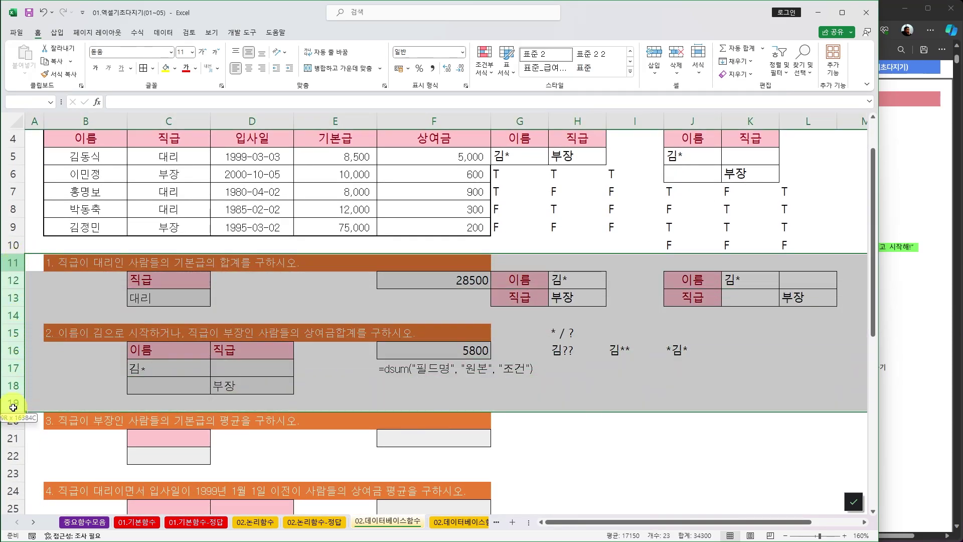
right_click(11, 280)
click(46, 449)
scroll(164, 368, down, 1)
scroll(164, 368, up, 1)
- Enter the header 직급 in C21 and the condition 부장 in C22 as the criteria for question 3
click(178, 279)
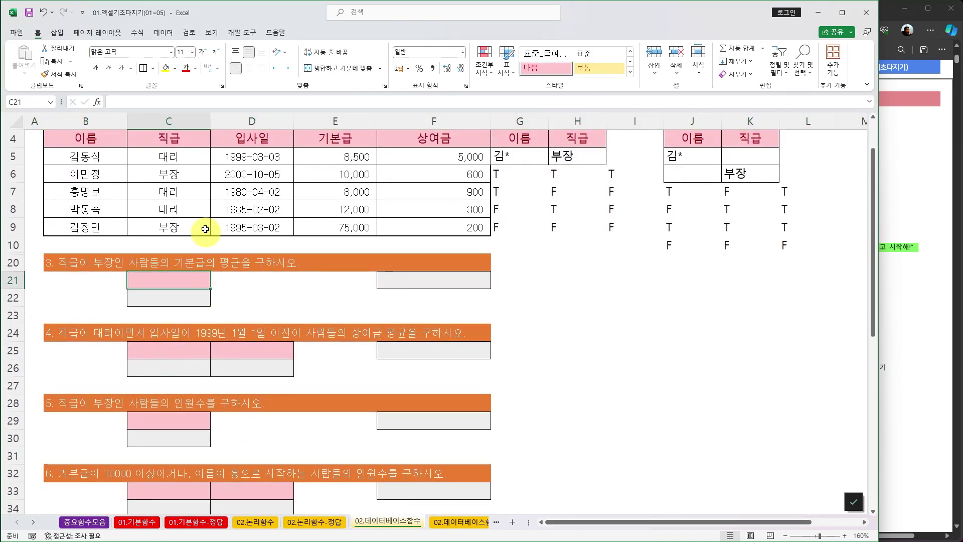
text(직급)
key(Return)
text(부장)
key(Return)
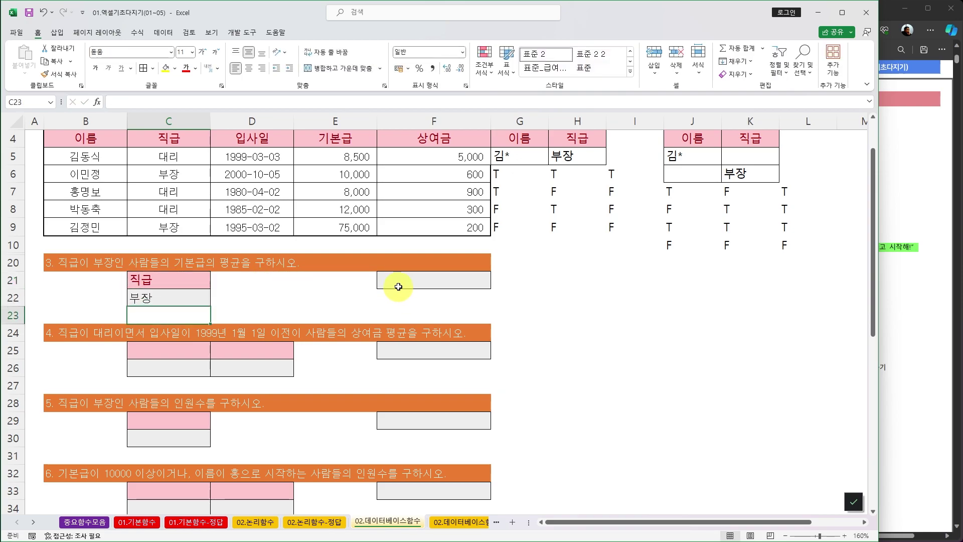
click(444, 280)
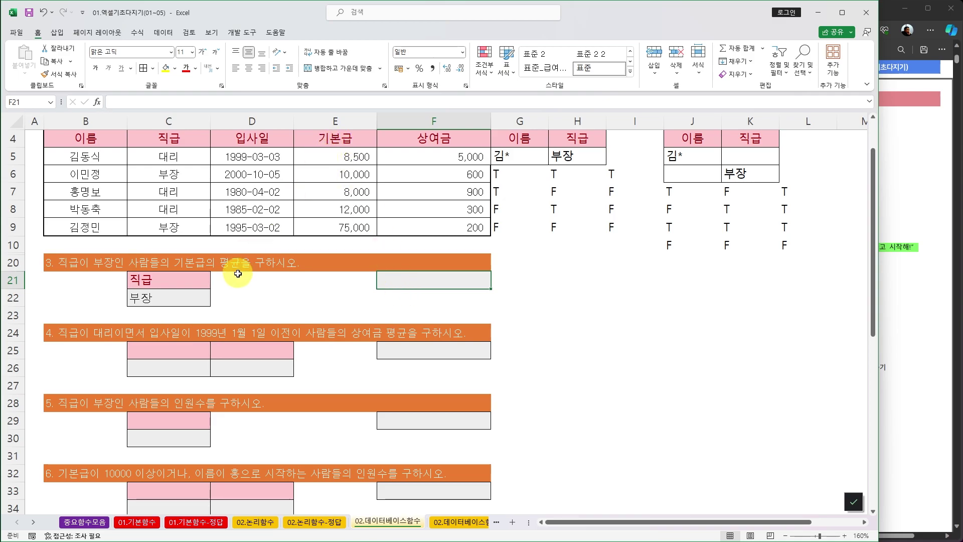
- Enter the header 직급 in C25 and the condition 대리 in C26 for question 4
click(180, 352)
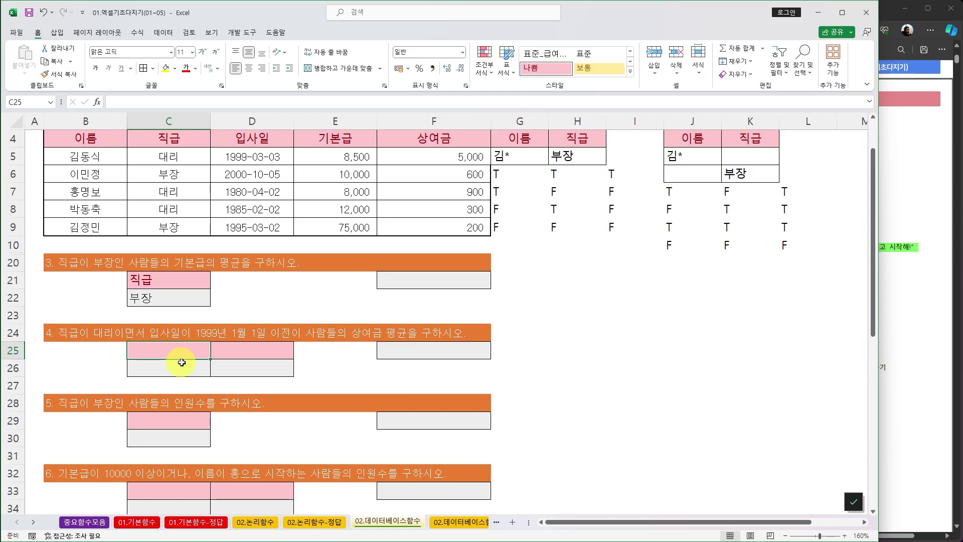
text(직급)
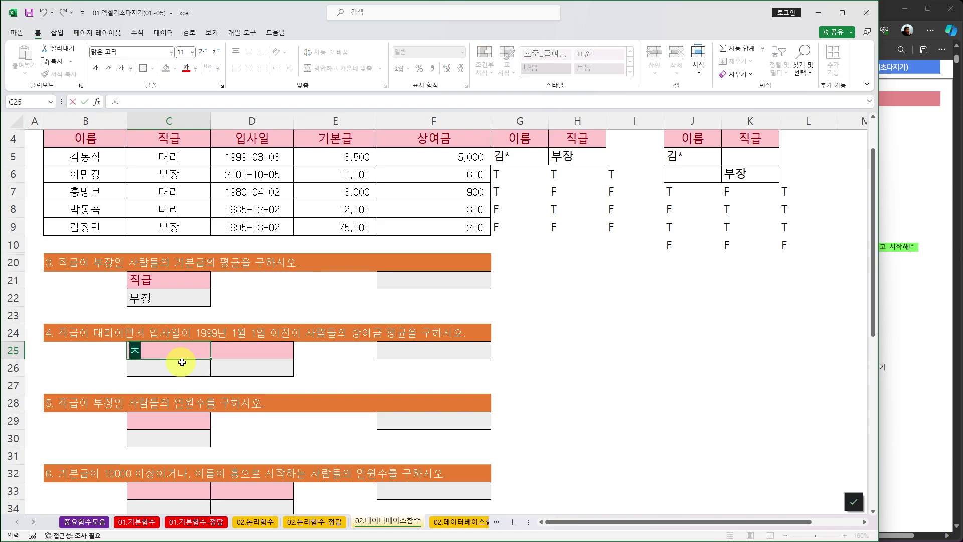
key(Return)
text(ㄷㅐ리)
key(Right)
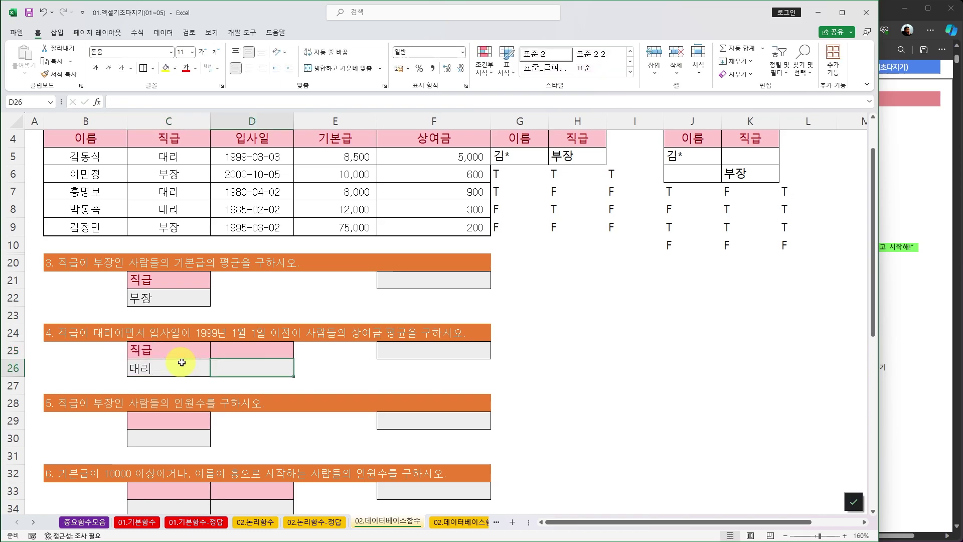
- Add the header 입사일 in D25 and the date condition <=1999-1-1 in D26
key(Up)
text(입사일)
key(Return)
text(<=1999-1-1)
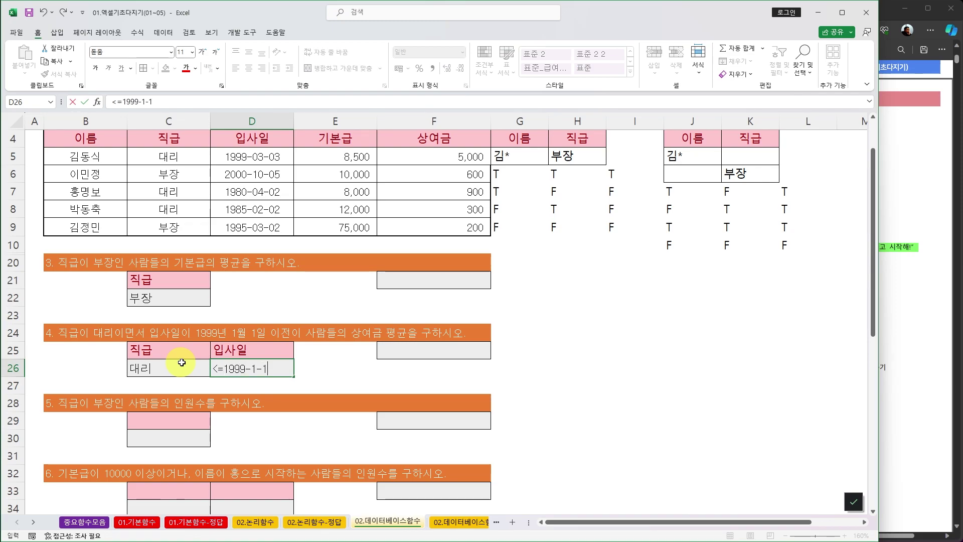
- Try a slash separator in the D26 date condition by retyping its month and day
key(BackSpace)
key(BackSpace)
key(BackSpace)
key(BackSpace)
text(/)
text(1)
text(-1)
- Calculate question 4's bonus average in F25 with =DAVERAGE(B4:F9,F4,C25:D26)
click(420, 356)
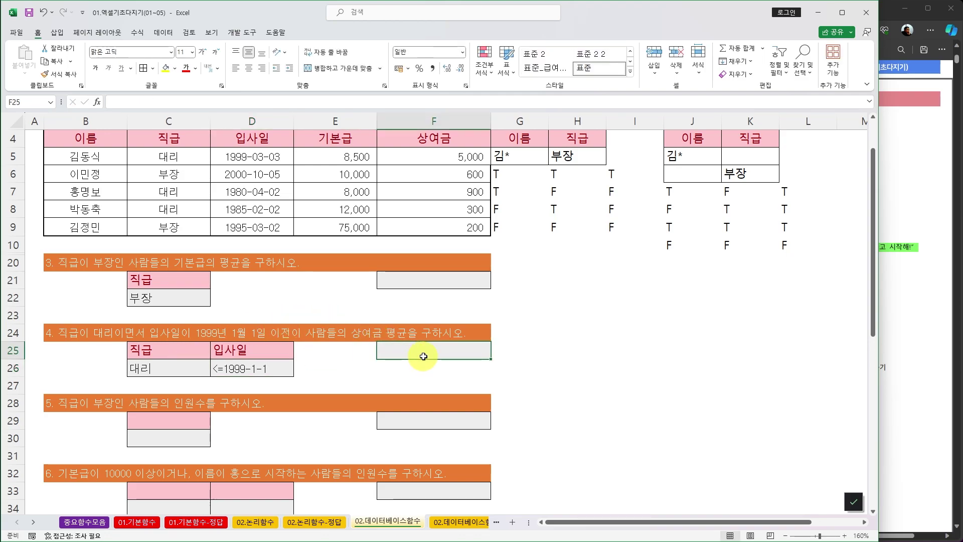
text(=d)
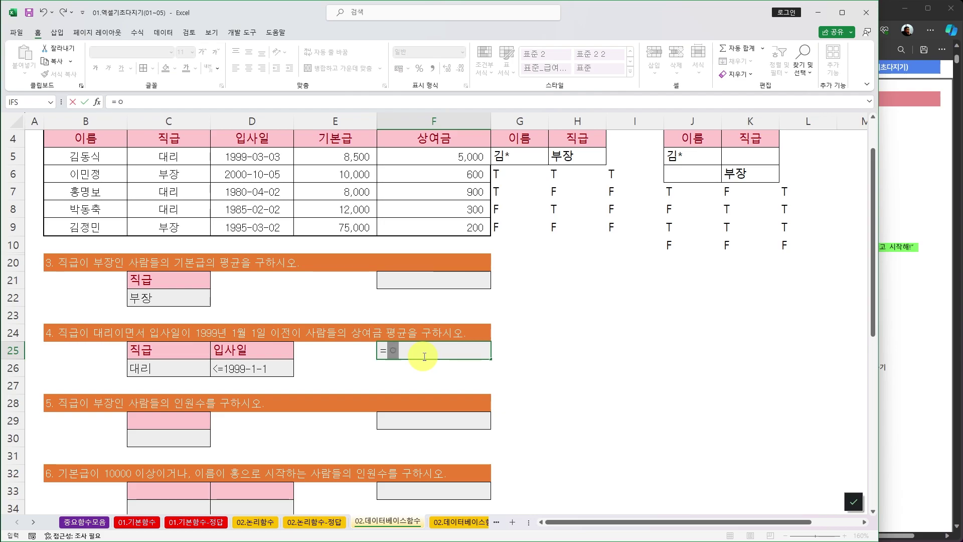
text(aver)
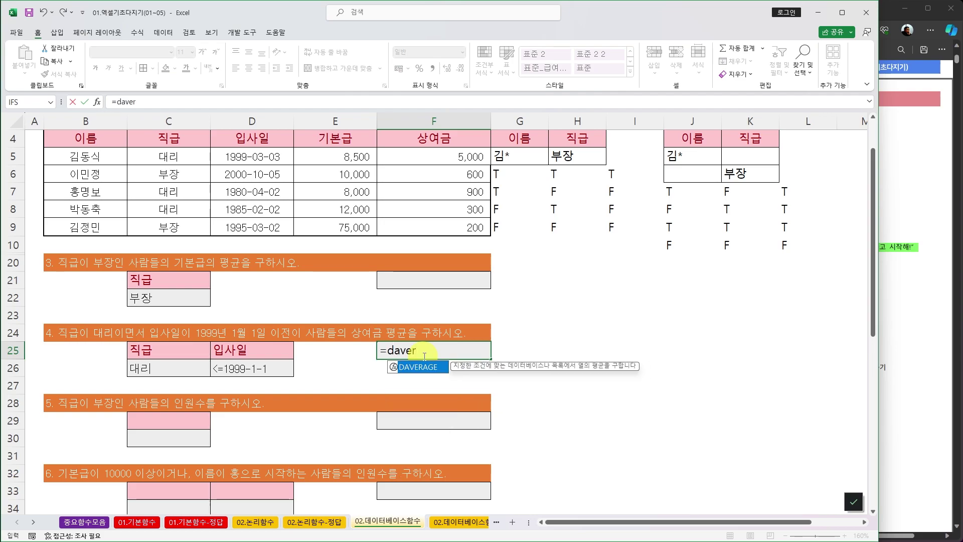
key(Tab)
drag(83, 141, 438, 227)
text(,)
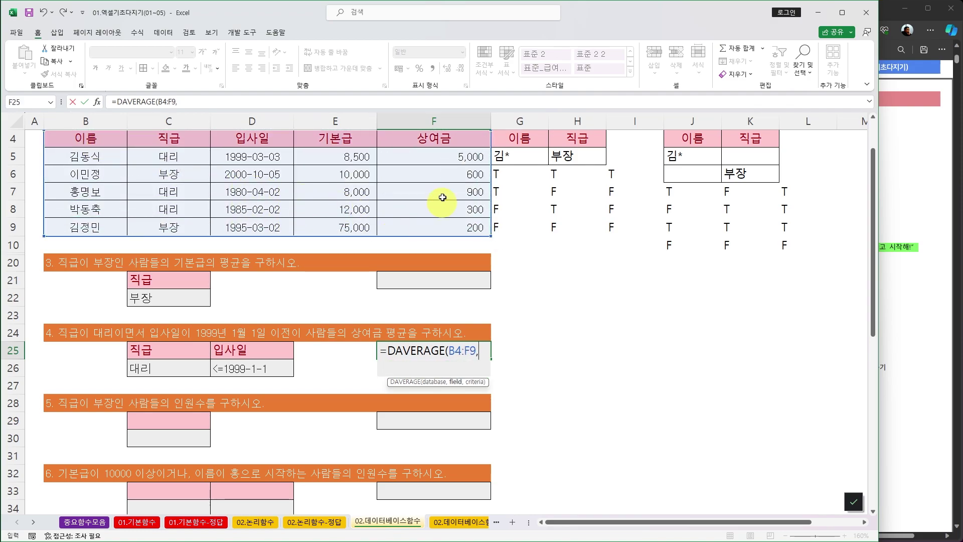
click(439, 138)
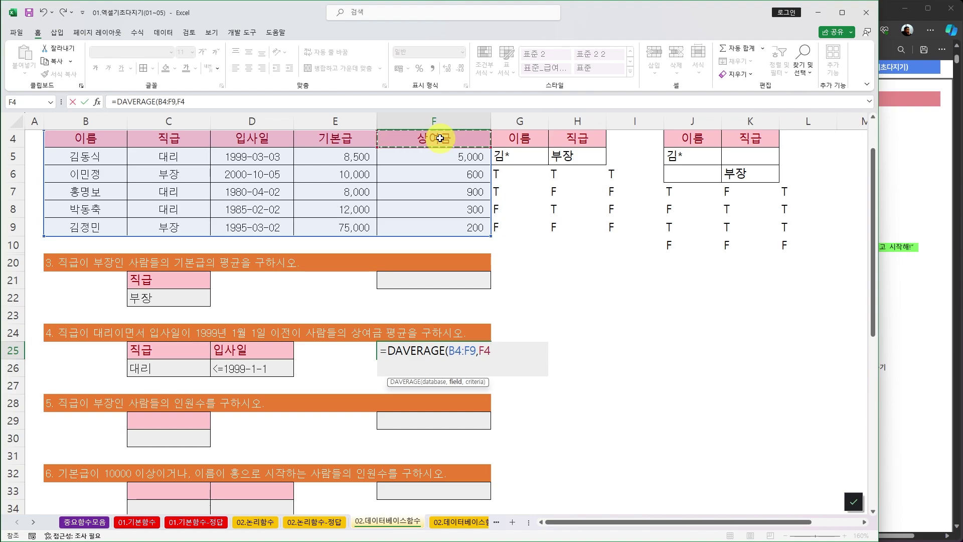
text(,)
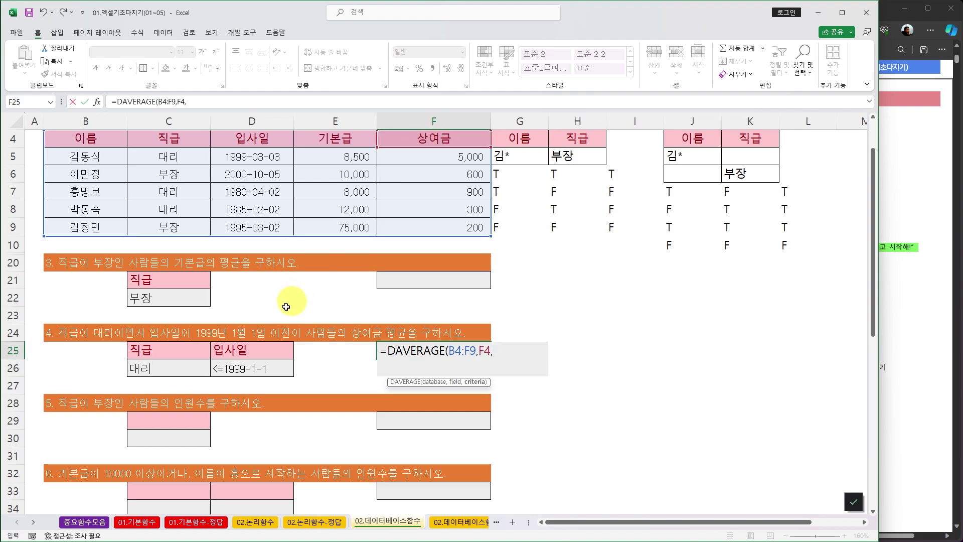
click(184, 352)
drag(184, 353, 251, 370)
text())
key(Return)
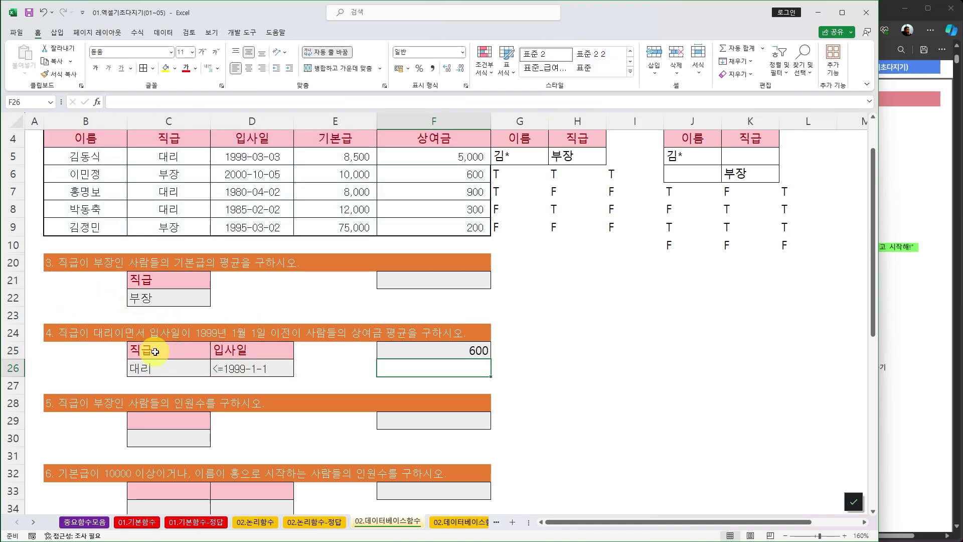
- Enter the header 직급 in C29 and the condition 부장 in C30 as the criteria for question 5
scroll(155, 353, down, 3)
scroll(156, 353, up, 3)
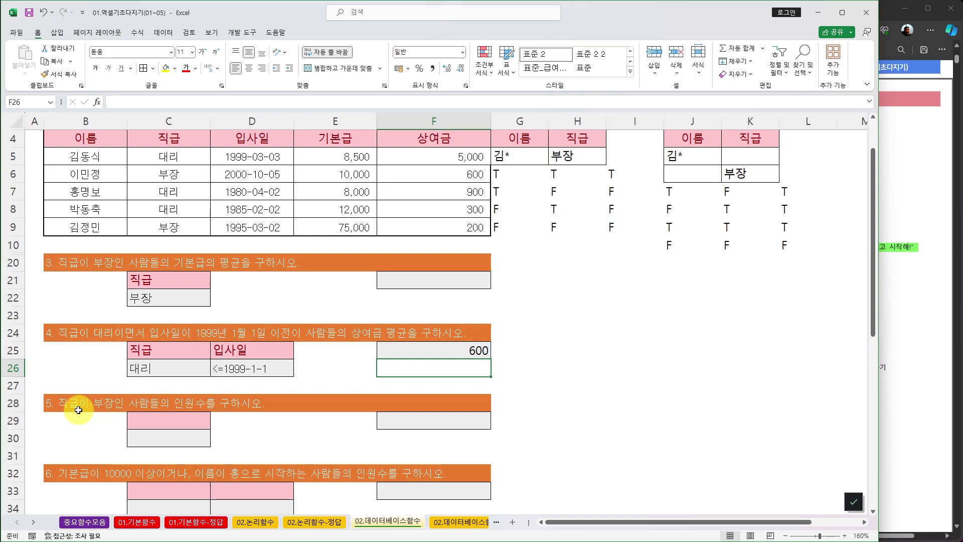
click(170, 421)
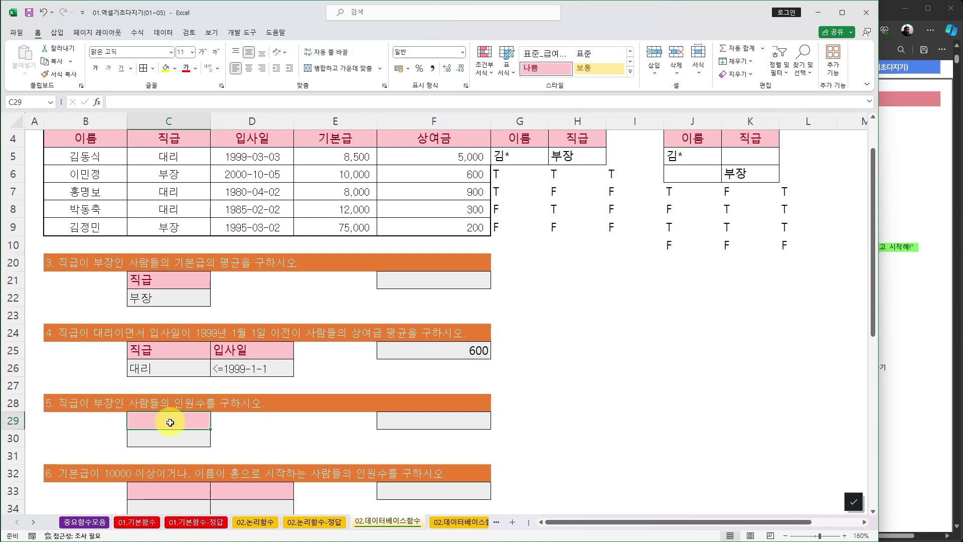
text(지)
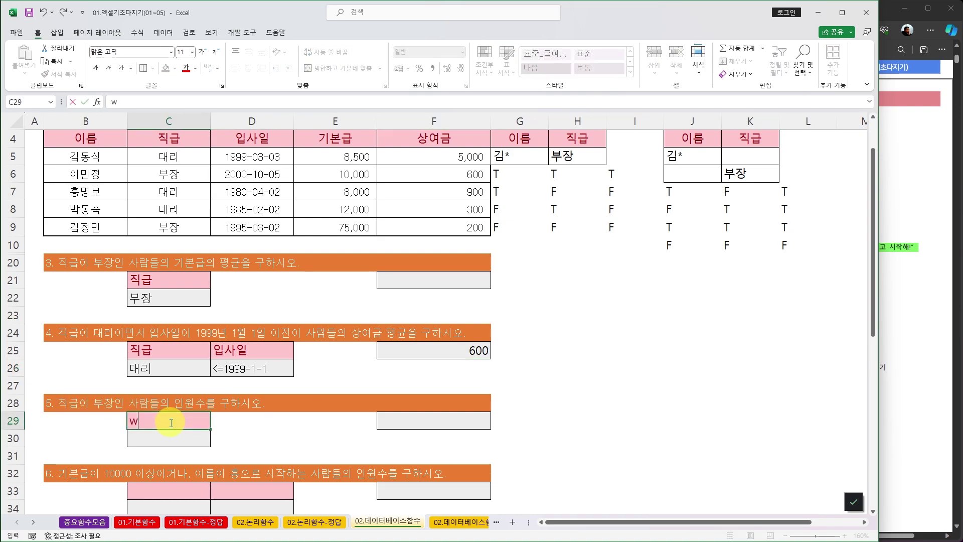
text(급)
key(Return)
text(부장)
key(Return)
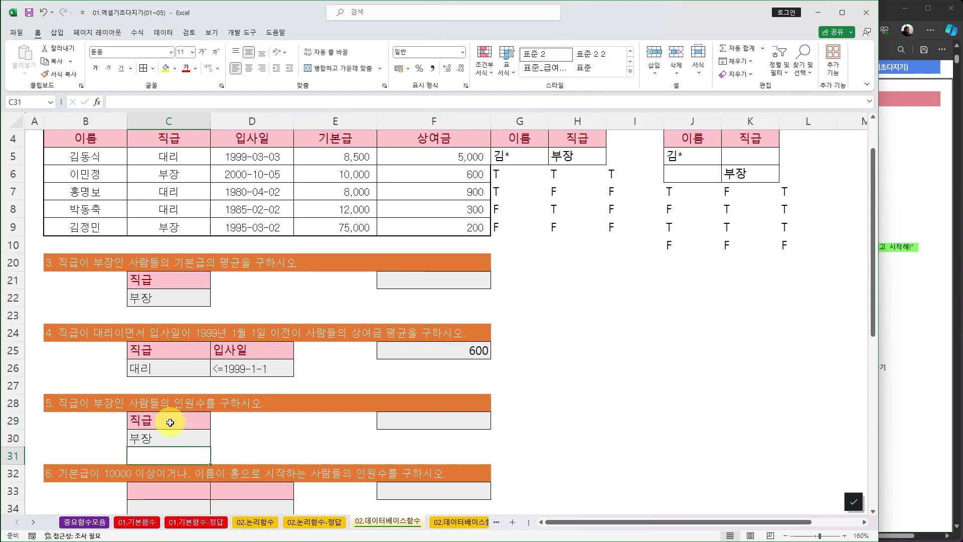
- Enter the head-count formula =DCOUNT(B4:F9,C4,C29:C30) in F29 for question 5
click(410, 424)
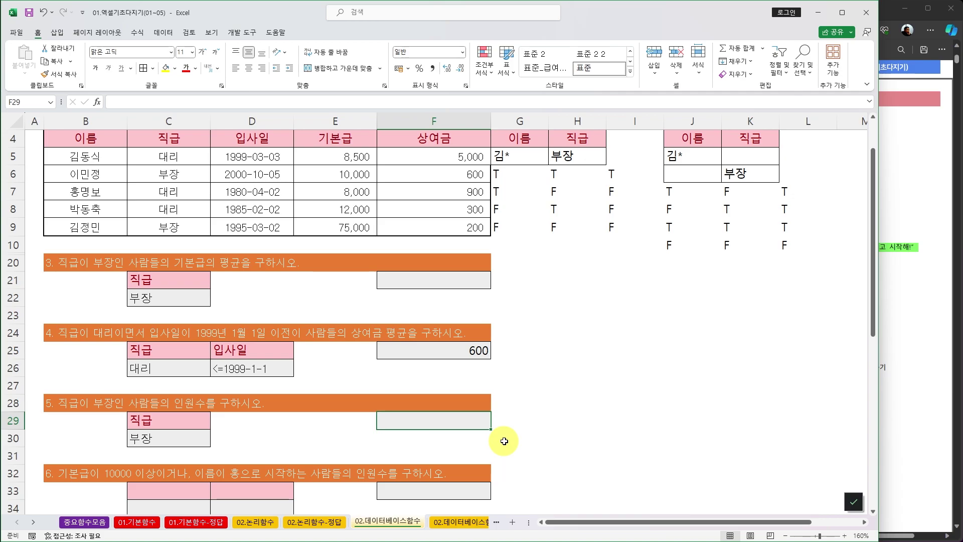
text(=dcount)
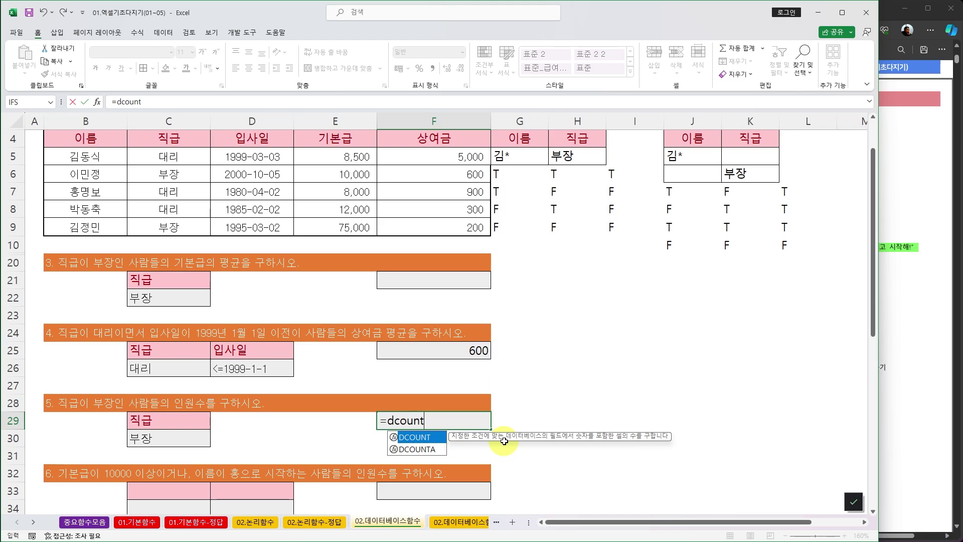
key(Tab)
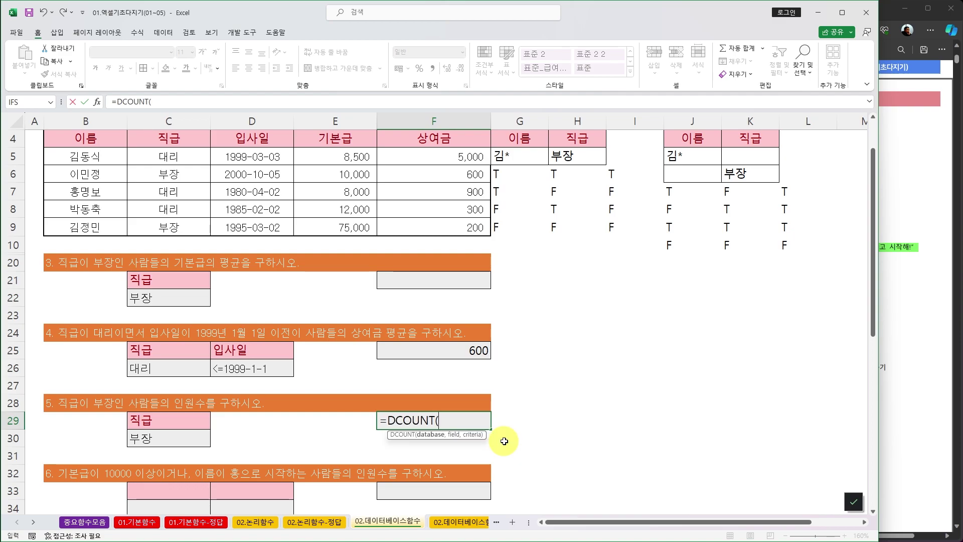
drag(103, 139, 440, 227)
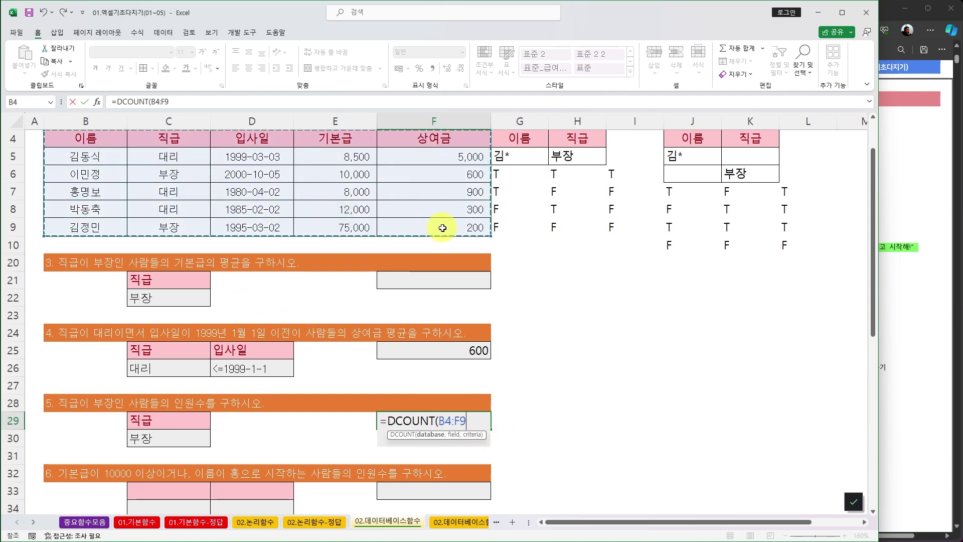
text(,)
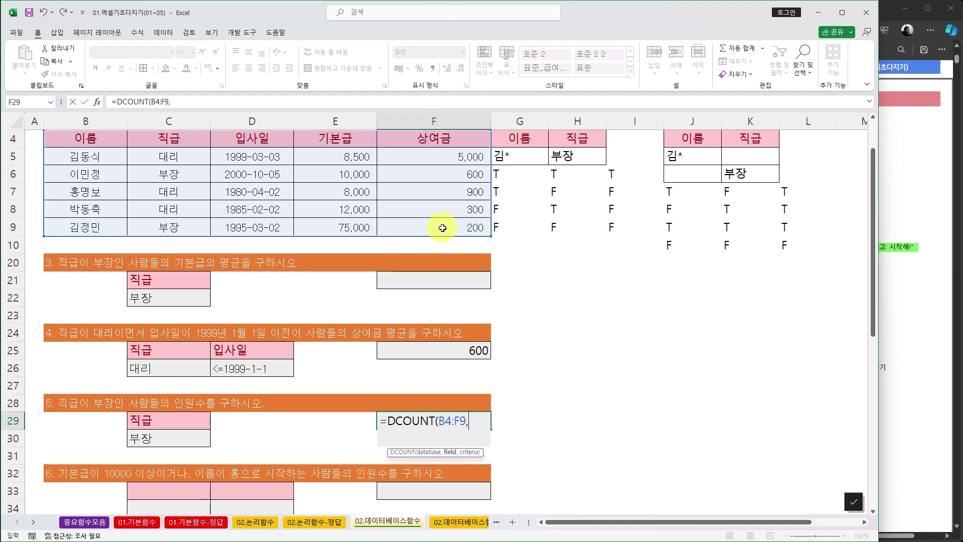
scroll(535, 328, up, 1)
scroll(536, 328, down, 1)
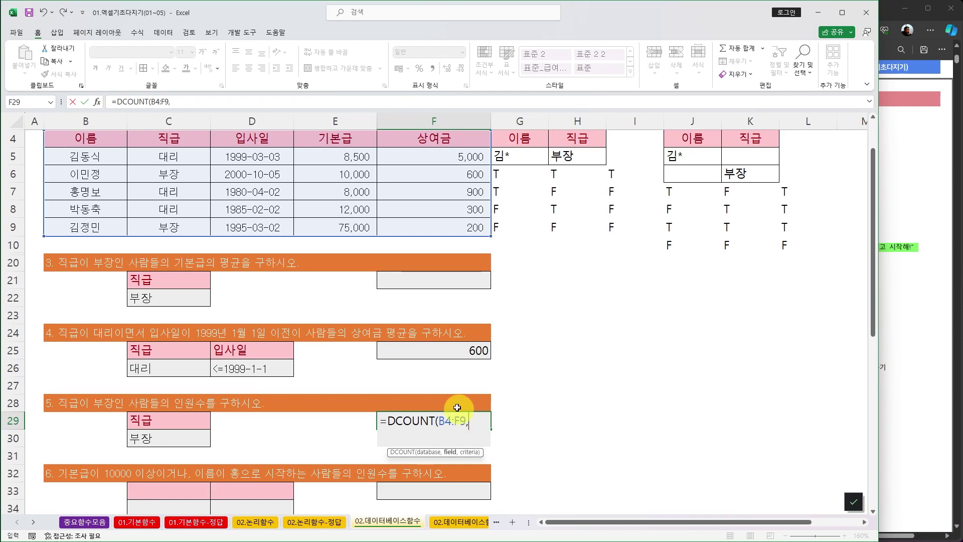
click(168, 138)
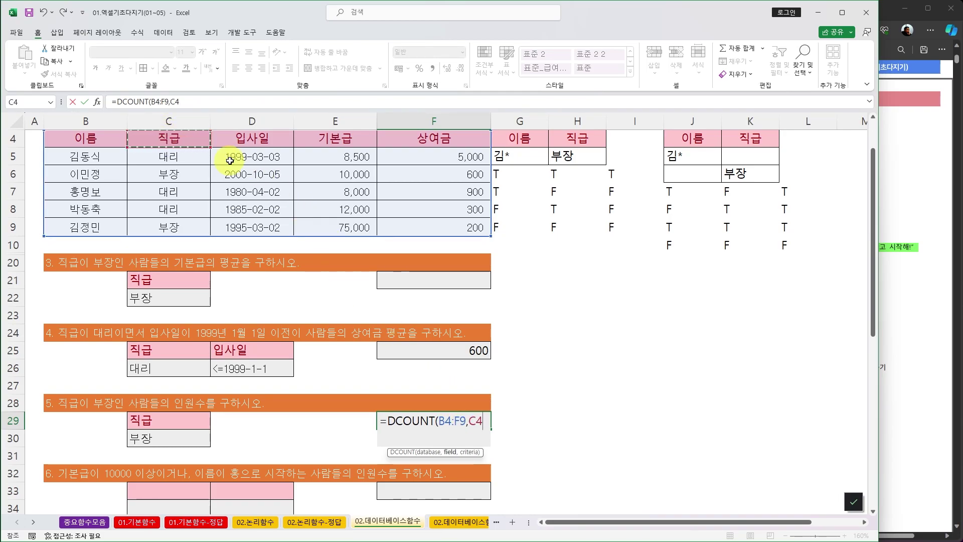
text(,)
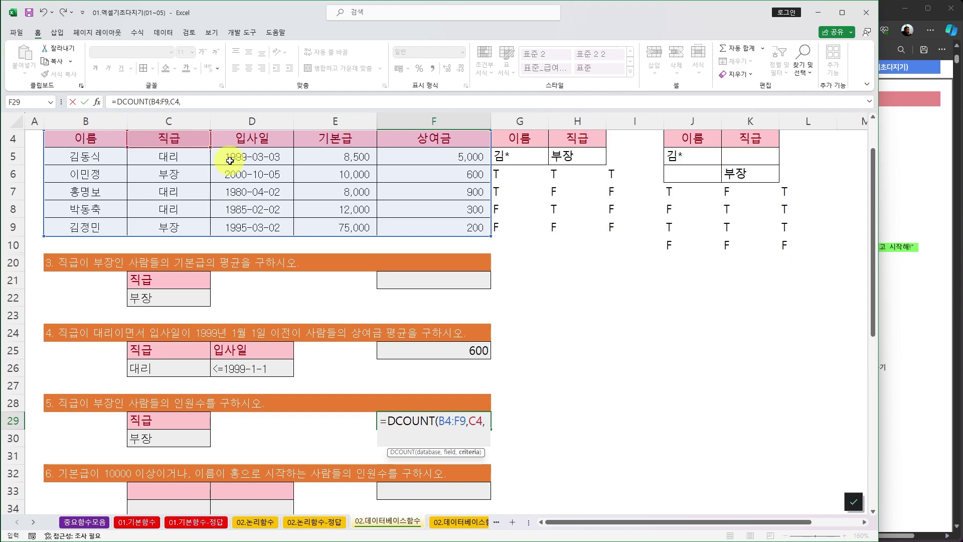
click(180, 423)
drag(179, 423, 180, 435)
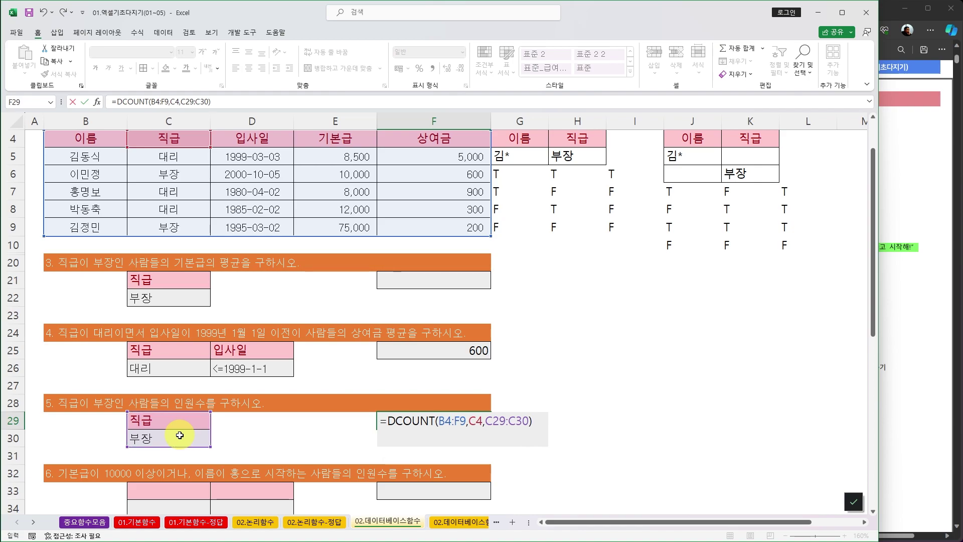
key(Return)
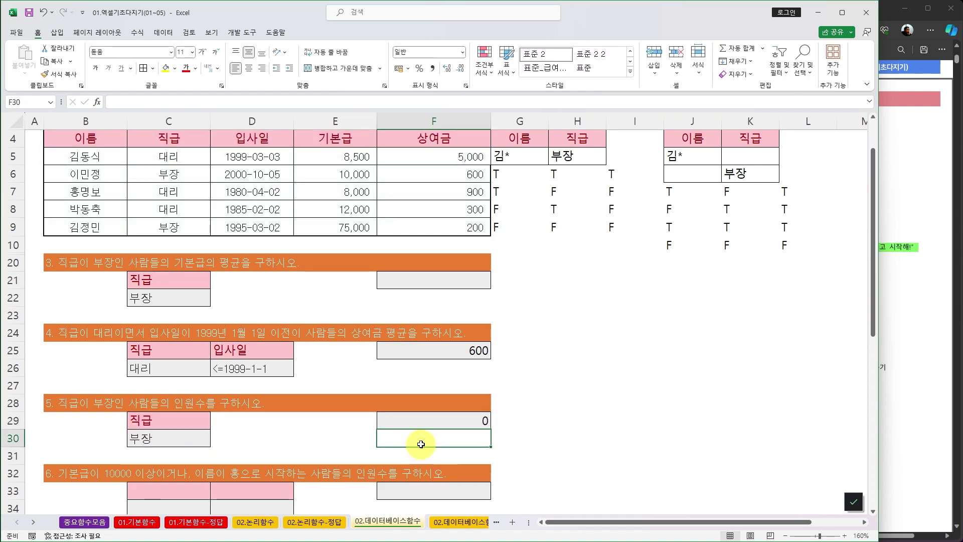
- Change the field argument of the DCOUNT formula in F29 to the 입사일 header D4, after trying the 상여금 header F4
click(444, 420)
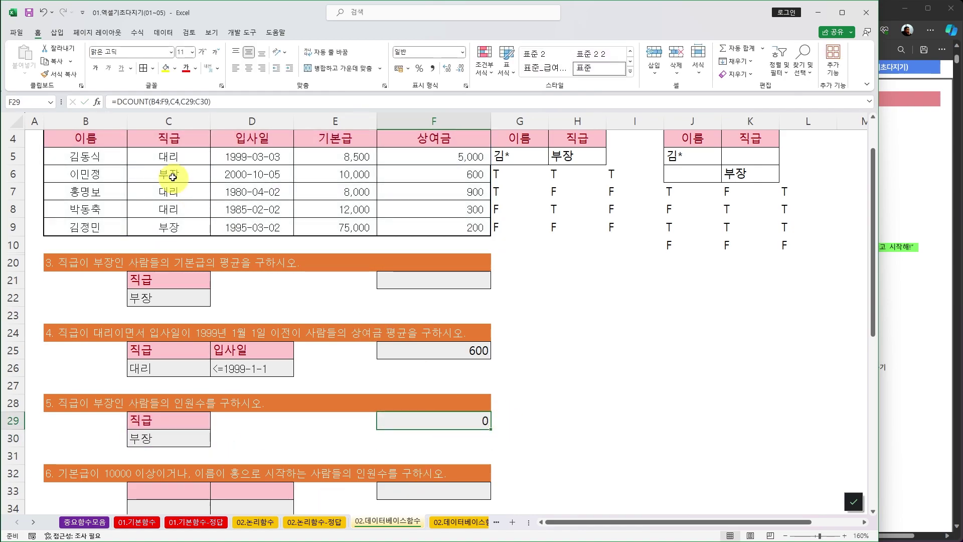
key(F2)
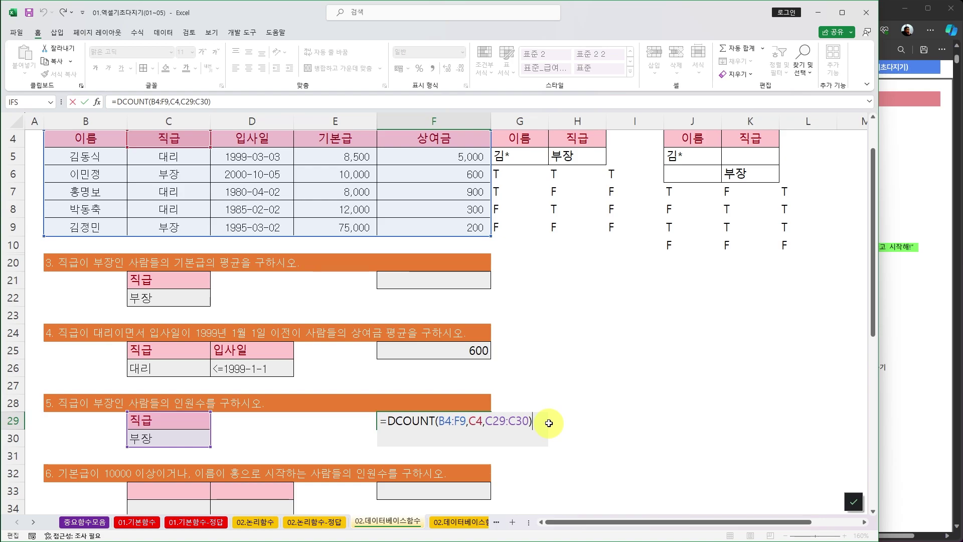
click(469, 422)
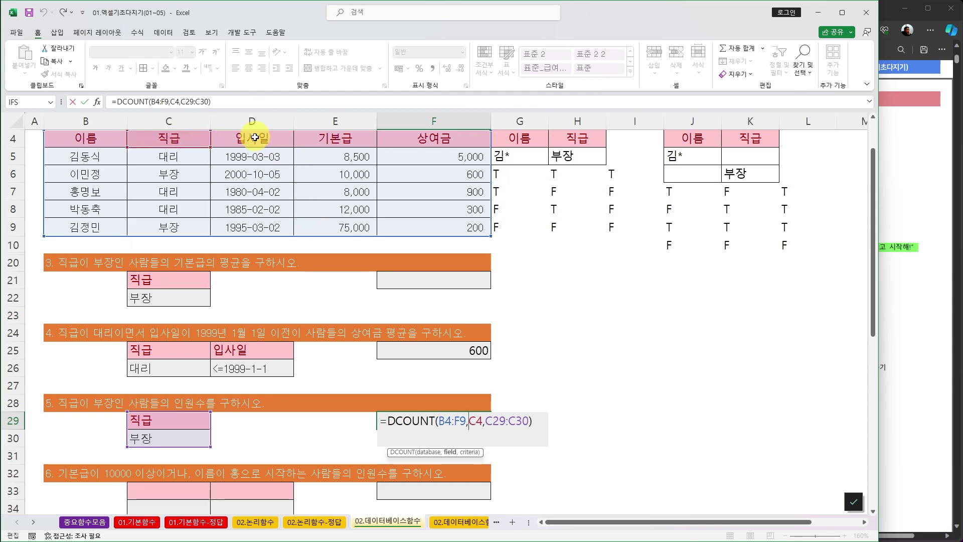
drag(194, 149, 417, 137)
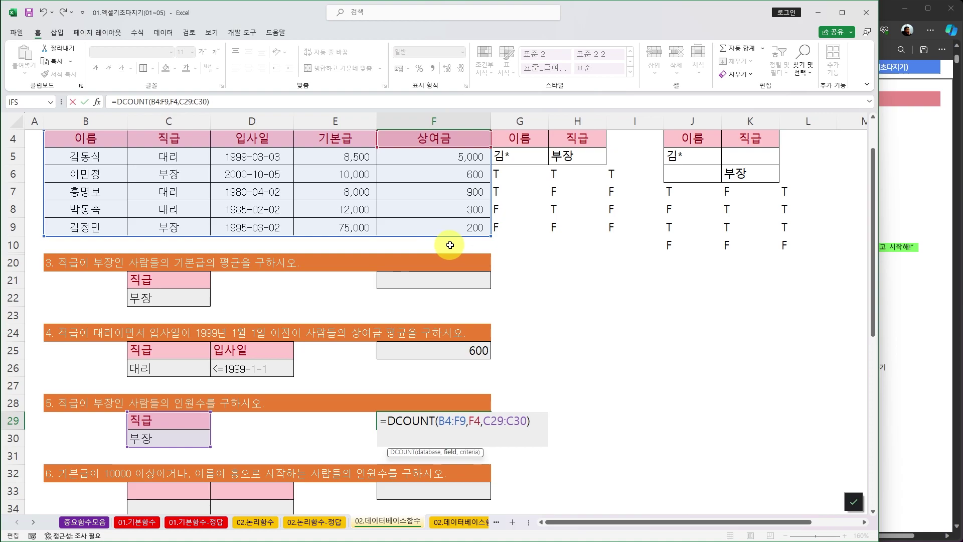
drag(420, 140, 275, 146)
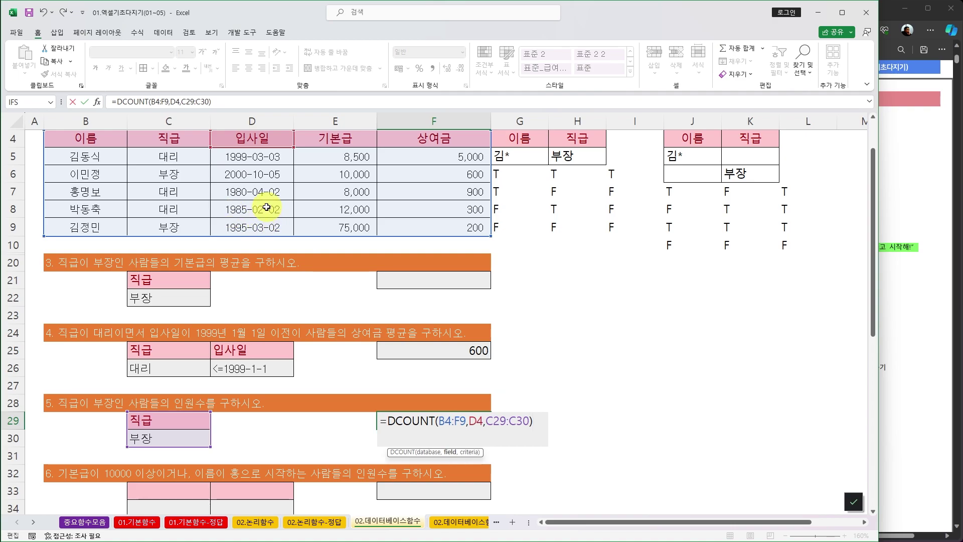
key(Return)
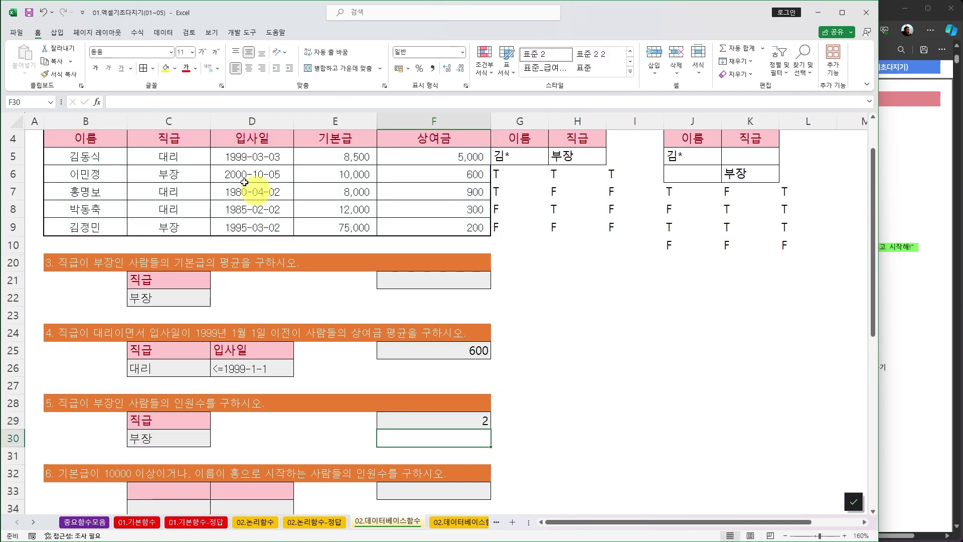
- Highlight the two 부장 records, B6:F6 and B9:F9, with a yellow fill
drag(69, 173, 455, 174)
drag(81, 223, 443, 225)
click(165, 73)
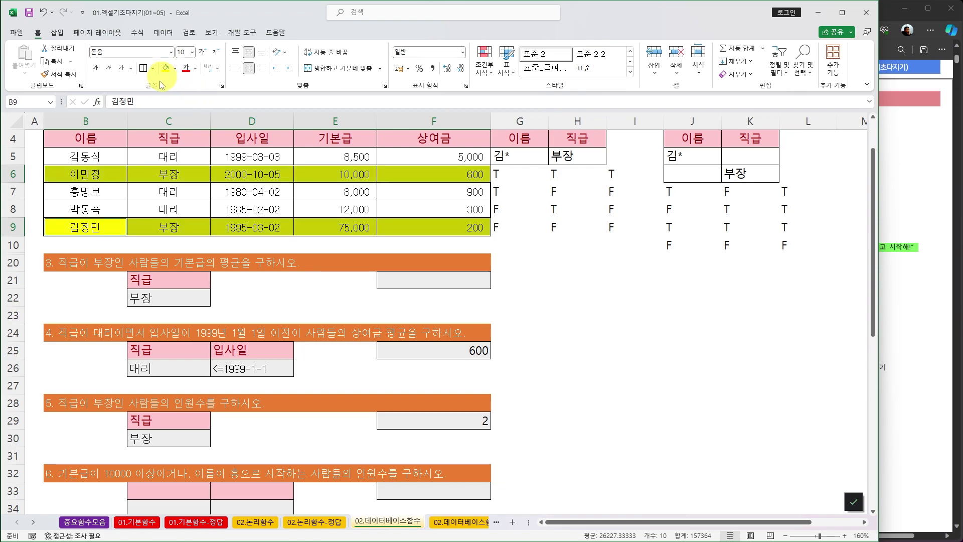
click(170, 140)
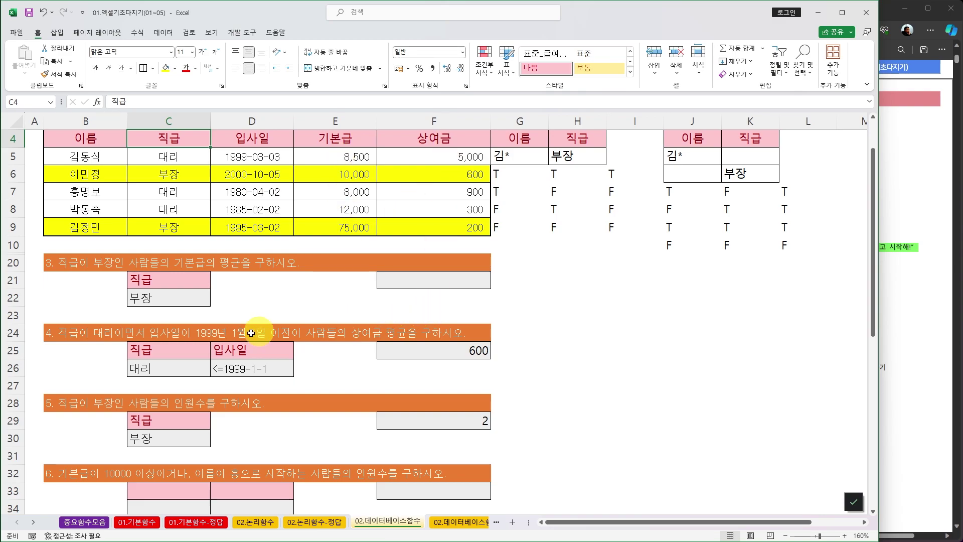
- Try DCOUNTA as the function in the F29 formula and restore DCOUNT
double_click(419, 422)
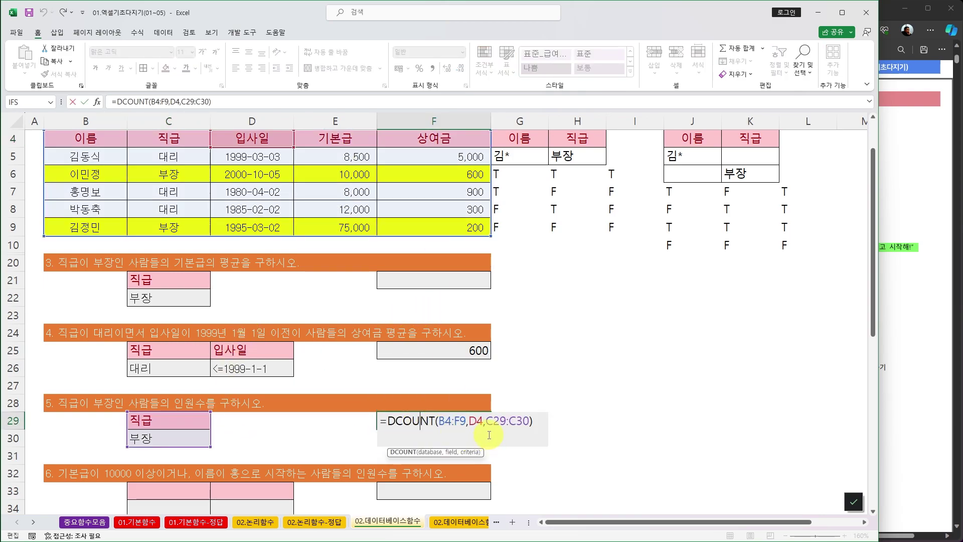
click(436, 423)
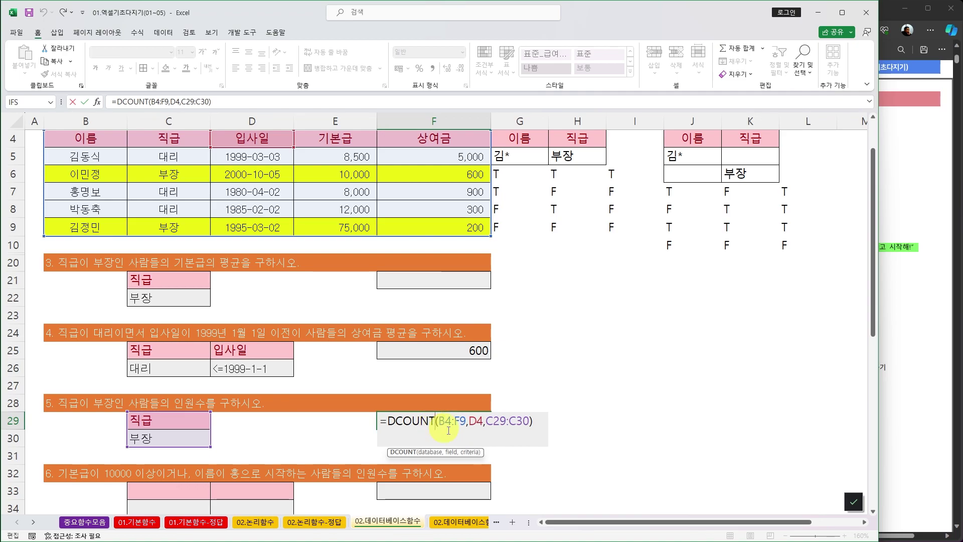
text(a)
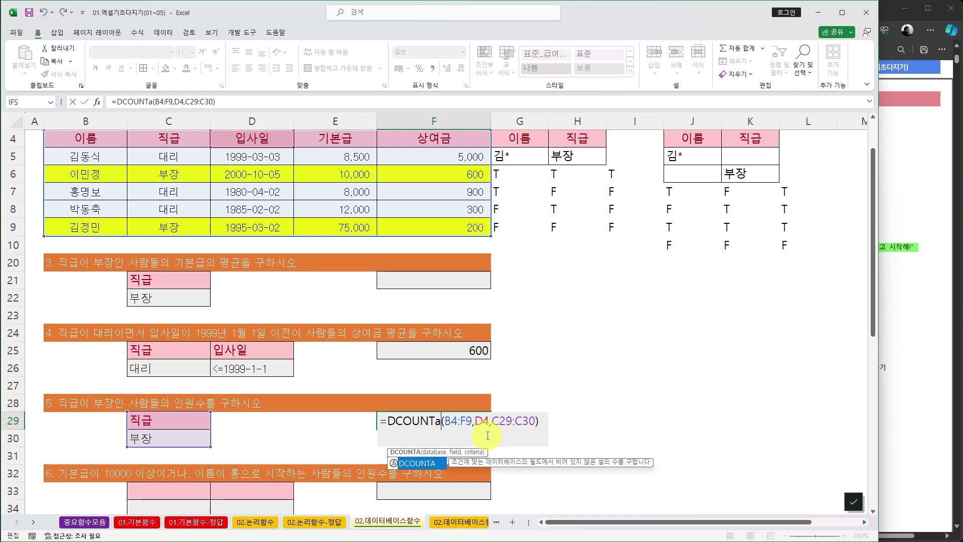
key(Return)
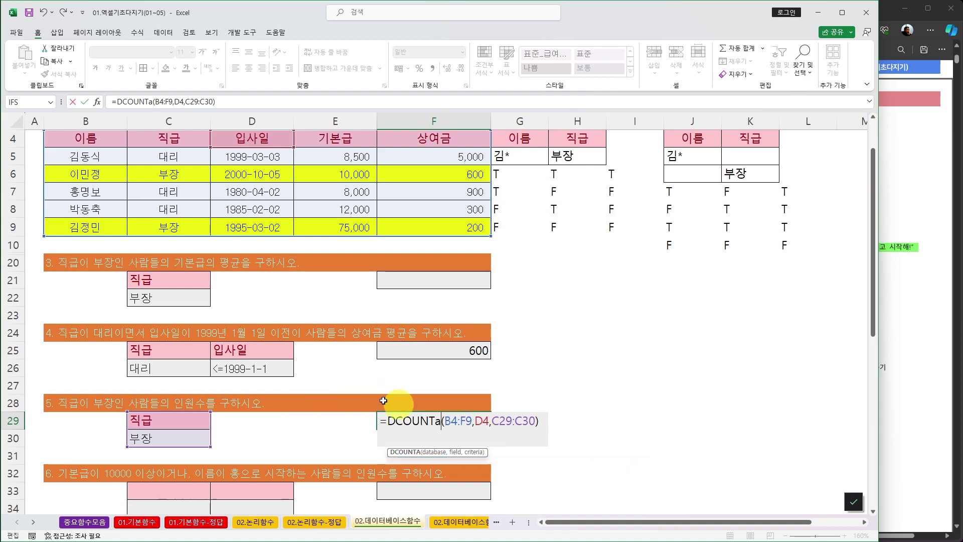
scroll(301, 401, down, 3)
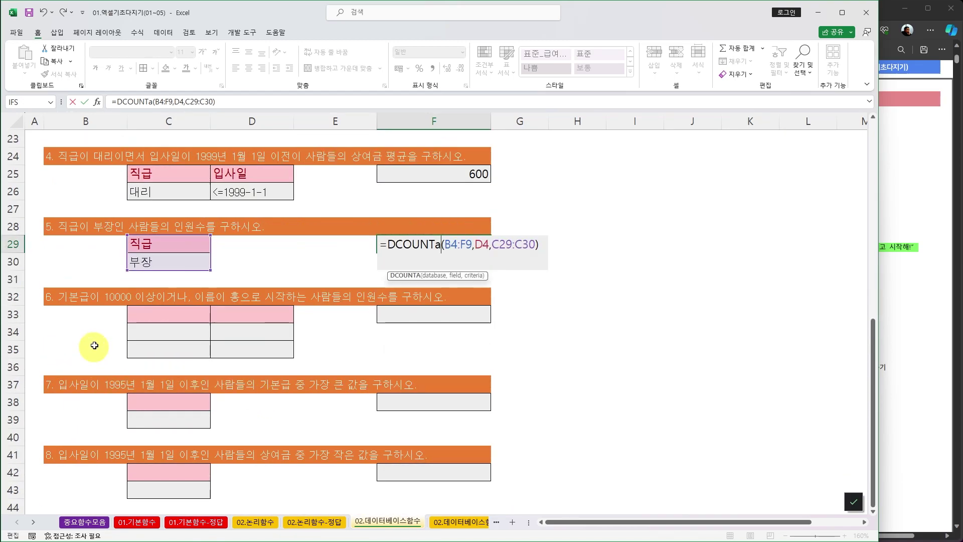
key(BackSpace)
scroll(291, 389, up, 5)
key(Return)
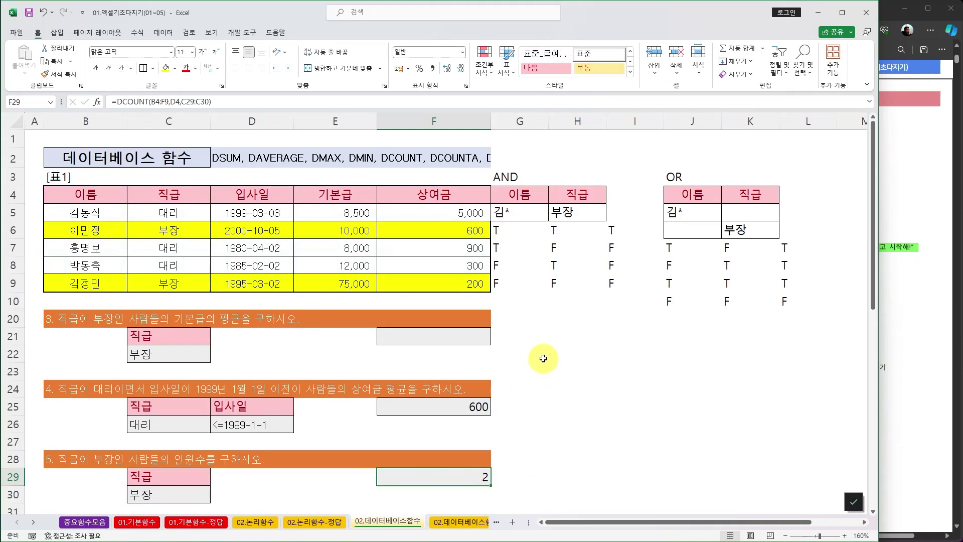
- On the 02.논리함수 sheet, enter =AVERAGE(D21:E21) in the 표2 평균 cell F21 and fill it down to F27
click(543, 359)
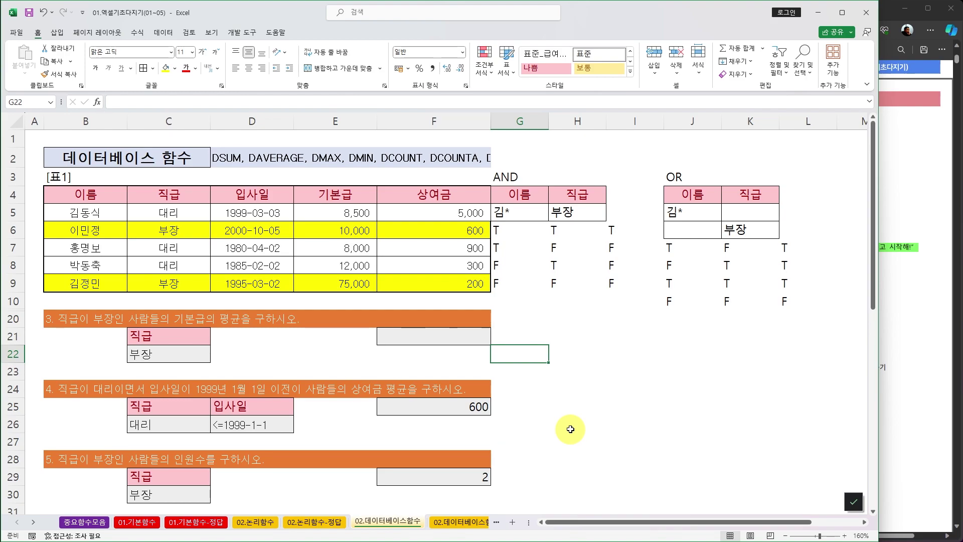
key(ctrl+Page_Up)
key(ctrl+Page_Up)
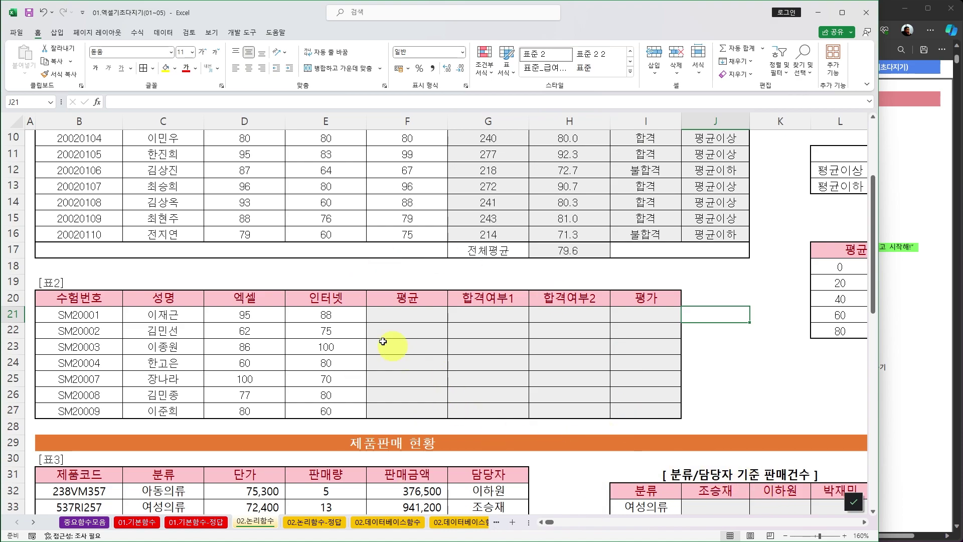
click(406, 316)
text(=aver)
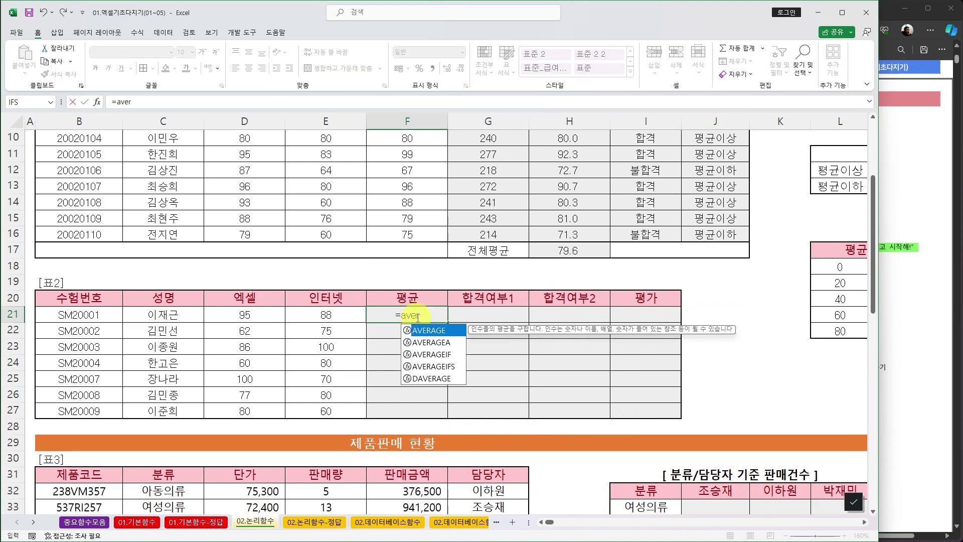
key(Tab)
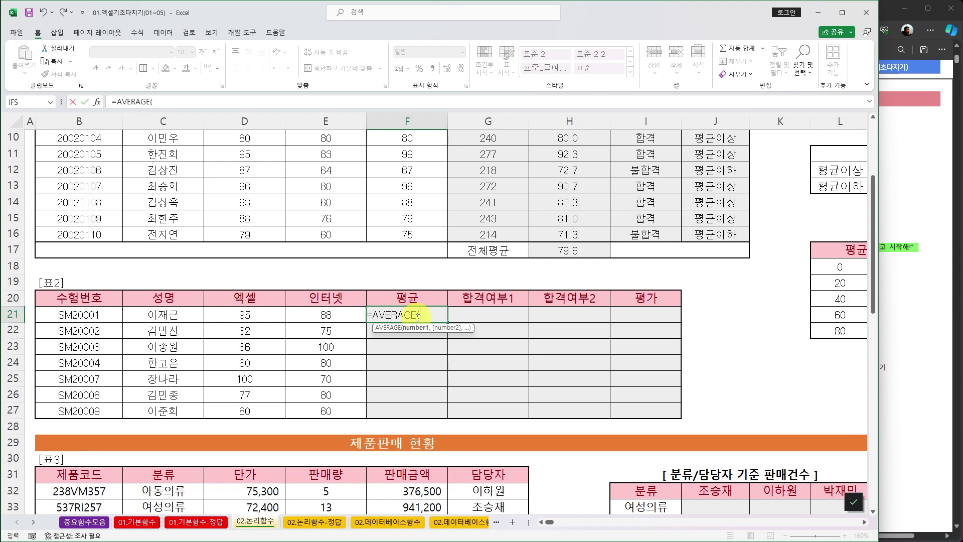
drag(245, 315, 314, 316)
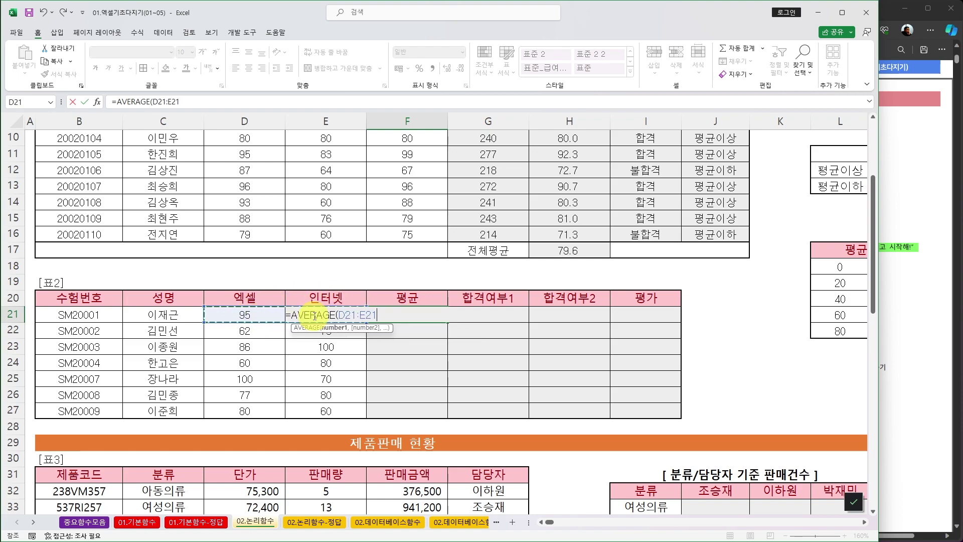
key(ctrl+Return)
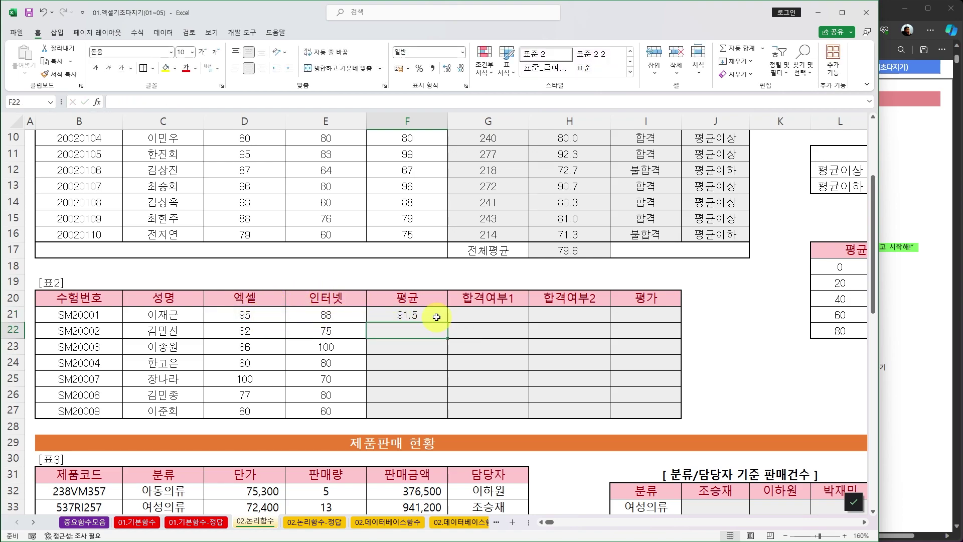
drag(445, 320, 441, 414)
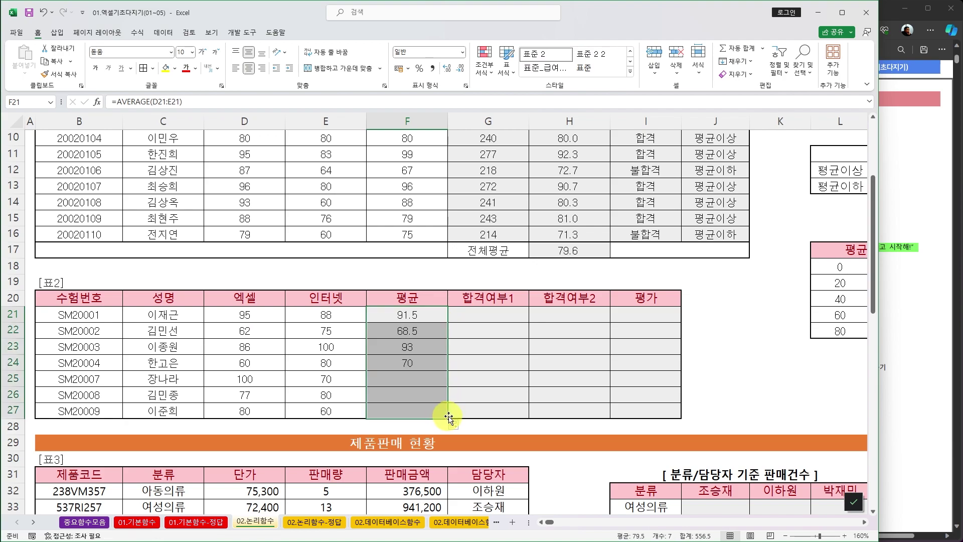
- Build the formula =AND(D21>=80,E21>=80) in the 합격여부1 cell G21
click(501, 316)
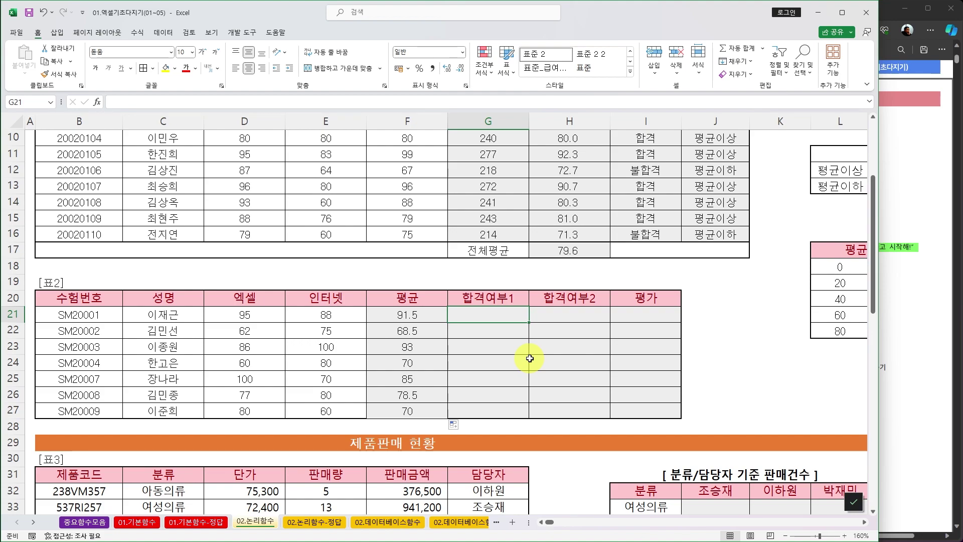
text(=)
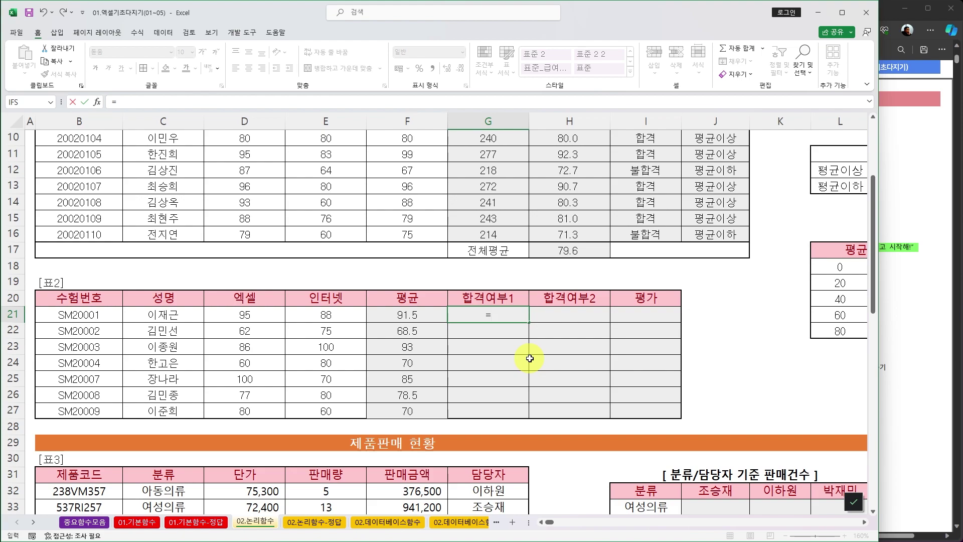
text(and)
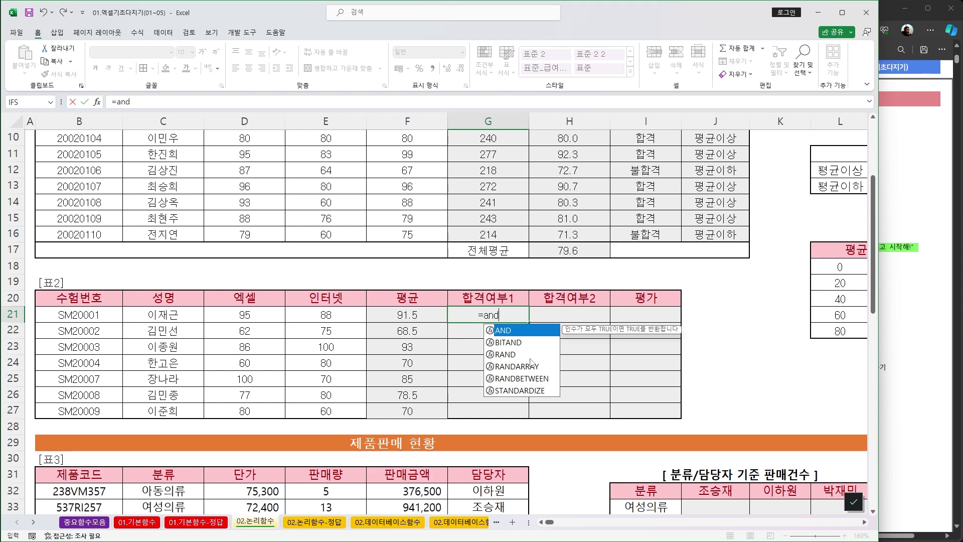
key(Tab)
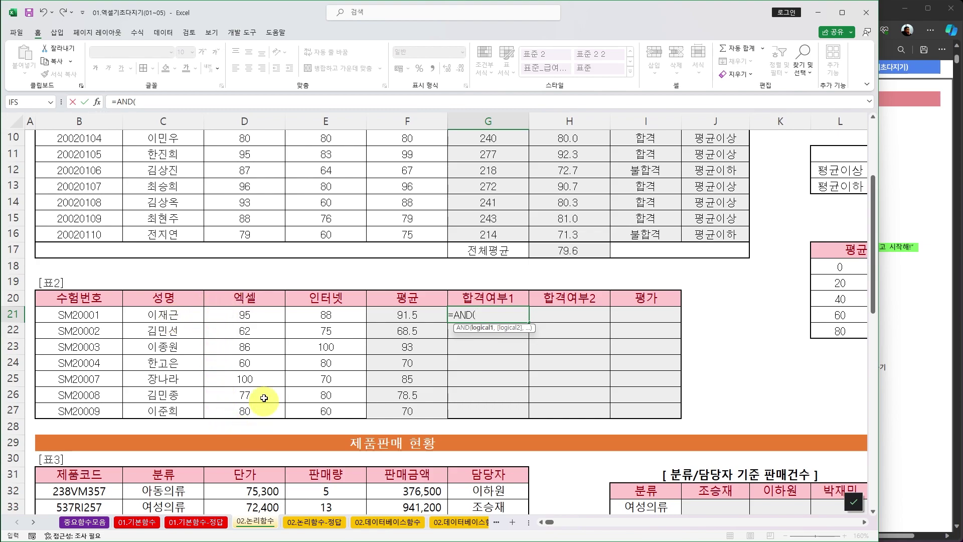
click(239, 316)
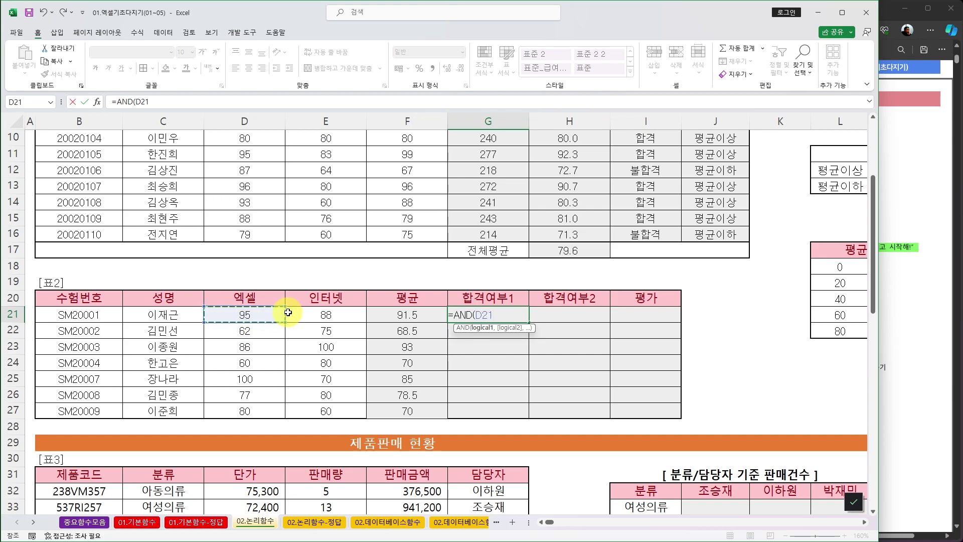
text(>=8)
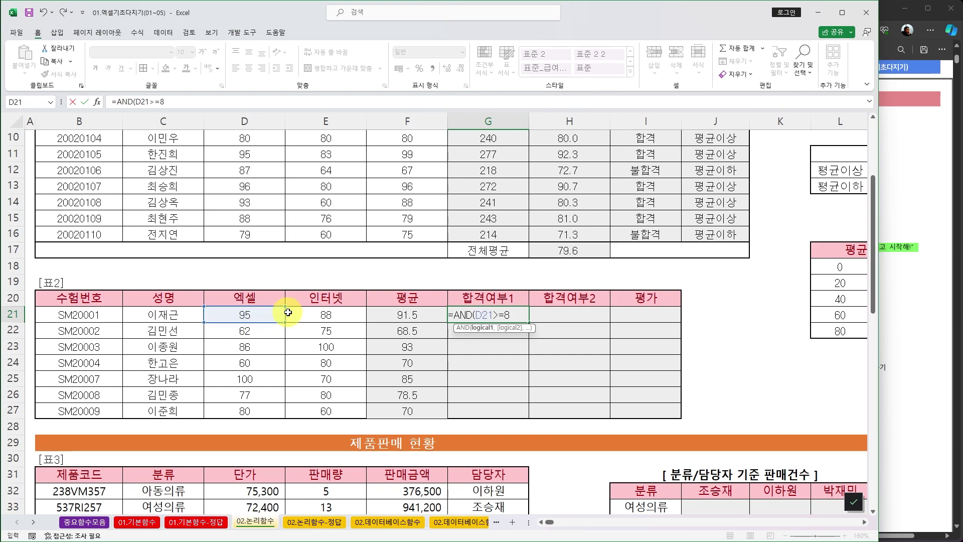
text(0,)
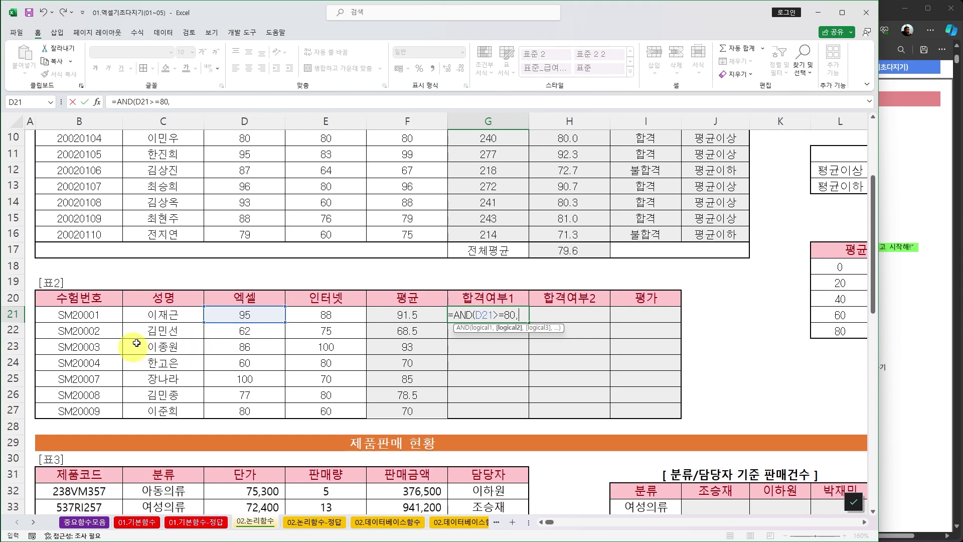
click(332, 315)
text(>=80)
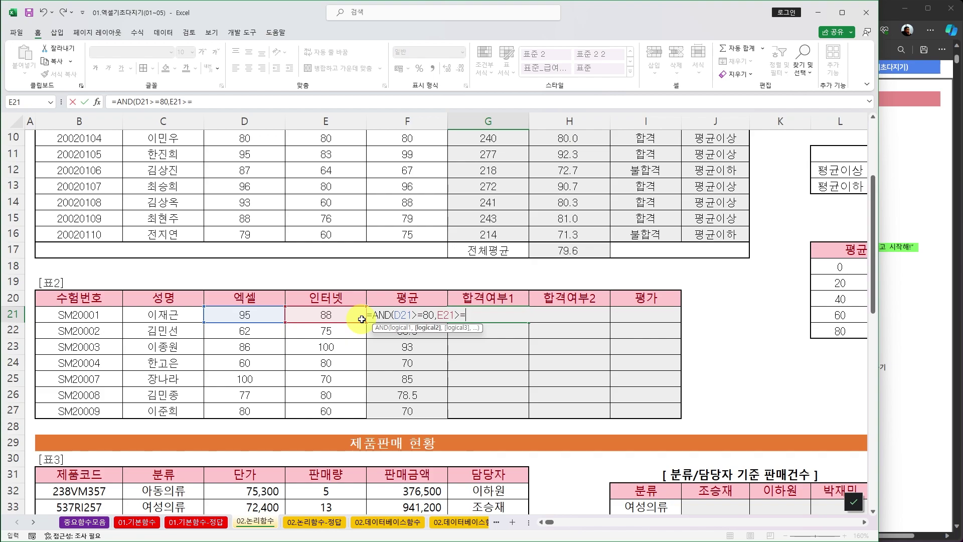
text())
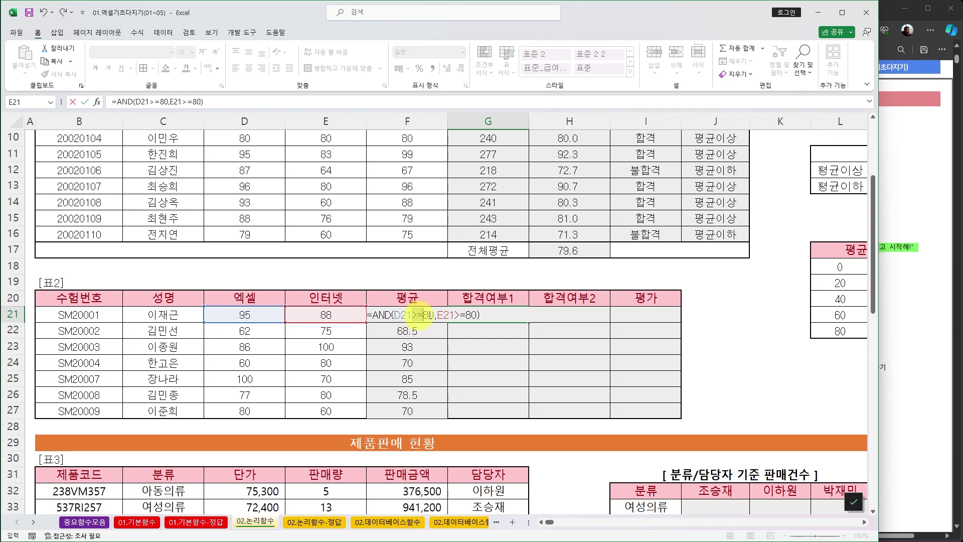
- Retype the AND conditions in G21 as D21,E21>=80, and add the missing >=80 comparison back to D21
drag(413, 315, 513, 314)
text(,)
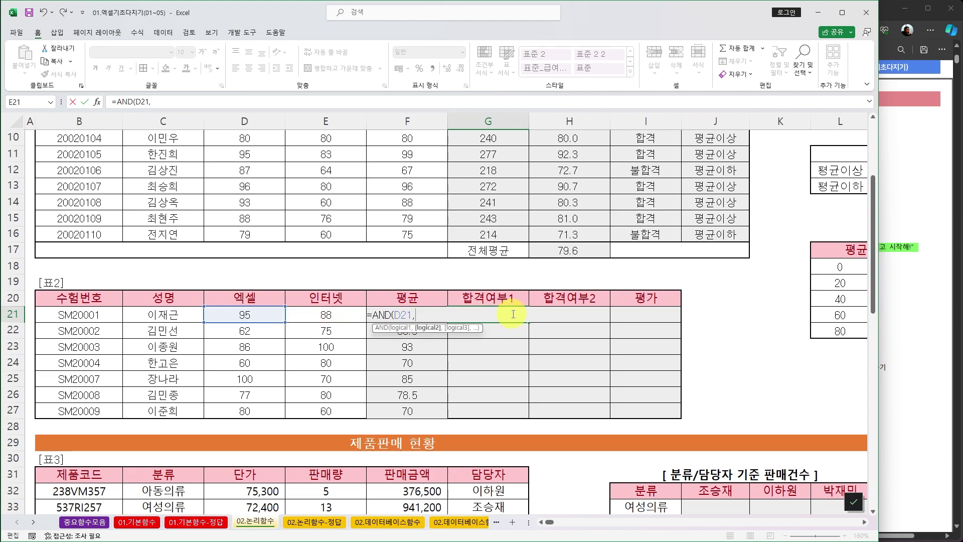
click(341, 314)
text(>=80)
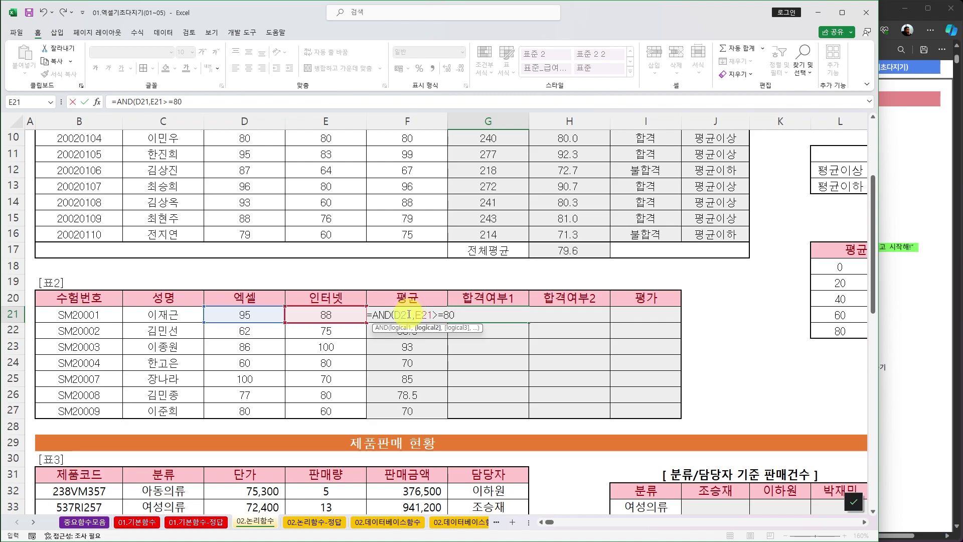
click(411, 314)
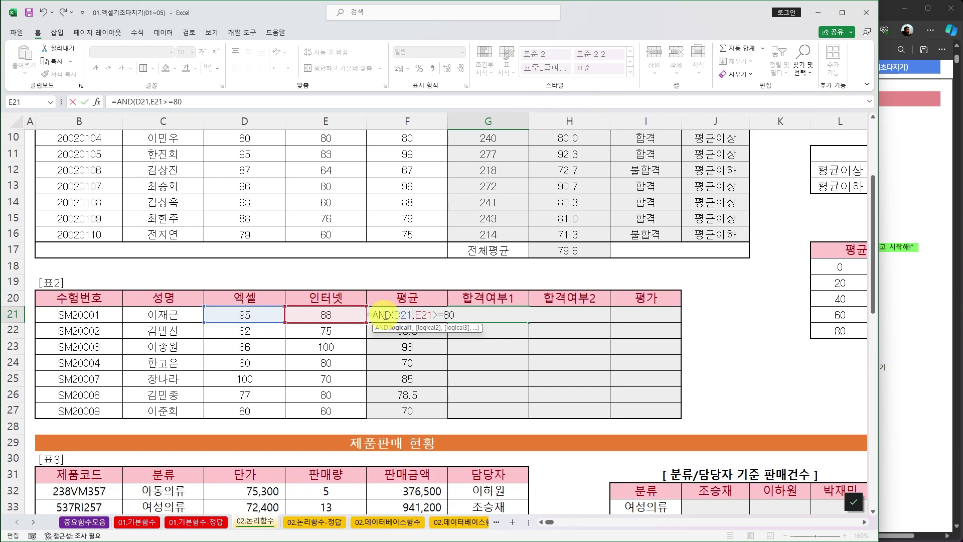
text(>=)
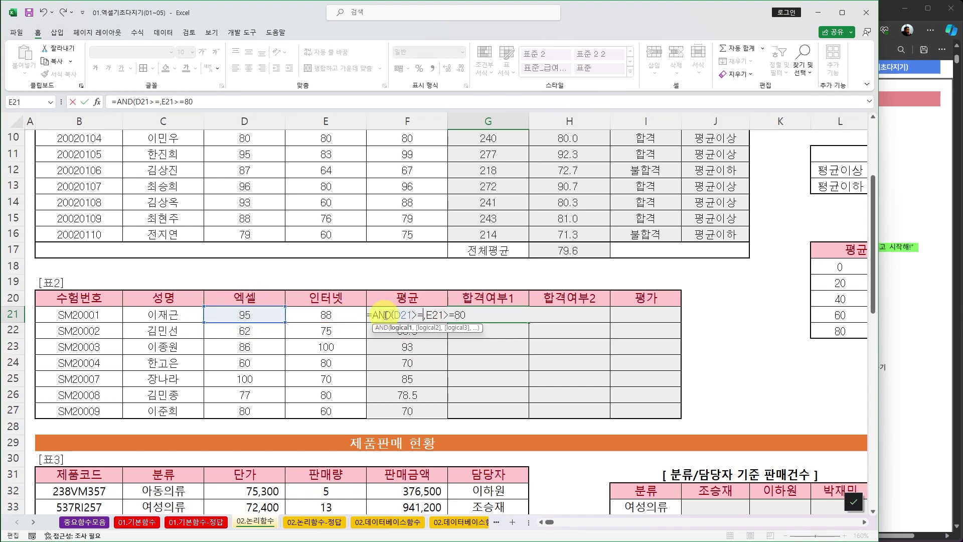
text(80)
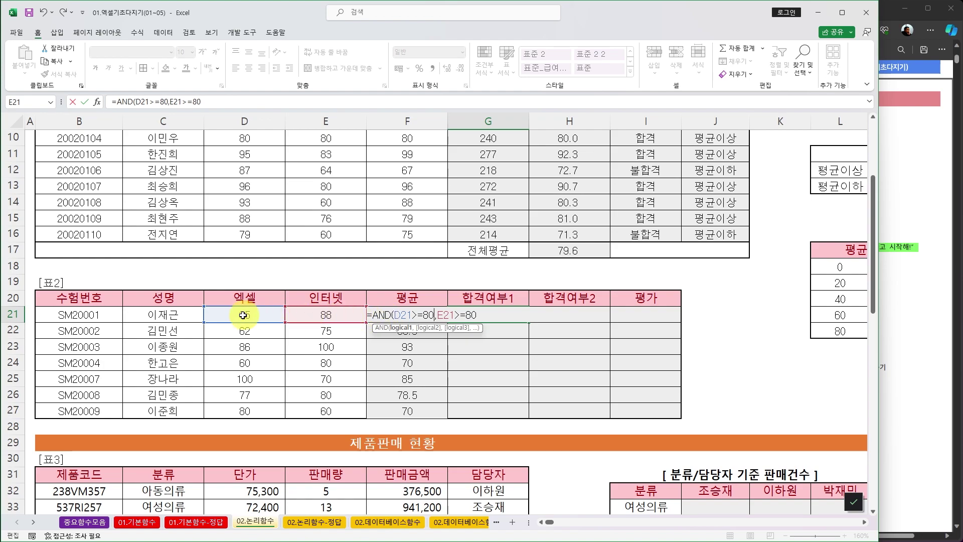
click(491, 317)
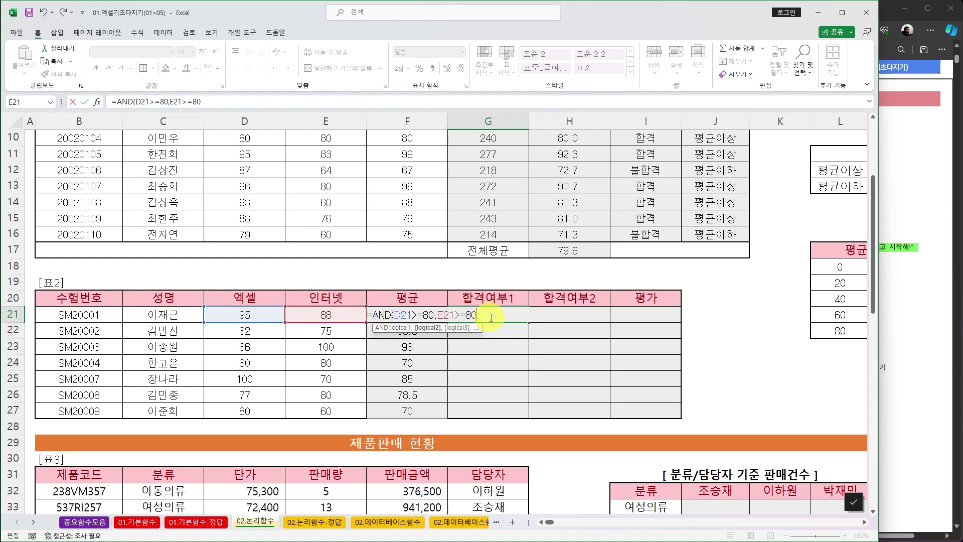
text())
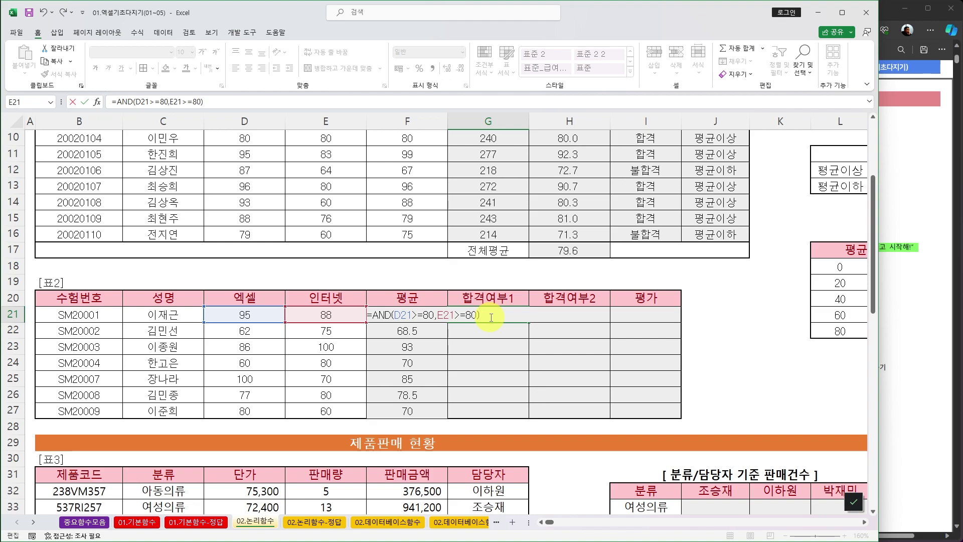
- Commit the AND formula in G21 and fill it down to G27
key(Return)
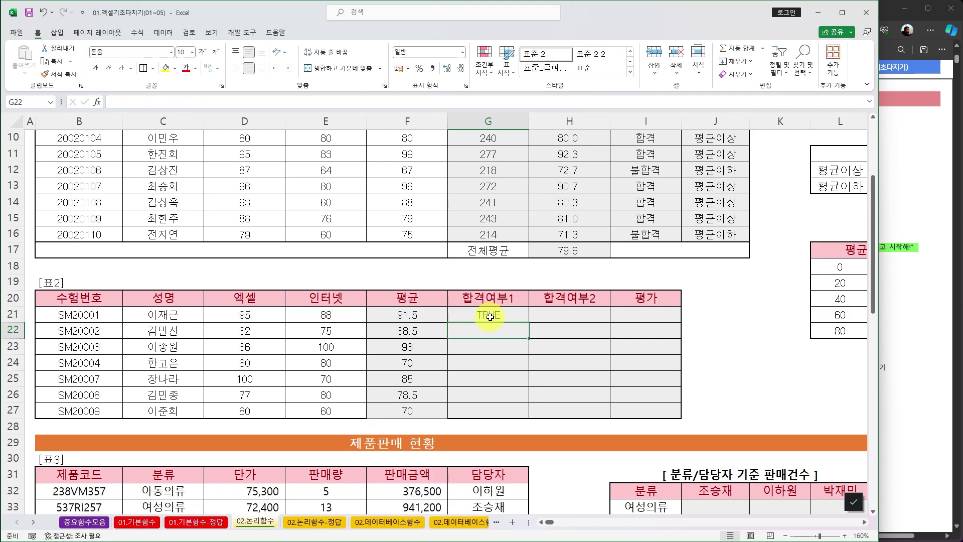
click(514, 315)
drag(528, 323, 524, 417)
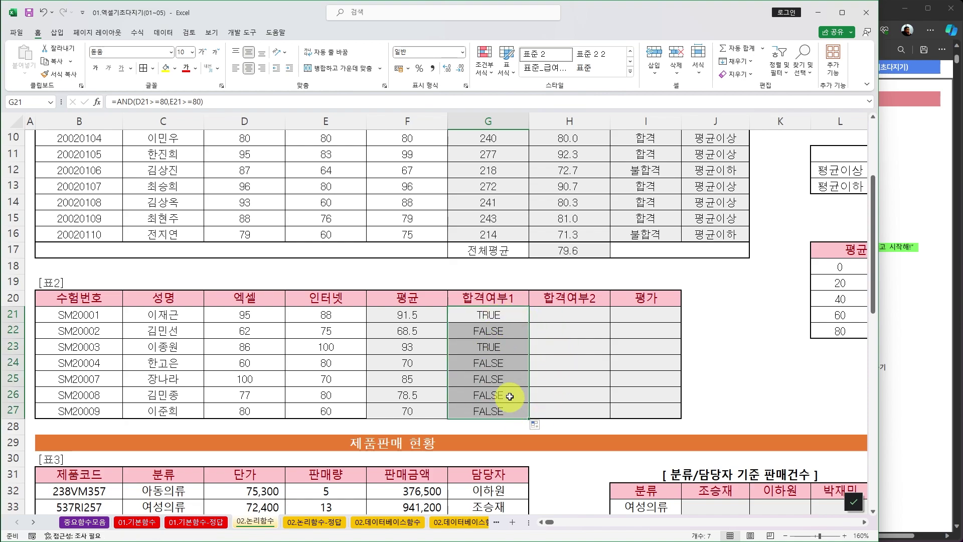
key(F2)
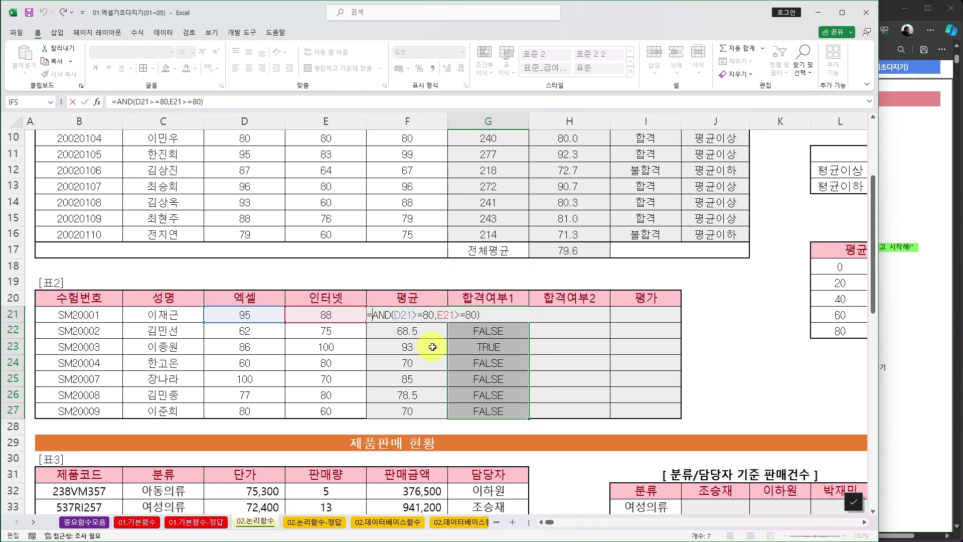
key(Escape)
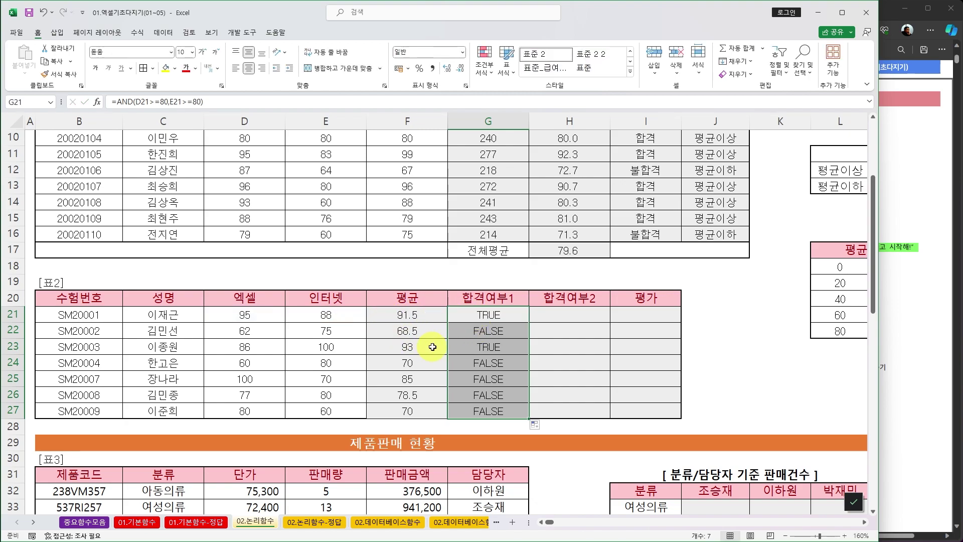
double_click(519, 318)
key(ctrl+Return)
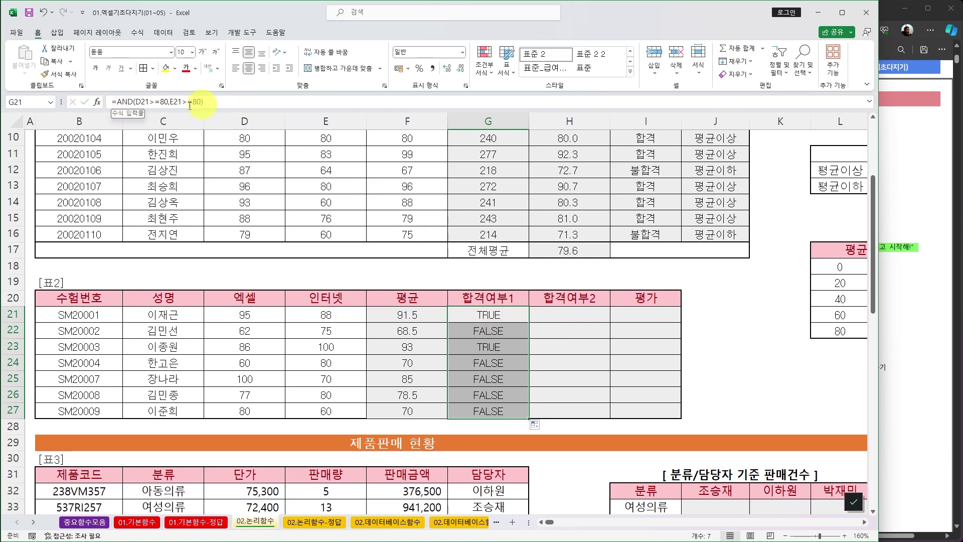
- Wrap the AND test in G21 in an IF function that returns "합격" when true and "불합격" when false
double_click(504, 315)
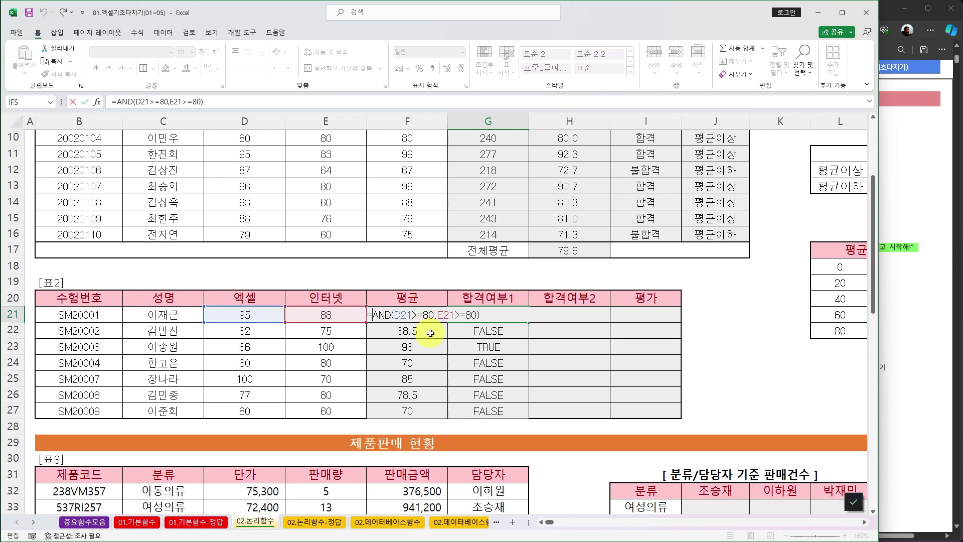
key(Home)
key(Right)
text(if)
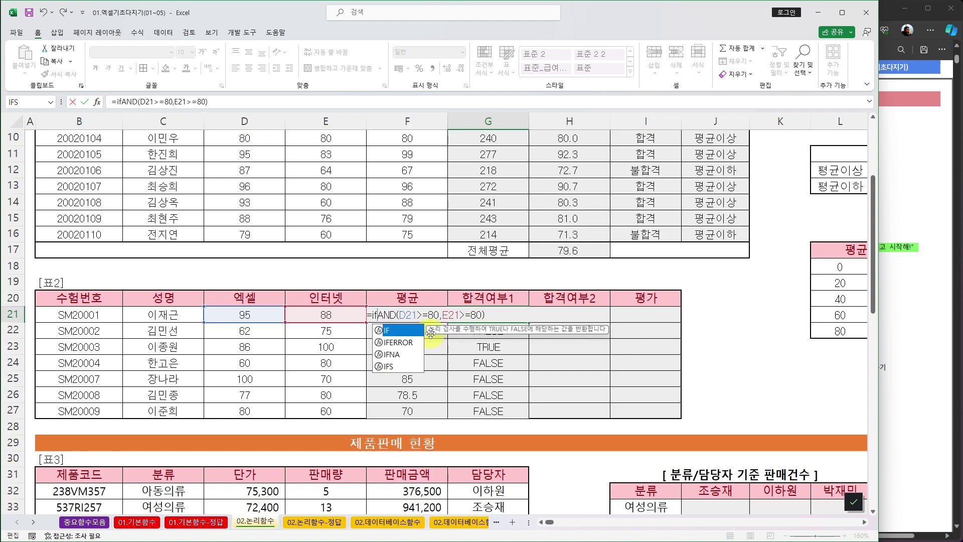
key(Tab)
key(shift+End)
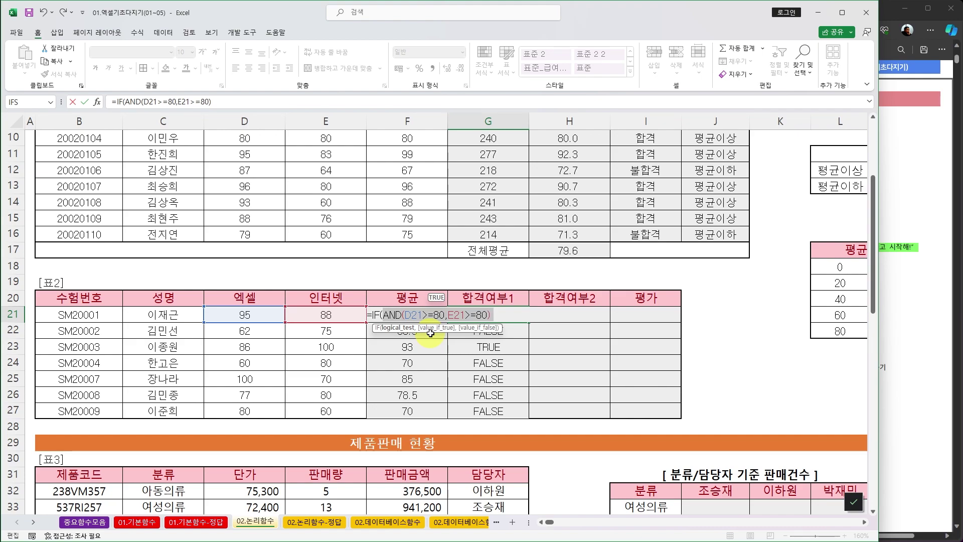
key(End)
text(,"하)
text(격","ㅂ)
text(불합격")
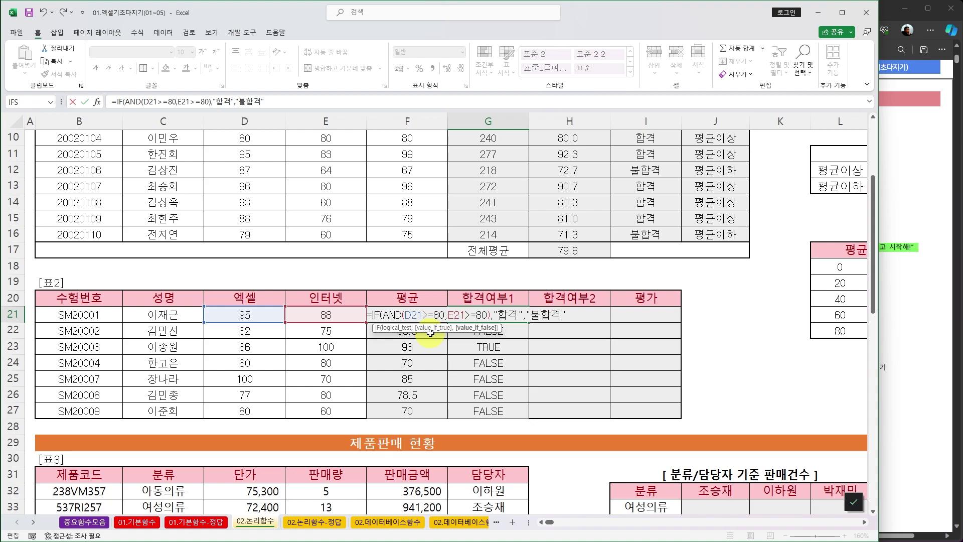
text())
key(Return)
- Fill the IF formula from G21 down to G27 and select the 합격여부2 cell H21
click(509, 312)
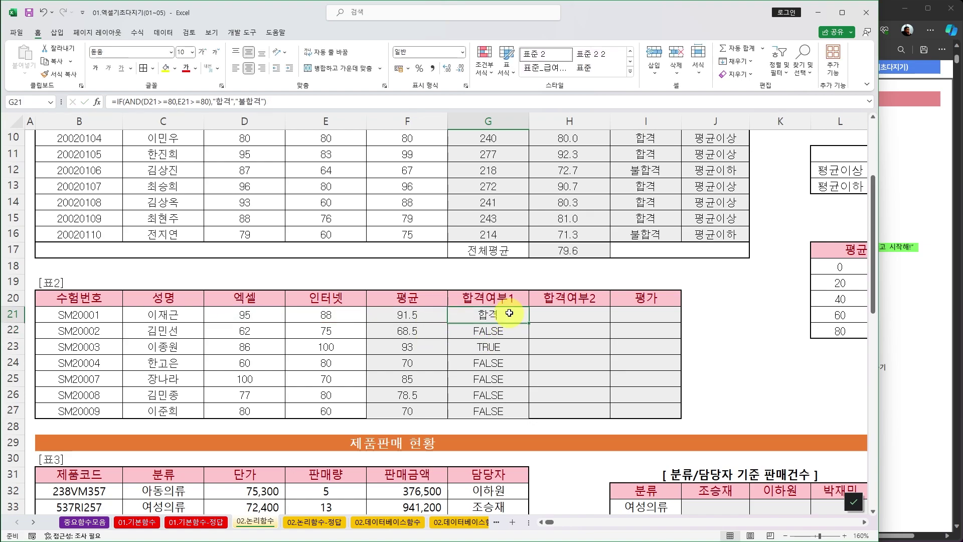
drag(528, 322, 526, 421)
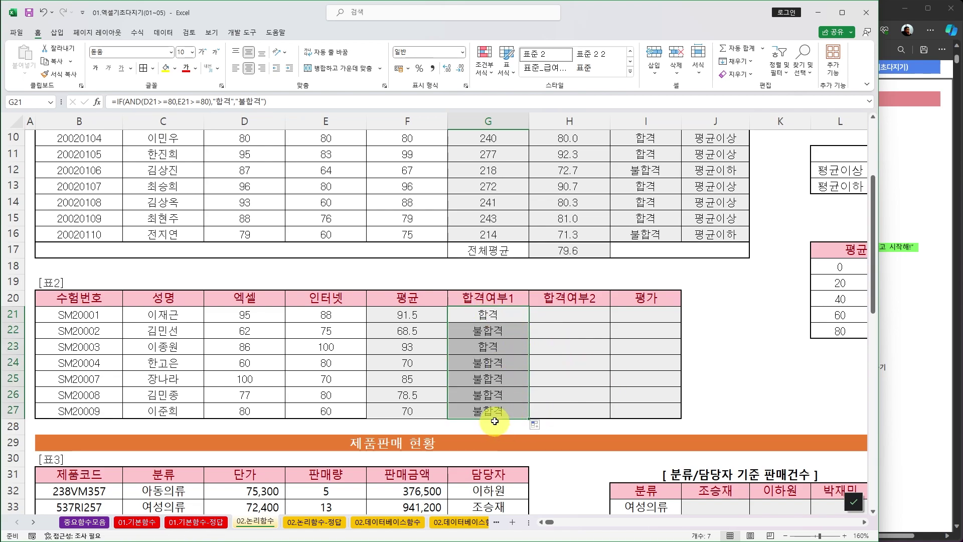
click(560, 314)
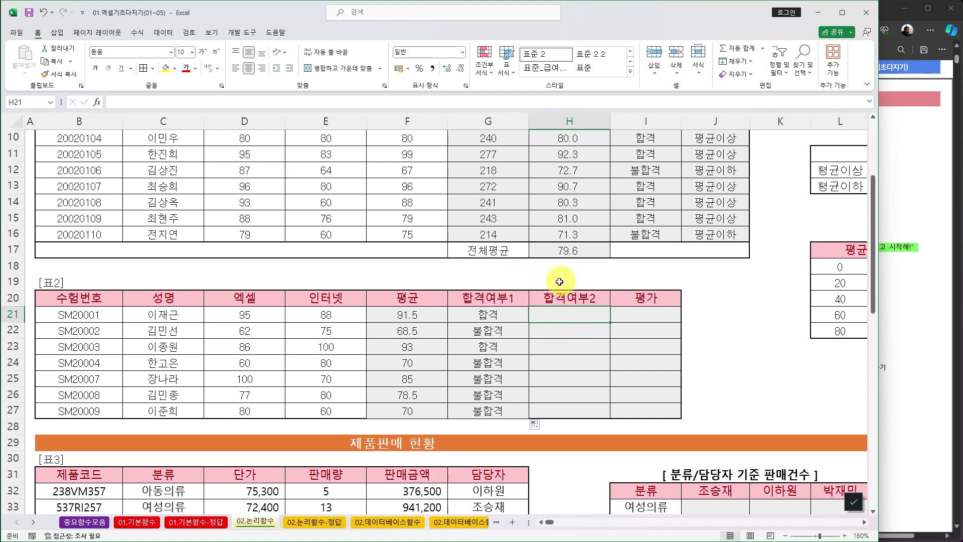
- Enter the note "평균이 80점 이상이거나, 두과목 모두 70점 이상이야!" in cell H19, above the 합격여부2 header
click(499, 281)
click(553, 284)
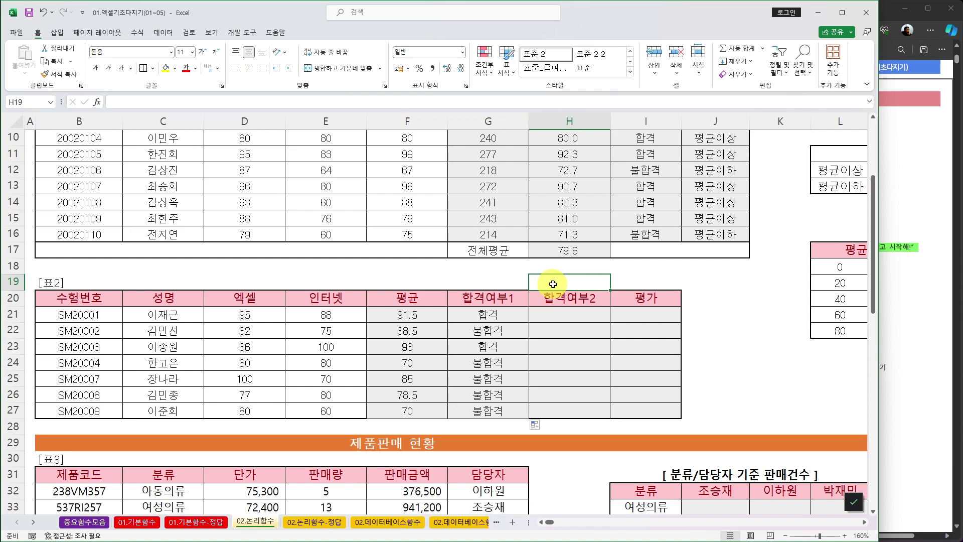
text(평)
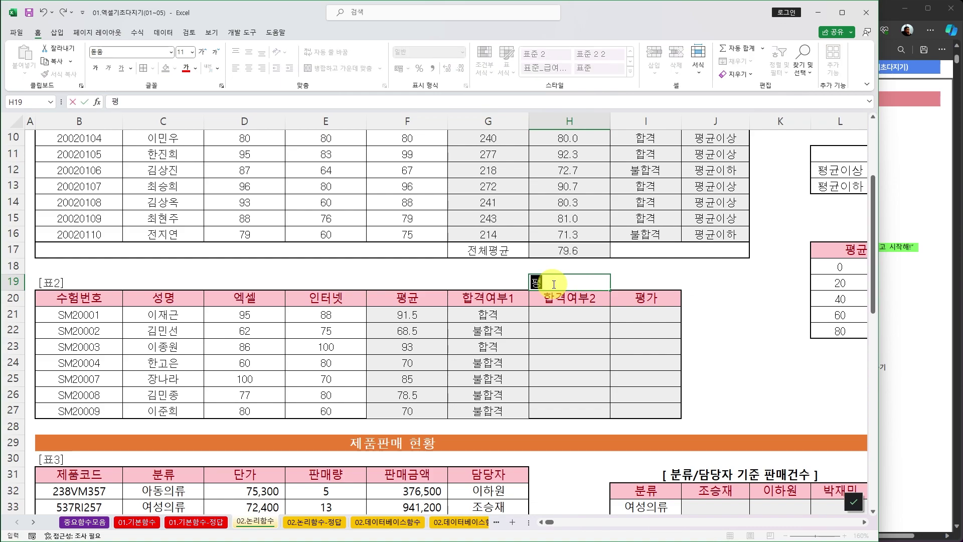
text(균이 80점 이상이건)
text(나, 두과모목 모두 70점 이상이야)
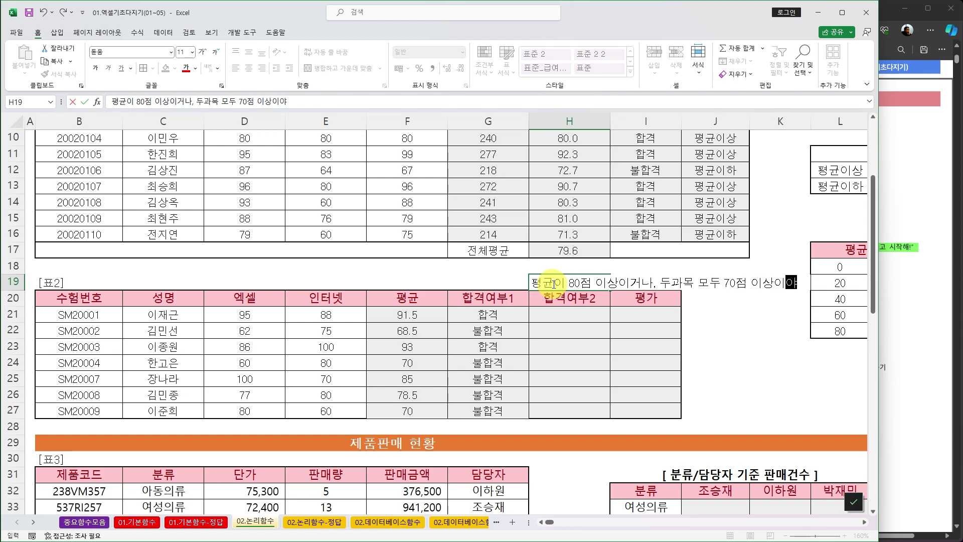
text(!)
key(Return)
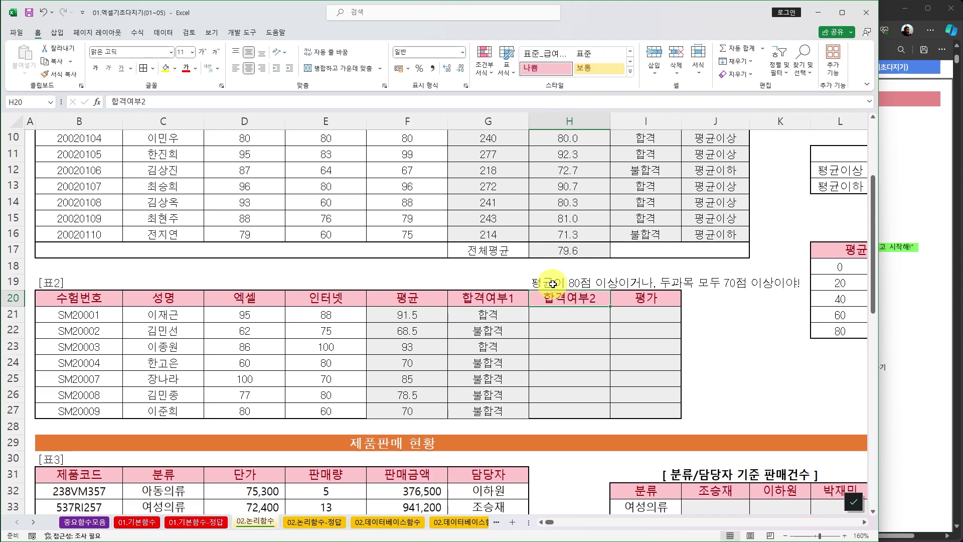
- Start an OR formula in H21 with the placeholder arguments A,B, and clear the placeholders after the opening parenthesis
click(561, 316)
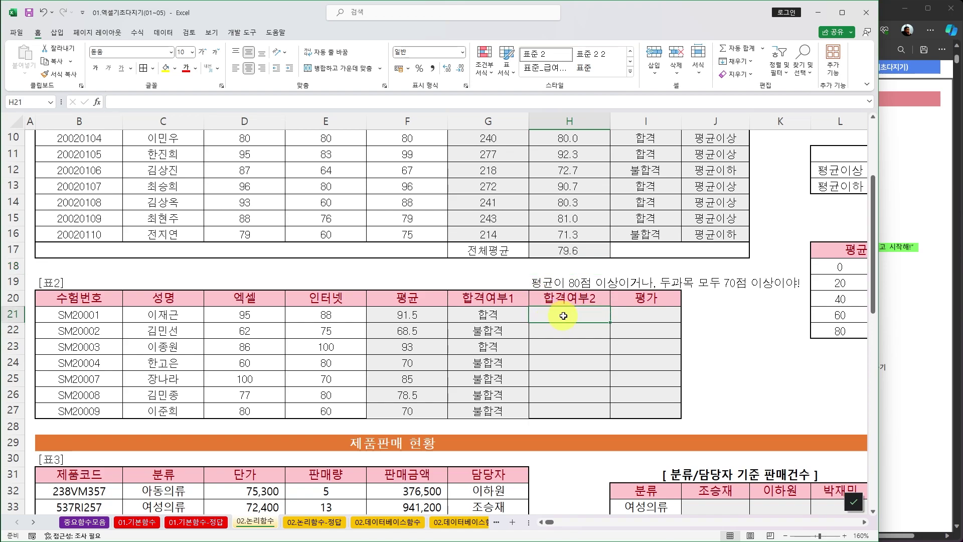
text(=OR()
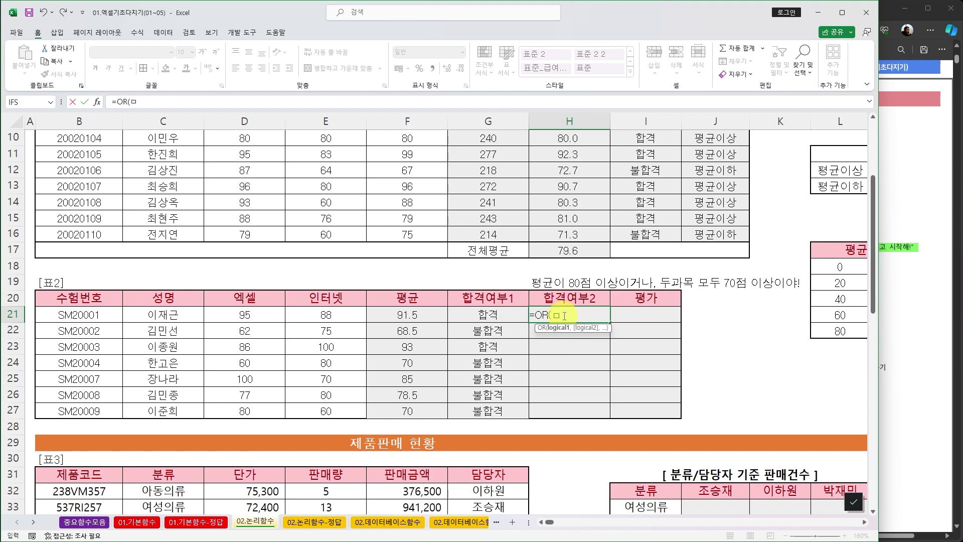
text(A,B)
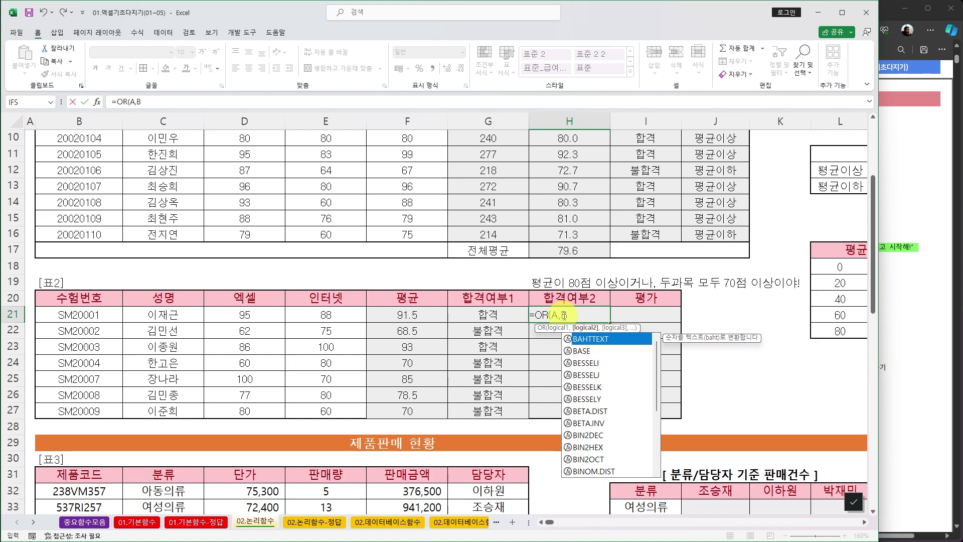
text())
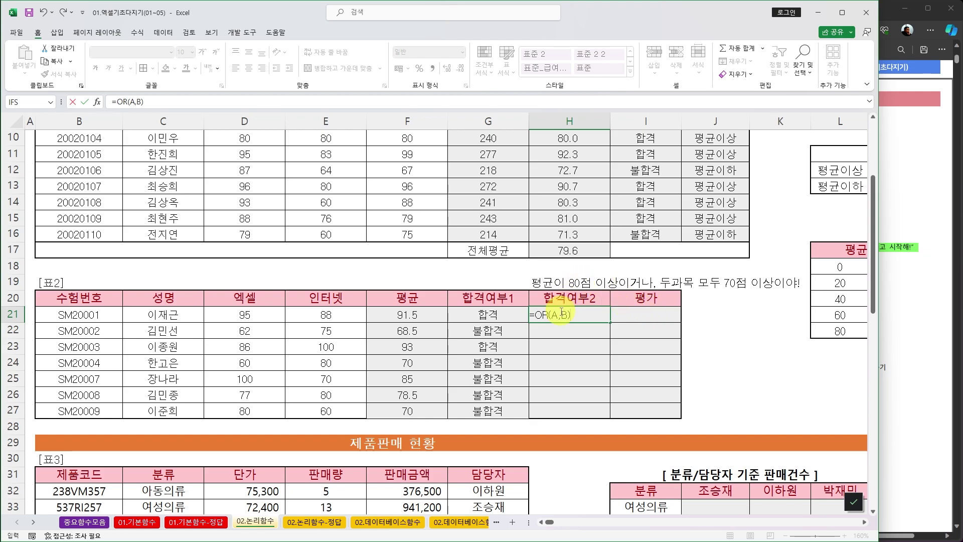
drag(554, 315, 606, 315)
key(Delete)
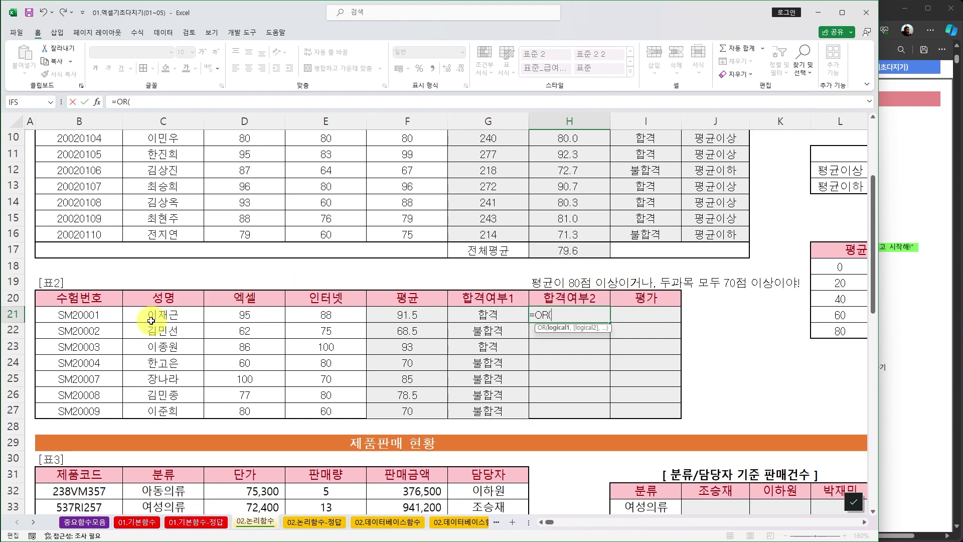
- Complete the OR formula in H21 with the condition F21>=80 and the nested test AND(D21>=70,E21>=70)
click(401, 316)
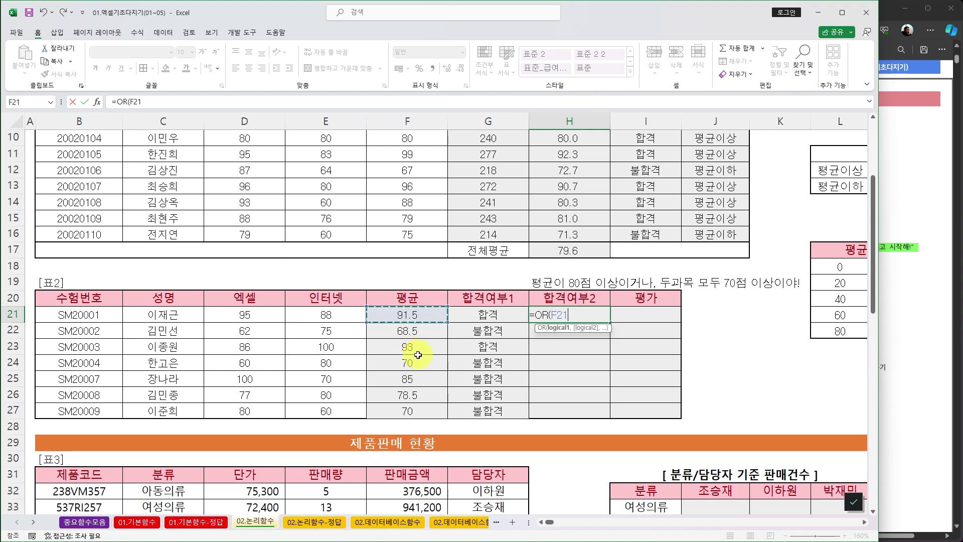
text(>=80,)
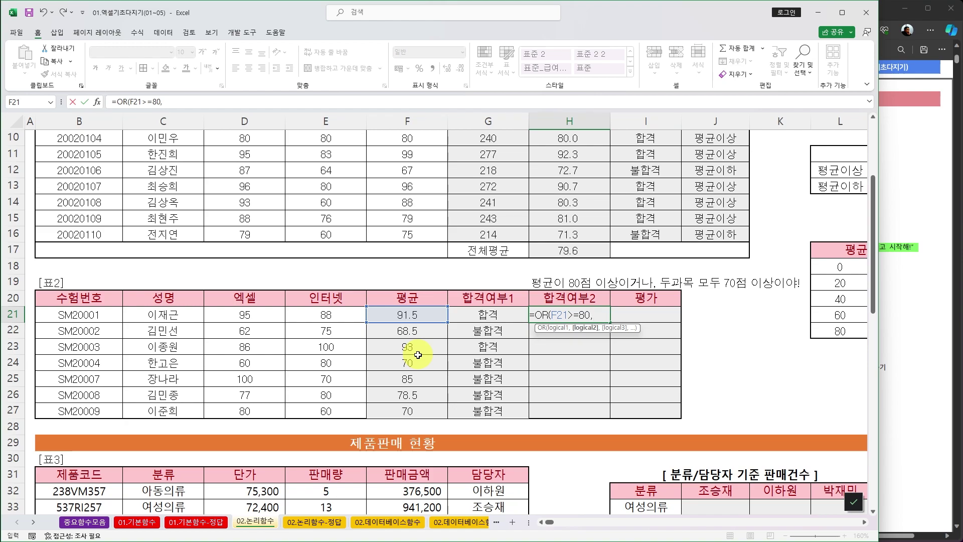
text(and)
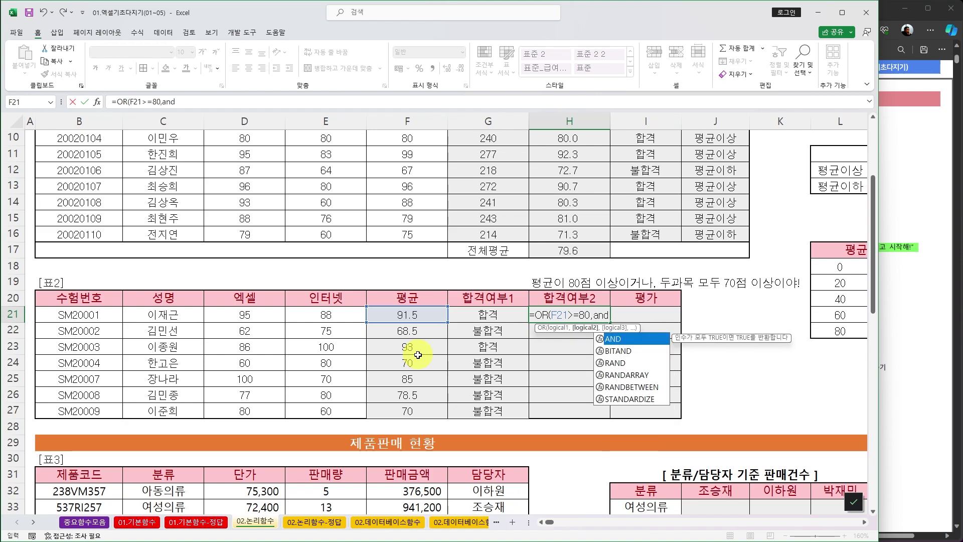
text(()
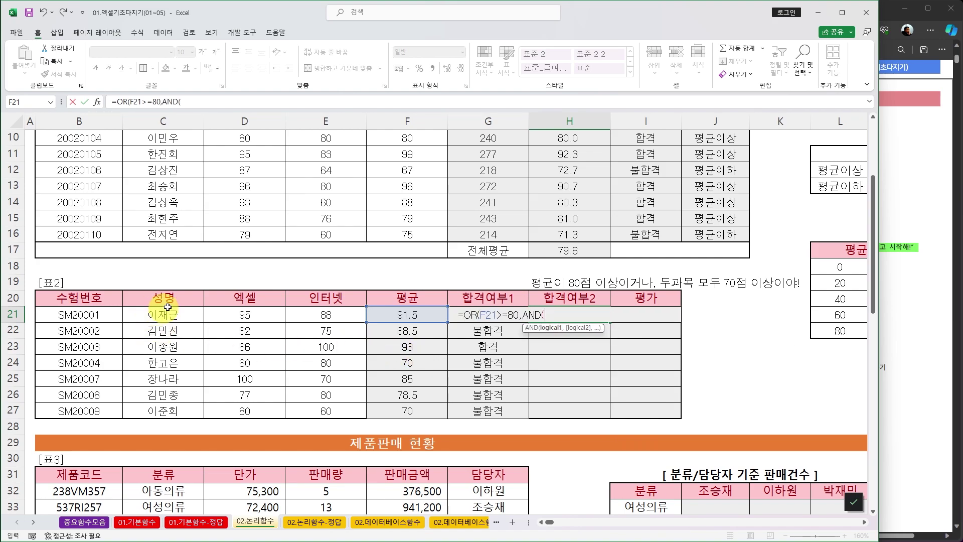
click(233, 315)
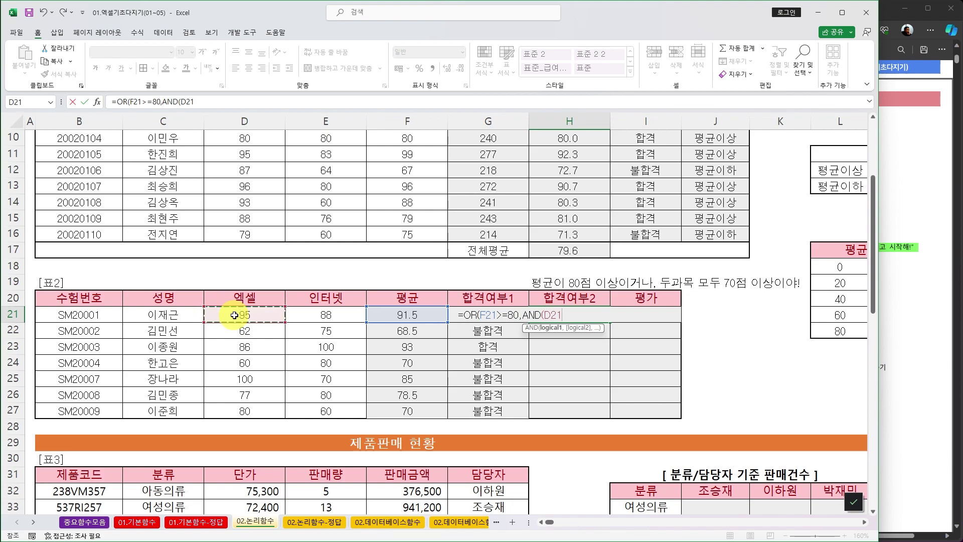
text(>=70,)
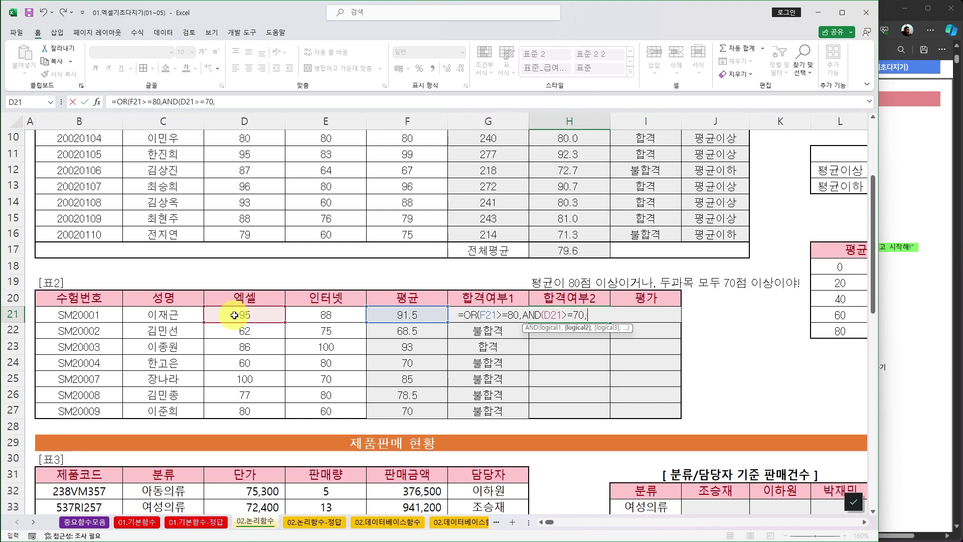
click(325, 316)
text(>=)
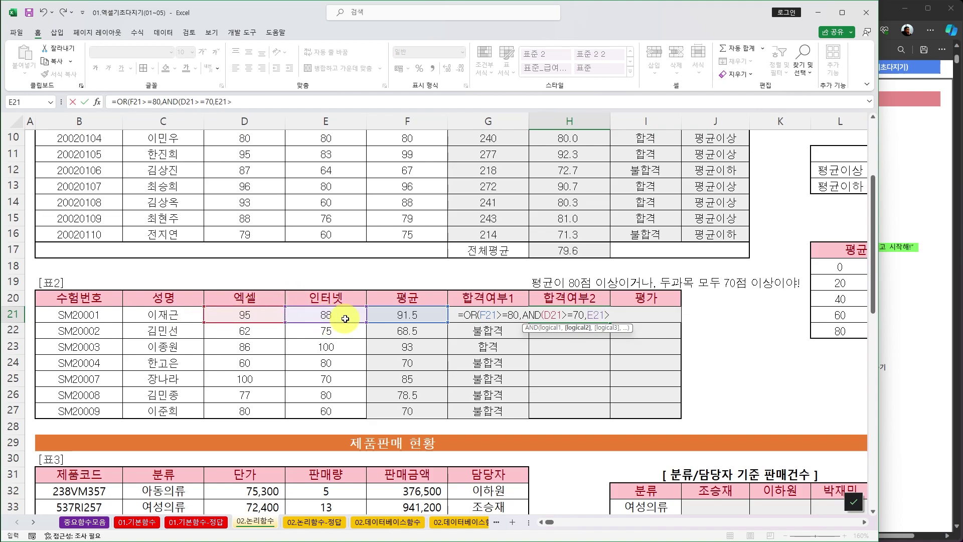
text(70))
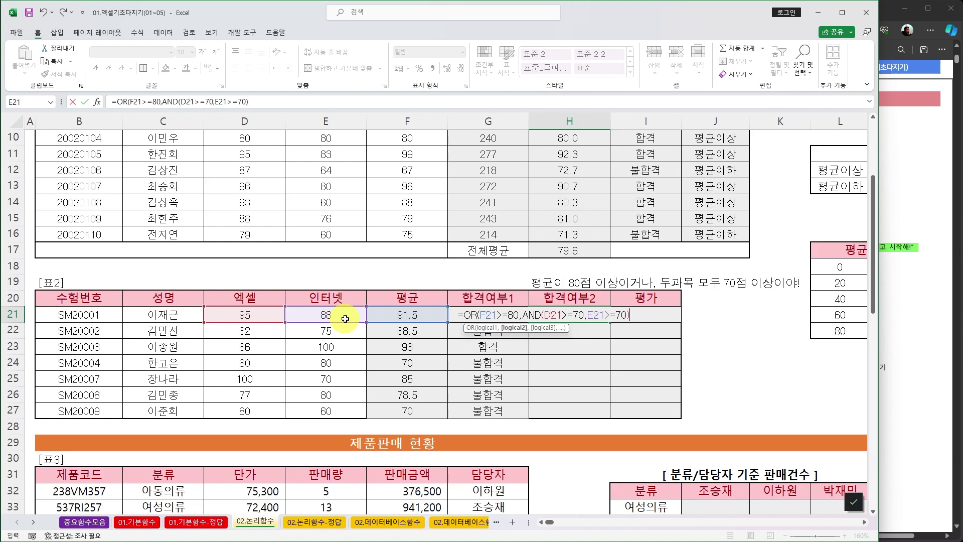
drag(523, 315, 639, 319)
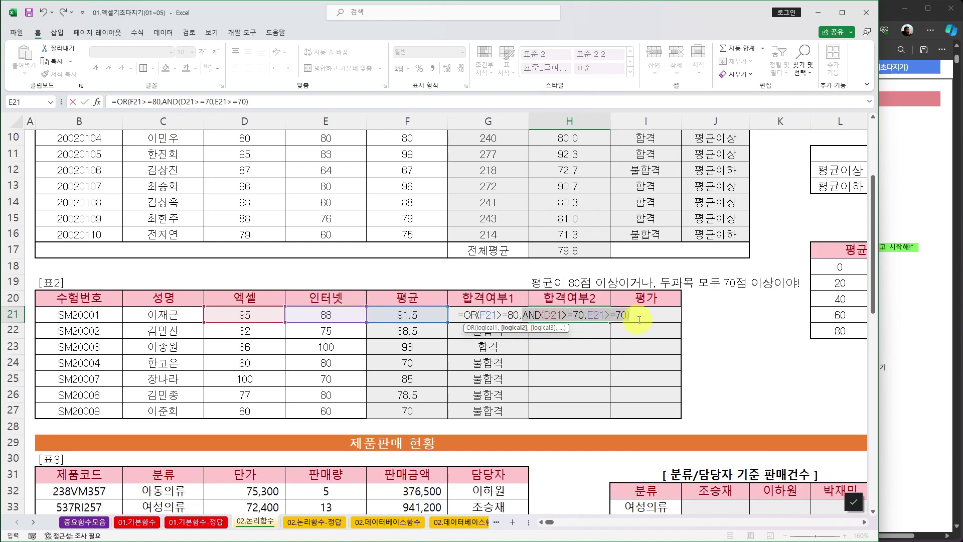
click(639, 316)
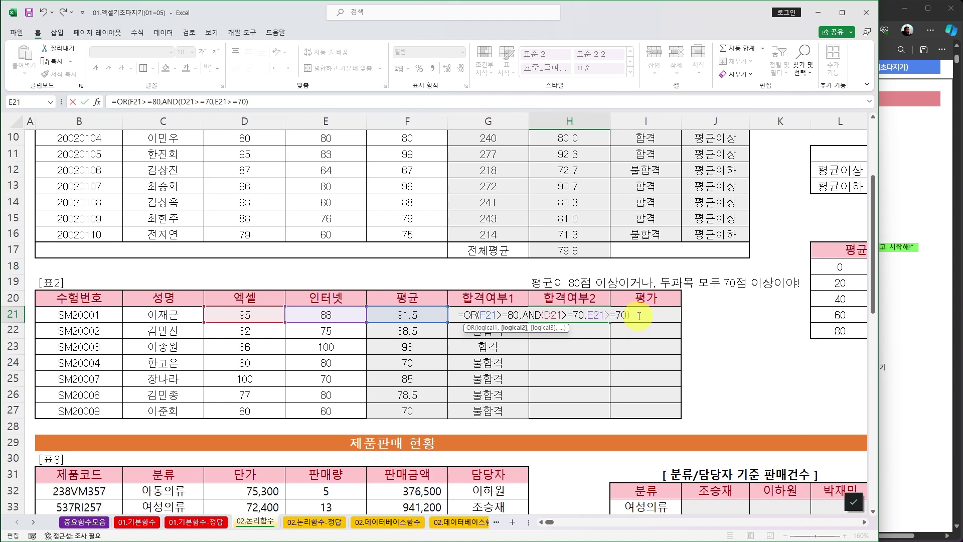
text())
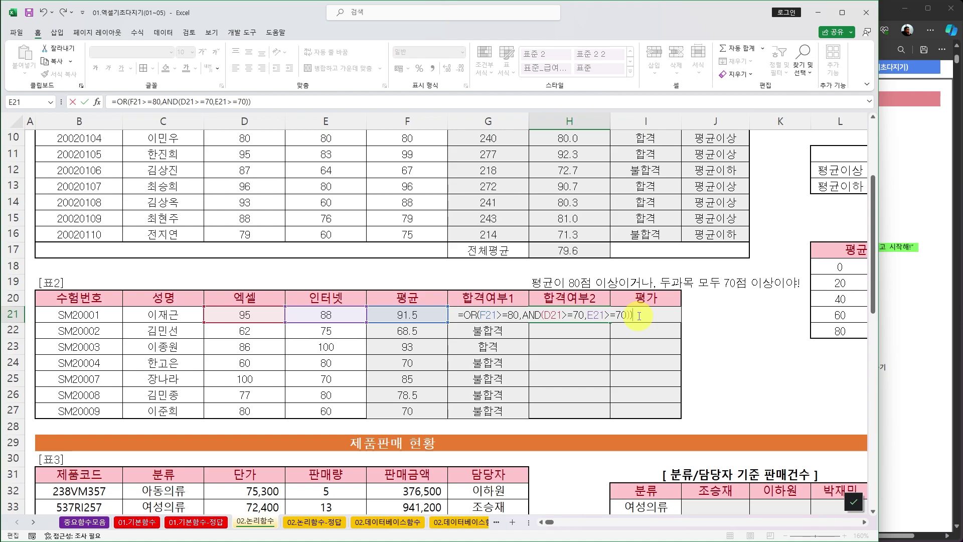
- Commit the OR formula in H21 and fill it down to H27
key(Return)
click(571, 318)
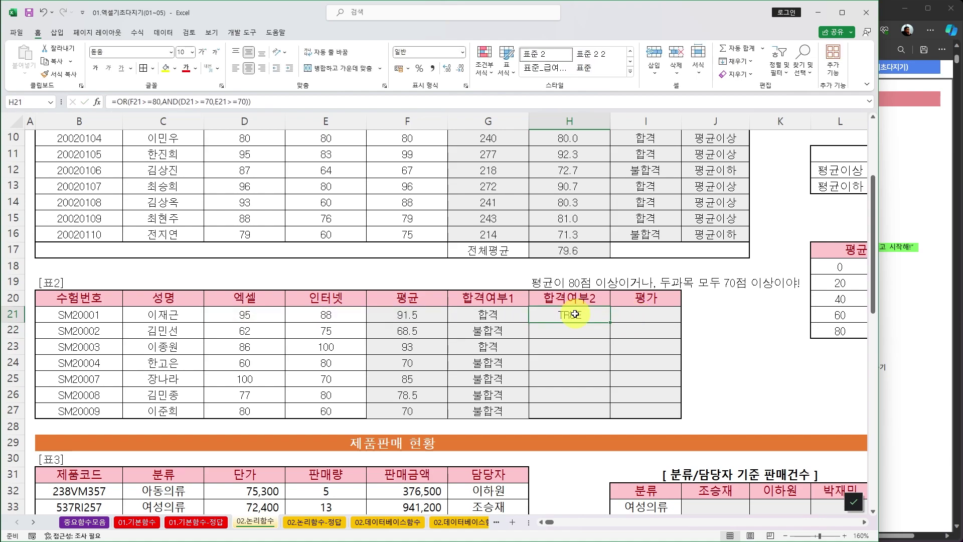
drag(609, 322, 612, 415)
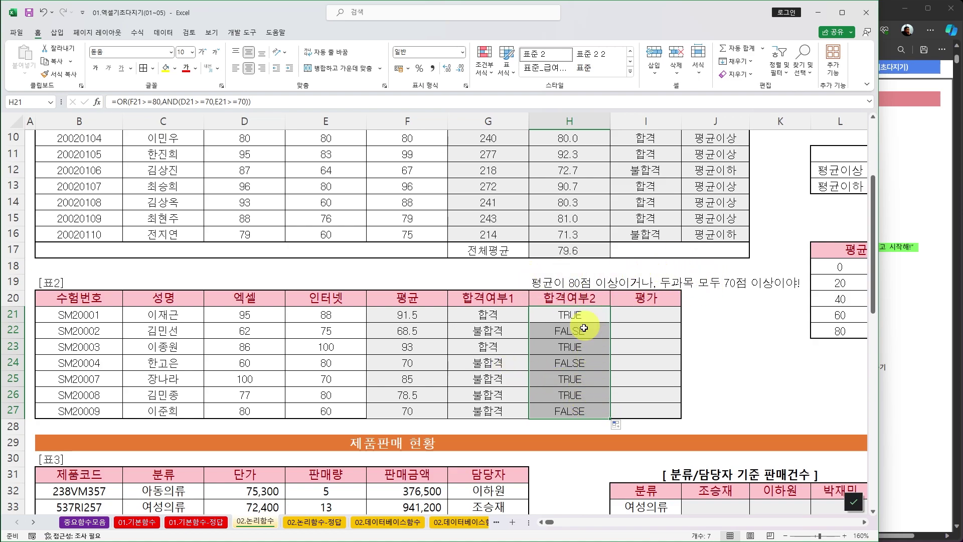
- Wrap the OR test in an IF function returning "합격" or "불합격" and enter it into all of H21:H27 at once
key(F2)
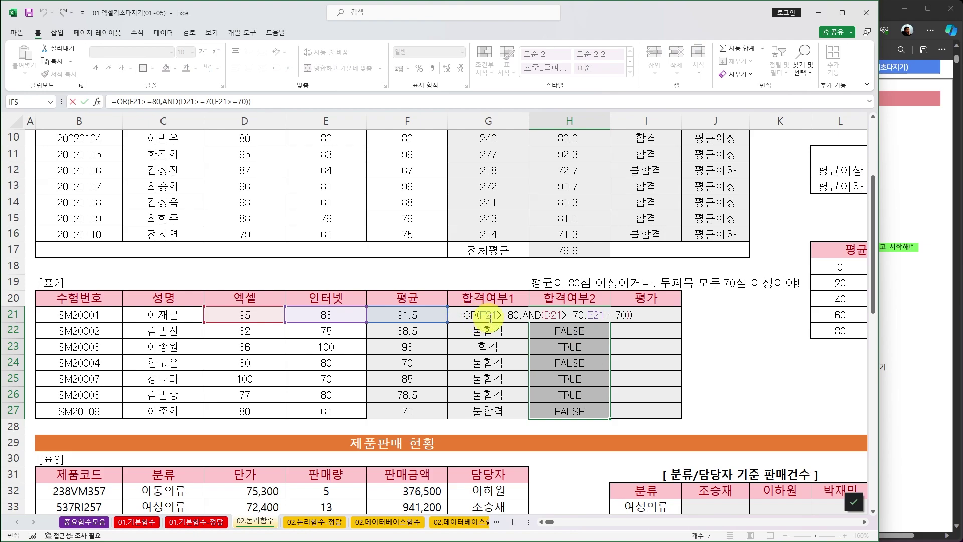
text(IF()
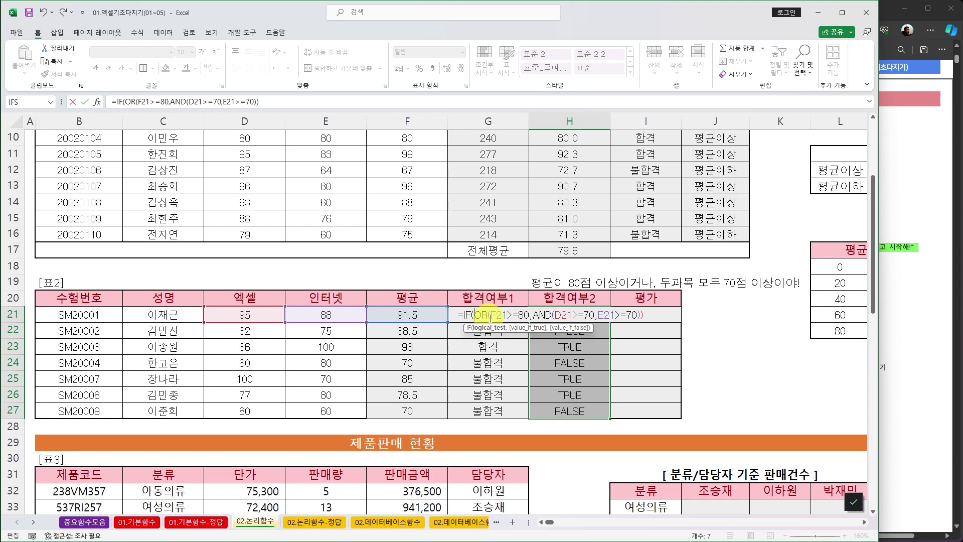
key(shift+End)
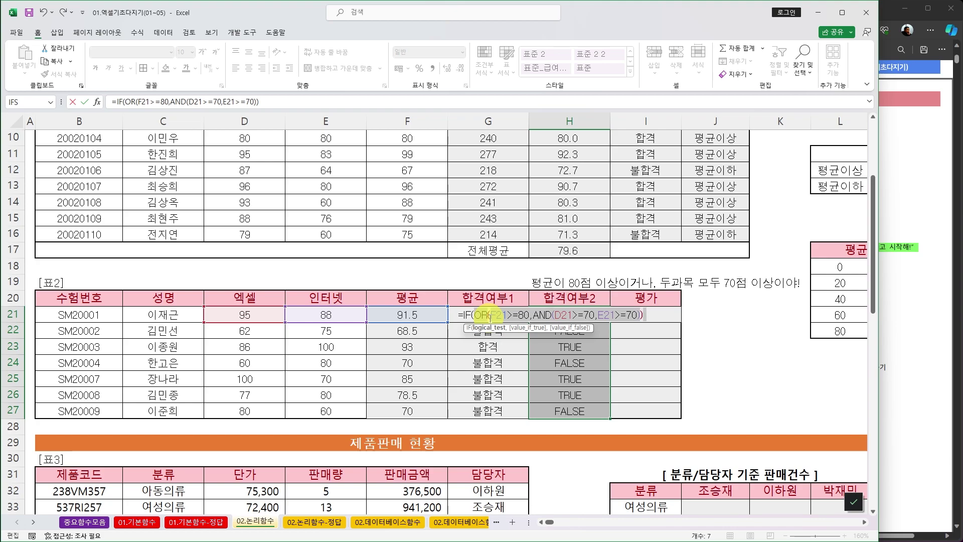
key(Right)
text(,"합격","ㅂ불합격")
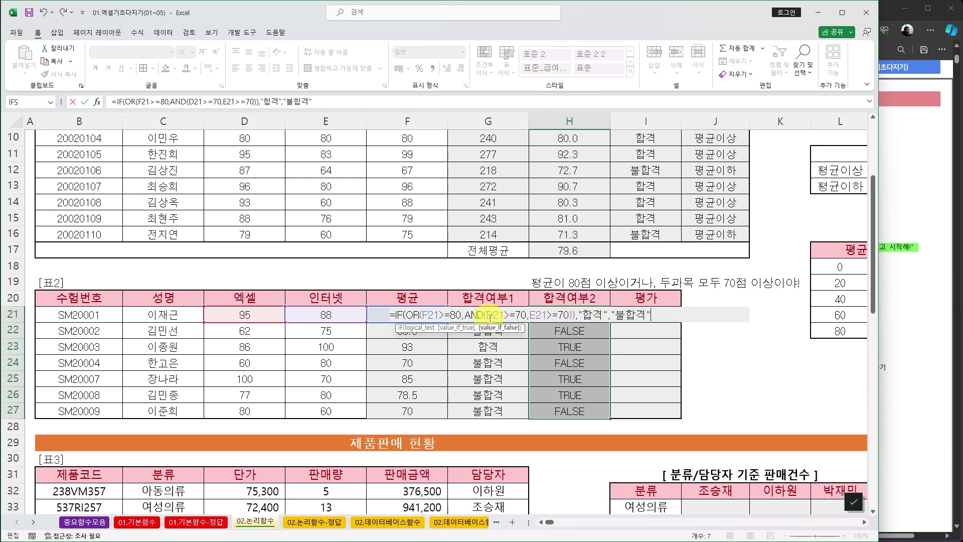
key(ctrl+Return)
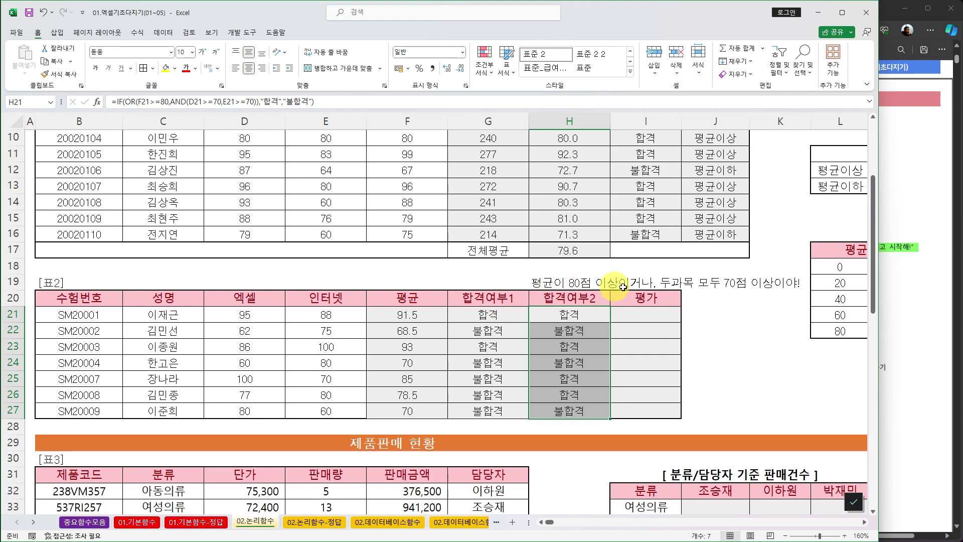
- Fill the blank range J24:L27 with a sample name in a single entry, and clear the range
click(595, 315)
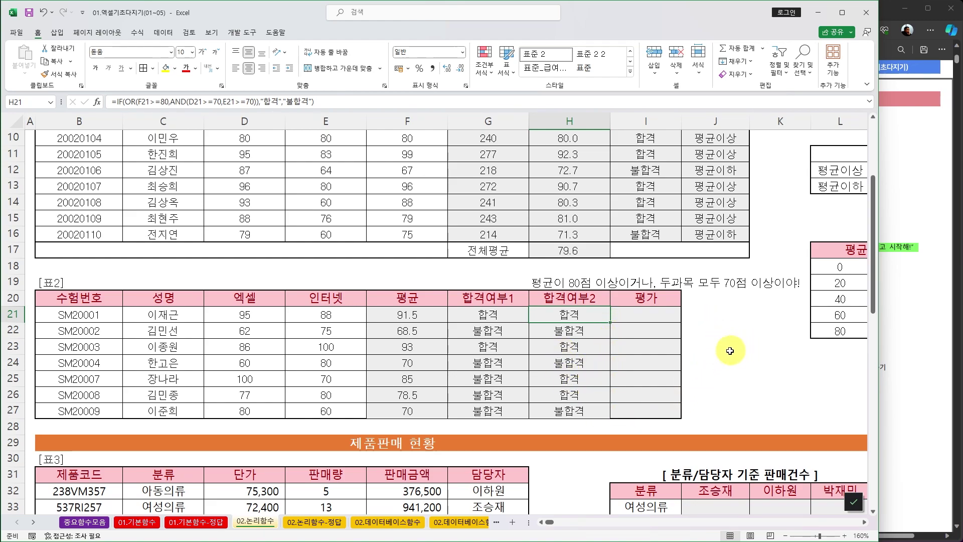
click(864, 522)
click(864, 522)
drag(458, 350, 564, 390)
click(564, 394)
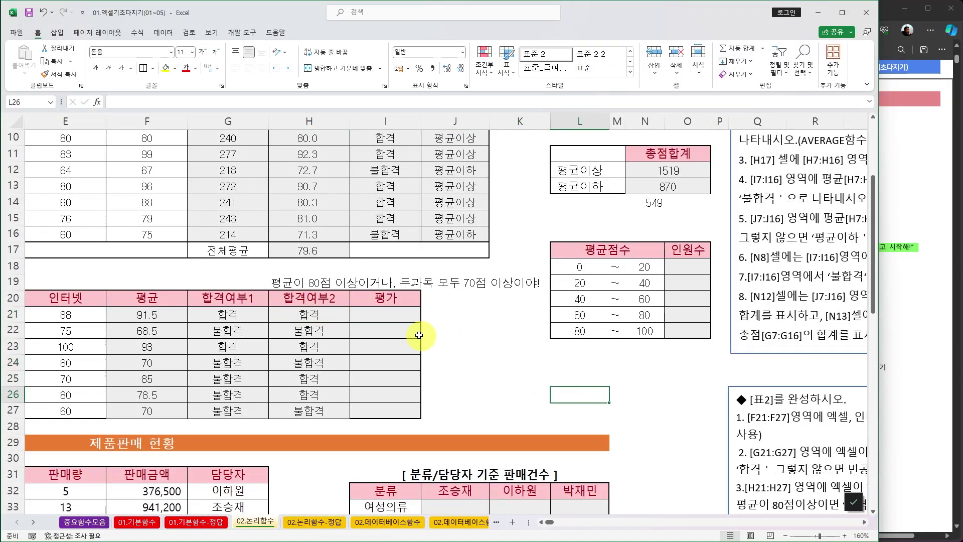
drag(479, 359, 569, 404)
text(이미남)
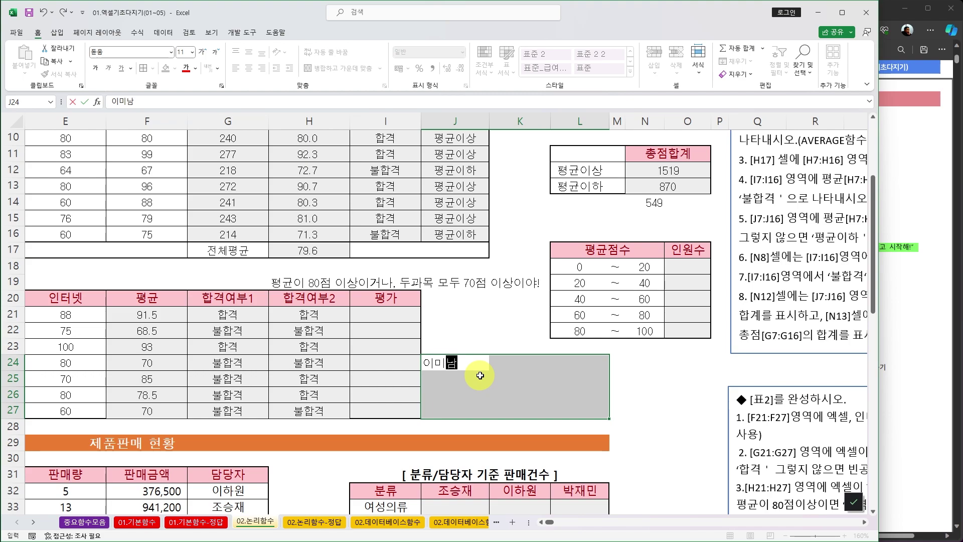
key(ctrl+Return)
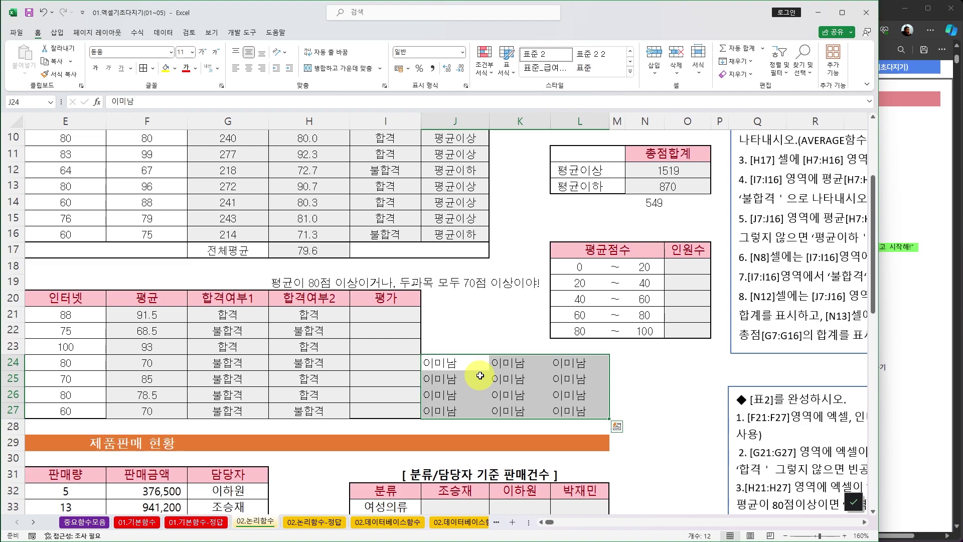
key(Delete)
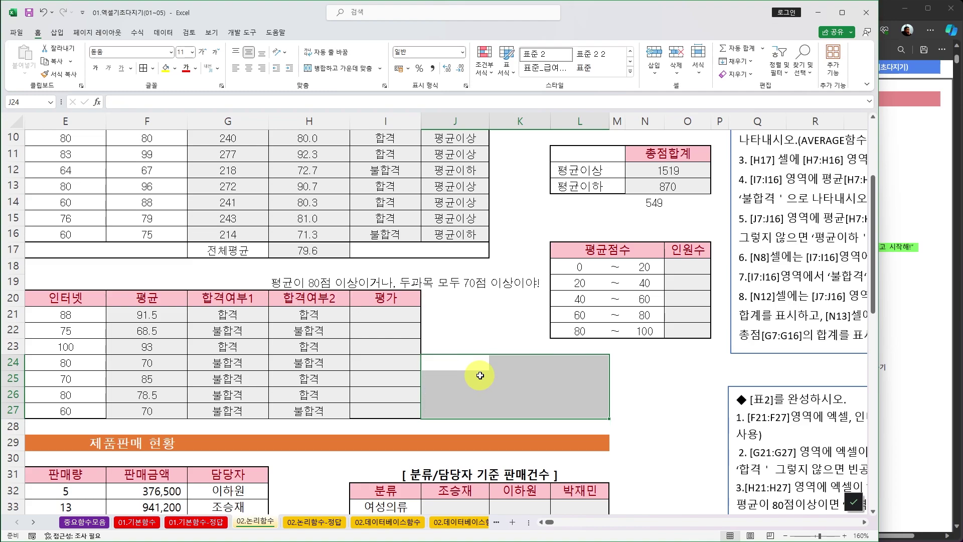
- Undo the sample entry, its deletion and the IF wrapping of the 합격여부2 formulas, and reselect H21:H27
click(328, 316)
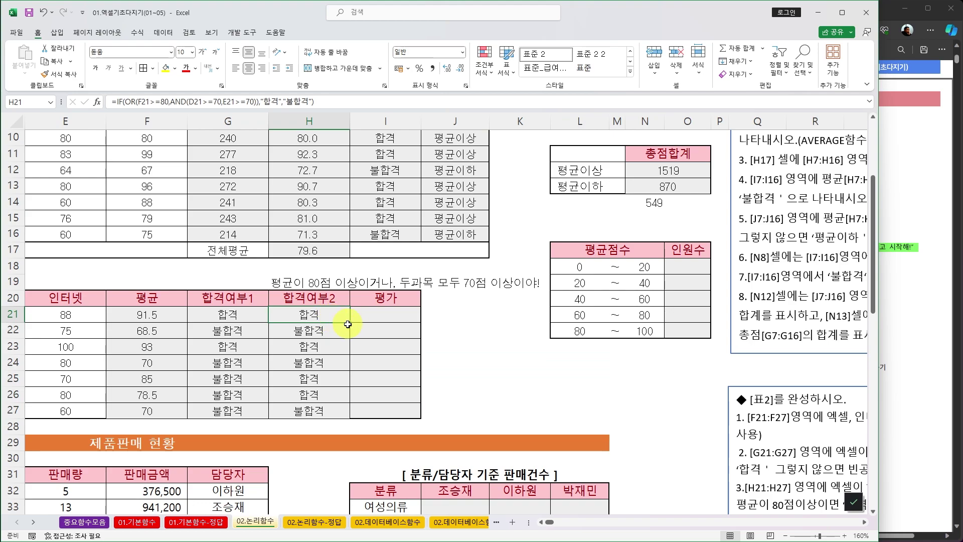
key(ctrl+z)
key(ctrl+z)
key(ctrl+z)
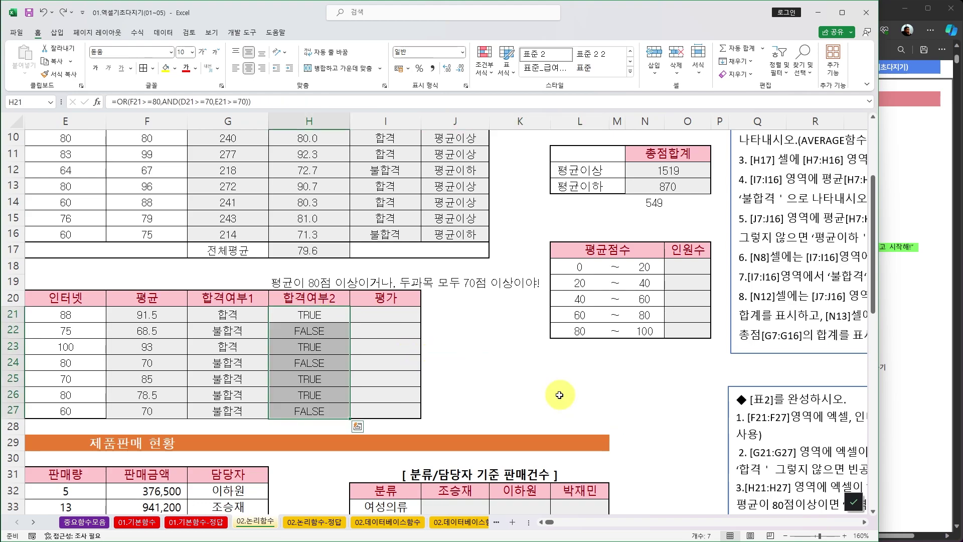
click(328, 314)
drag(328, 314, 331, 410)
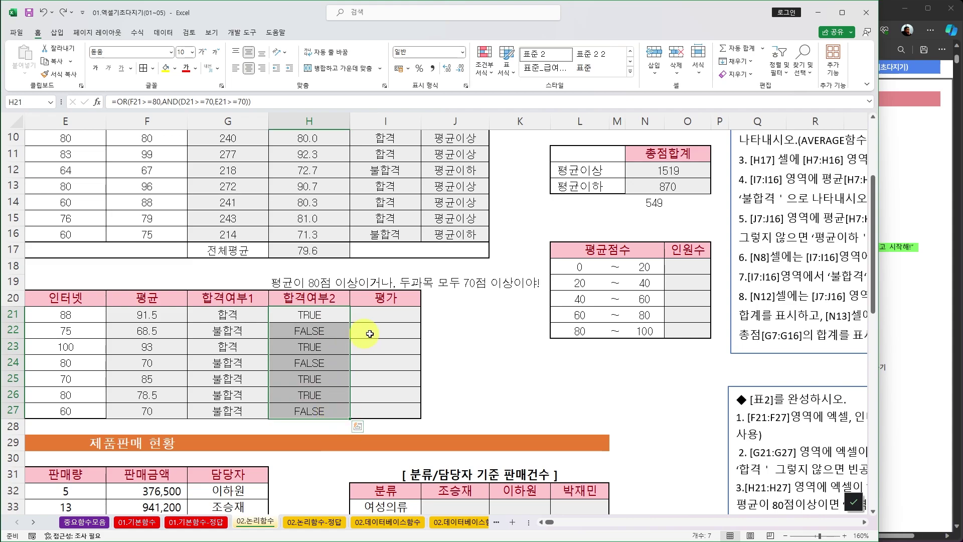
- Wrap the OR test for H21:H27 in an IF returning "합격" or "불합격" and enter it into the whole range at once
key(F2)
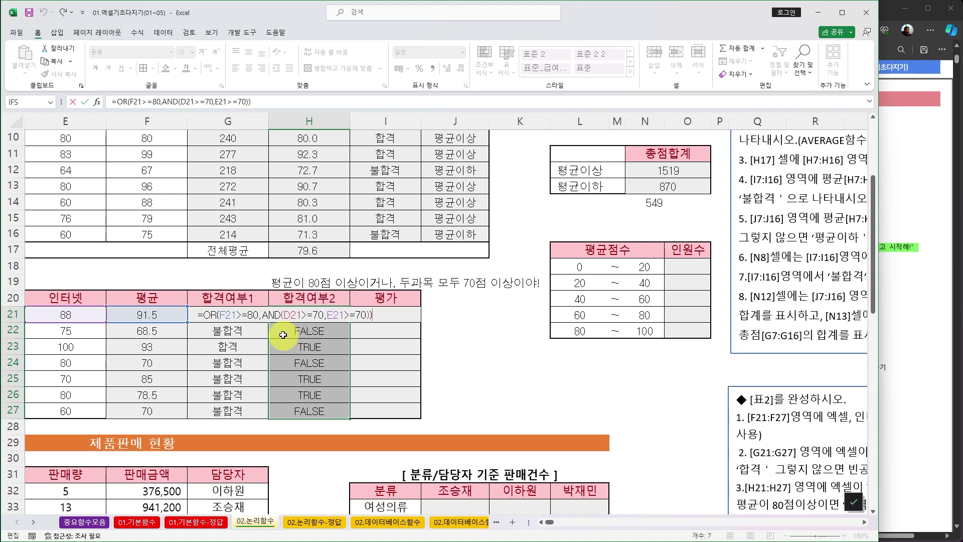
click(206, 315)
text(ㅑㄹ)
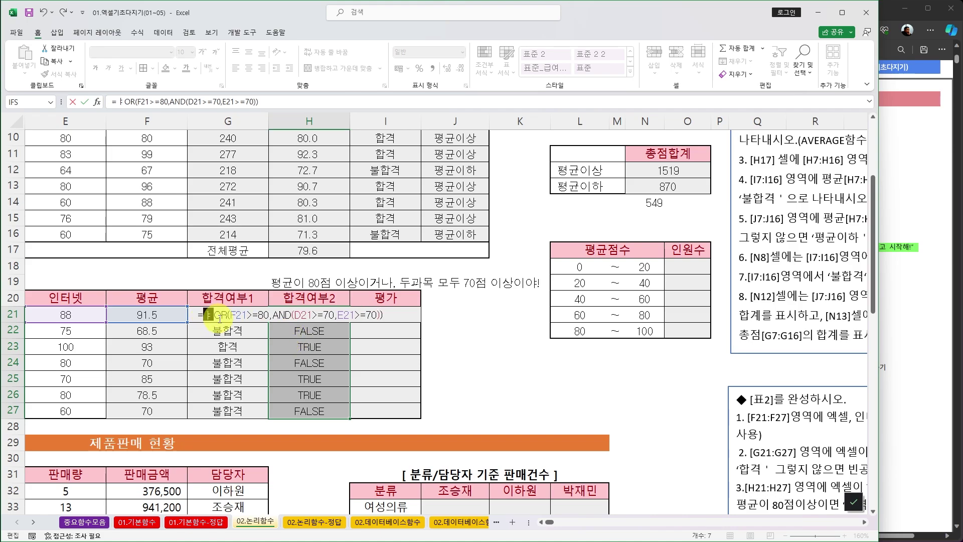
key(BackSpace)
key(BackSpace)
text(IF()
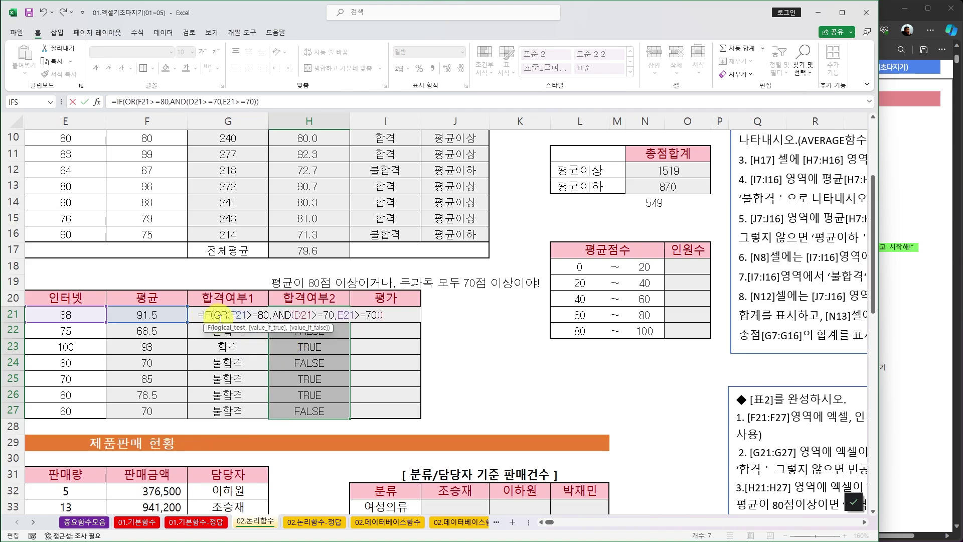
key(End)
text(,)
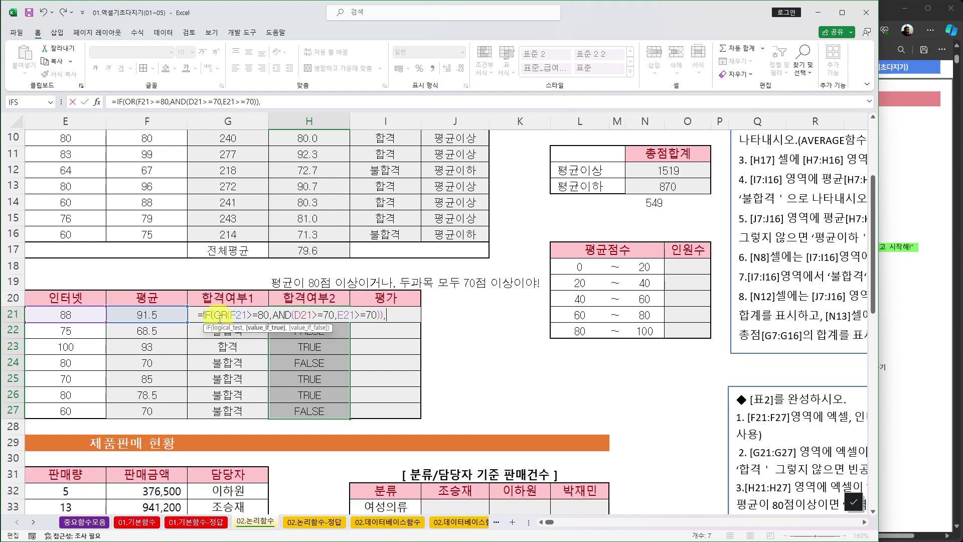
text("합격",,)
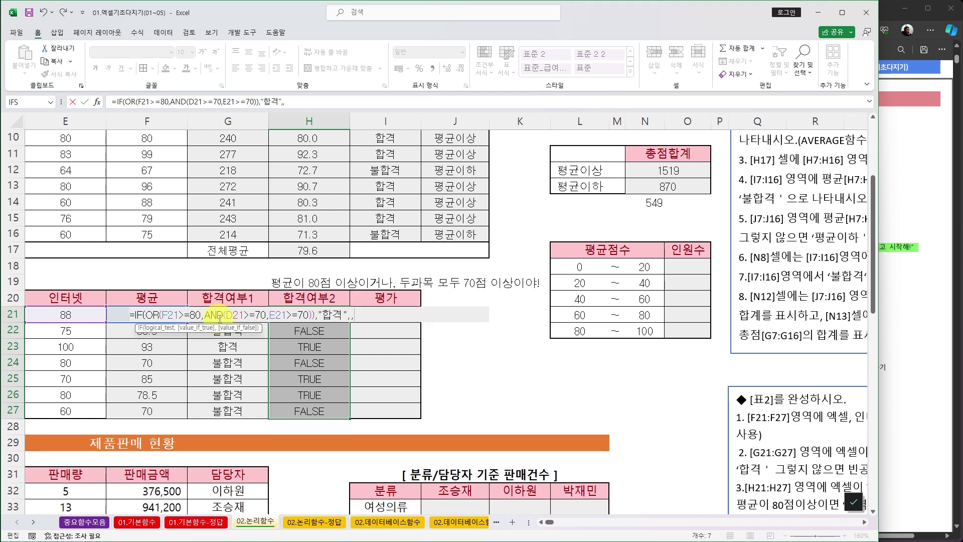
key(BackSpace)
text("부ㄹ합격")
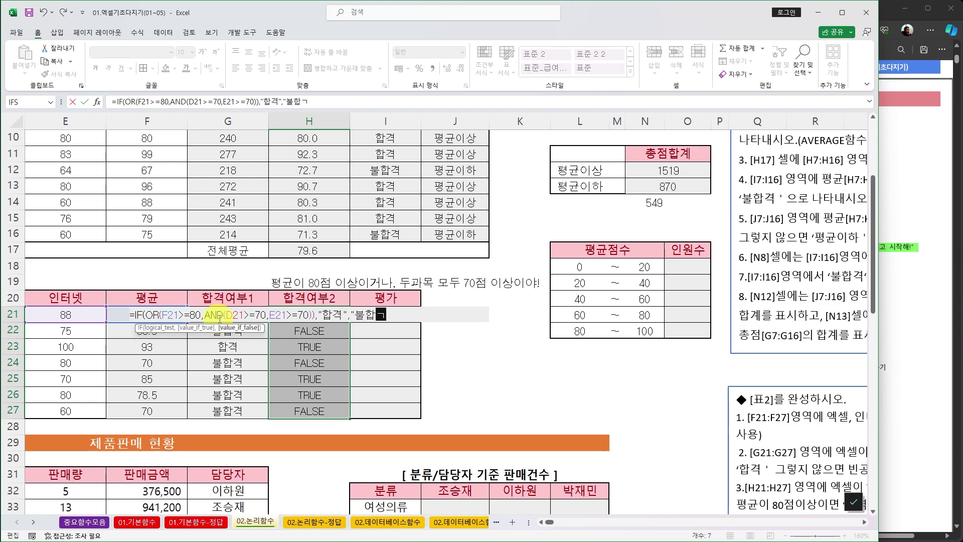
text())
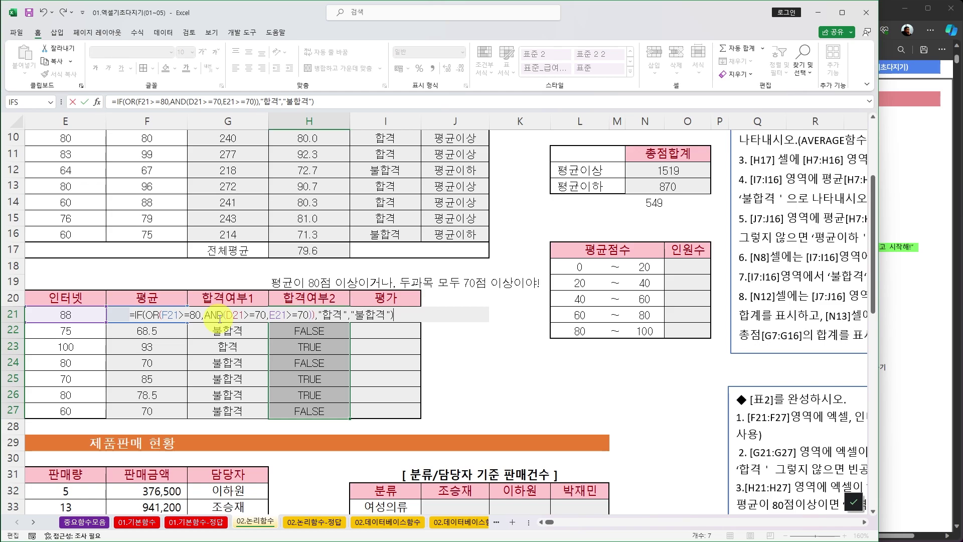
key(ctrl+Return)
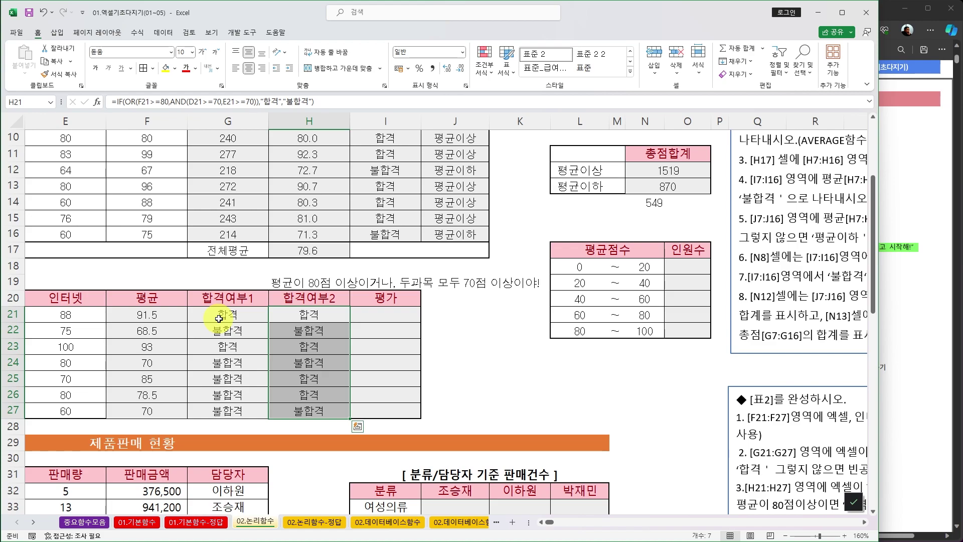
click(342, 314)
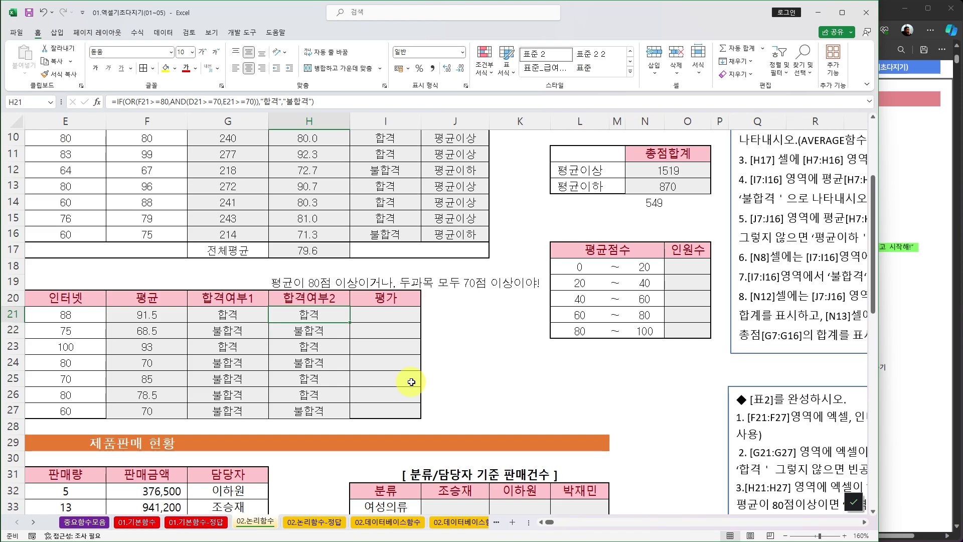
- Delete the condition note in H19 and write "수/우미양가" in I19 above the 평가 heading
click(414, 315)
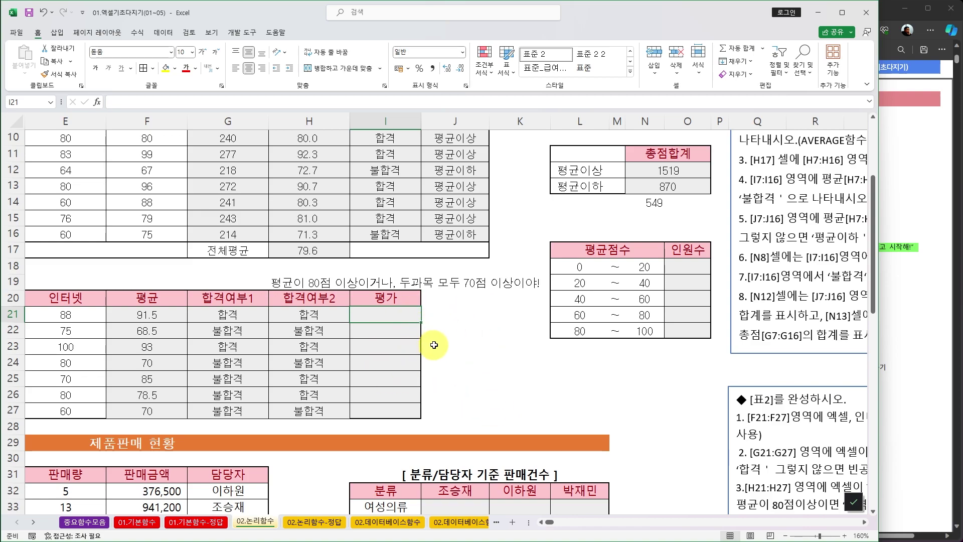
click(283, 283)
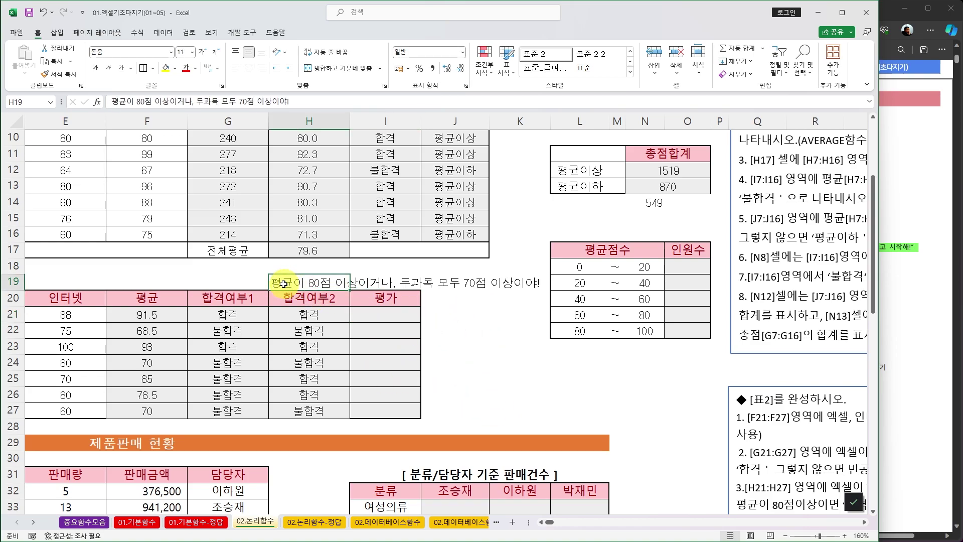
key(Delete)
key(Right)
text(수우미양가)
key(Return)
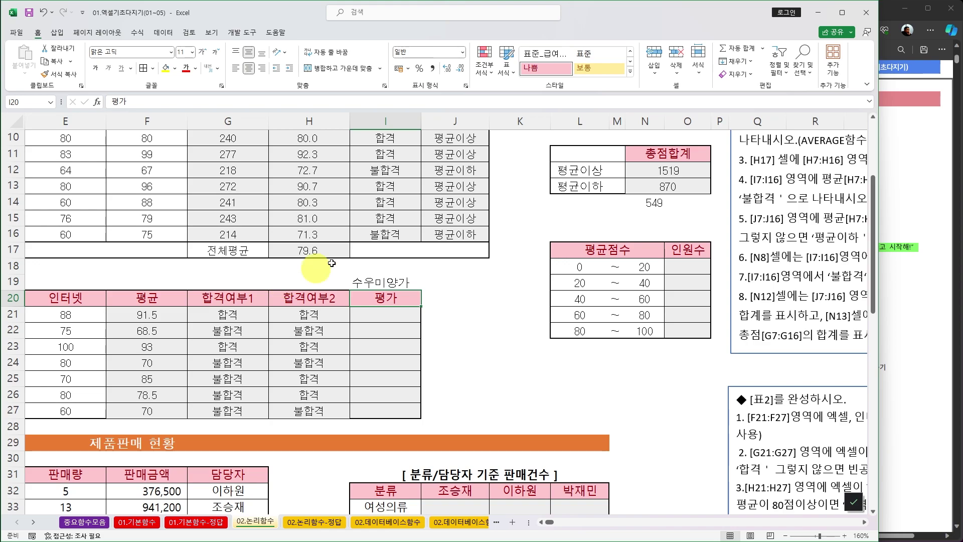
double_click(395, 284)
text(/)
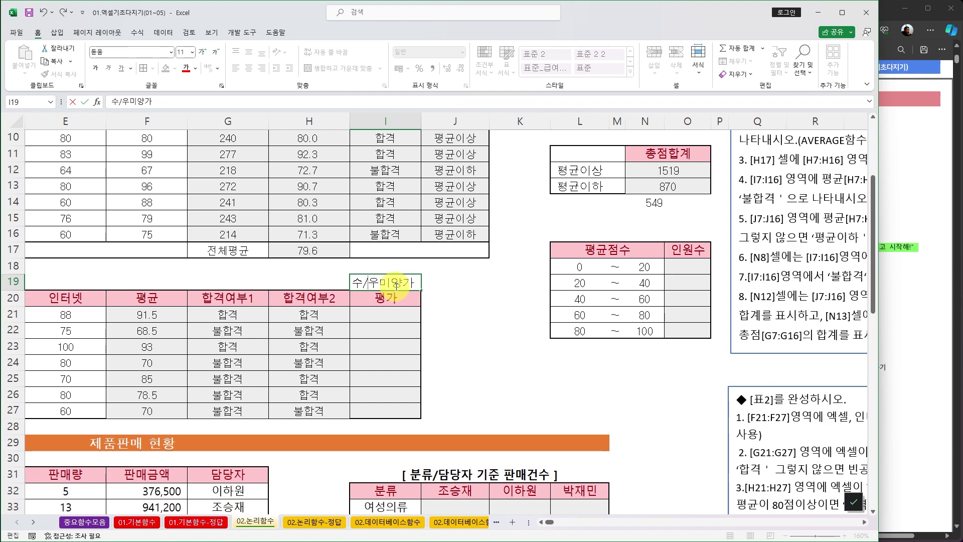
- Enter =F21>=90 in I21 as the 평가 test and fill it down to I27
click(413, 321)
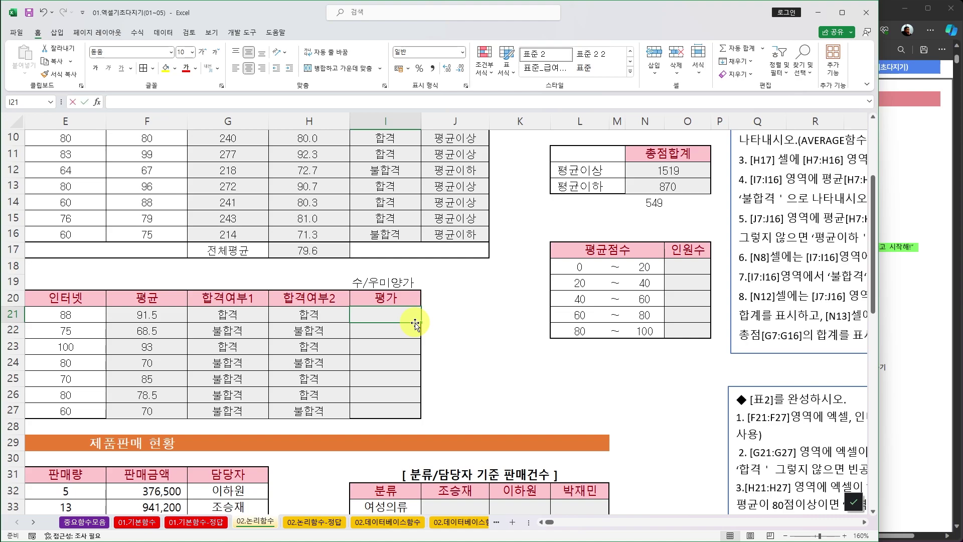
text(=)
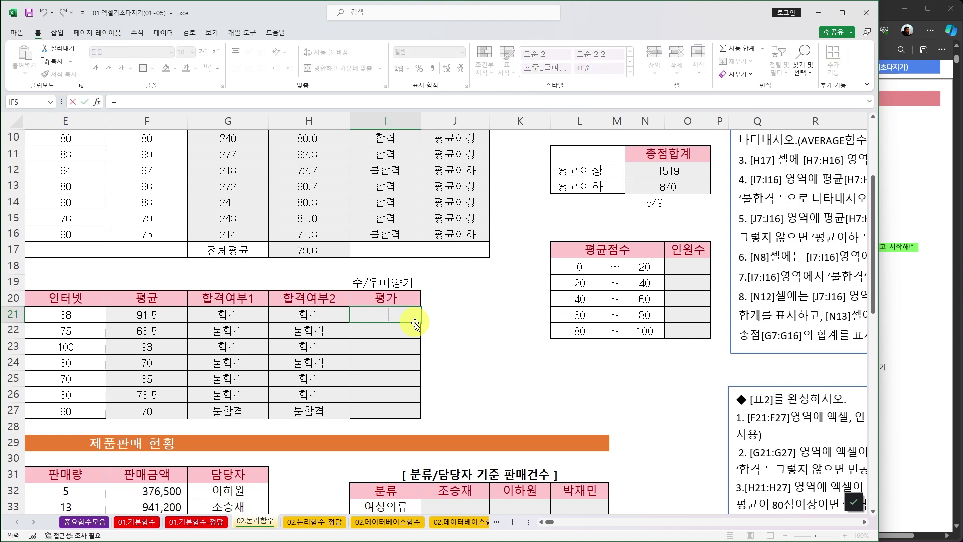
click(160, 318)
text(>=90)
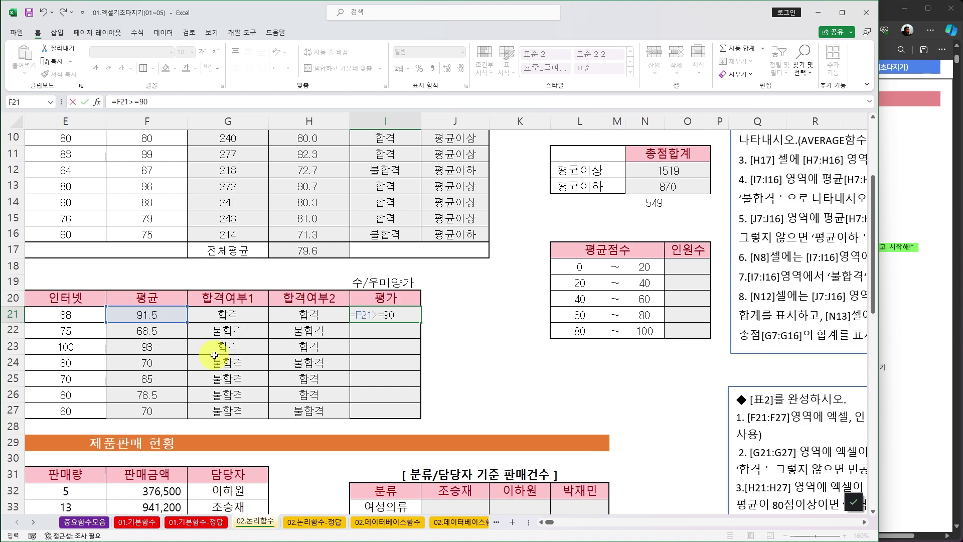
key(Return)
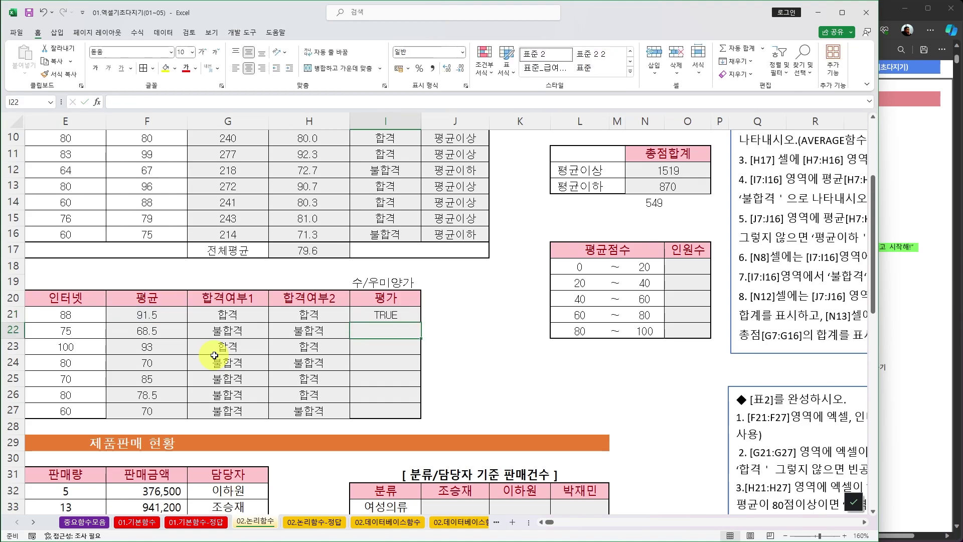
click(406, 316)
drag(422, 323, 420, 418)
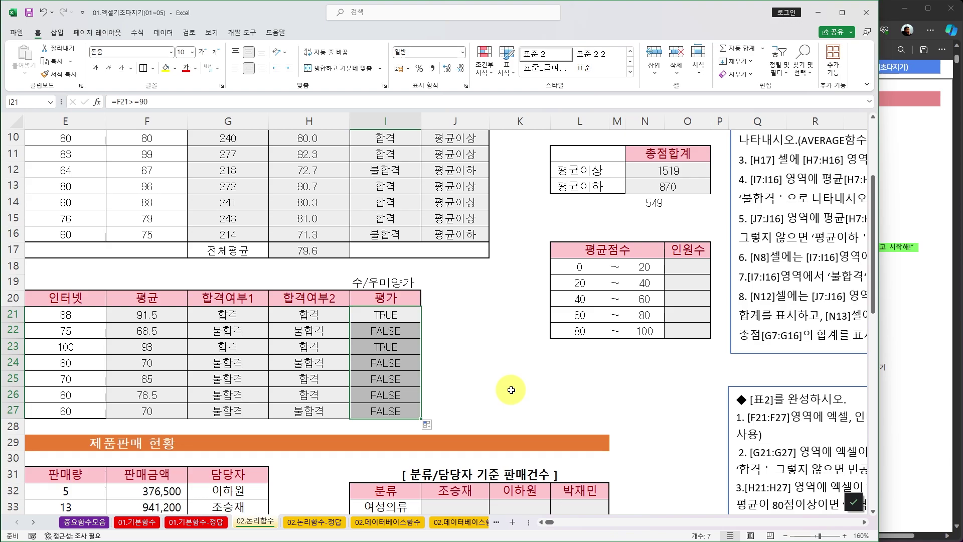
- Wrap the 평가 test in an IF returning "수" or "우미양가" and enter it into all of I21:I27 at once
key(F2)
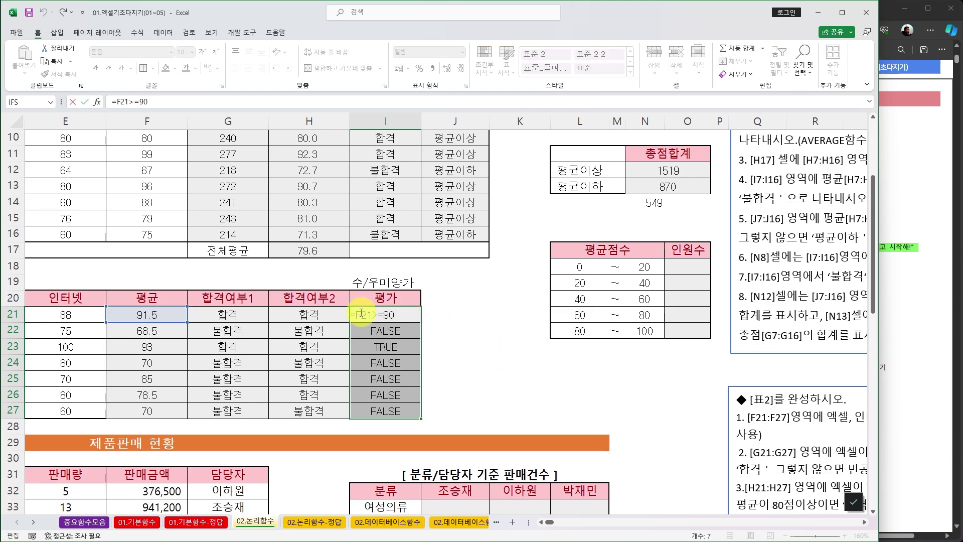
text(ㅑ)
key(BackSpace)
text(ㅑ)
key(BackSpace)
key(Hangul)
text(IF(F21>=90)
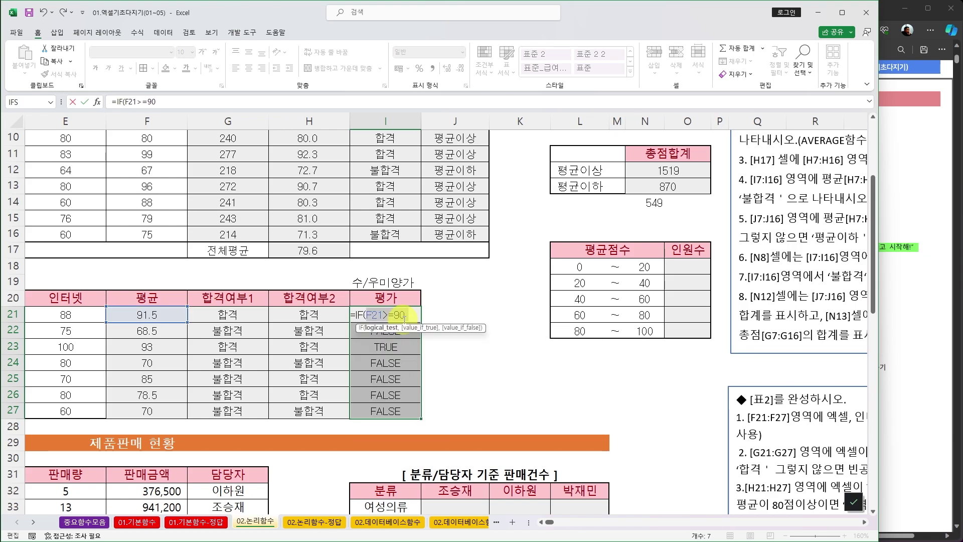
text(,")
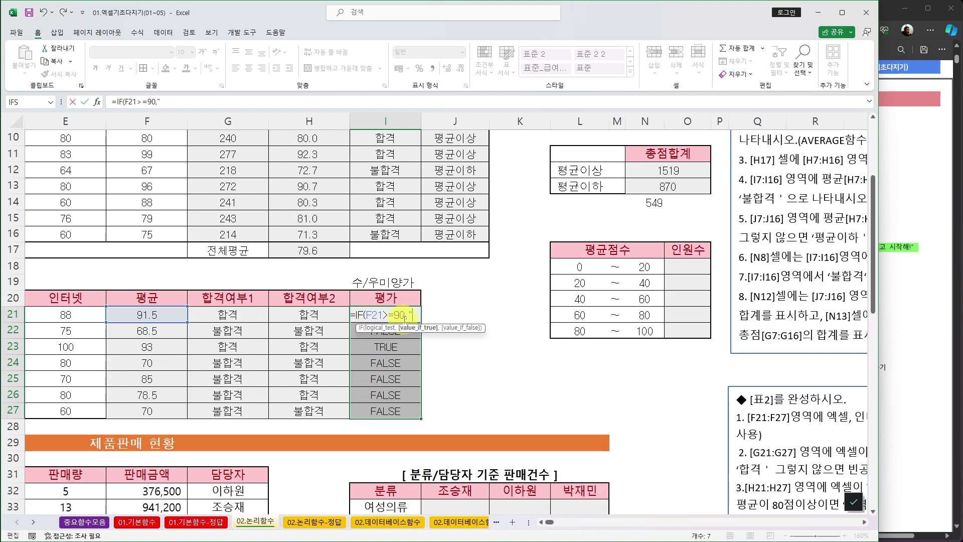
text(수","우미양가")
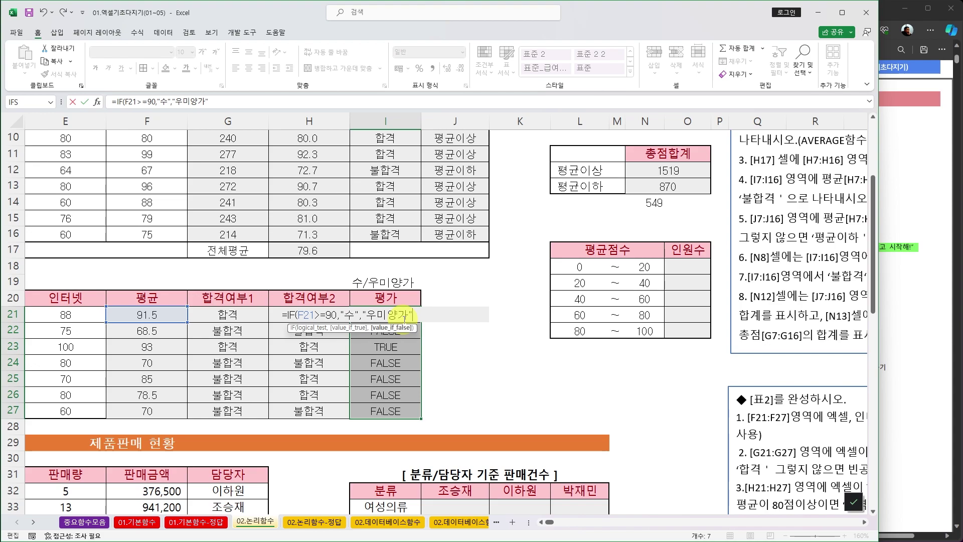
text())
key(ctrl+Return)
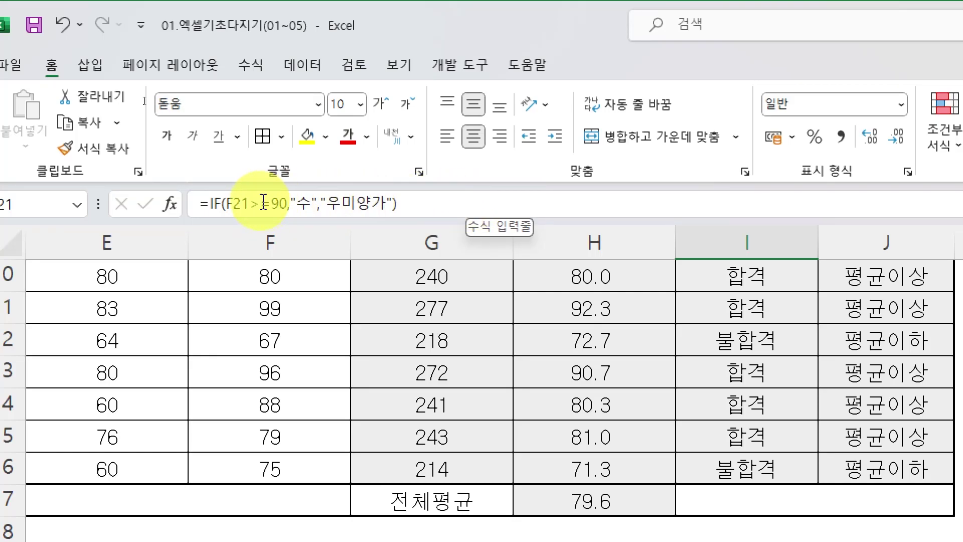
- Rework the I21 formula to IF(F21>=80,"우","미양가"), copy it without the equals sign, and discard the edit
click(275, 204)
drag(275, 204, 282, 205)
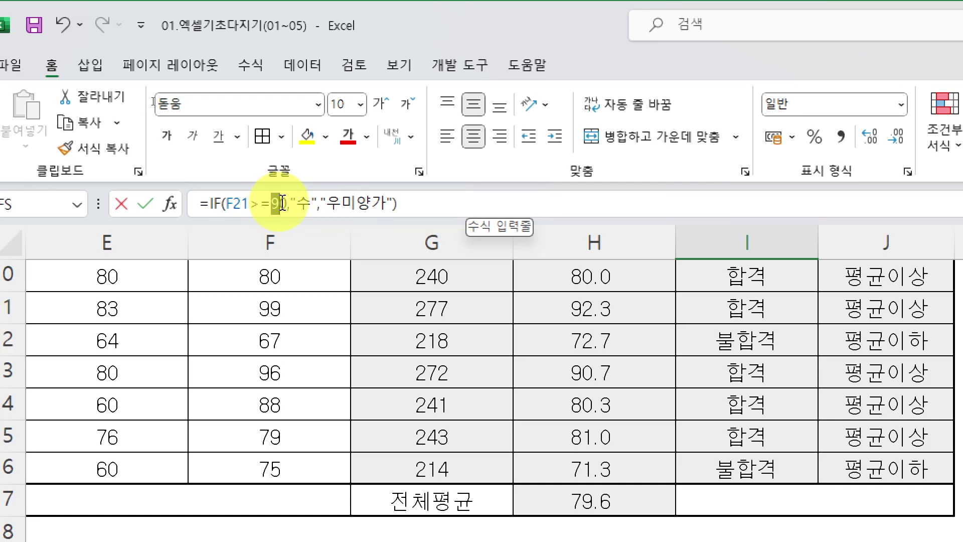
text(8)
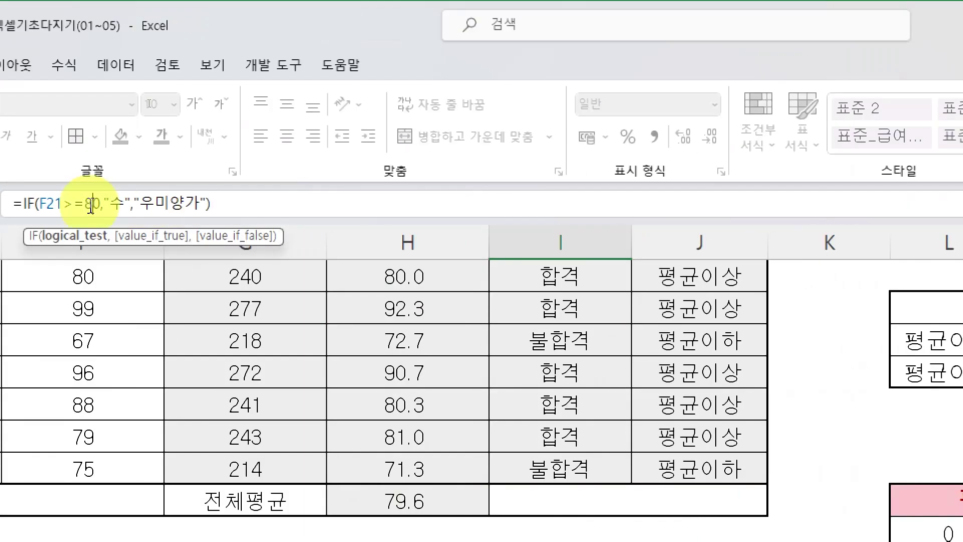
double_click(131, 205)
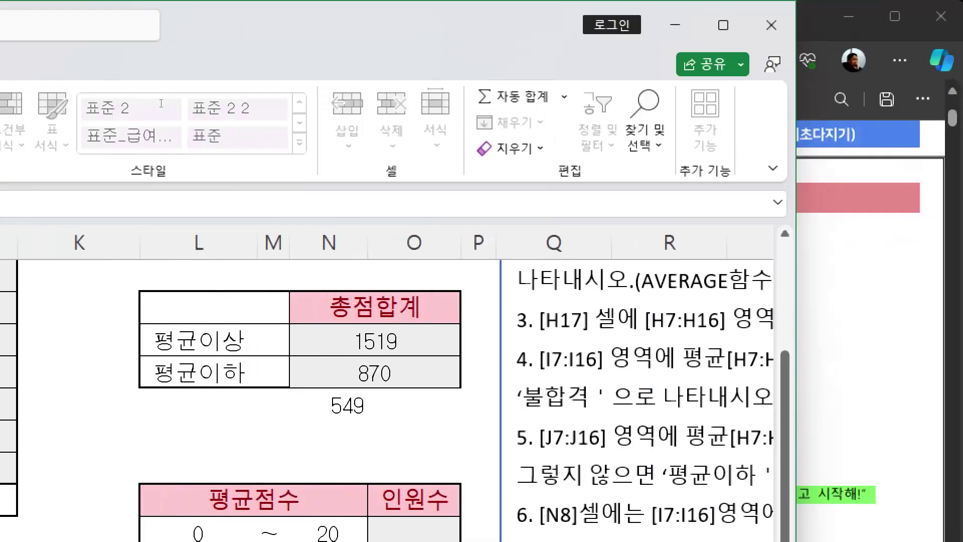
text(우","우미양가"))
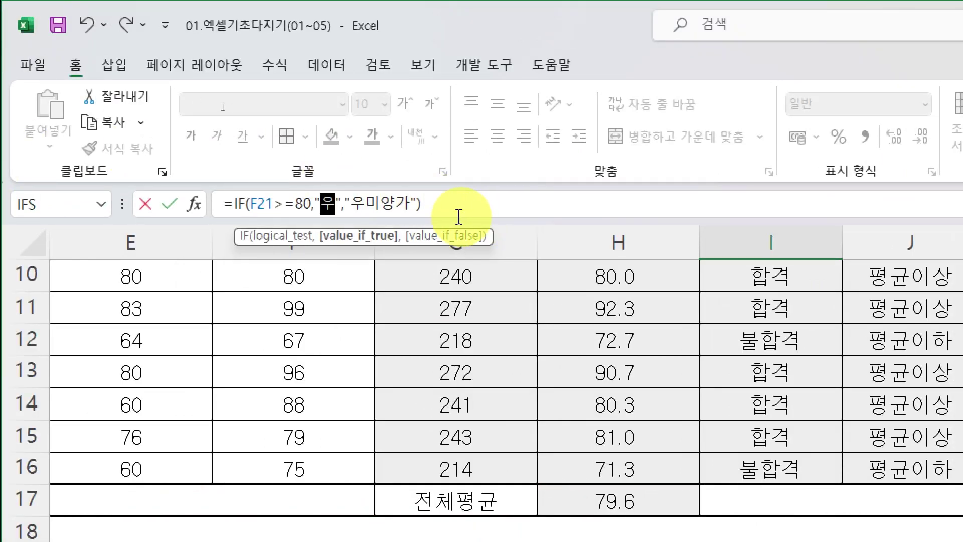
click(354, 203)
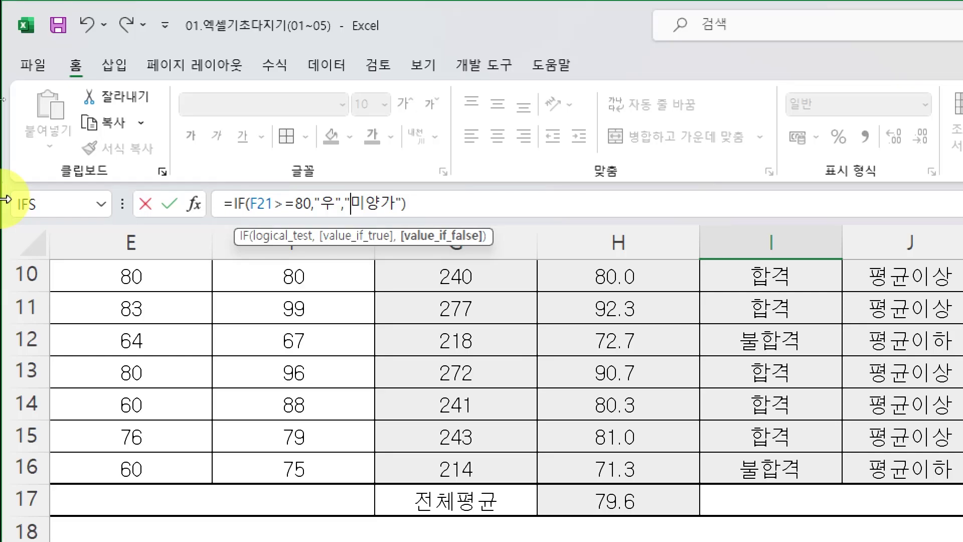
drag(233, 203, 434, 209)
key(ctrl+c)
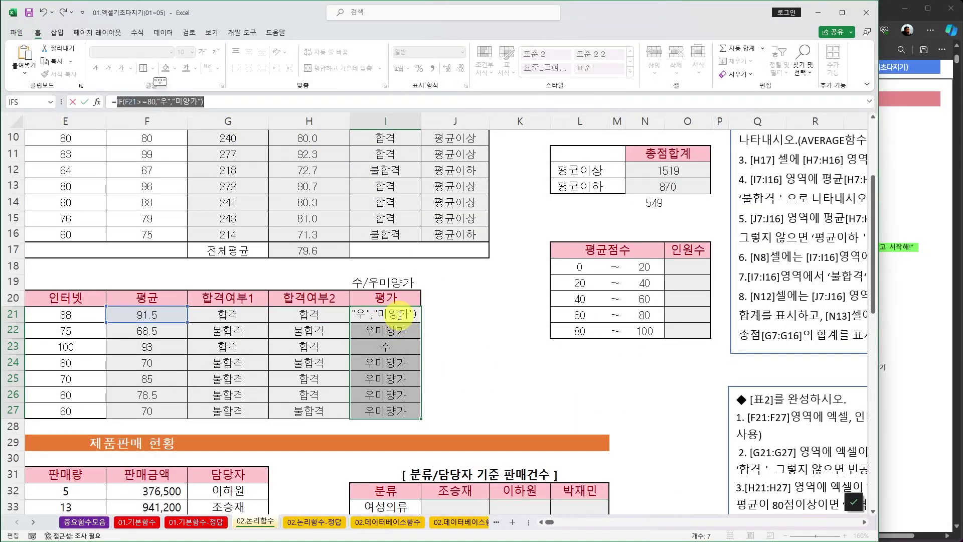
key(Escape)
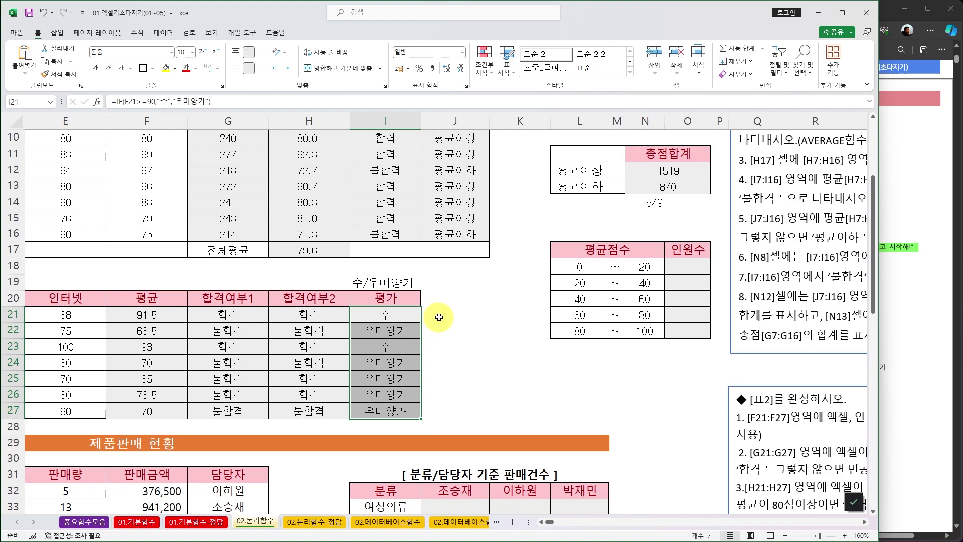
- Replace "우미양가" in the I21 formula with the copied IF(F21>=80,"우","미양가")
key(F2)
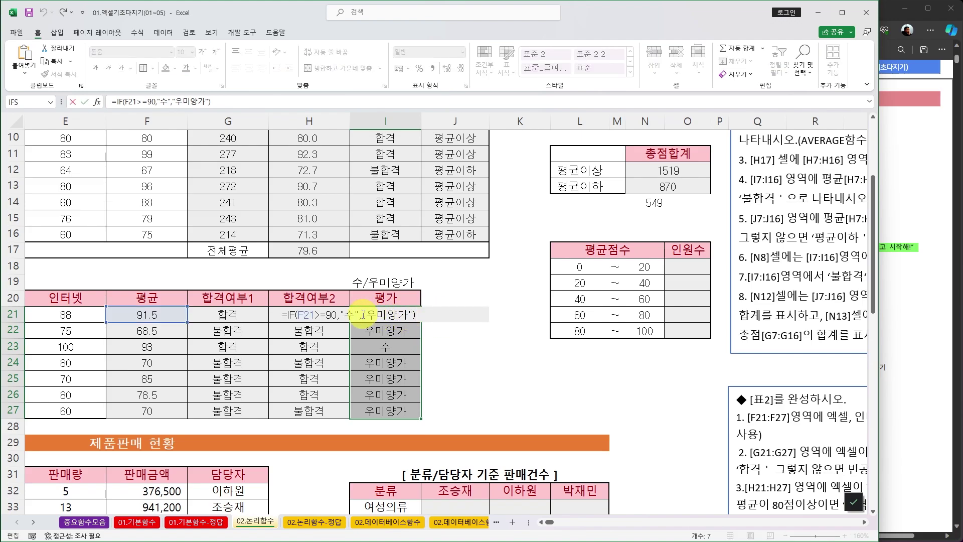
drag(362, 314, 413, 314)
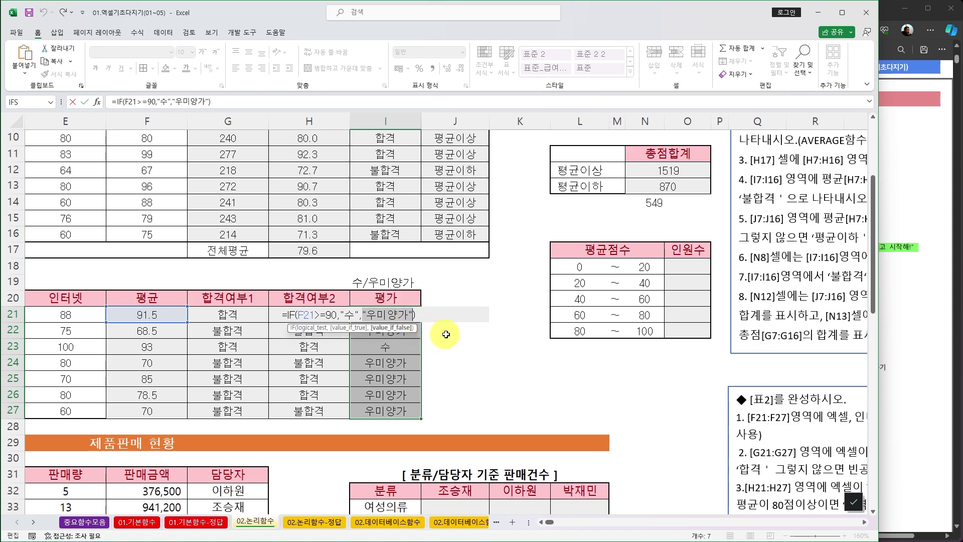
key(ctrl+v)
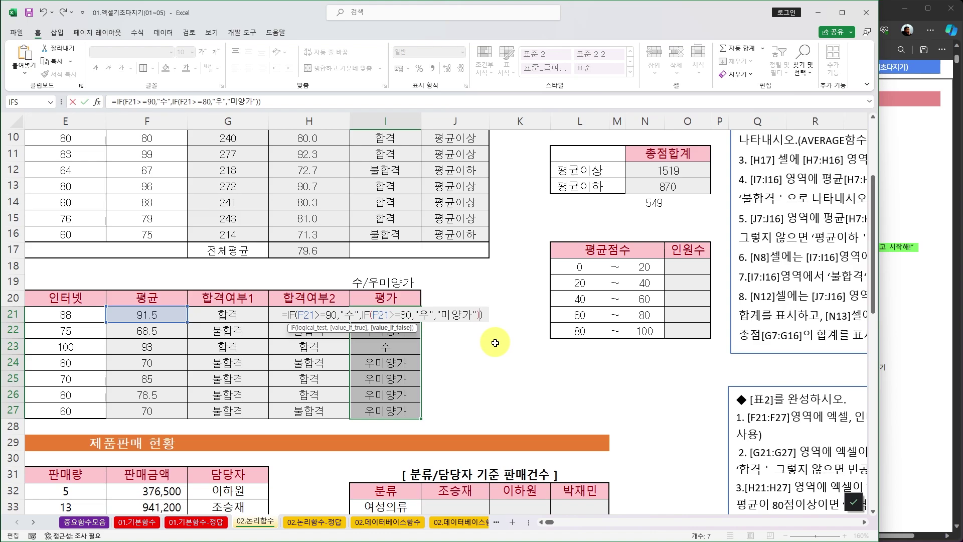
- Nest a third IF in place of "미양가" in the I21 formula, reading IF(F21>=70,"미","양가")
drag(437, 313, 479, 315)
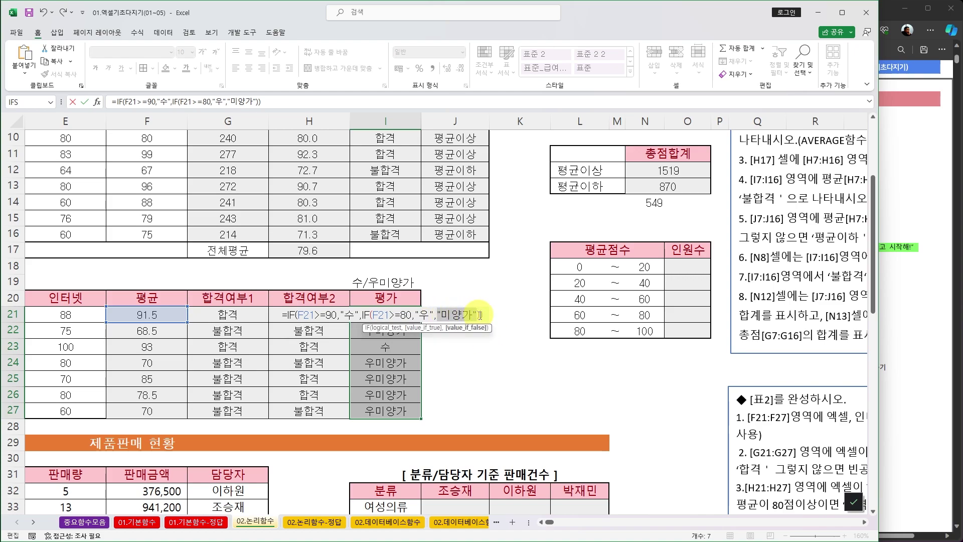
key(ctrl+v)
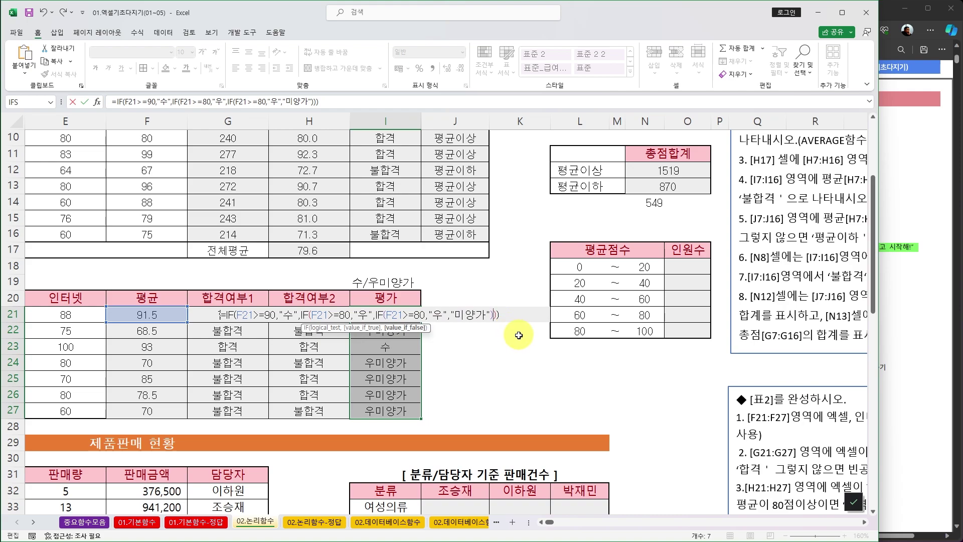
click(420, 315)
key(BackSpace)
text(7)
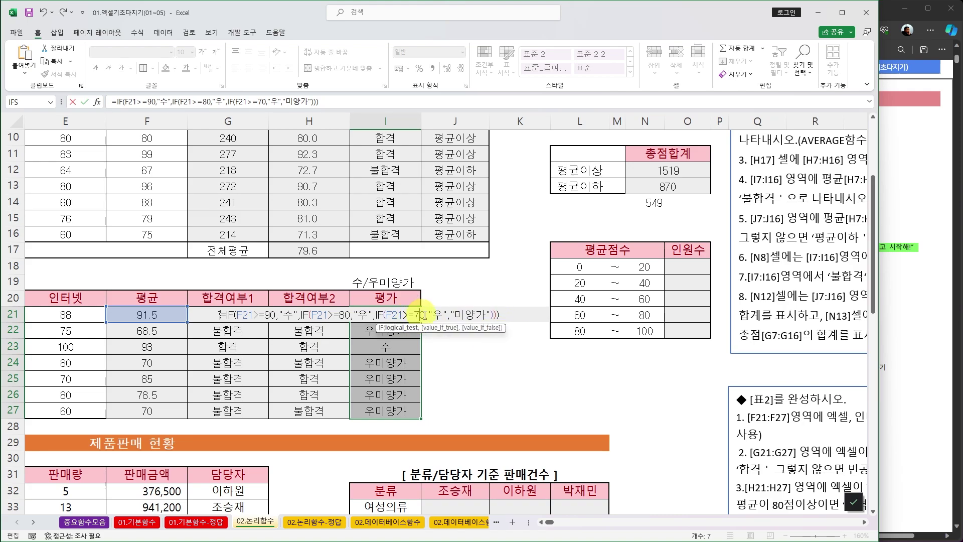
double_click(439, 315)
text(미)
key(Right)
key(Right)
key(Right)
key(Delete)
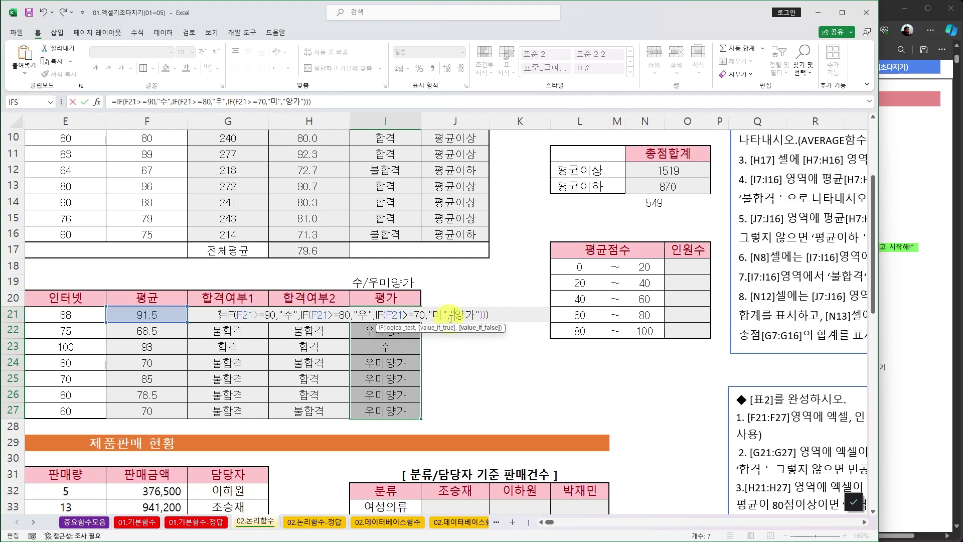
- Nest IF(F21>=60,"양","가") in place of "양가" and enter the completed formula into all of I21:I27 at once
drag(452, 315, 482, 316)
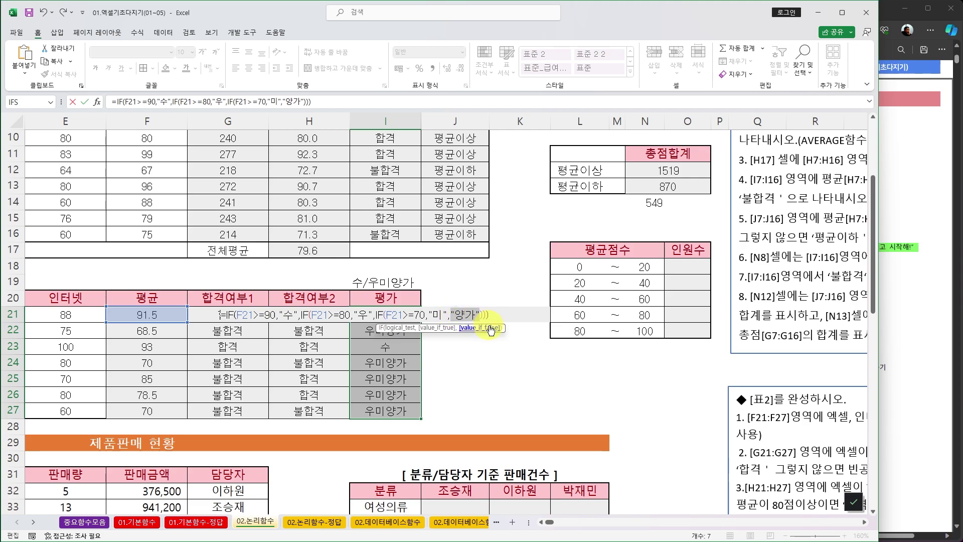
key(ctrl+v)
drag(437, 315, 431, 316)
text(6)
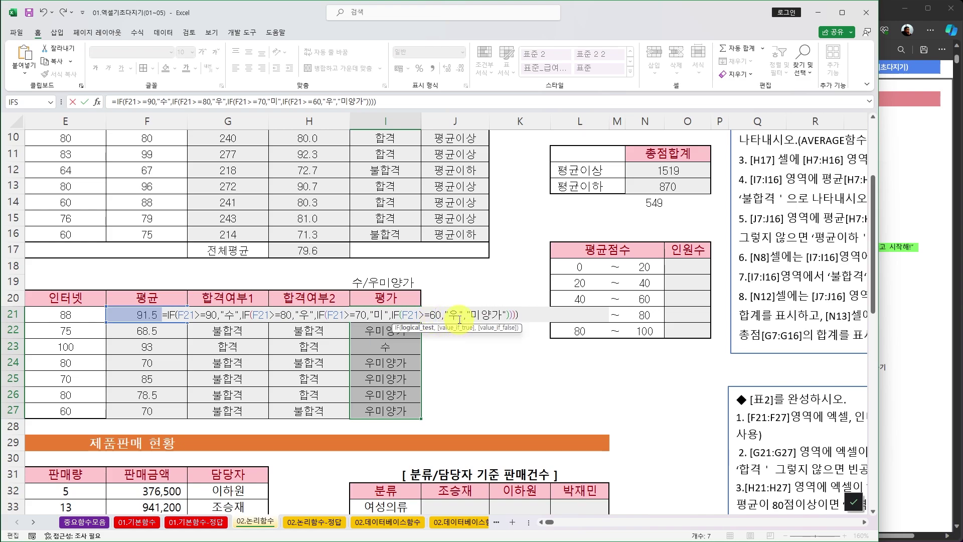
double_click(458, 316)
text(ㅇ)
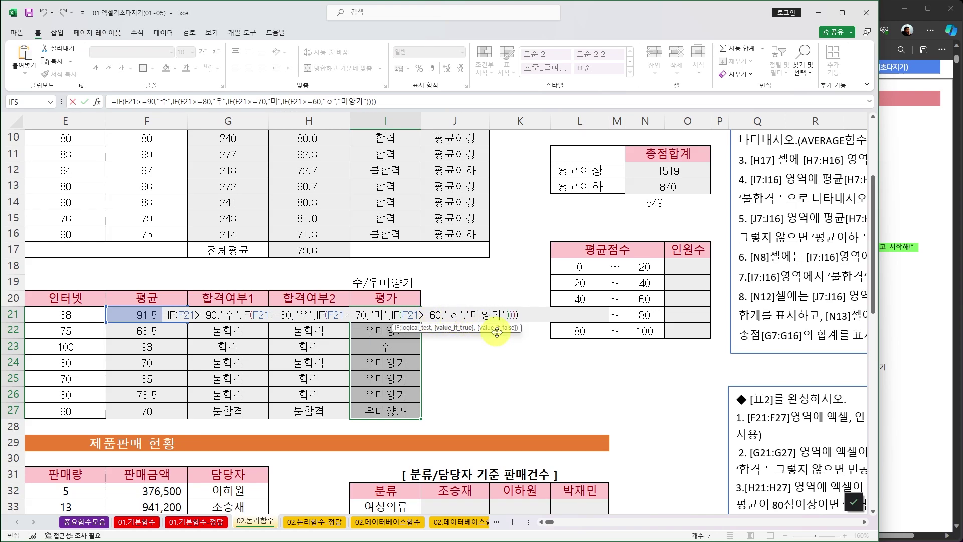
text(ㅑㅇ)
key(BackSpace)
key(BackSpace)
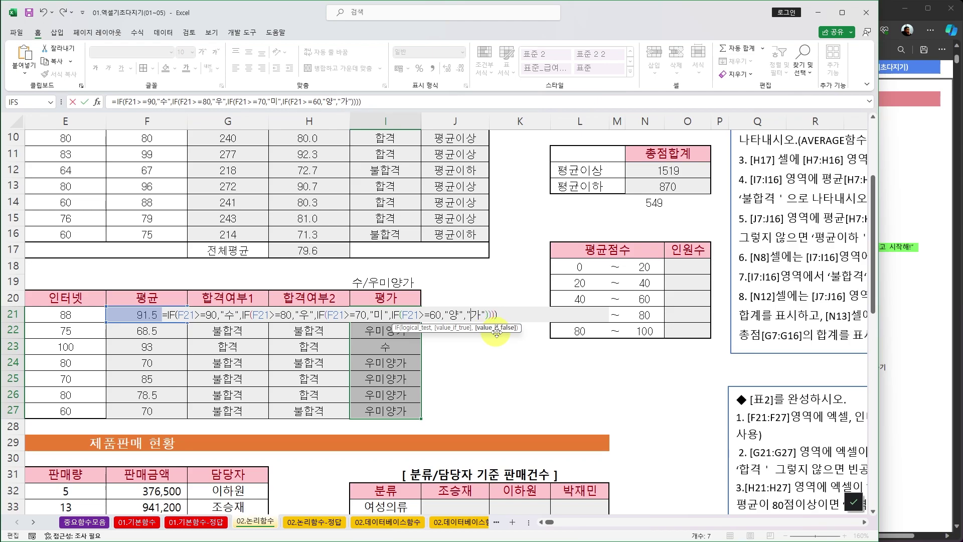
key(ctrl+Return)
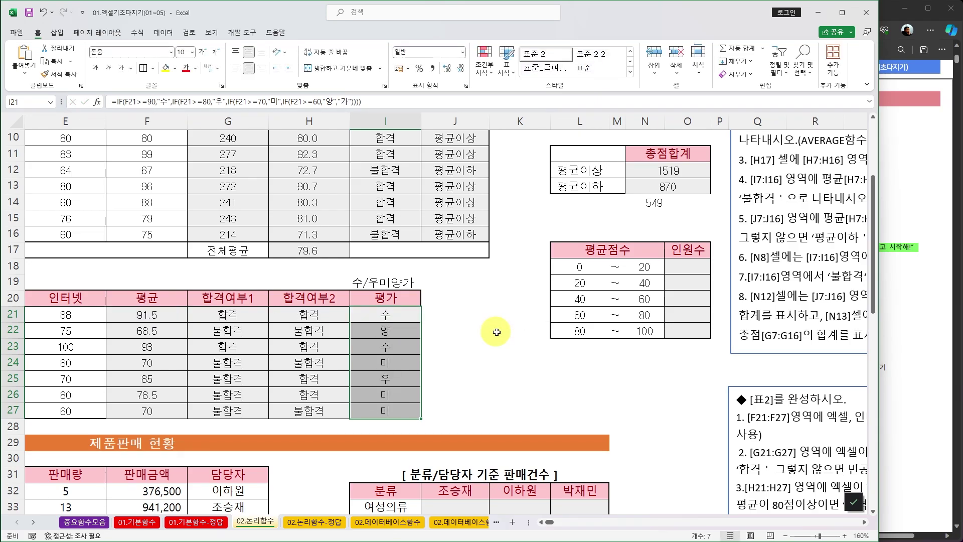
- Reopen the nested IF formula in I21 to review its structure, and re-enter it unchanged in I21:I27
key(F2)
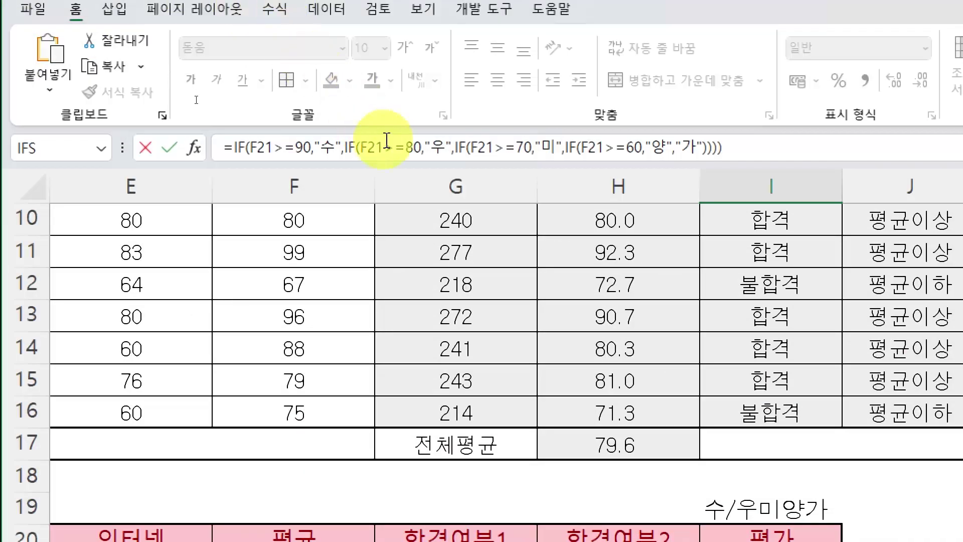
click(415, 149)
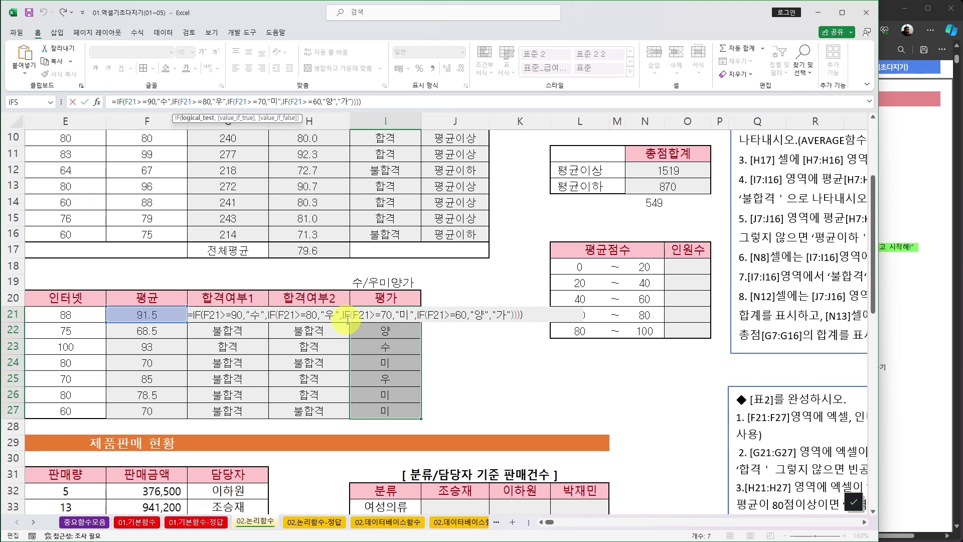
key(ctrl+Return)
- Look over the empty 인원수 column and the 분류/담당자 기준 summary tables on the sheet
click(687, 265)
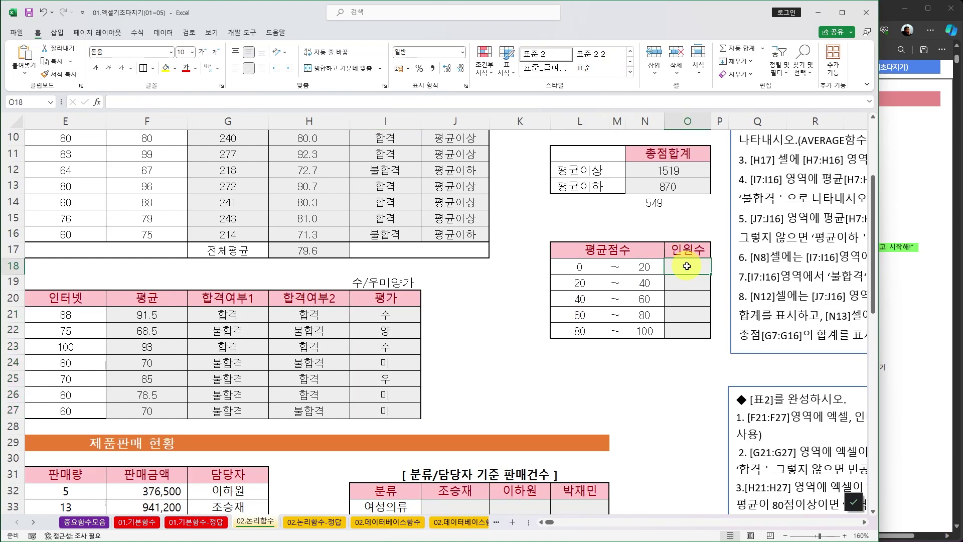
scroll(432, 406, down, 1)
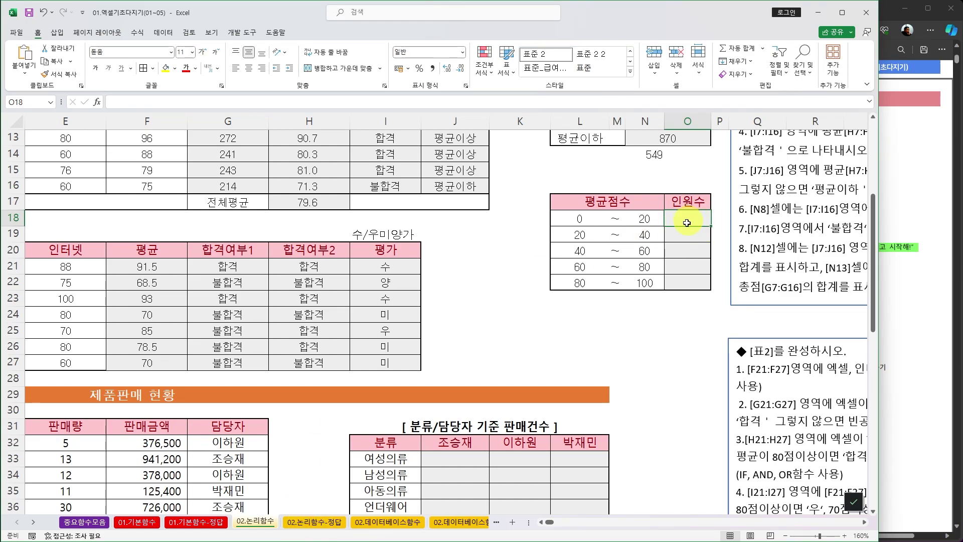
scroll(572, 294, down, 2)
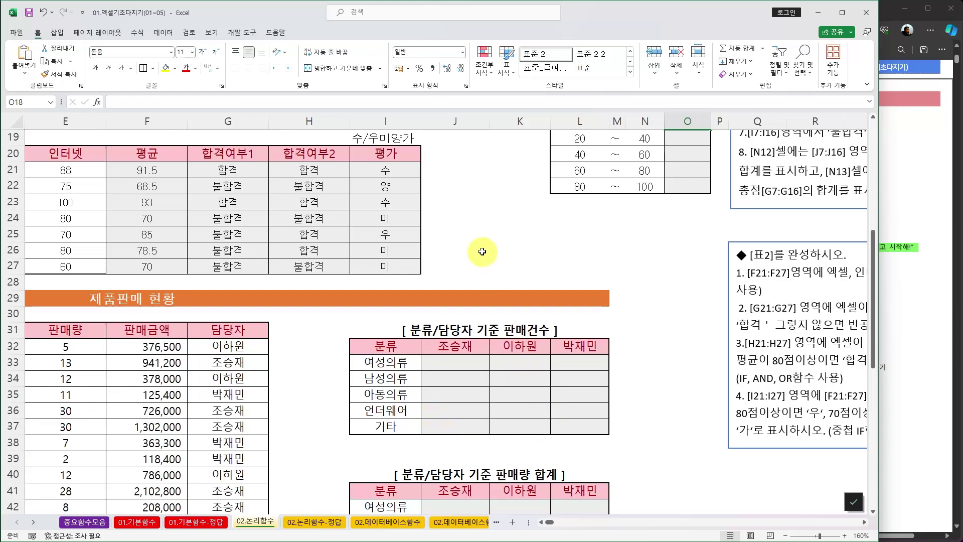
scroll(482, 251, up, 2)
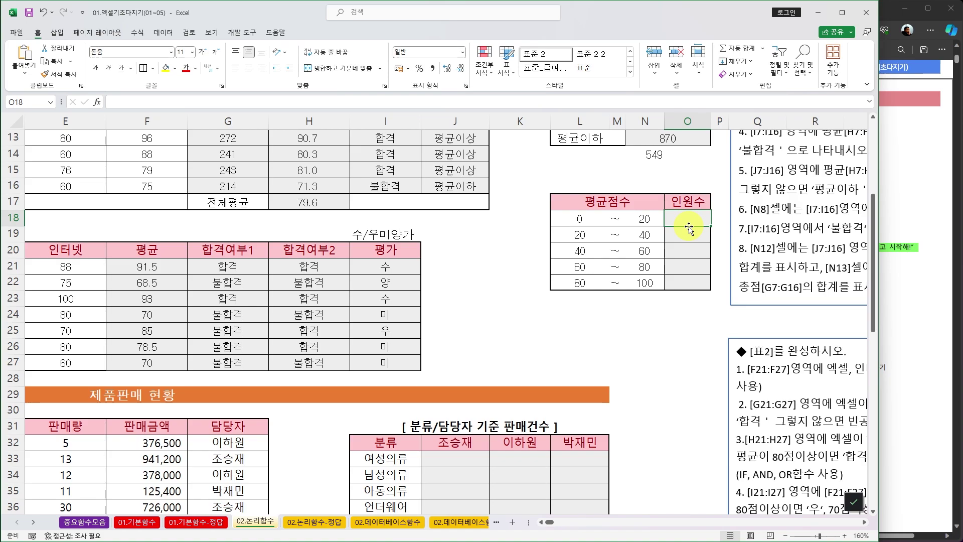
- Narrow the workbook window beside the PDF, switch to the Notepad IF notes and highlight the 3>5 condition in the third line
drag(878, 223, 574, 221)
drag(634, 96, 500, 112)
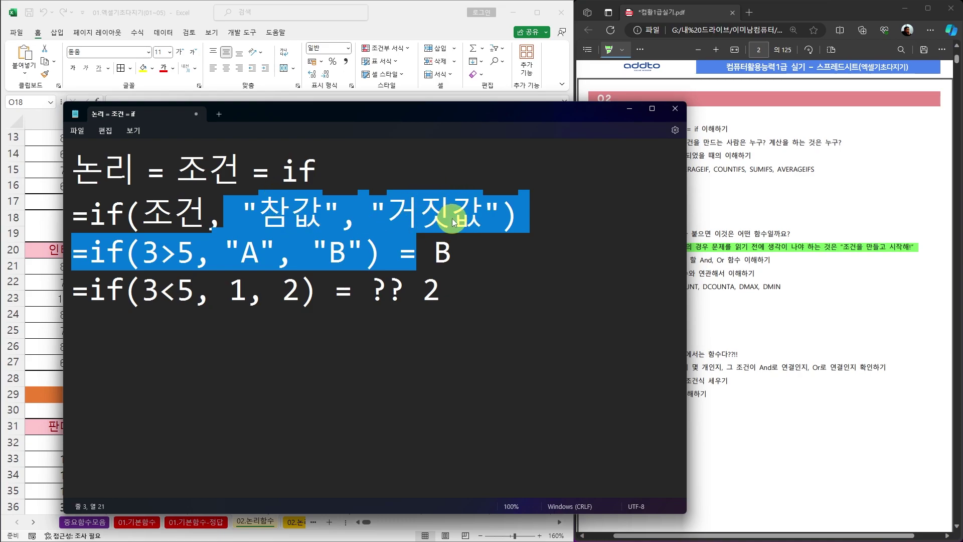
click(143, 253)
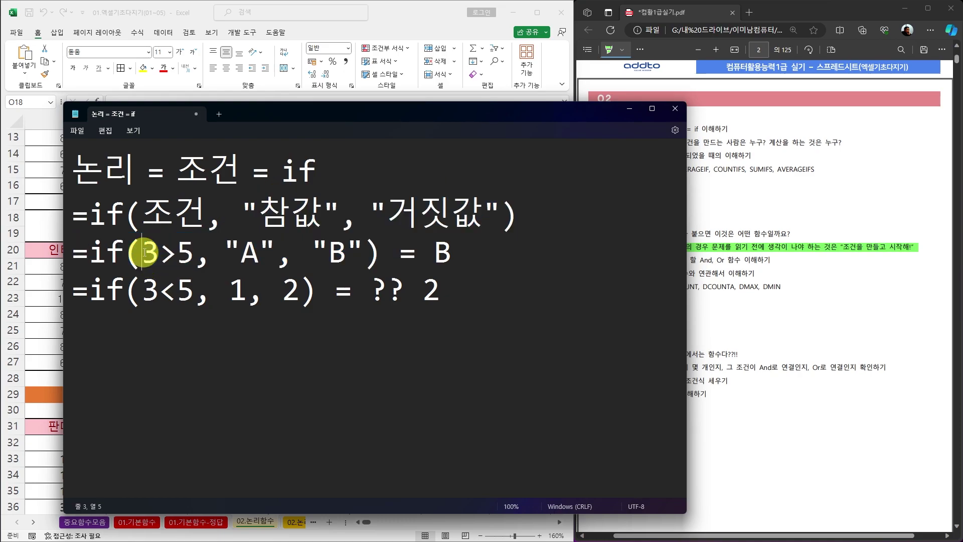
drag(143, 253, 193, 253)
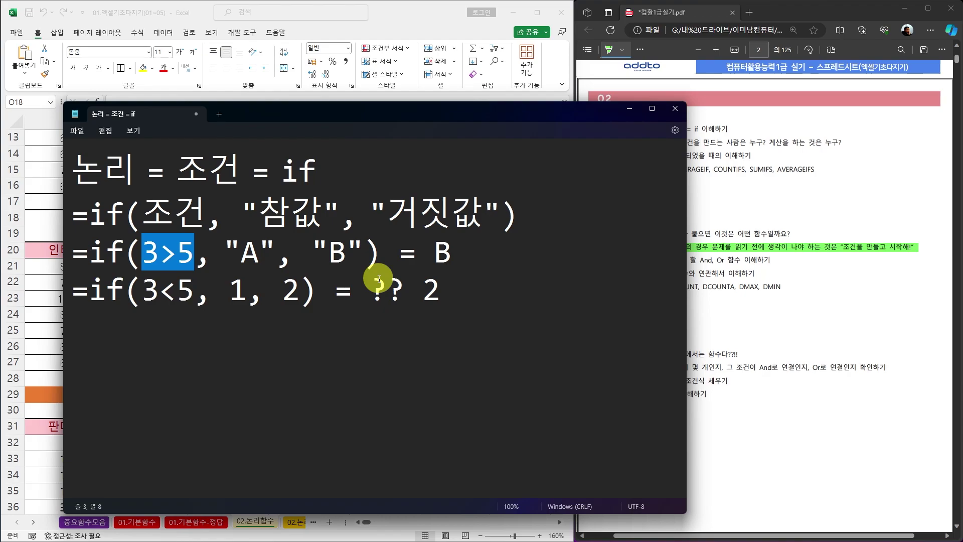
click(149, 254)
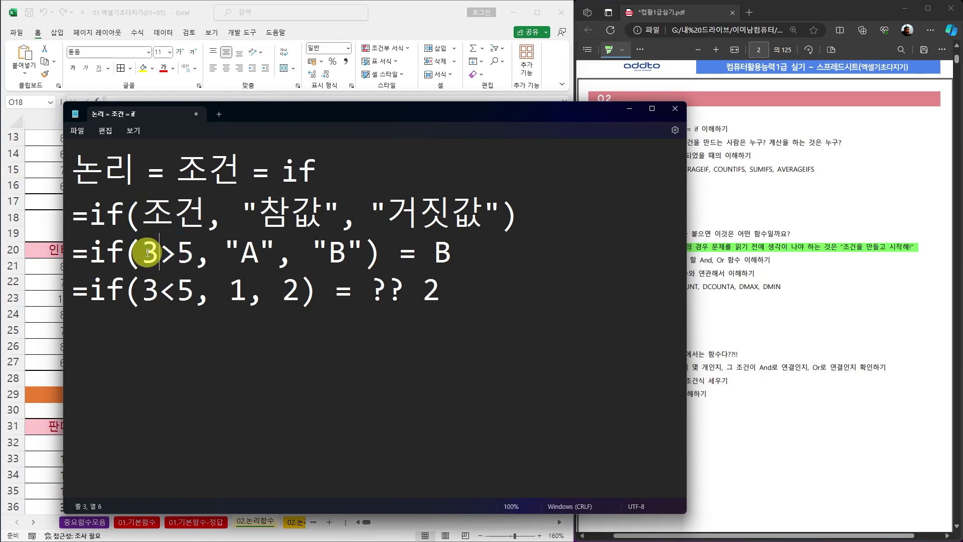
drag(150, 253, 160, 256)
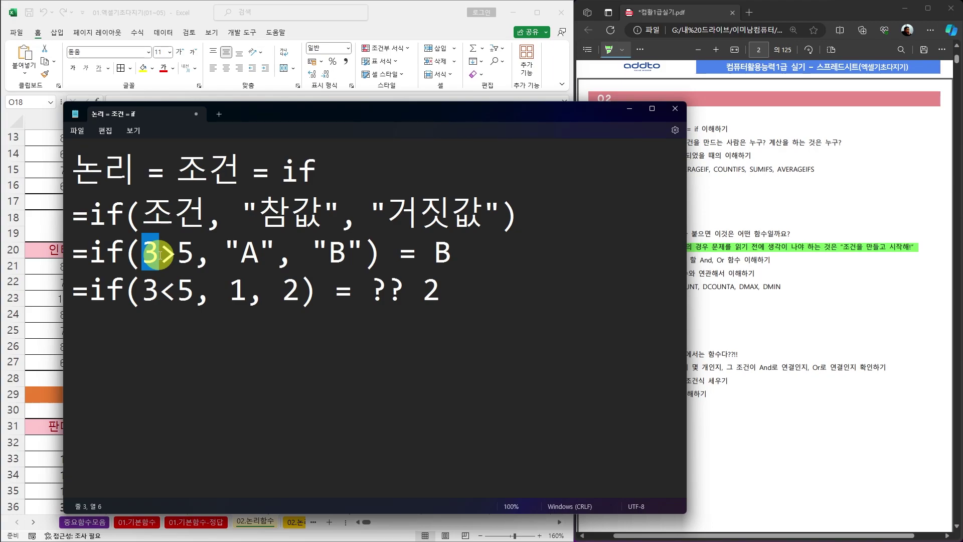
mouse_move(177, 256)
mouse_down()
mouse_move(196, 256)
mouse_move(147, 253)
mouse_move(159, 253)
mouse_up()
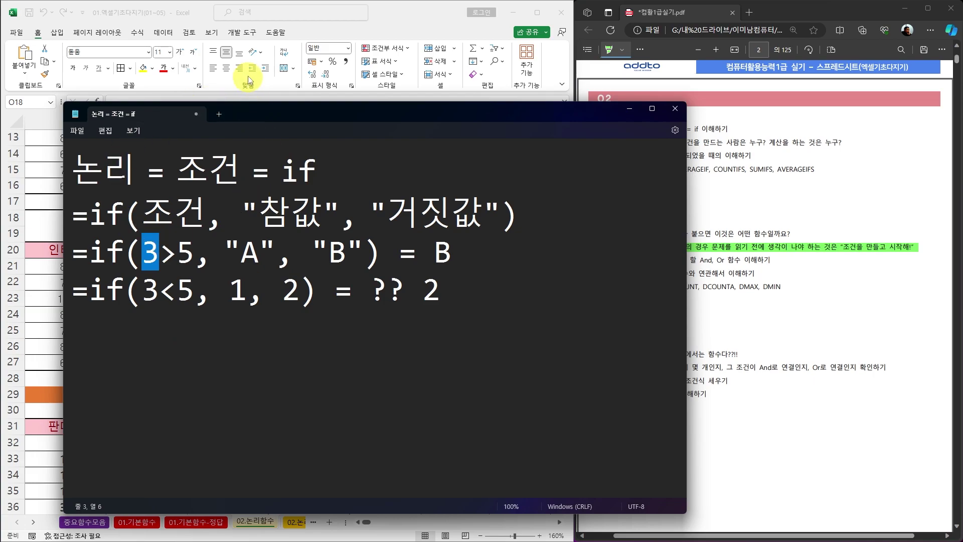
- Switch to the PDF textbook and look through sections 03-1 and 03-2 on reference, date, text and added functions
click(786, 18)
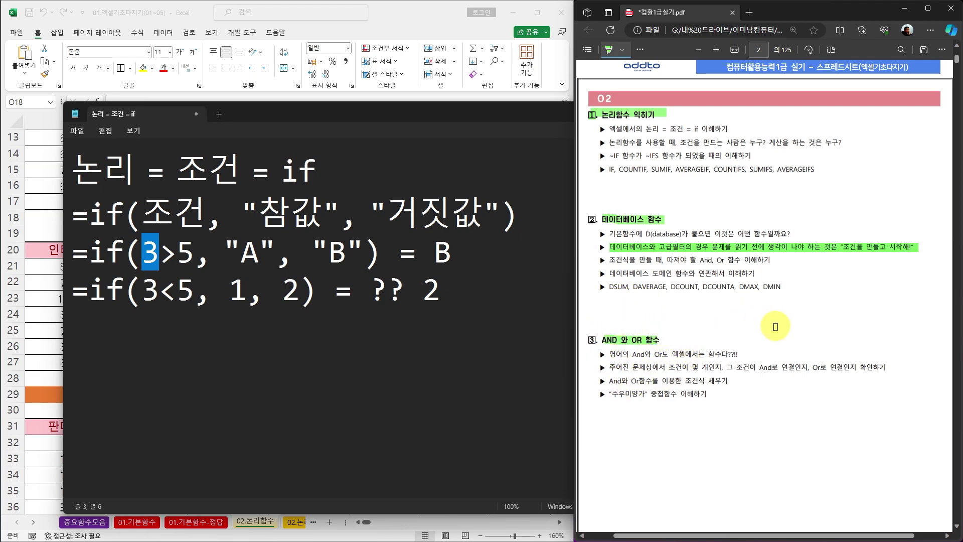
scroll(775, 326, down, 4)
scroll(775, 327, down, 8)
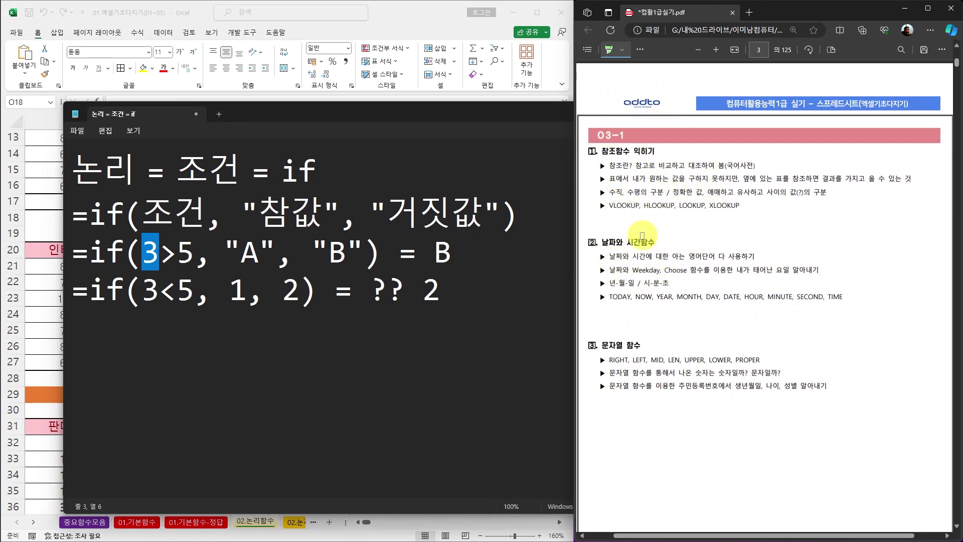
scroll(743, 337, down, 7)
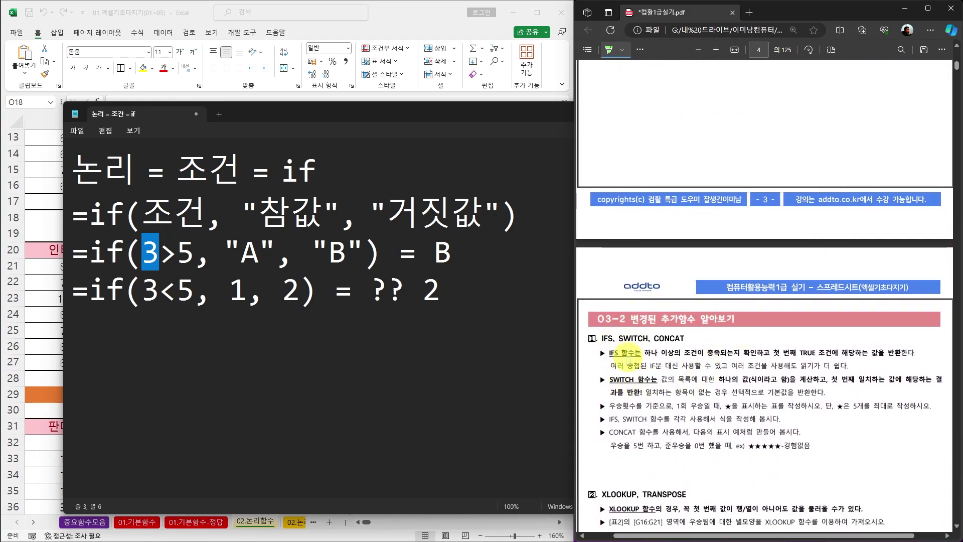
scroll(743, 338, up, 6)
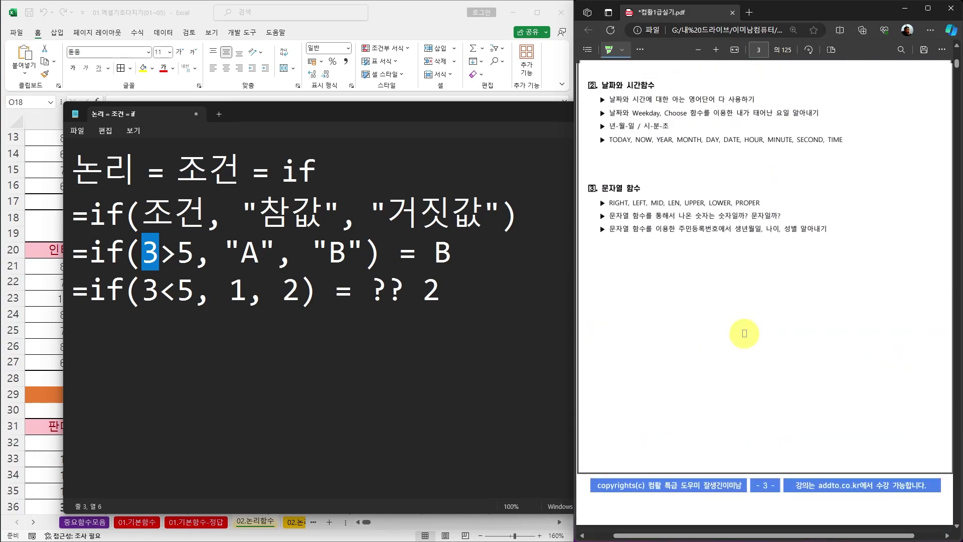